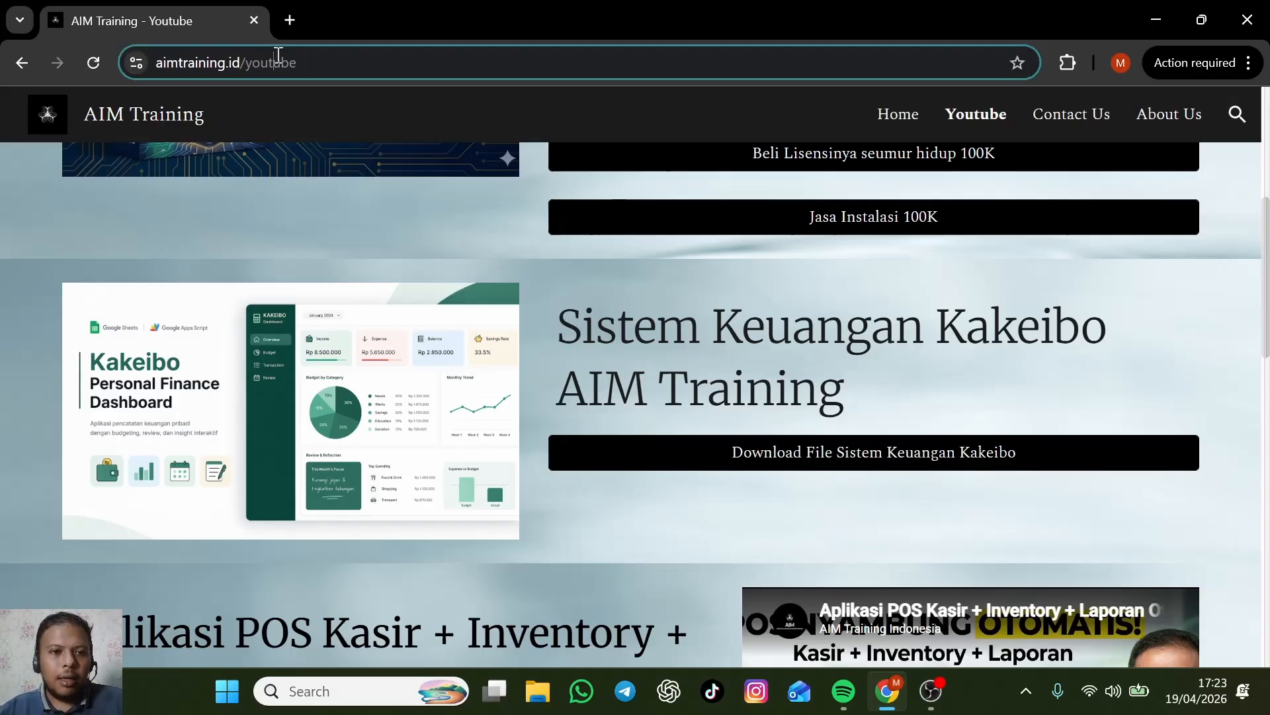
click(281, 62)
click(280, 63)
drag(257, 63, 346, 75)
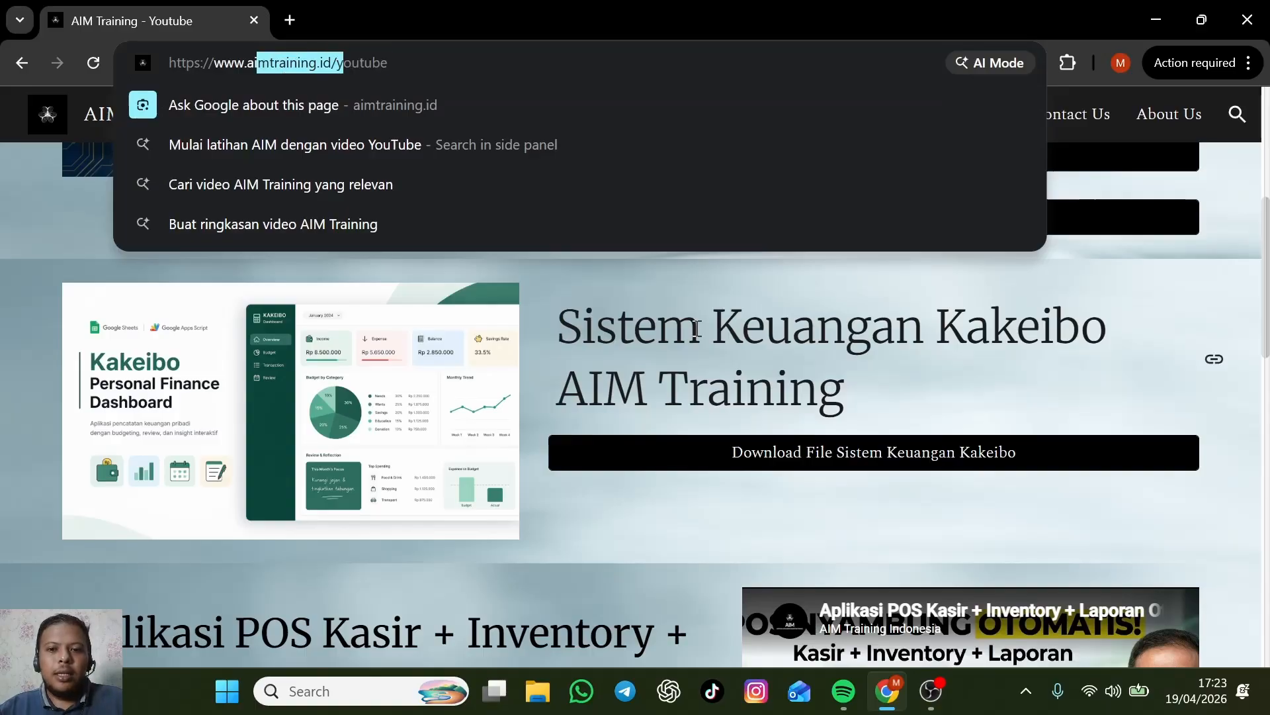
click(701, 334)
click(984, 122)
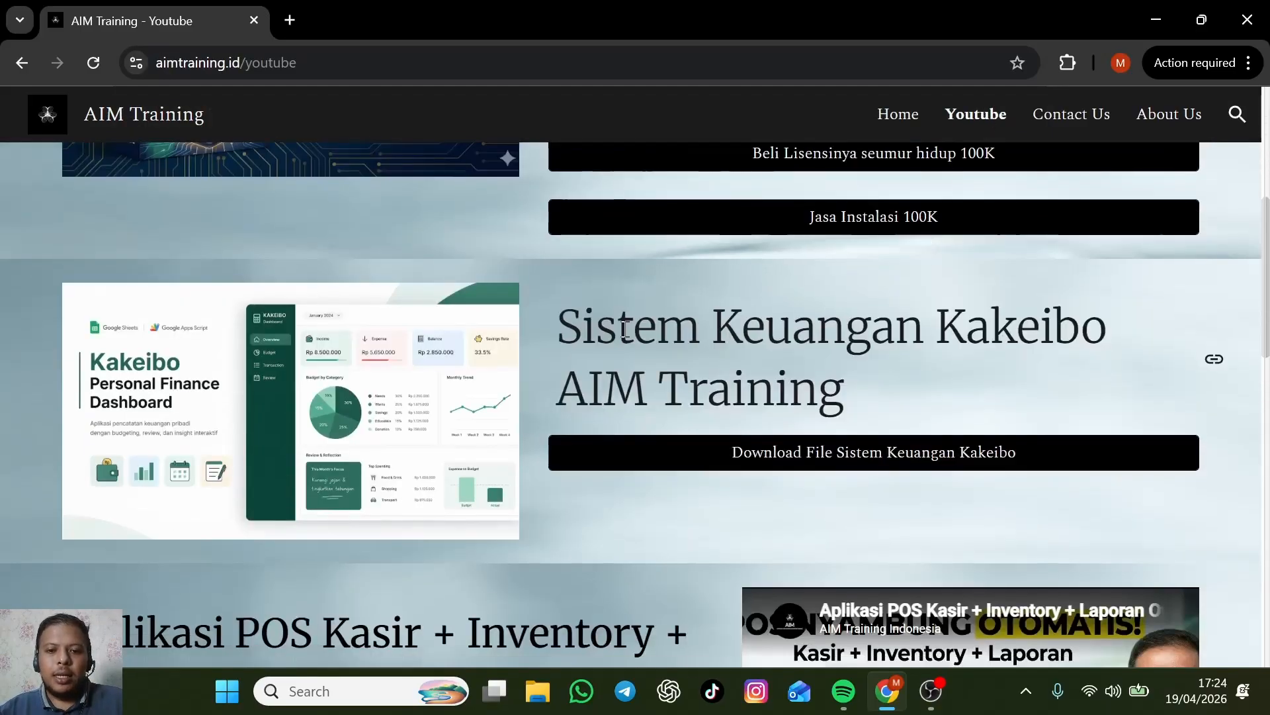
drag(556, 328, 1006, 356)
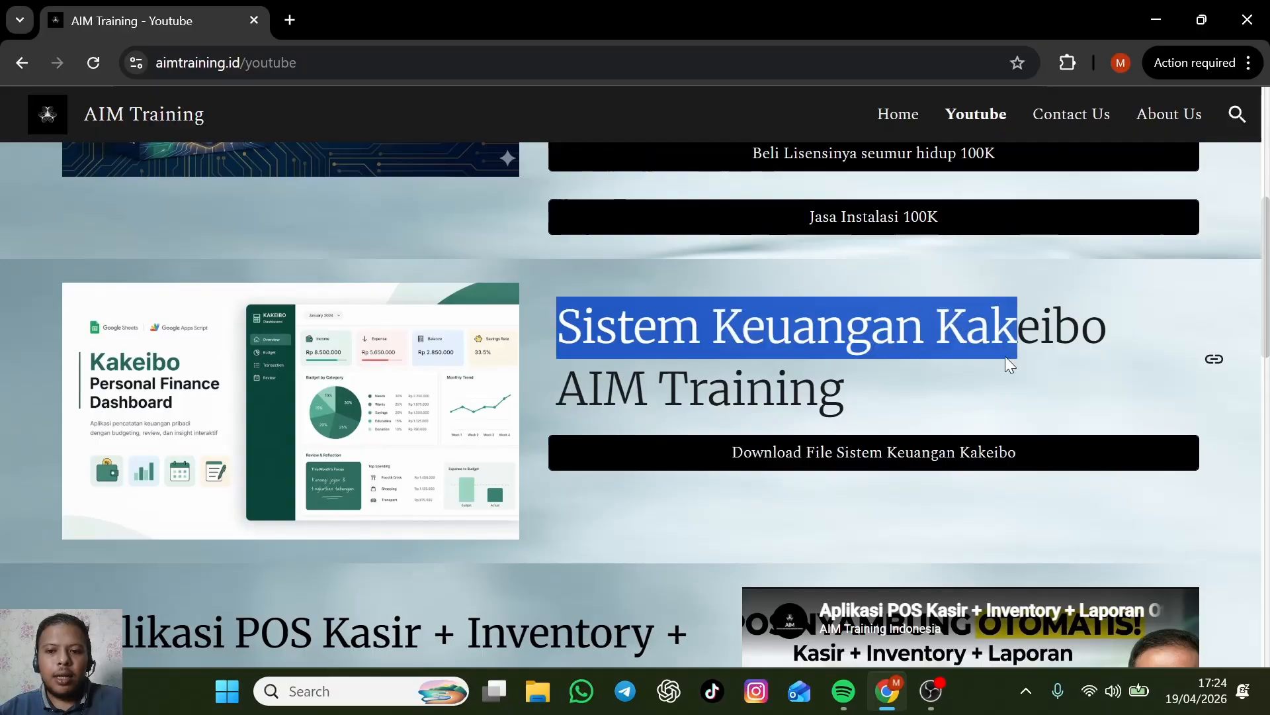
click(679, 348)
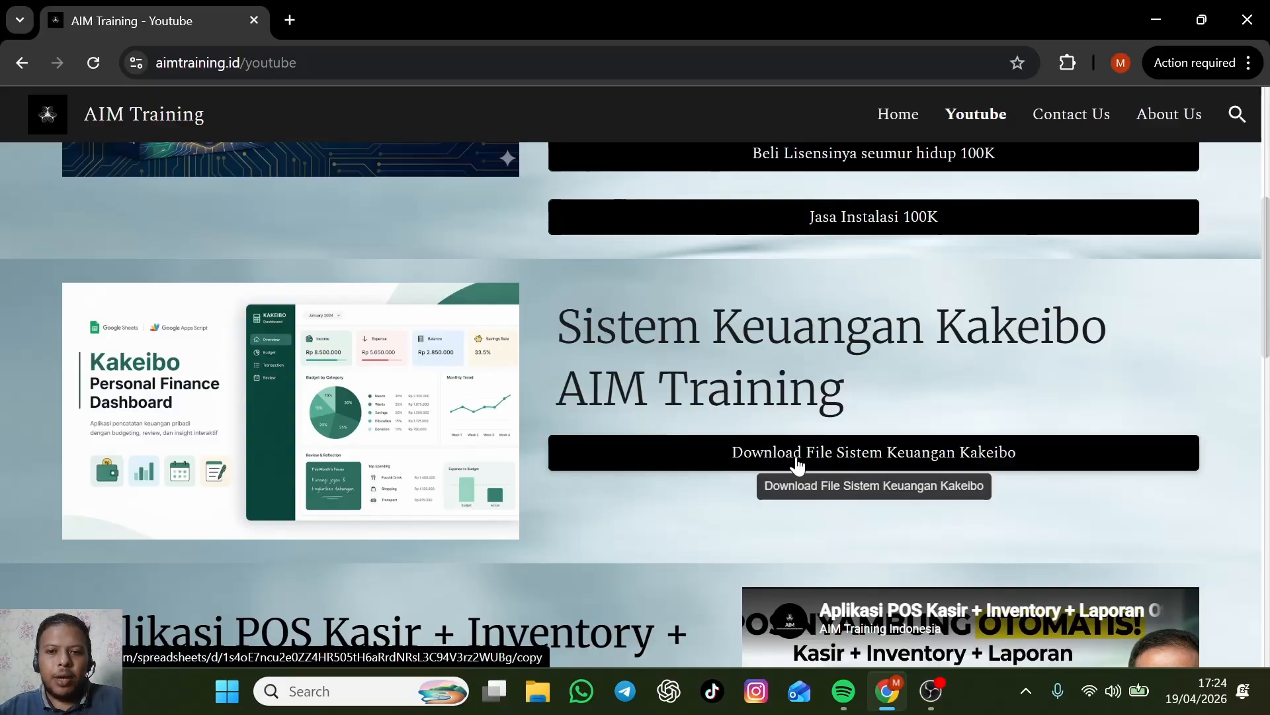
Make a copy of the Sistem Keuangan Kakeibo spreadsheet from its download link and dismiss the Workspace promotion.
click(798, 465)
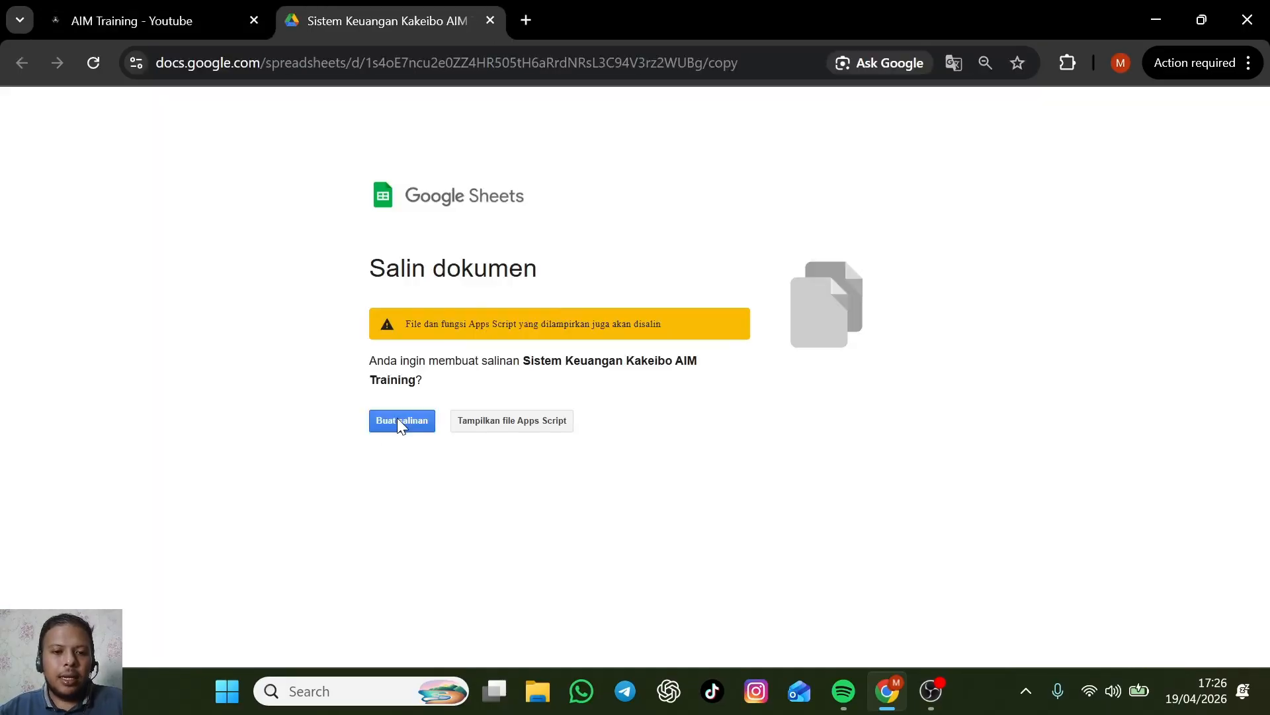
click(400, 421)
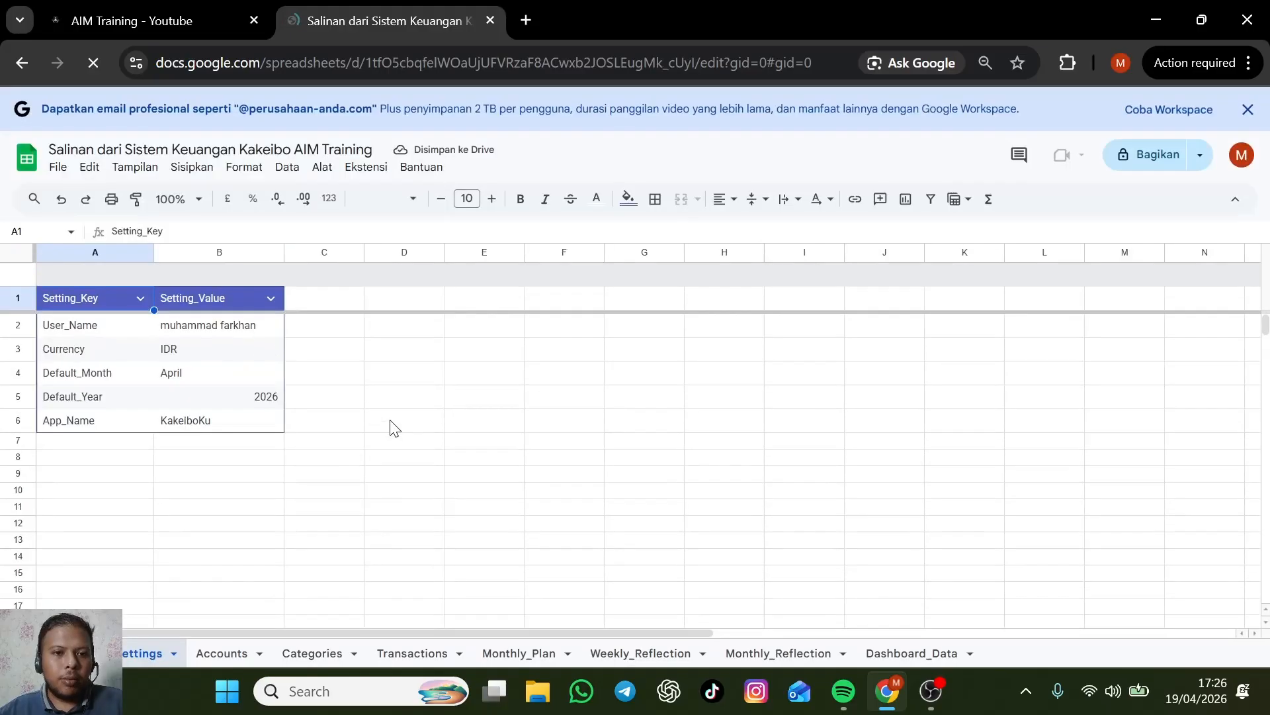
click(311, 308)
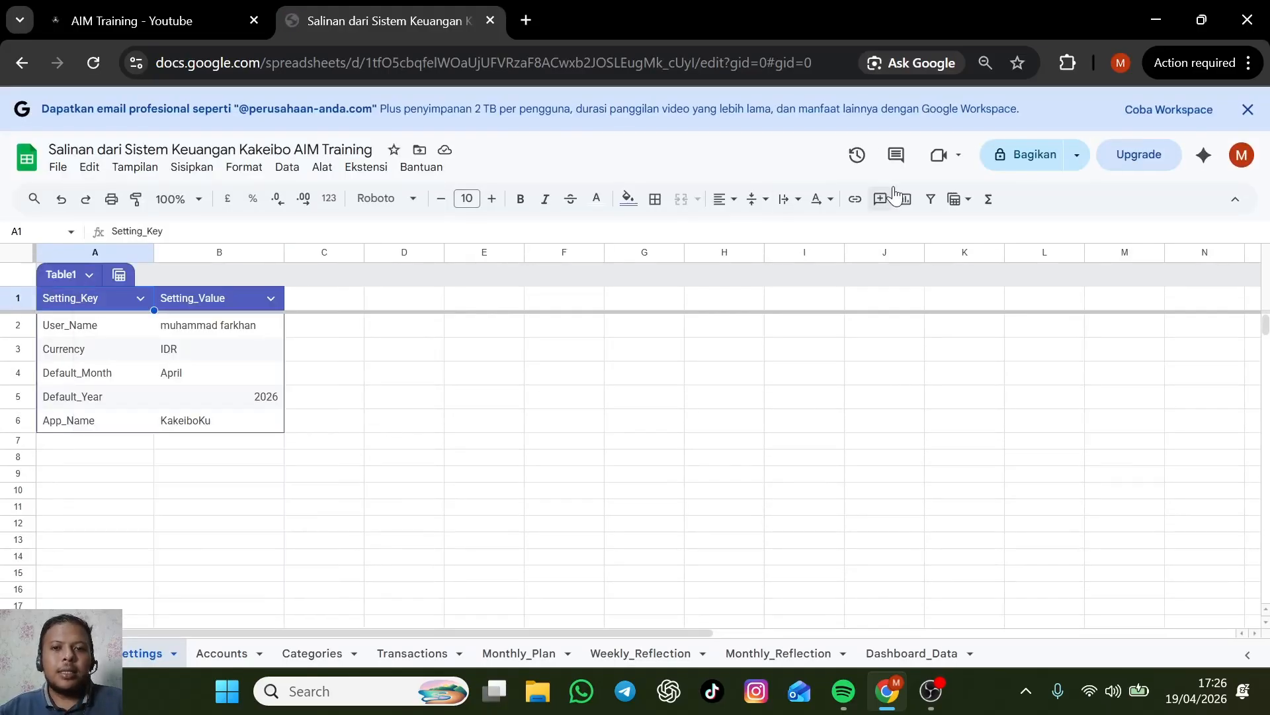
click(1247, 112)
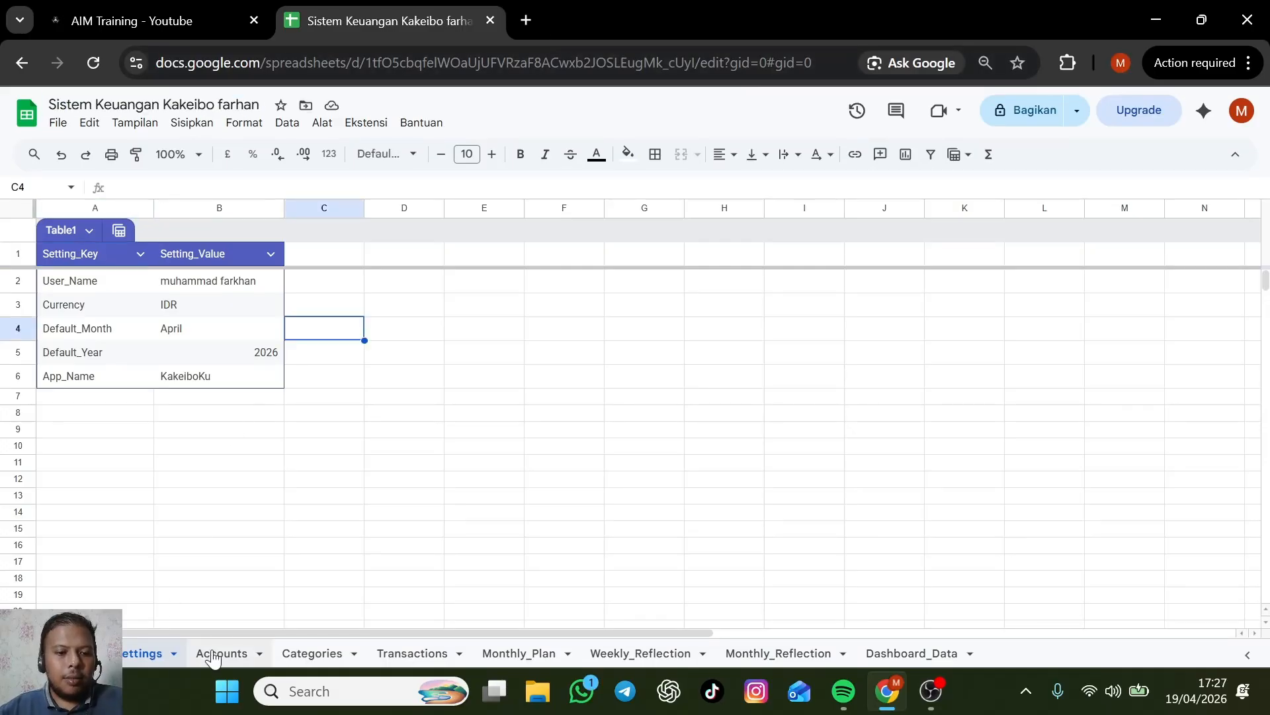
Look through the template's sheets and clear all sample records below the header in the Transactions sheet.
click(315, 655)
key(ctrl+Page_Down)
key(ctrl+Page_Down)
key(ctrl+Page_Down)
key(ctrl+Page_Down)
key(ctrl+Page_Down)
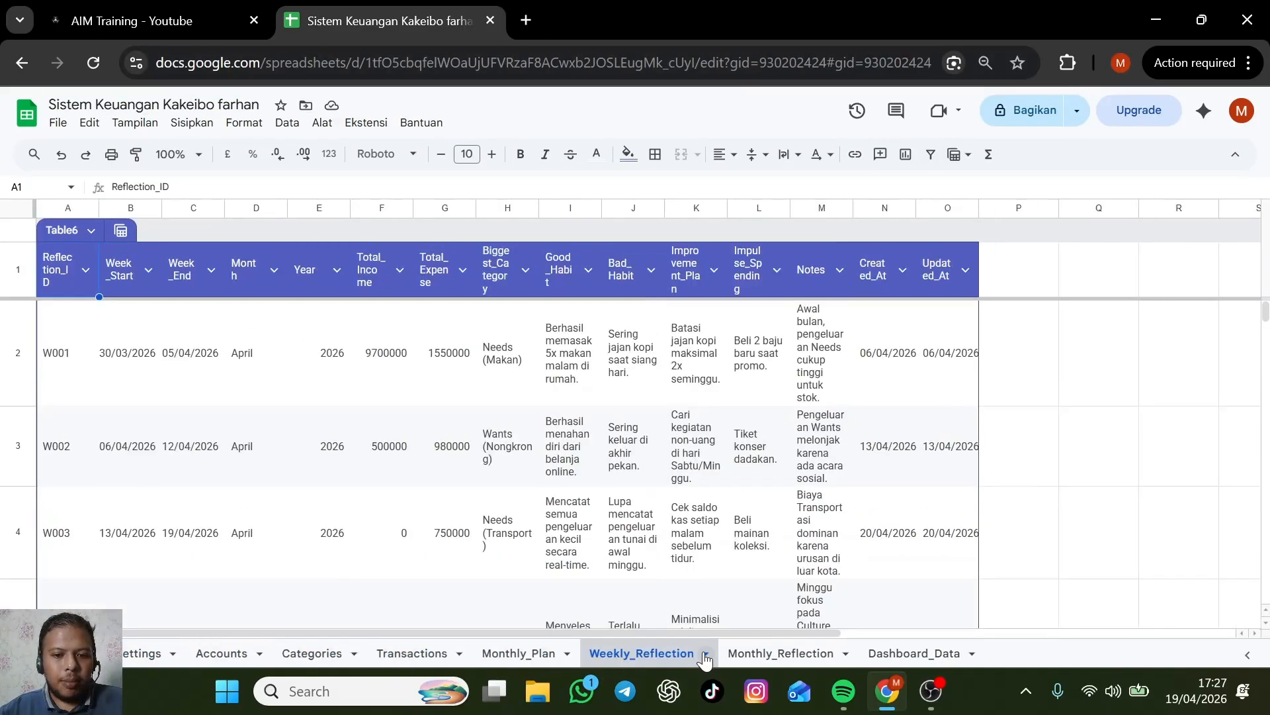
click(412, 655)
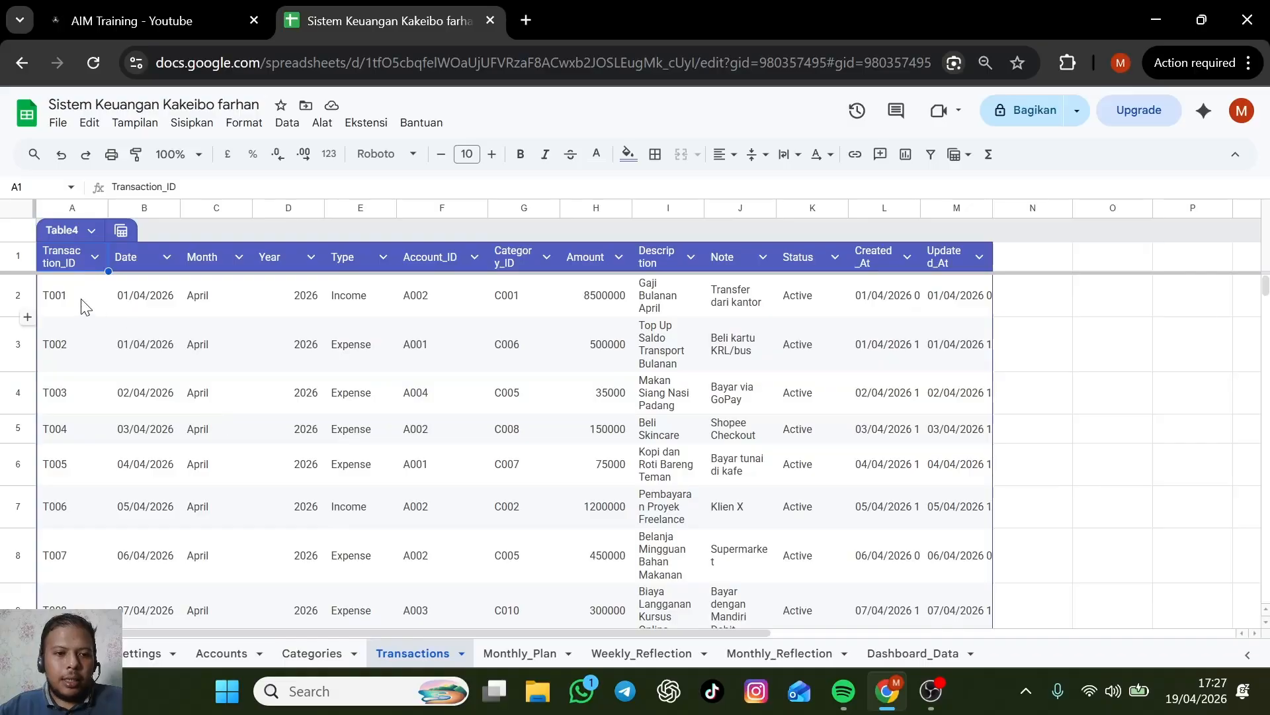
drag(85, 304, 947, 437)
key(Delete)
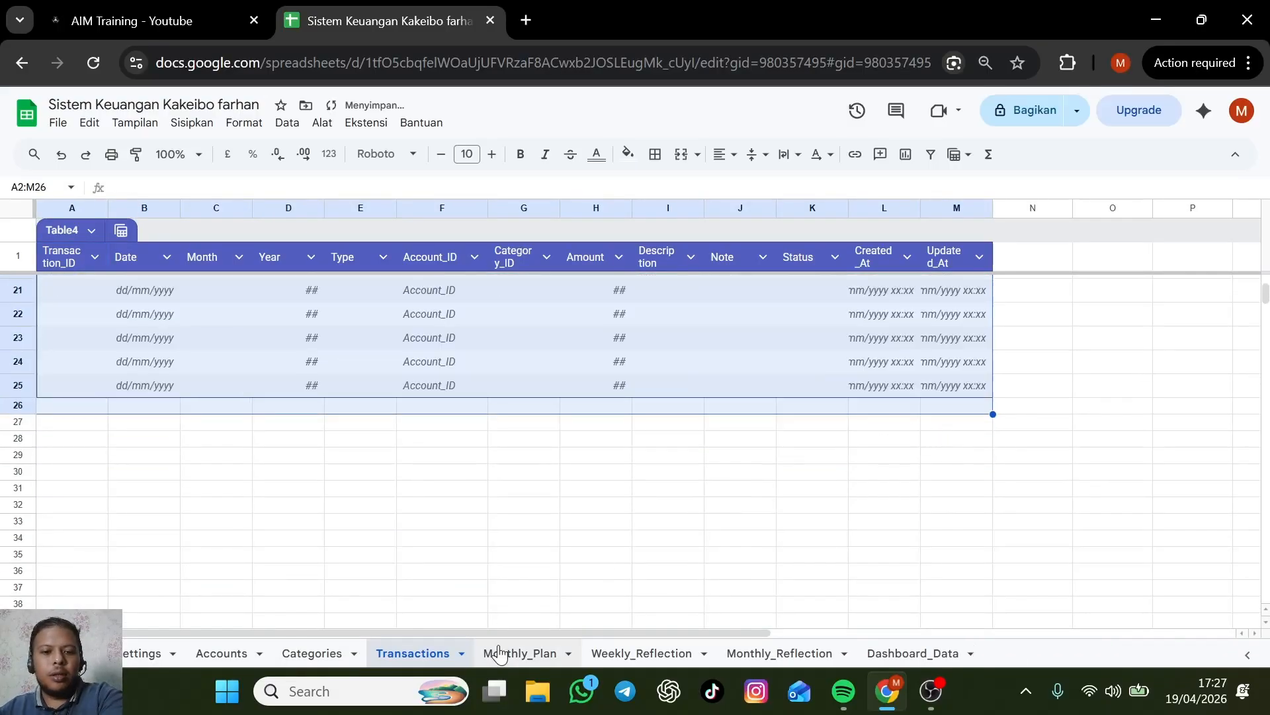
Clear the sample records below the headers in the Monthly_Plan and Monthly_Reflection sheets.
click(510, 652)
drag(81, 313, 947, 377)
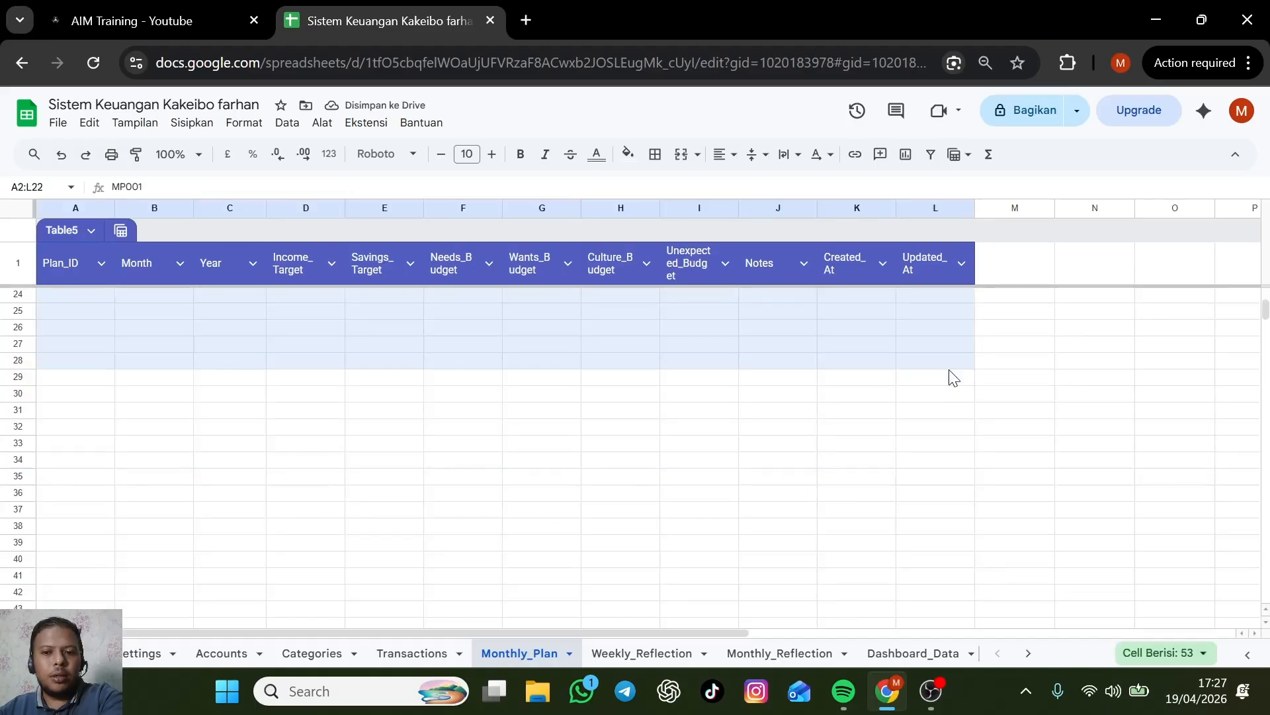
click(780, 653)
Adjust the widths of the Reflection_ID, Month, Year and Income_Total columns in the Monthly_Reflection sheet.
drag(47, 286, 942, 290)
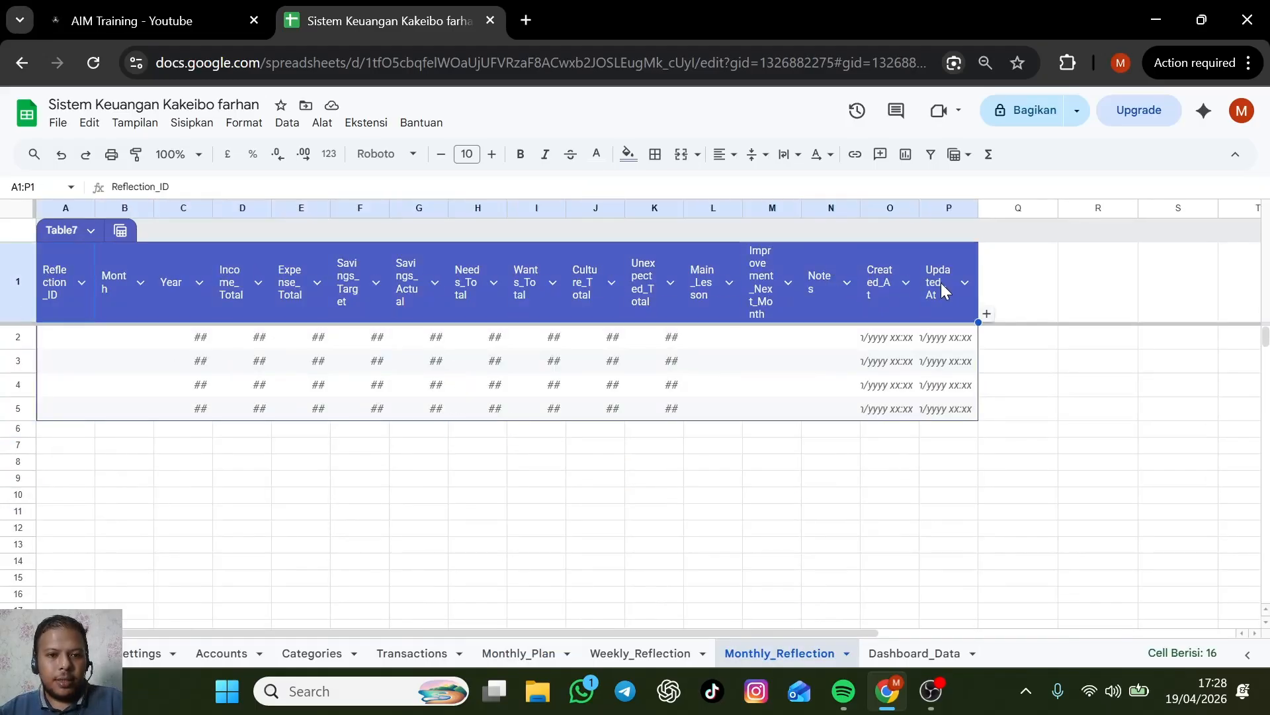
click(65, 260)
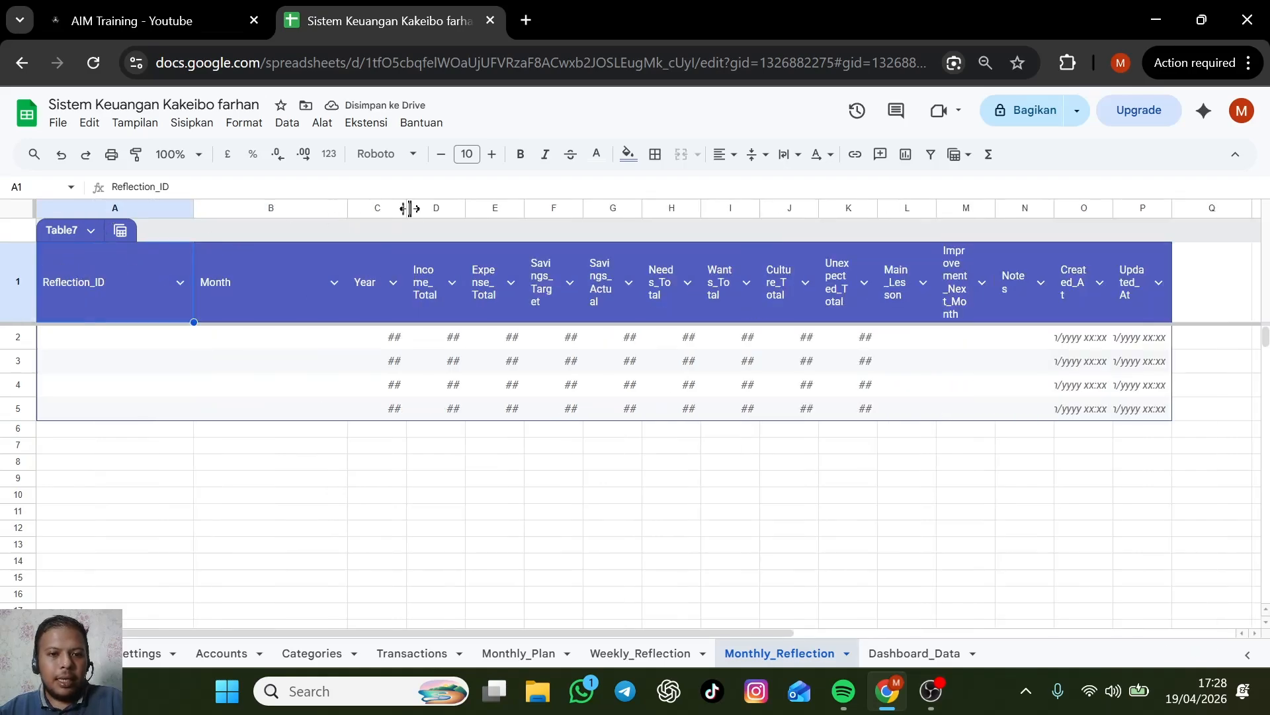
drag(407, 208, 137, 208)
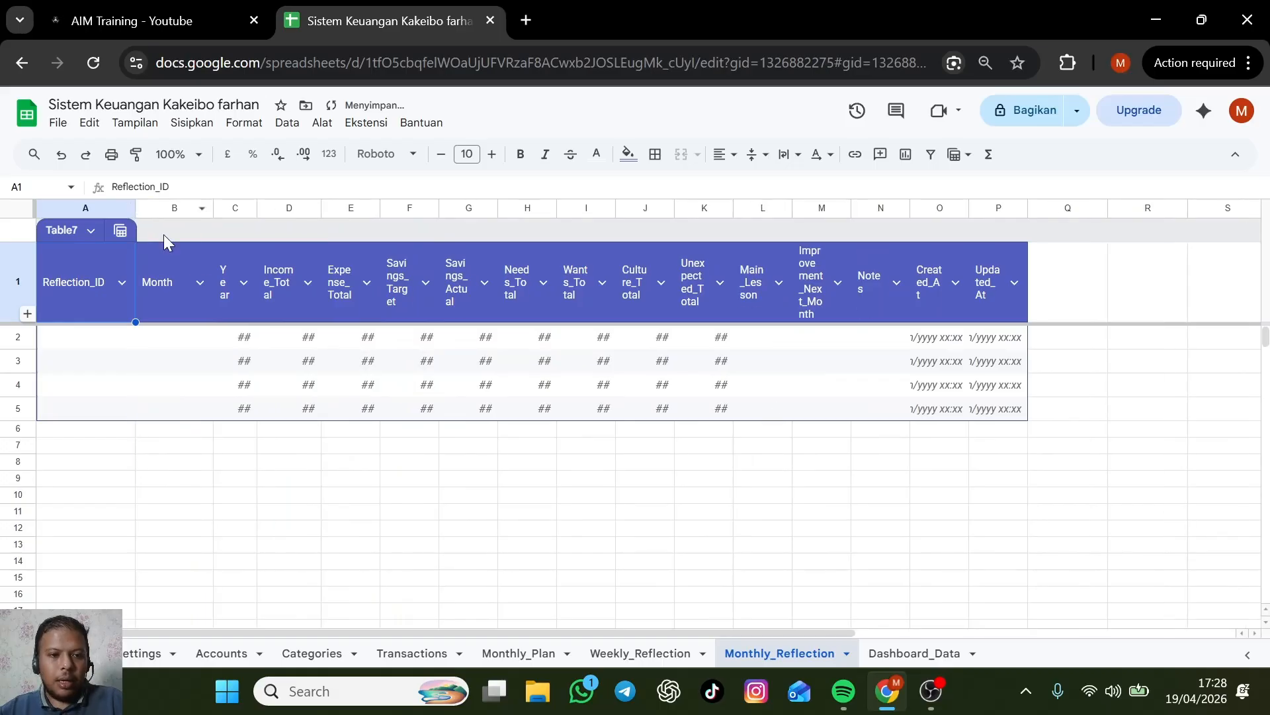
shift+click(478, 269)
drag(477, 269, 1010, 283)
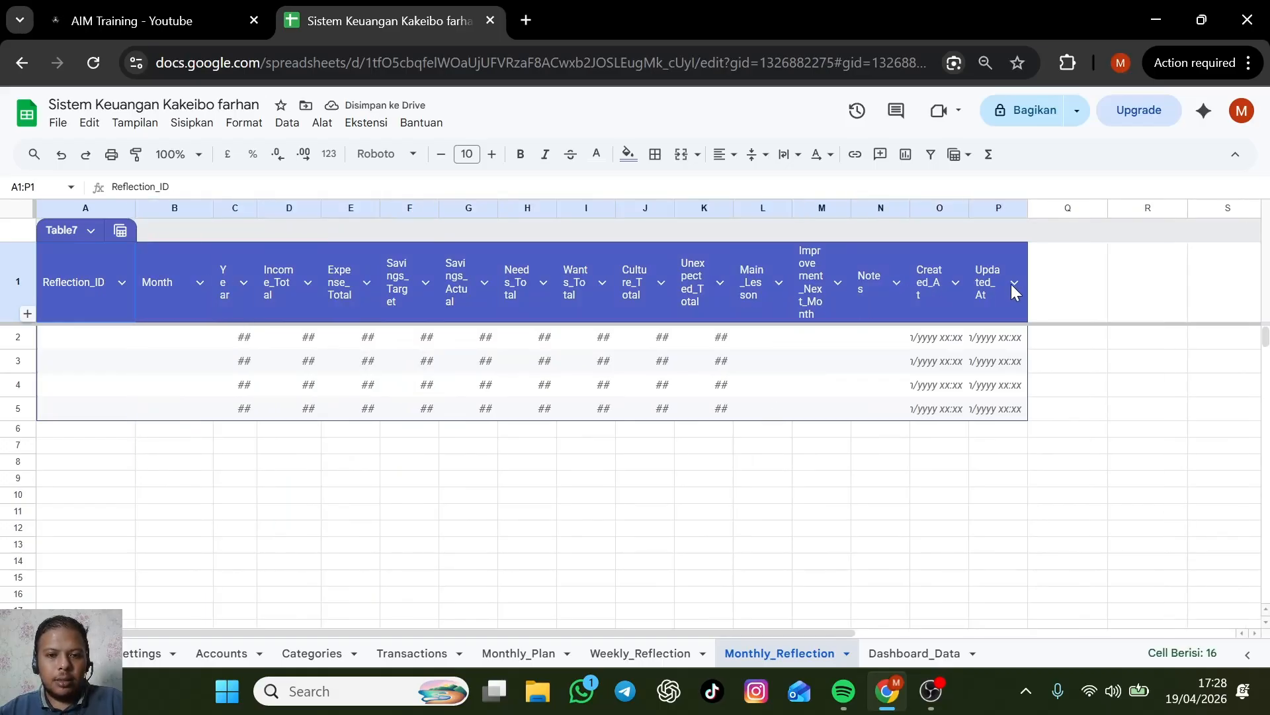
click(562, 512)
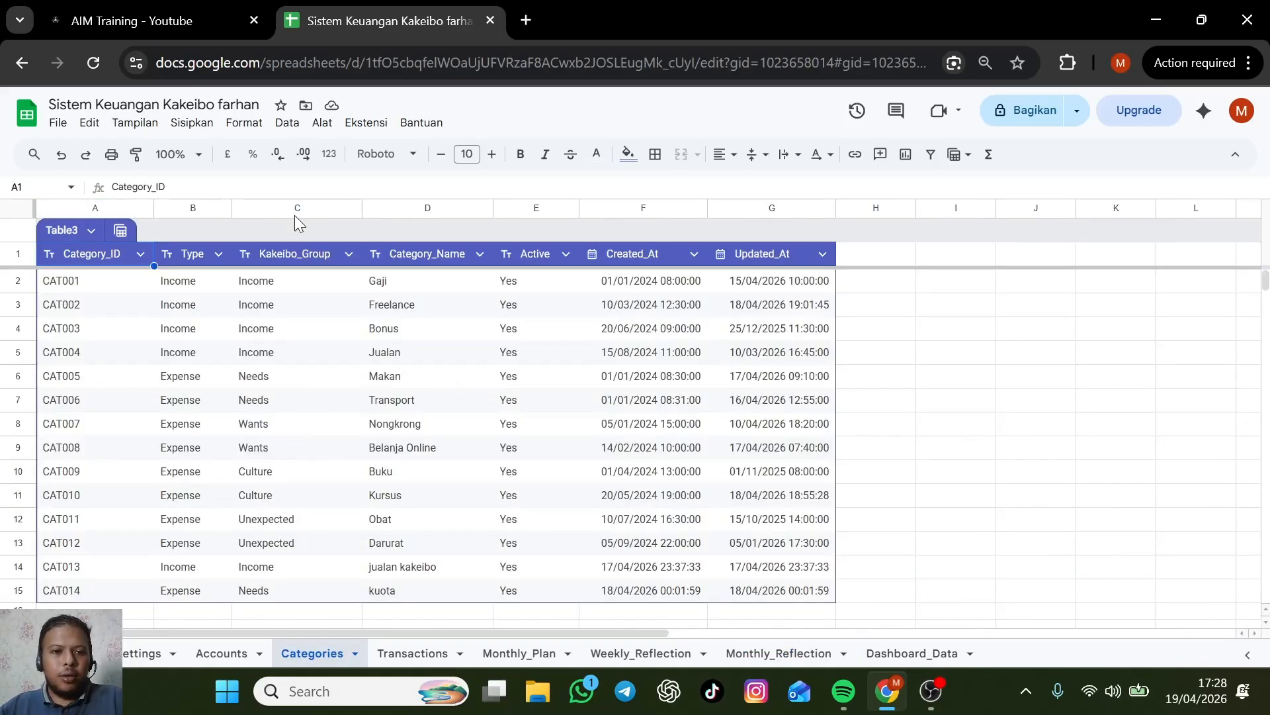
Review the values in the Settings sheet and open the spreadsheet's Apps Script project.
click(144, 653)
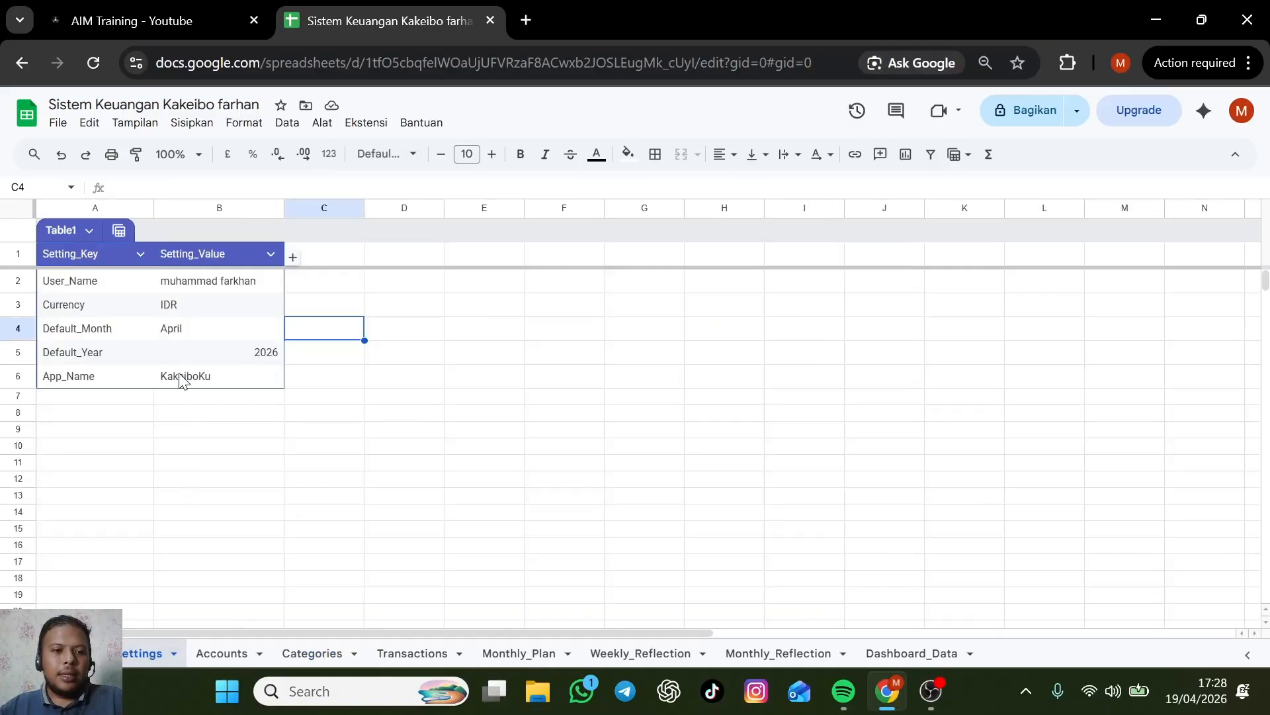
click(224, 285)
drag(229, 287, 227, 399)
click(228, 495)
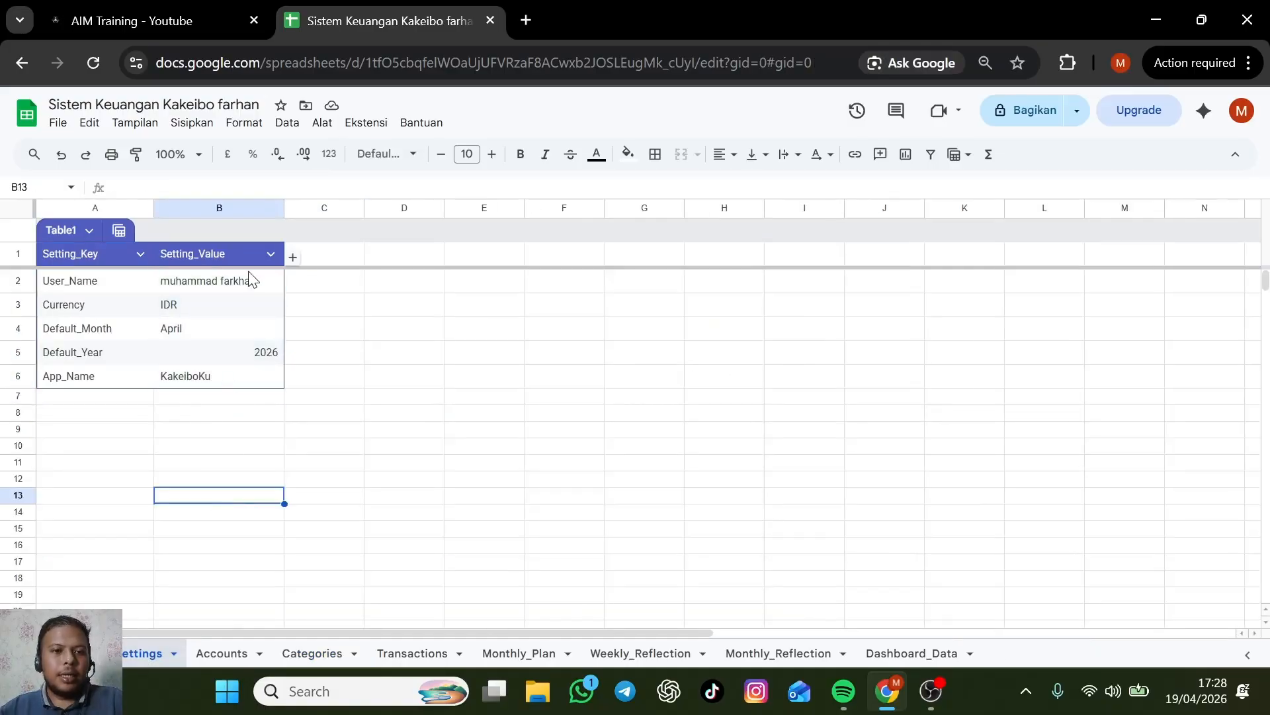
click(370, 125)
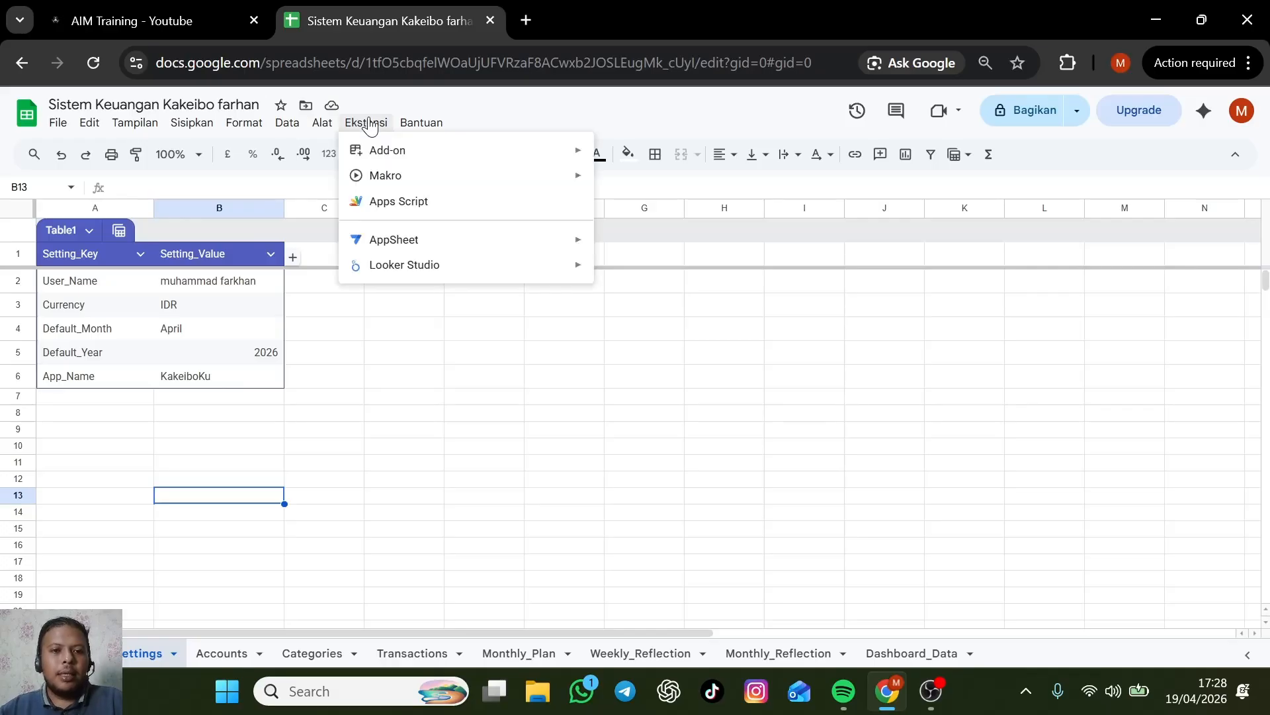
click(397, 202)
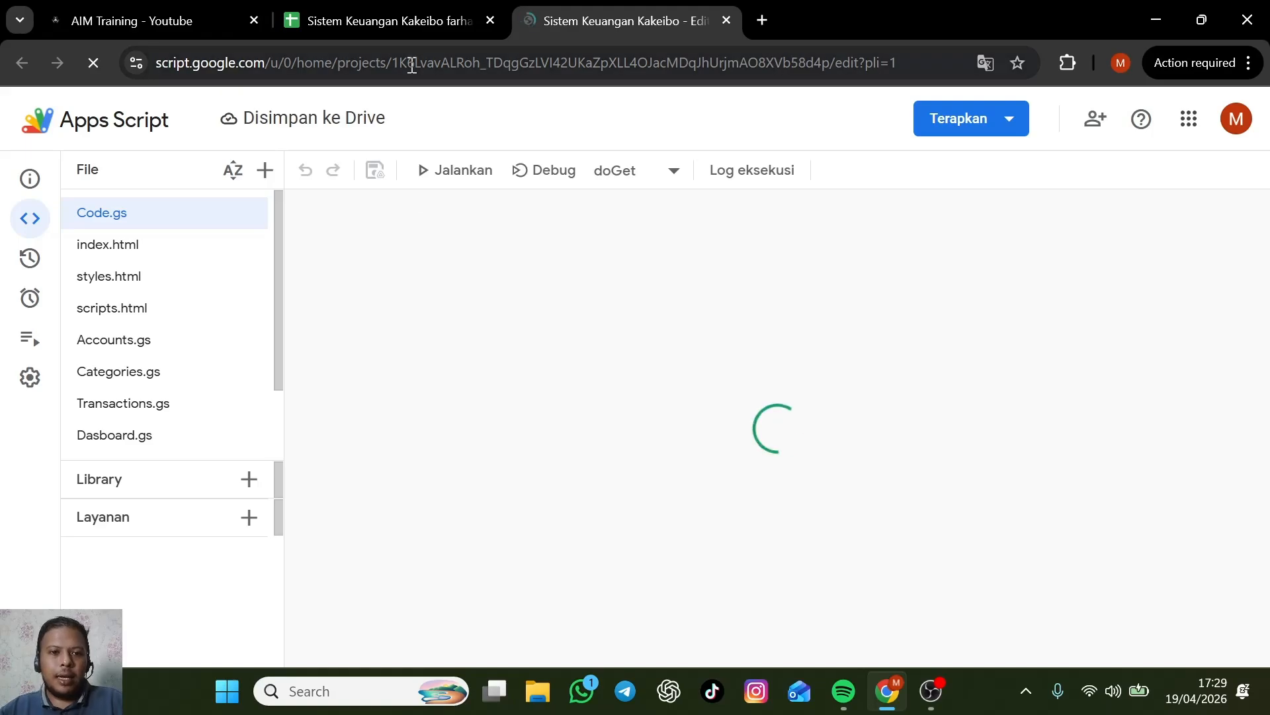
Copy the spreadsheet ID, the part between /d/ and /edit in the copied spreadsheet's web address.
click(379, 15)
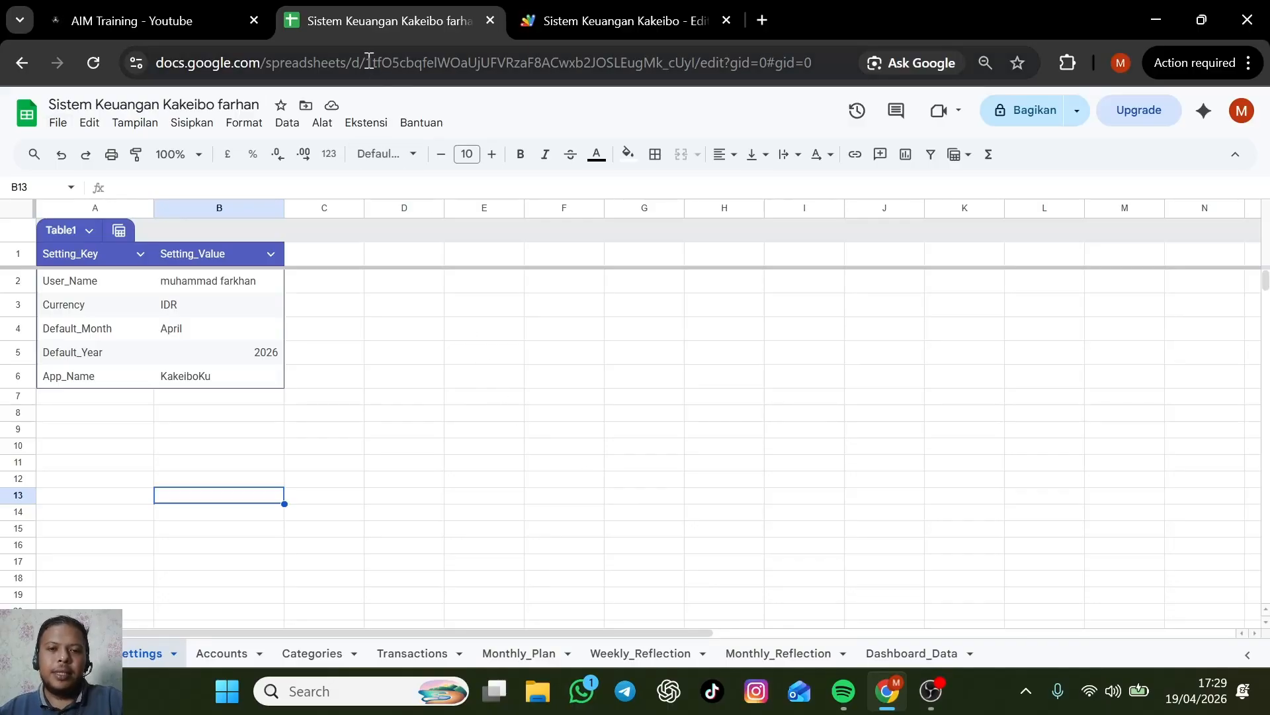
click(369, 60)
click(388, 60)
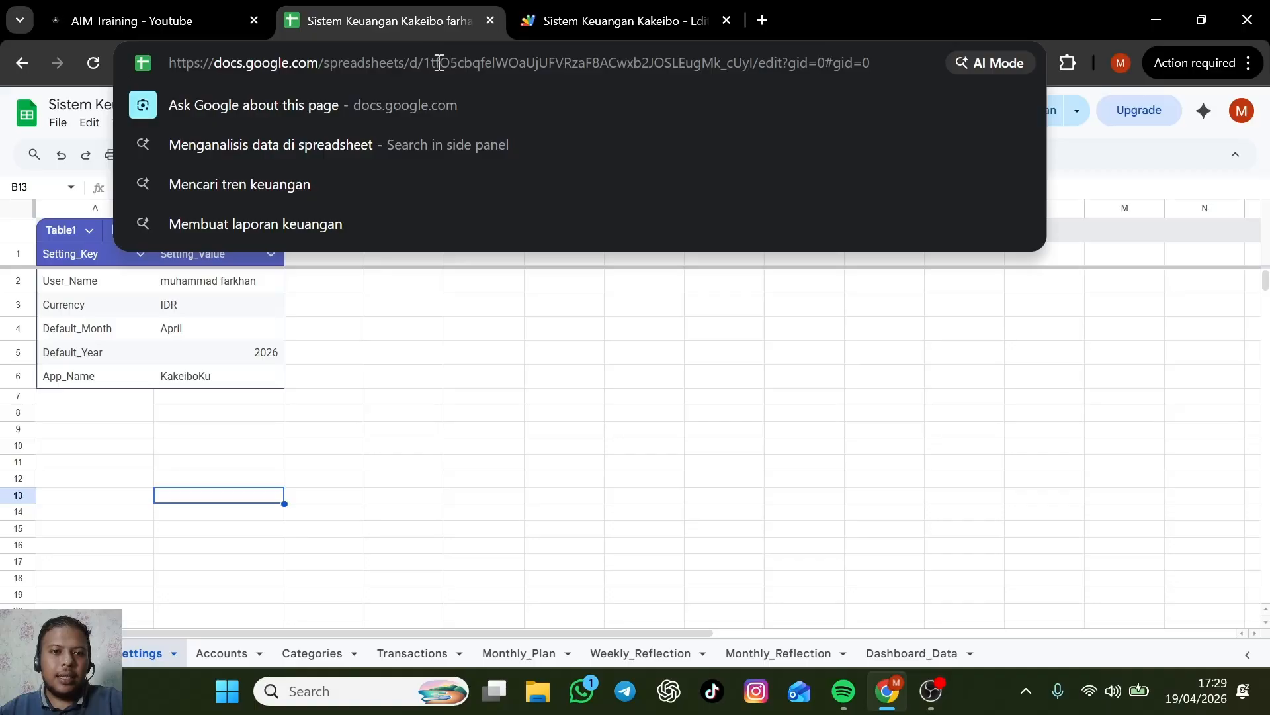
drag(408, 62, 424, 62)
double_click(764, 63)
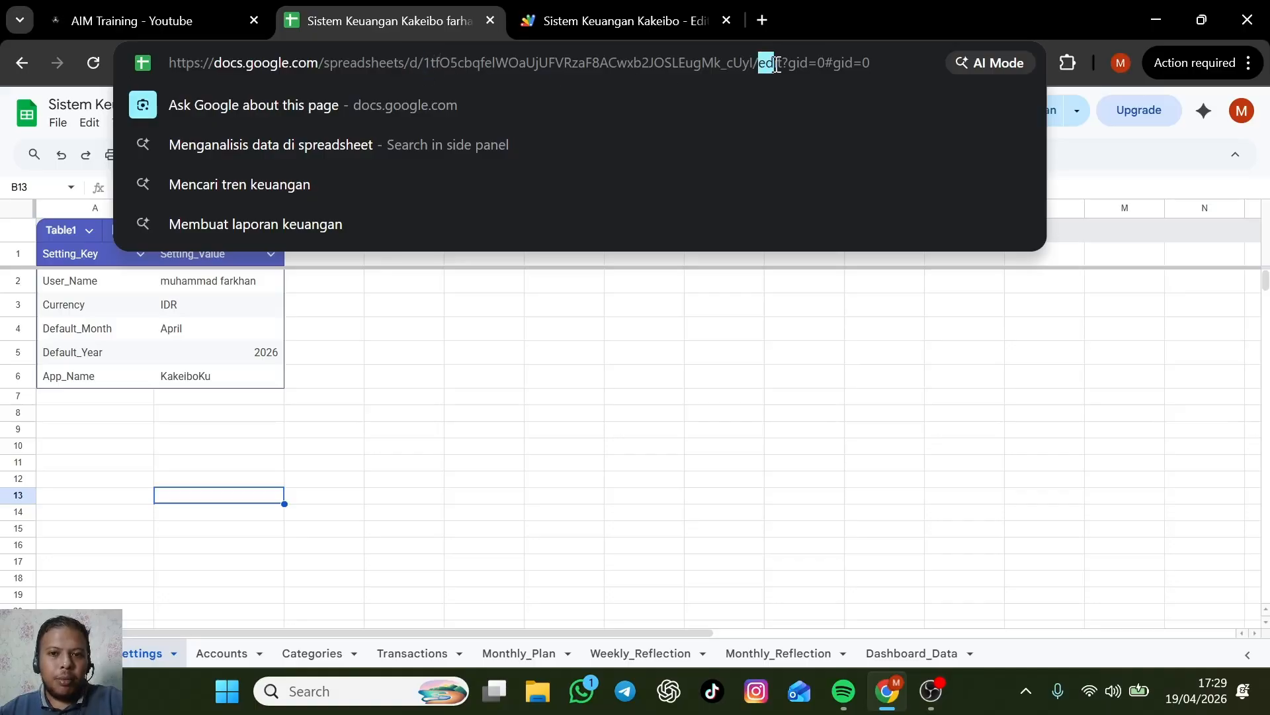
double_click(758, 61)
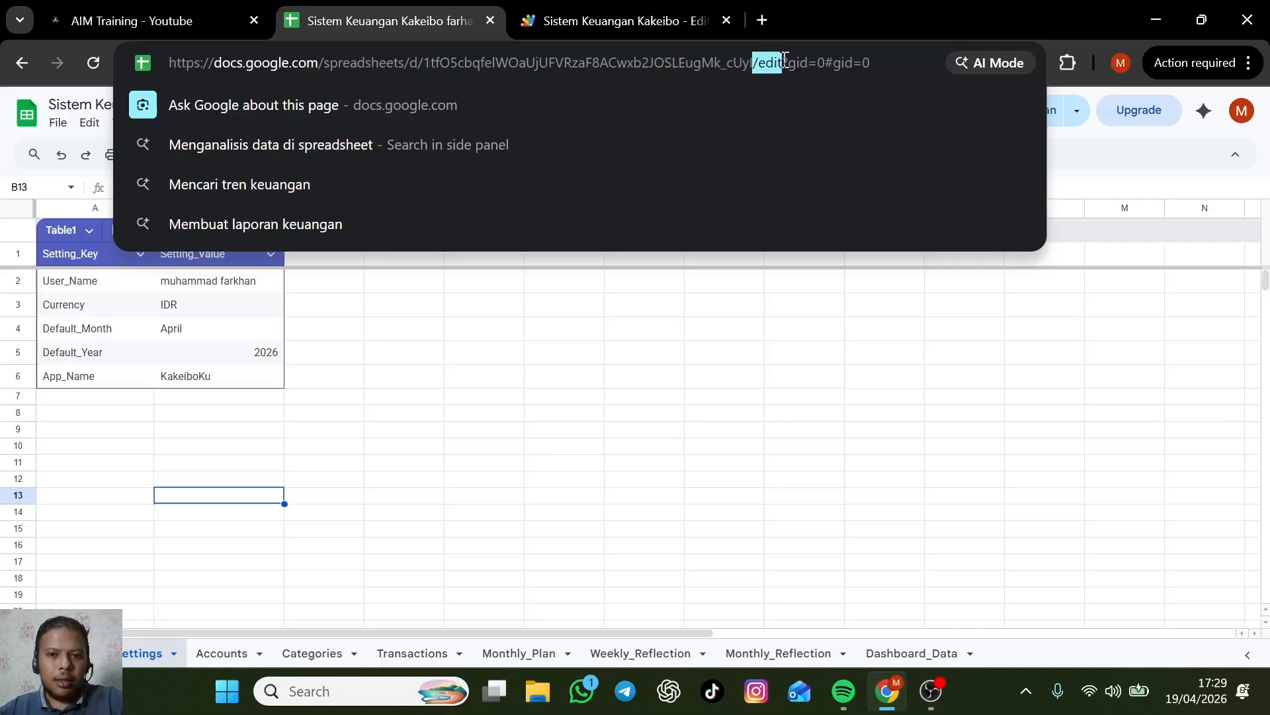
click(586, 62)
drag(425, 62, 755, 77)
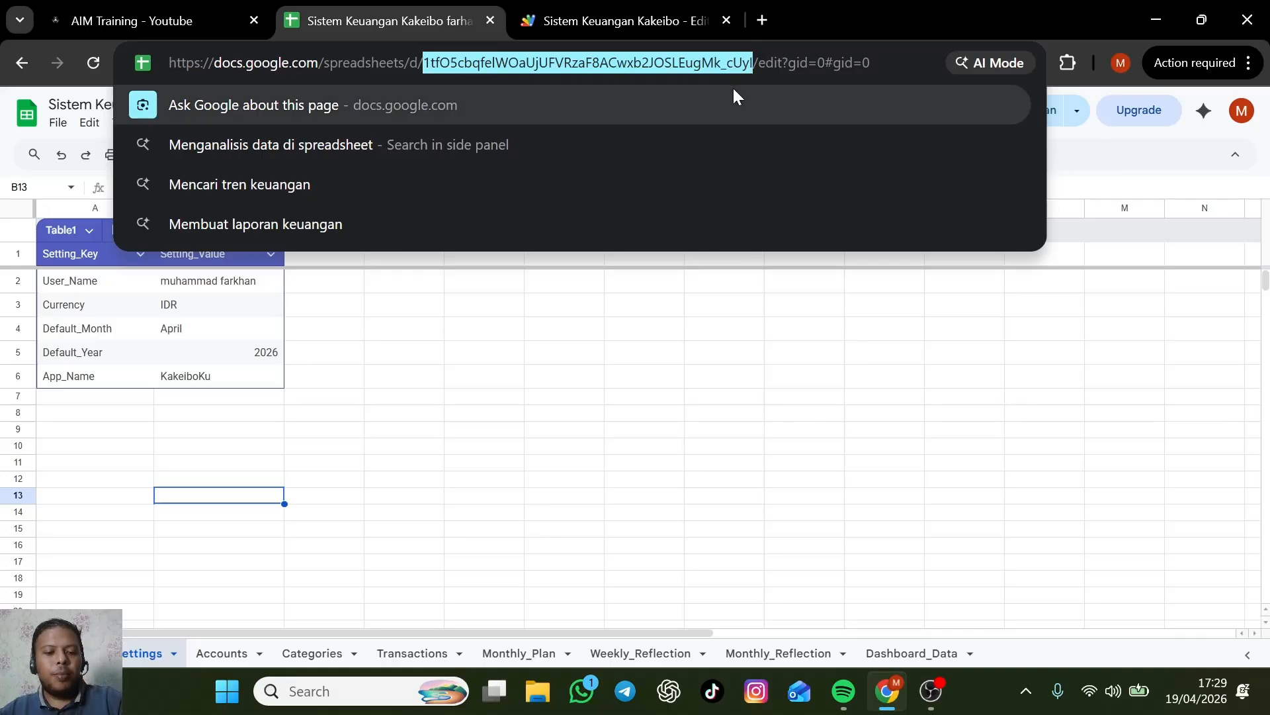
right_click(668, 65)
click(756, 253)
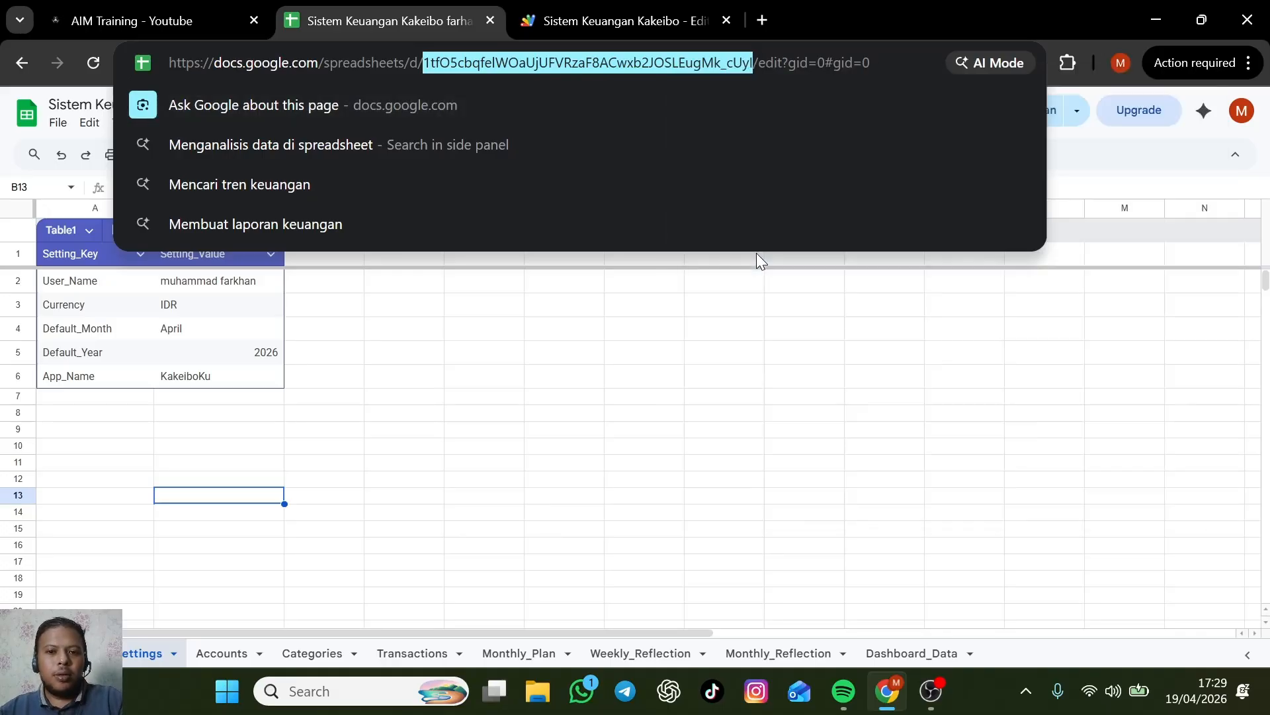
click(497, 334)
Replace the SPREADSHEET_ID value in Code.gs with the copied spreadsheet ID and save the Apps Script project.
click(578, 19)
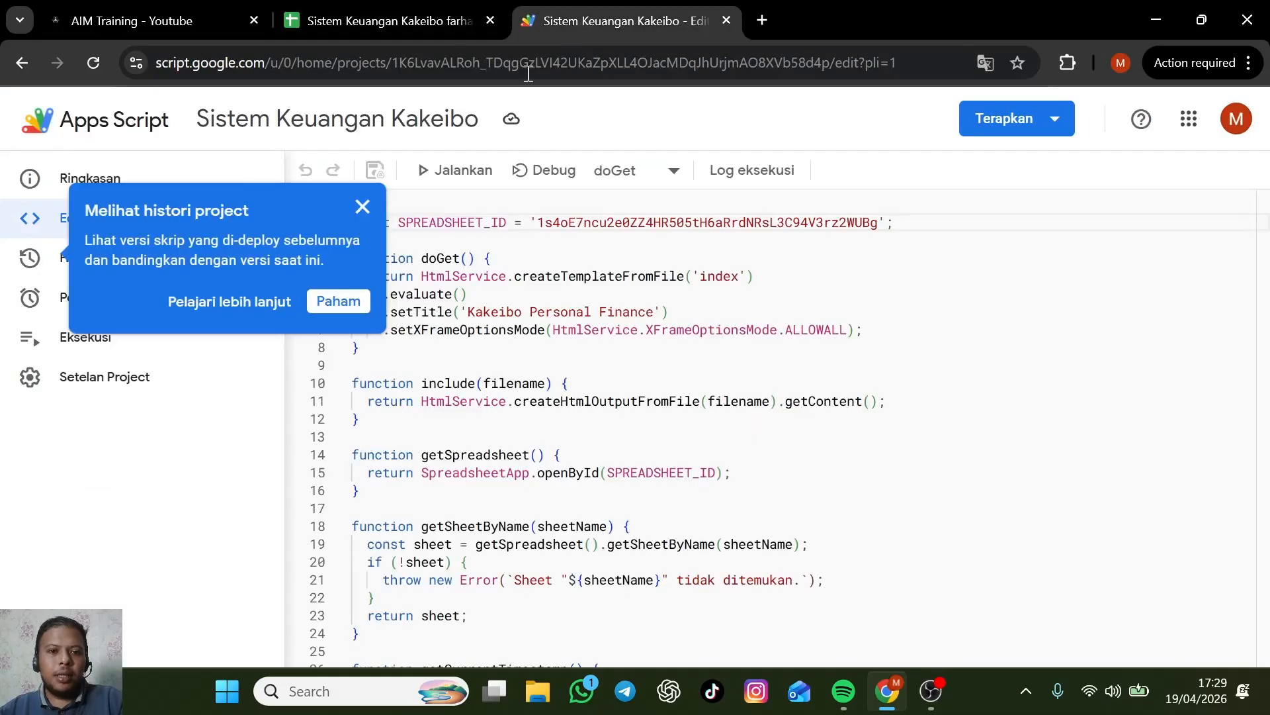
click(338, 301)
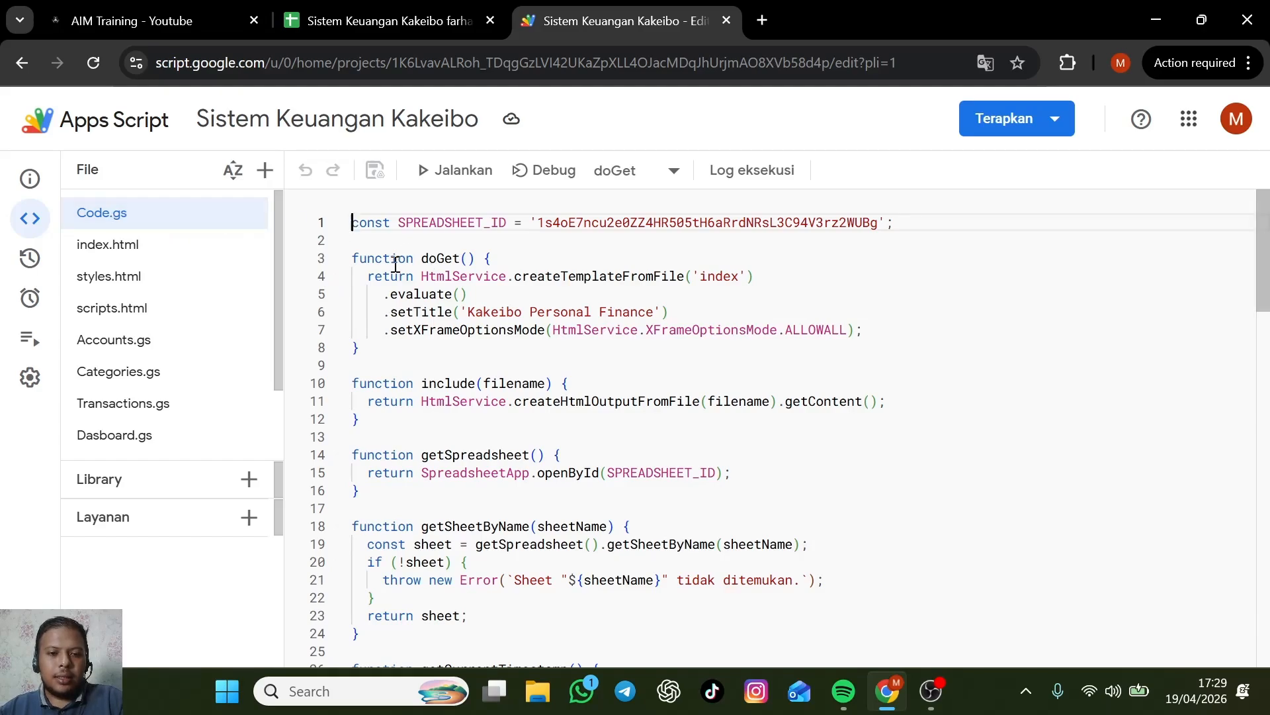
drag(367, 222, 926, 221)
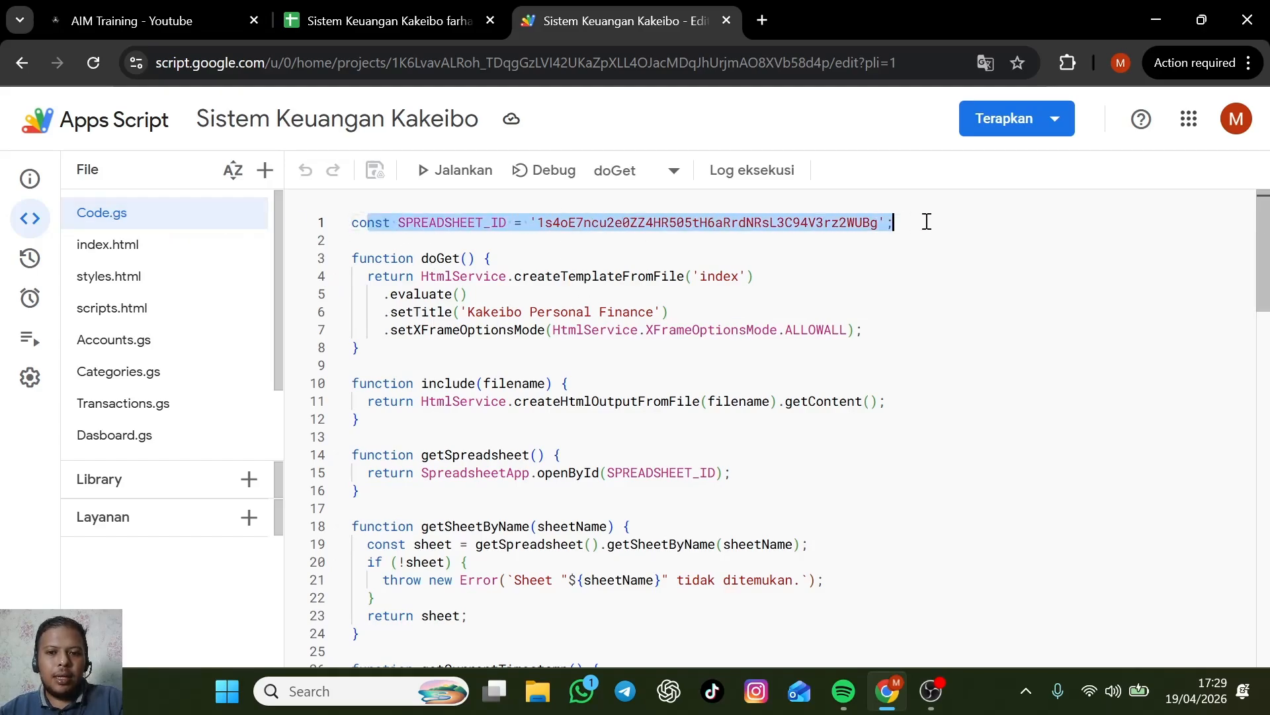
click(925, 281)
drag(538, 222, 879, 223)
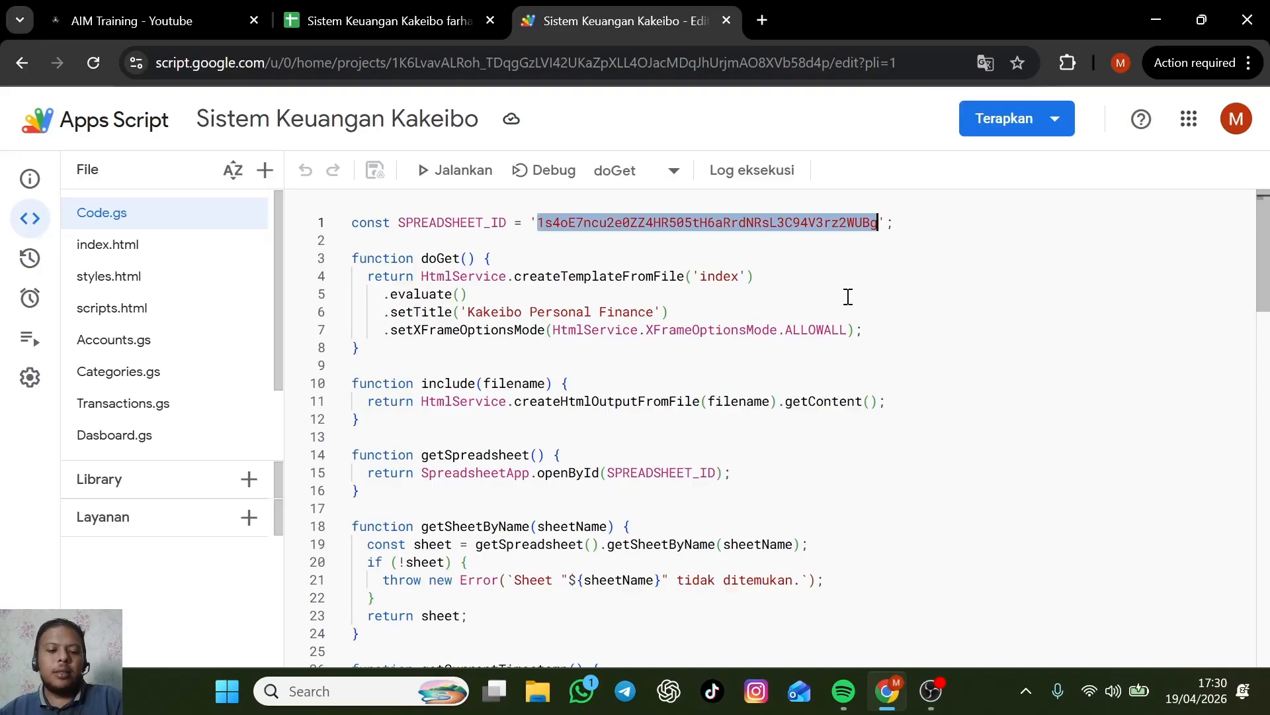
key(ctrl+v)
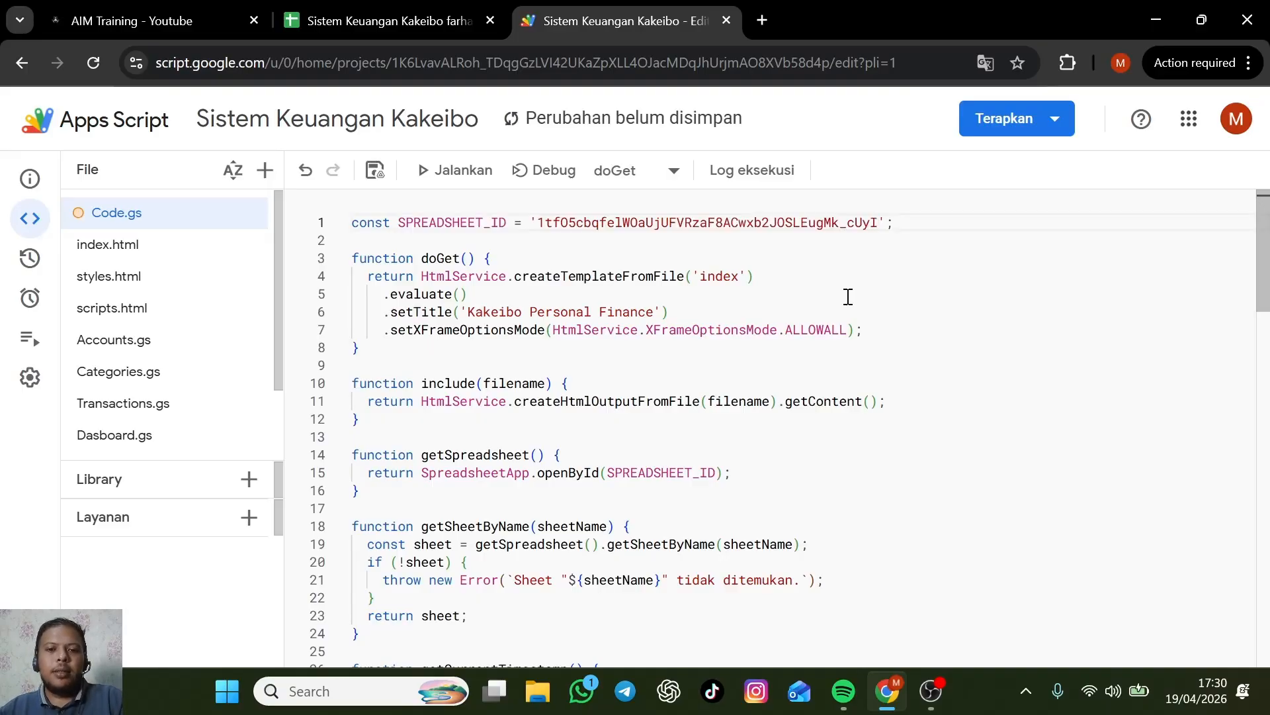
click(753, 258)
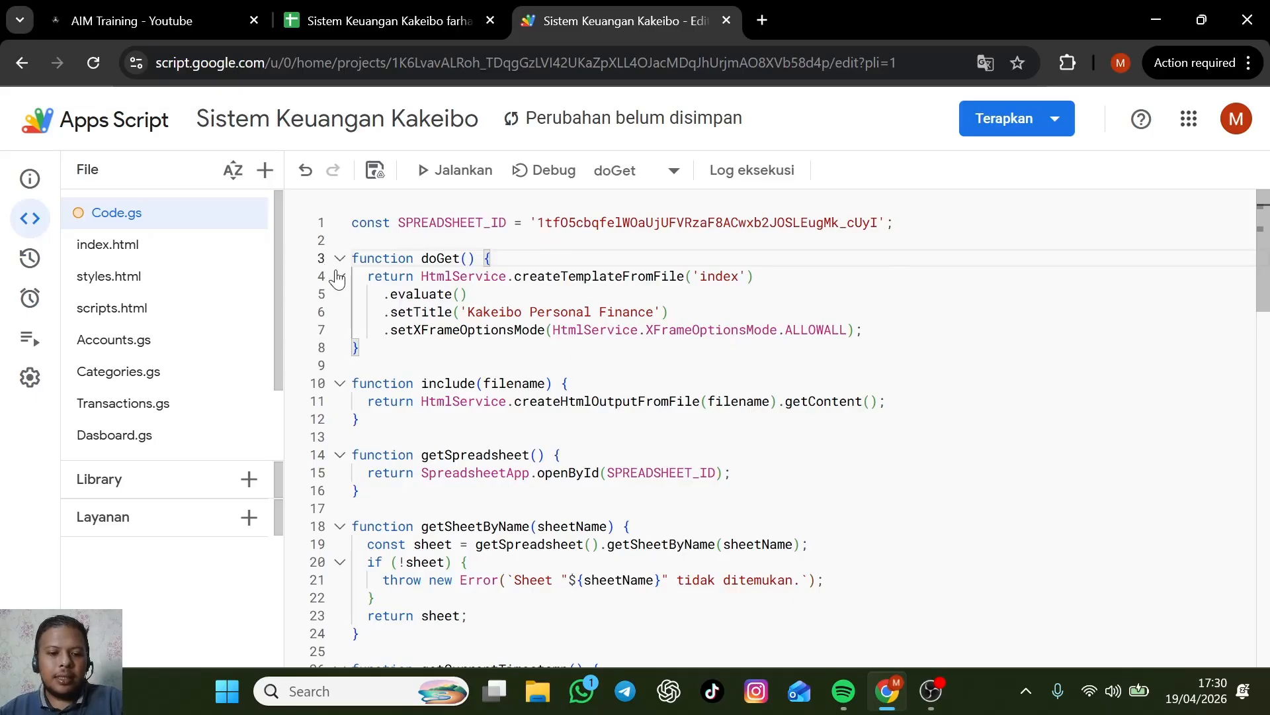
click(376, 171)
click(421, 294)
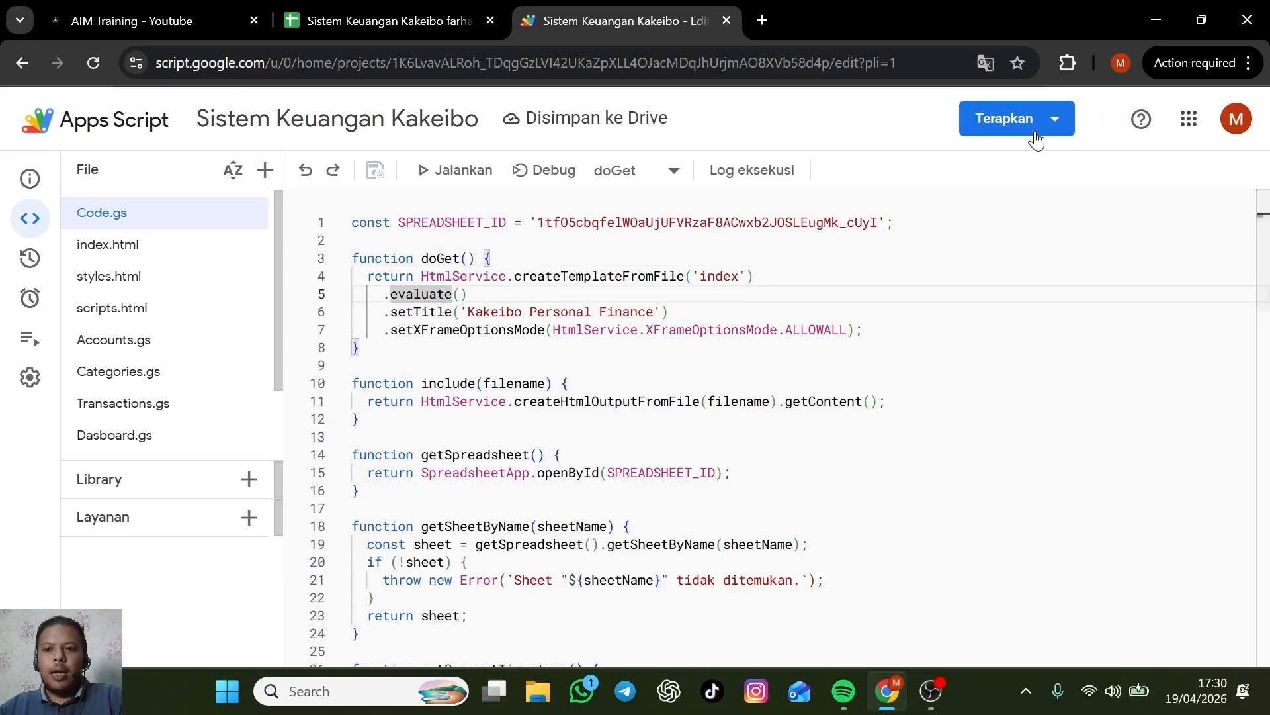
Start a new deployment of the Apps Script project, described as "sistem keuangan kakeibo" followed by the owner's first name.
click(1036, 127)
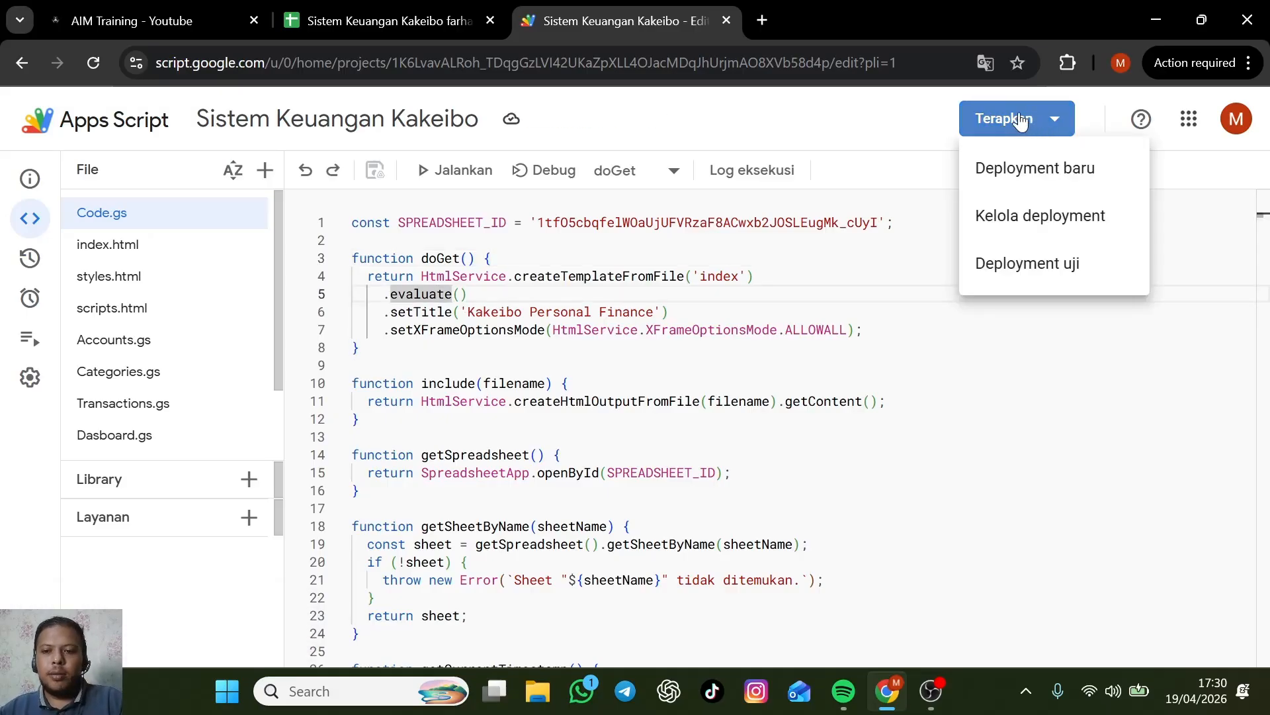
click(1030, 174)
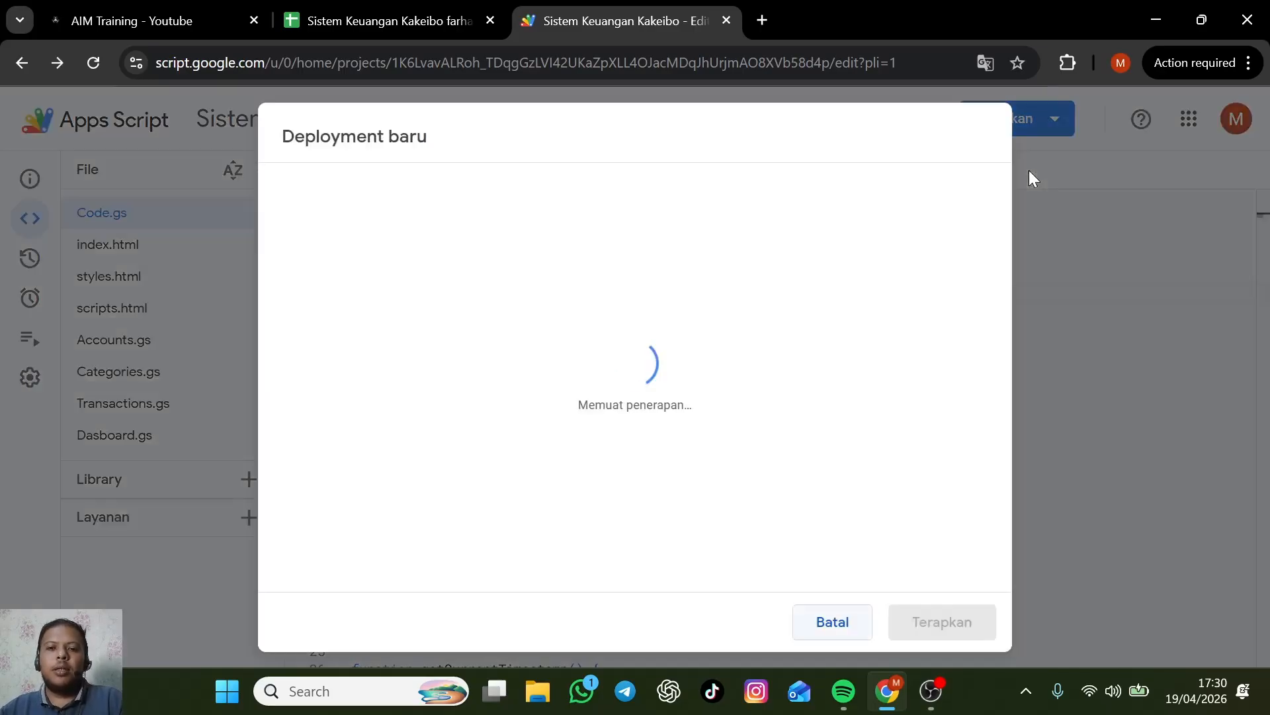
click(612, 289)
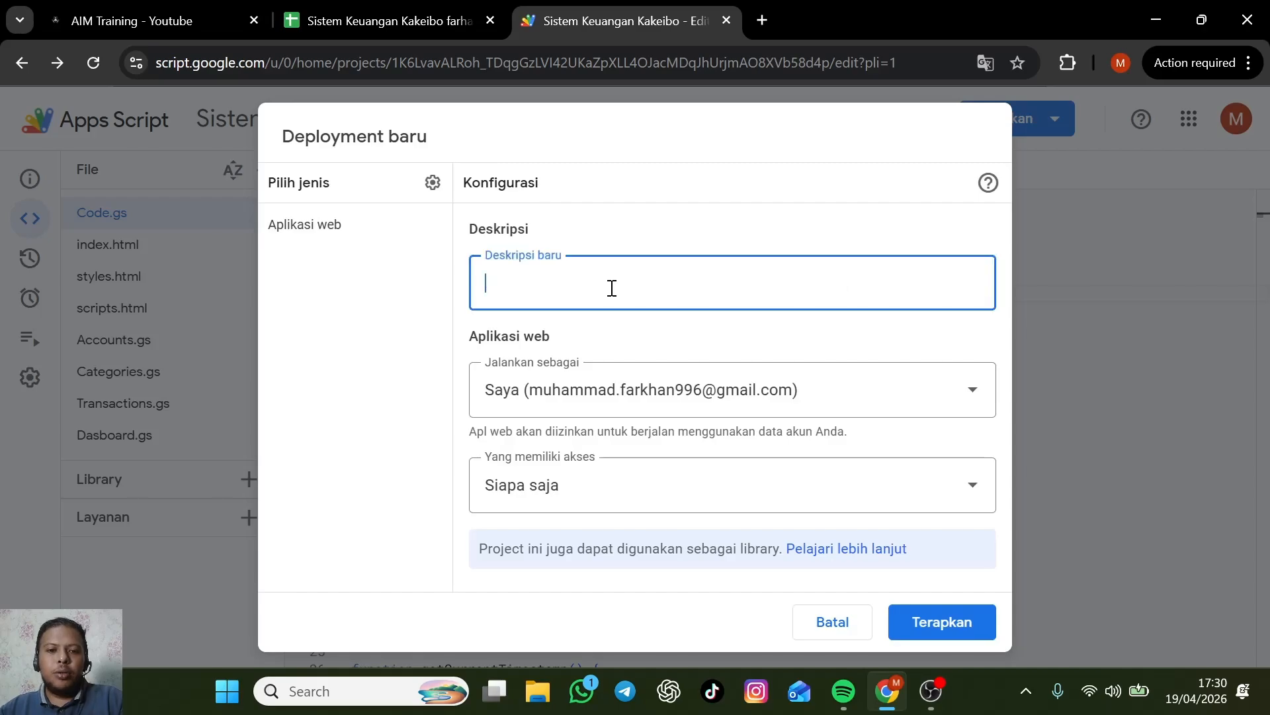
text(sistem ke)
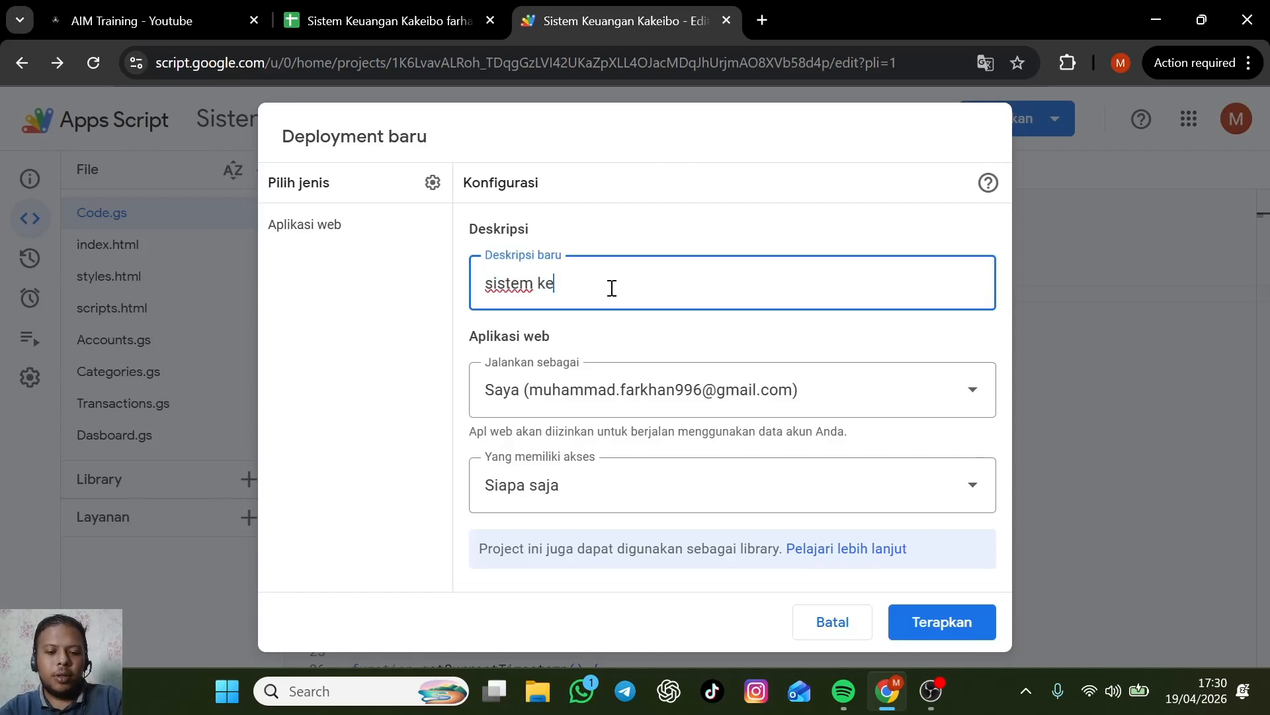
text(uangan kakeib)
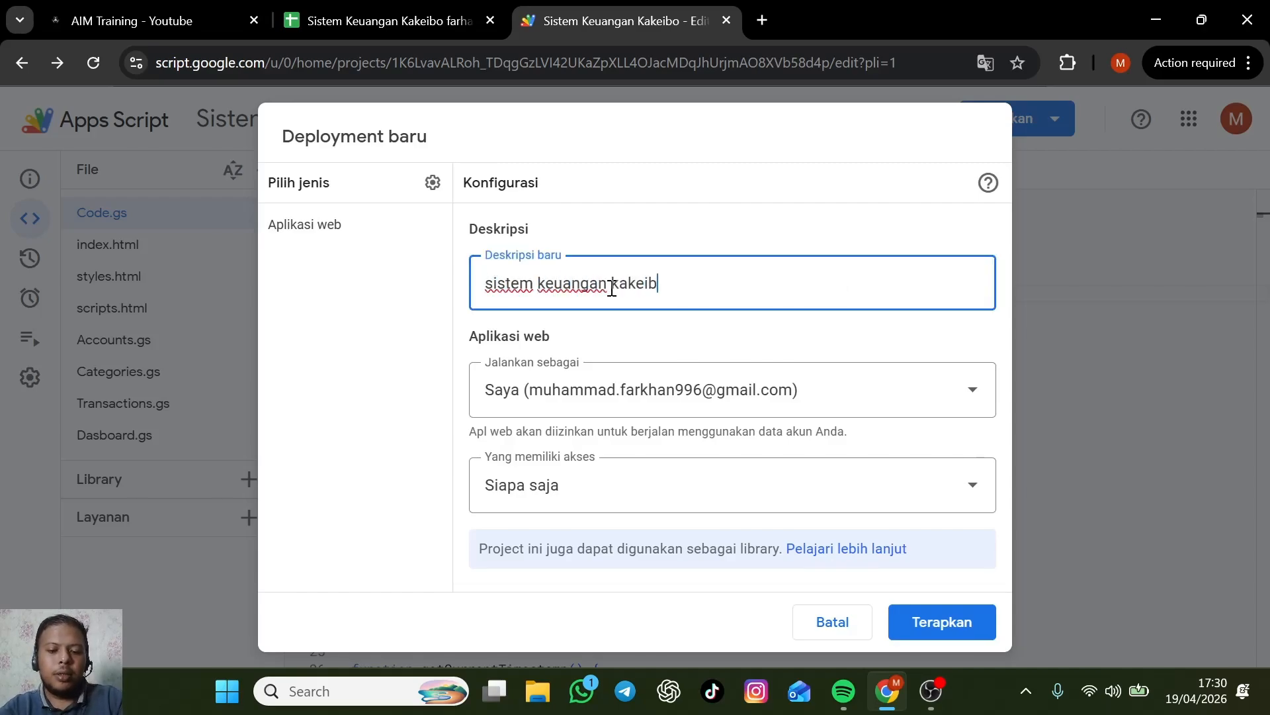
text(o farhan)
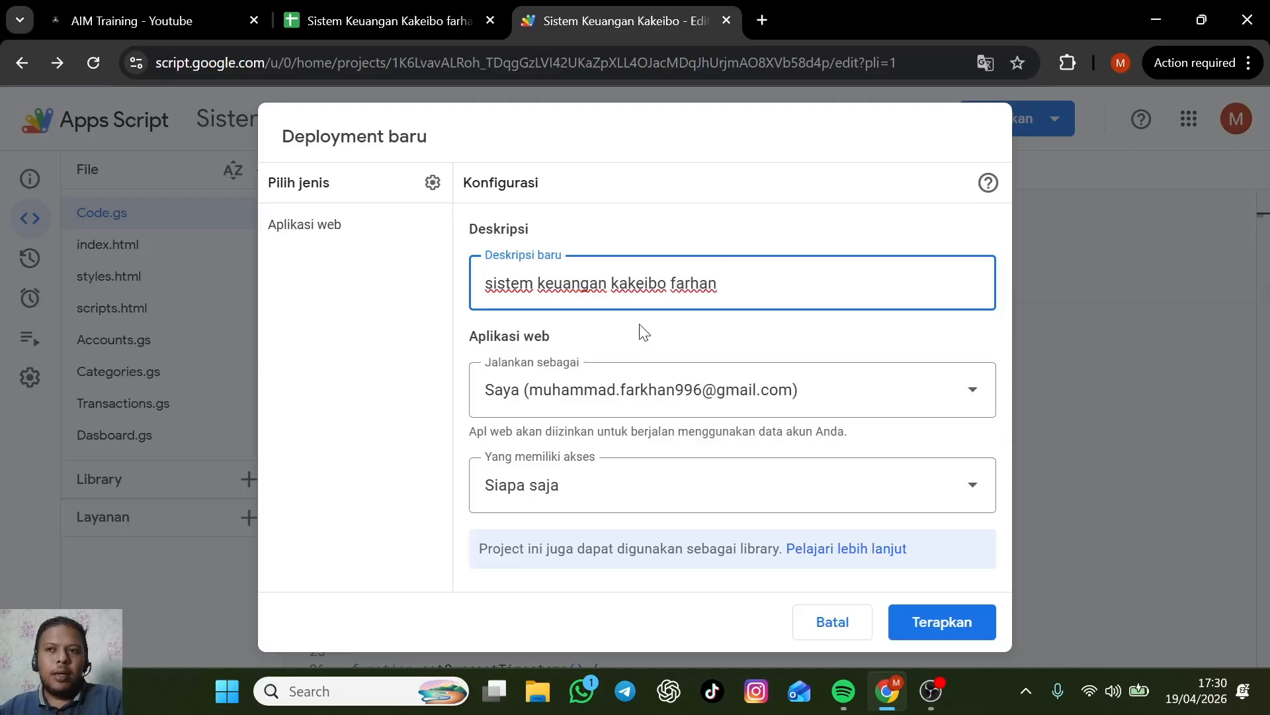
Keep the web app running as the owner's account, give access to "Siapa saja" and deploy it.
click(783, 402)
click(745, 454)
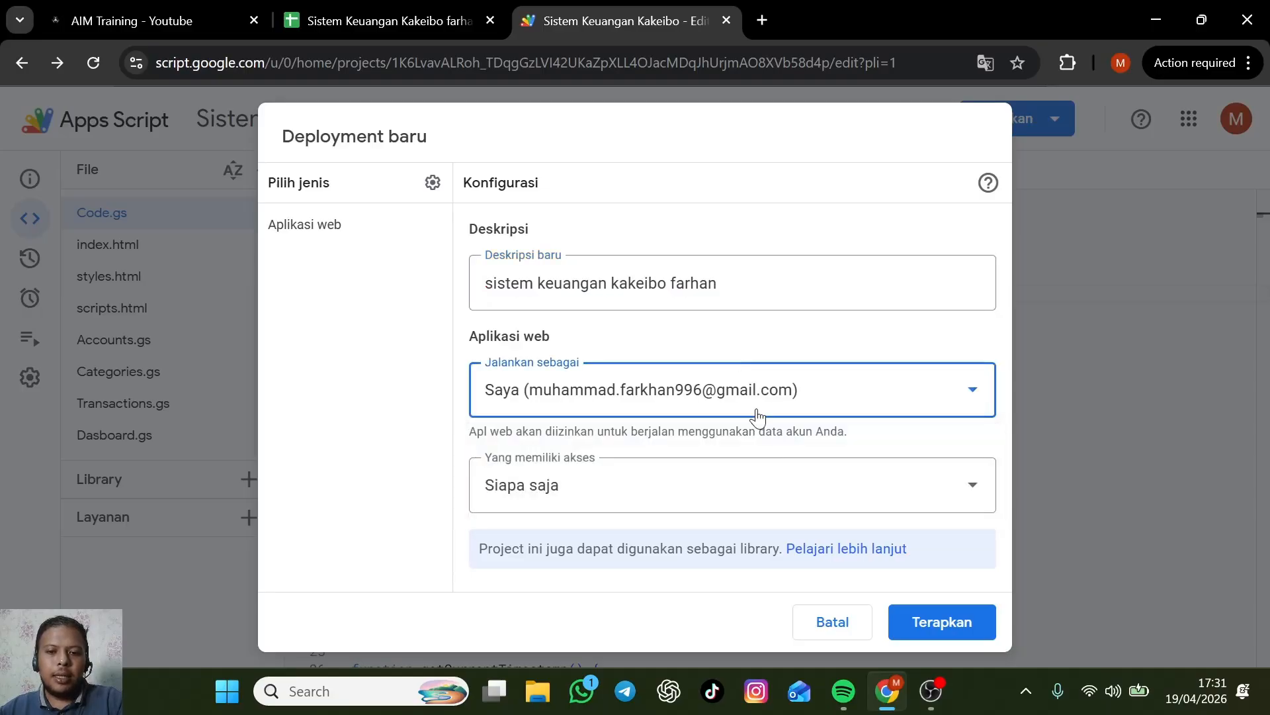
click(740, 503)
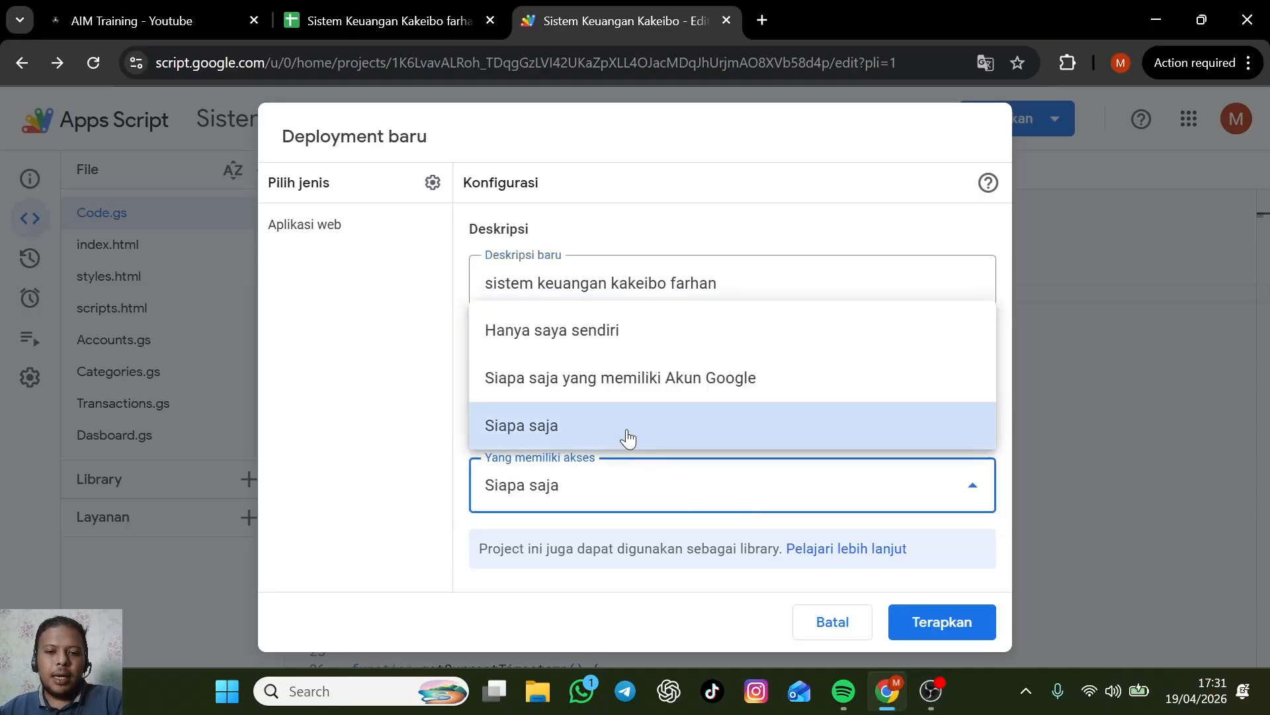
click(628, 433)
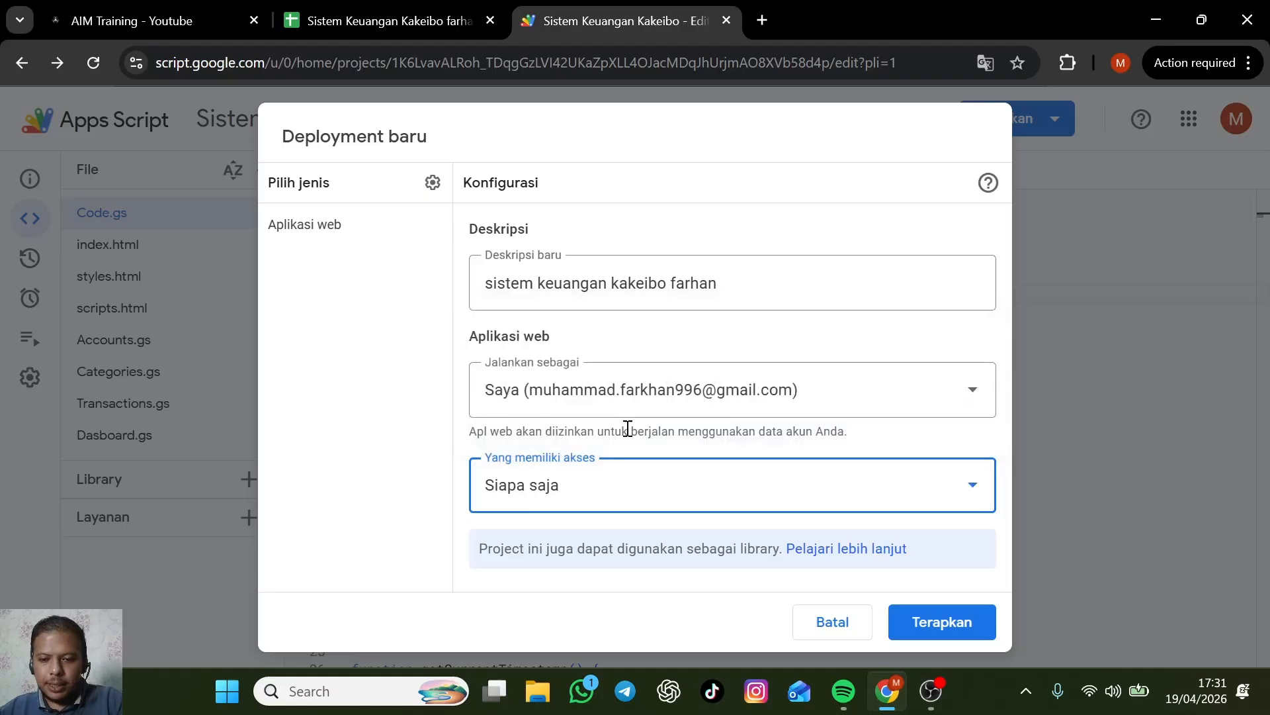
click(930, 631)
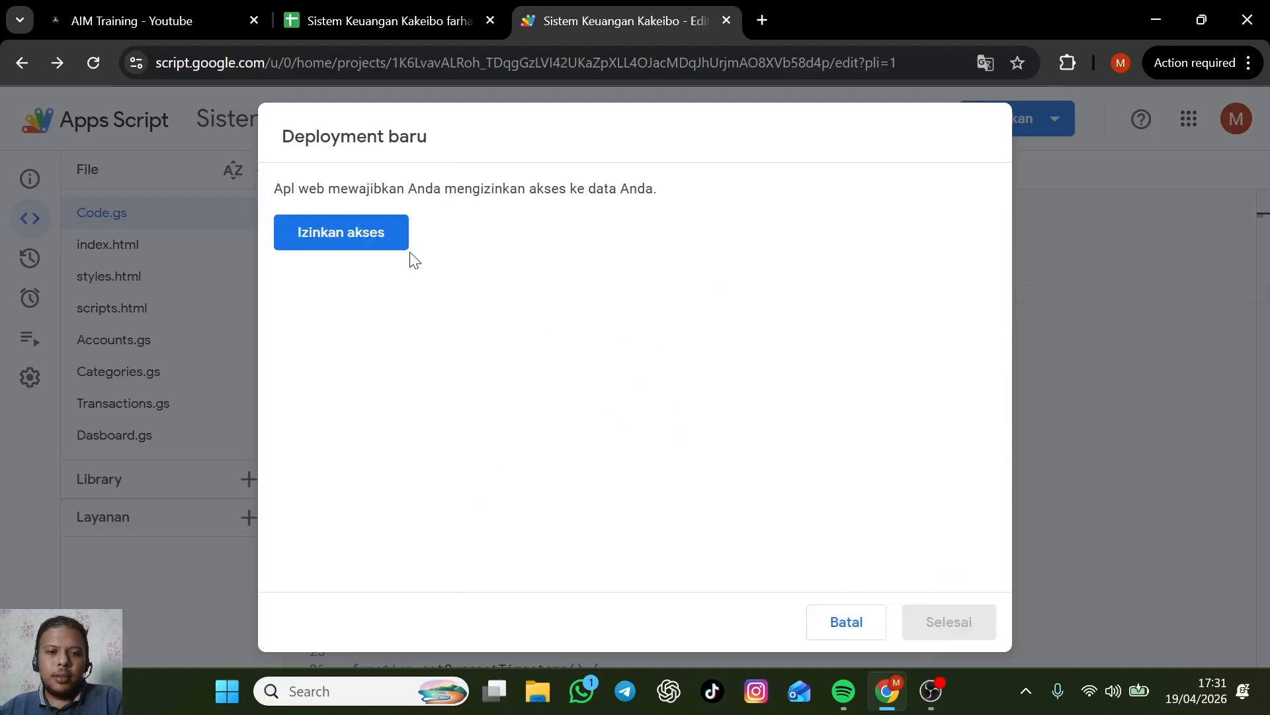
Authorize Sistem Keuangan Kakeibo to access the account's Google Sheets, proceeding past the unverified-app warning.
click(364, 241)
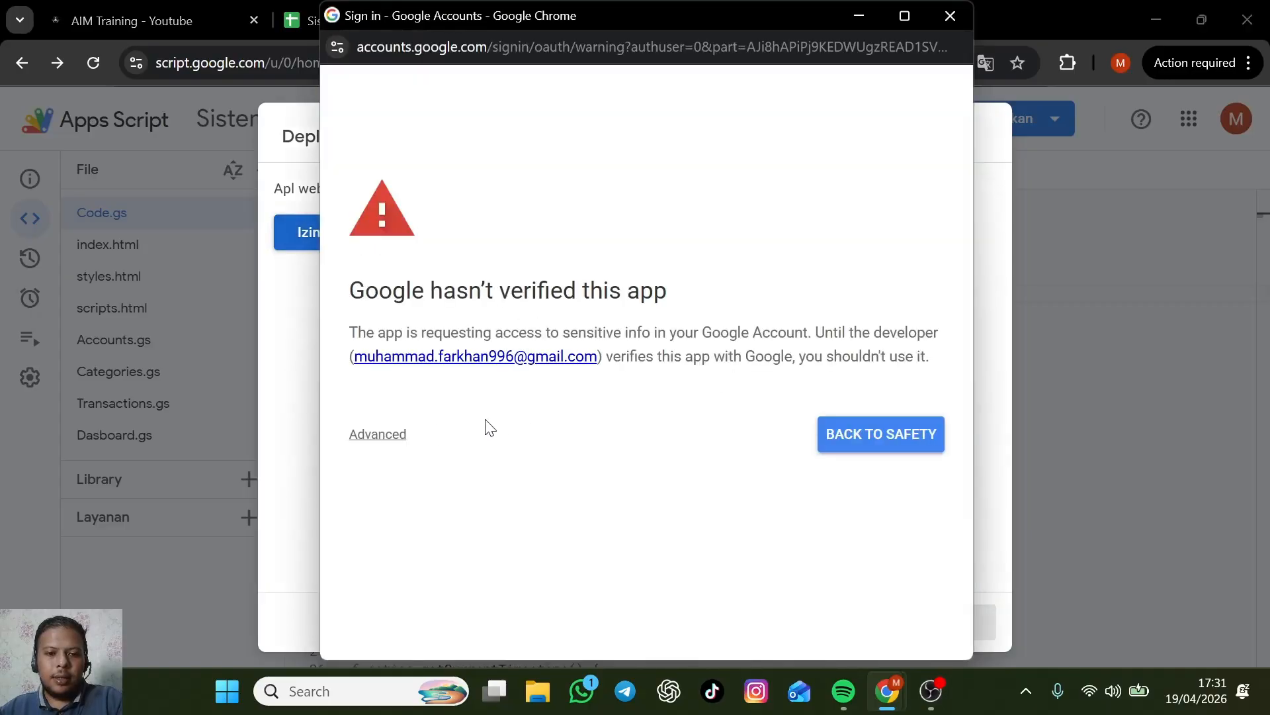
click(389, 438)
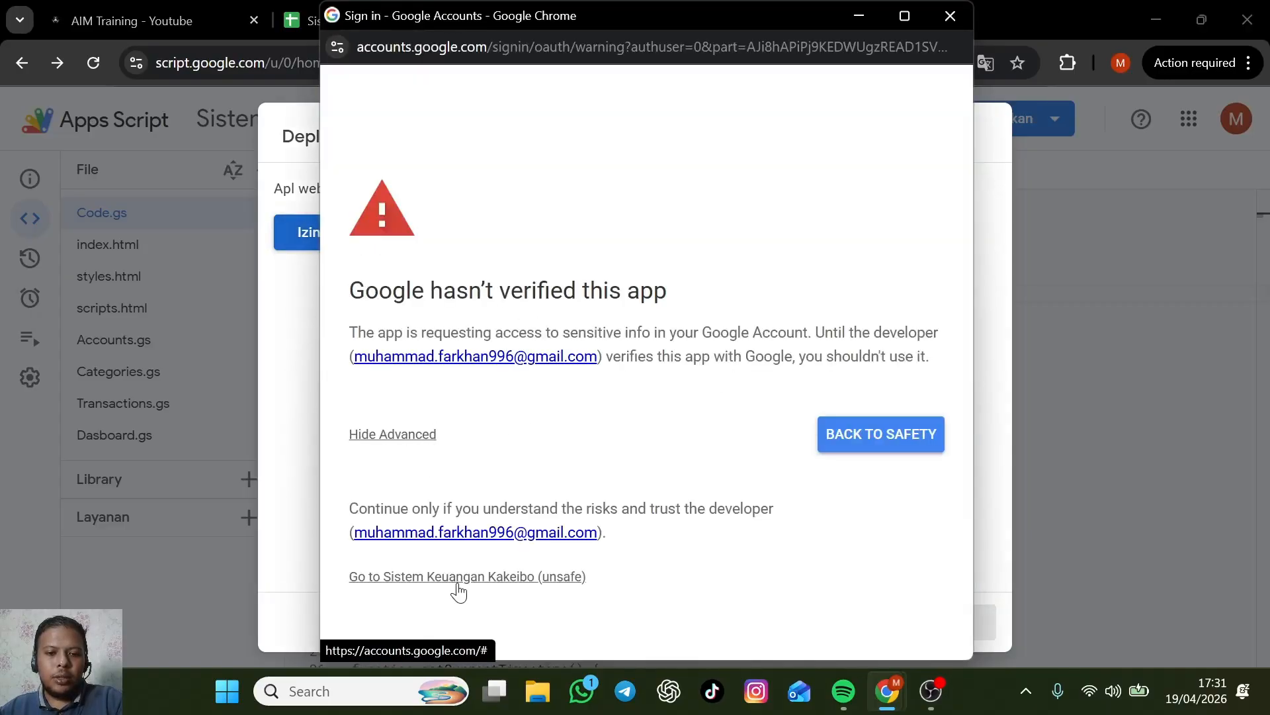
click(549, 587)
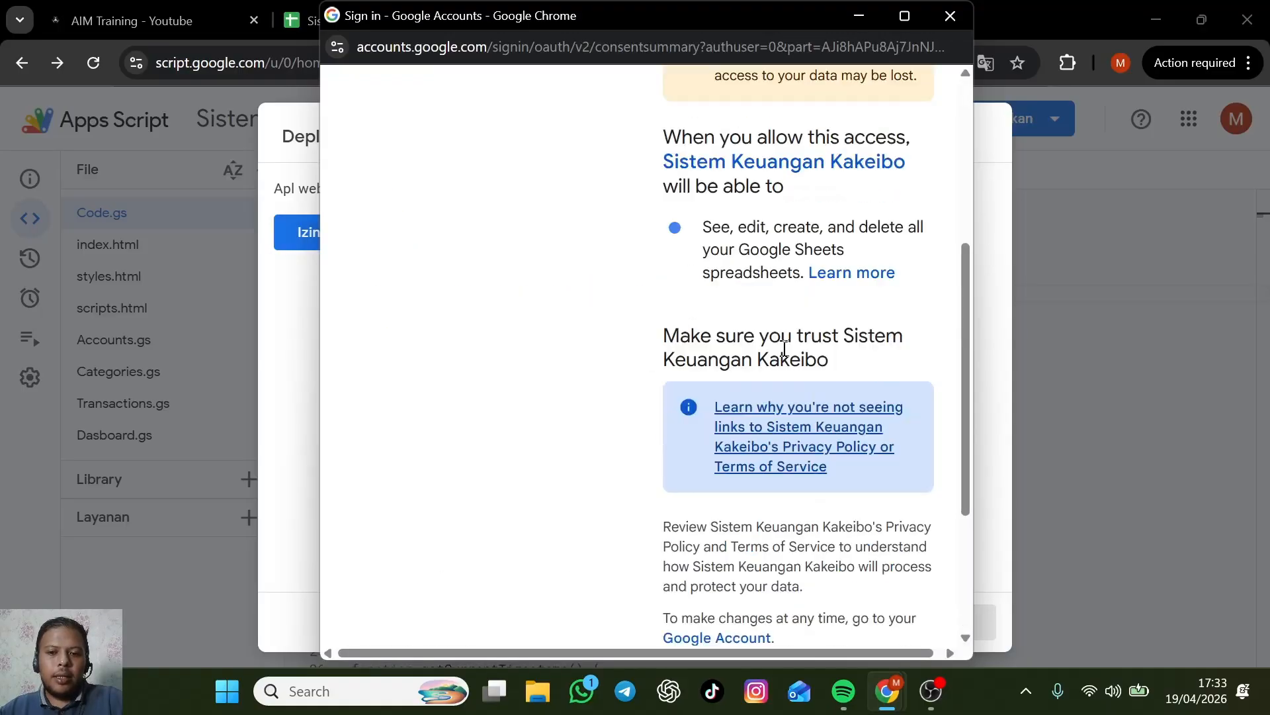
scroll(774, 354, up, 2)
scroll(774, 355, down, 10)
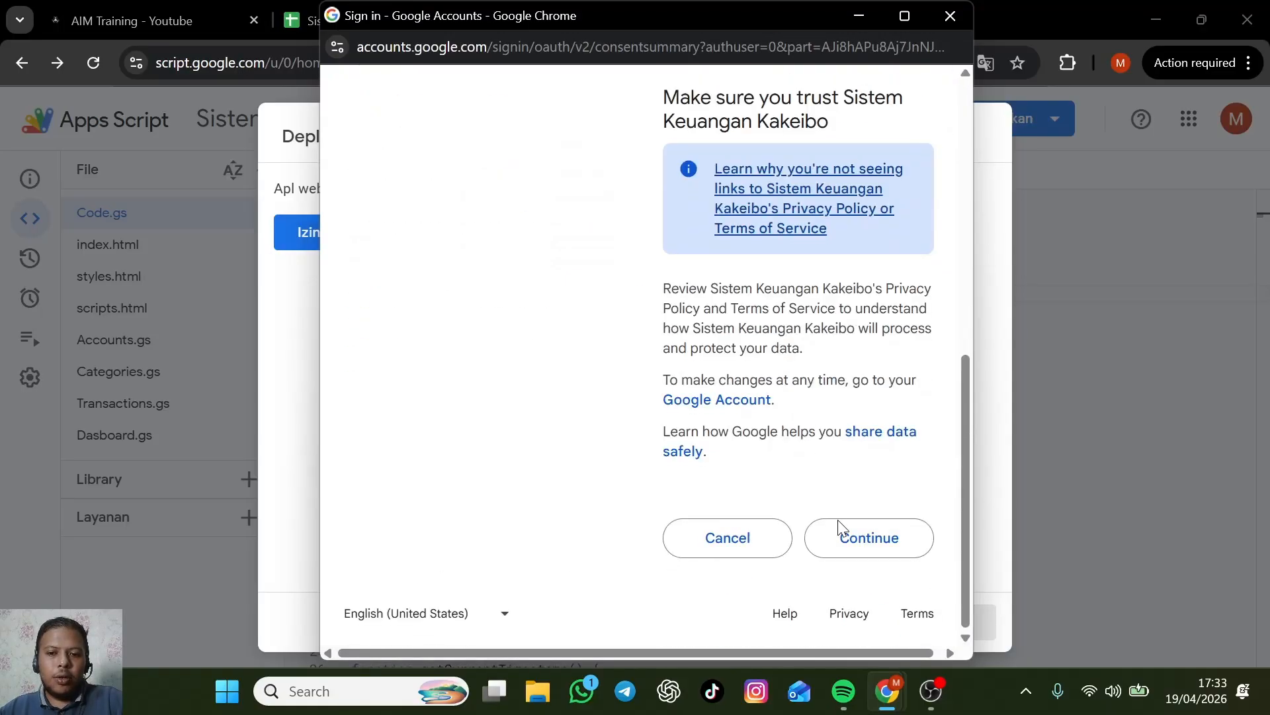
click(842, 544)
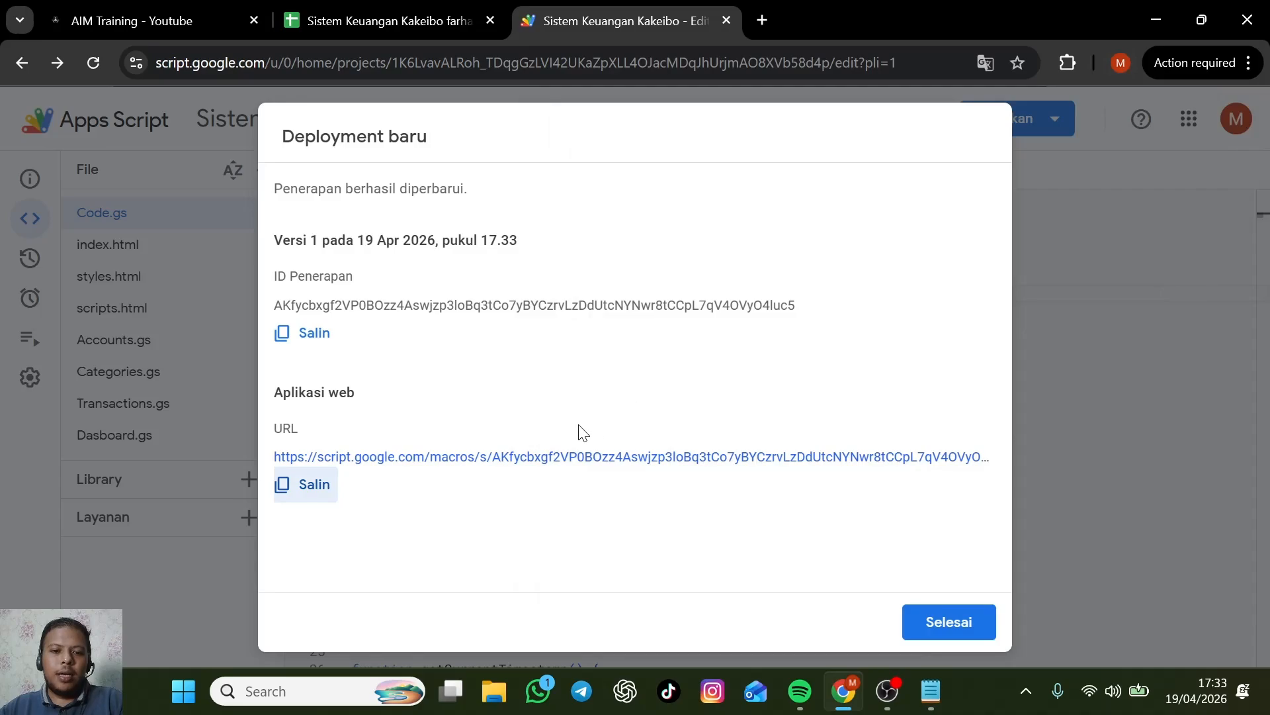
Open the deployed web app from its URL and look through its pages from Budget Plan to Insights.
click(561, 456)
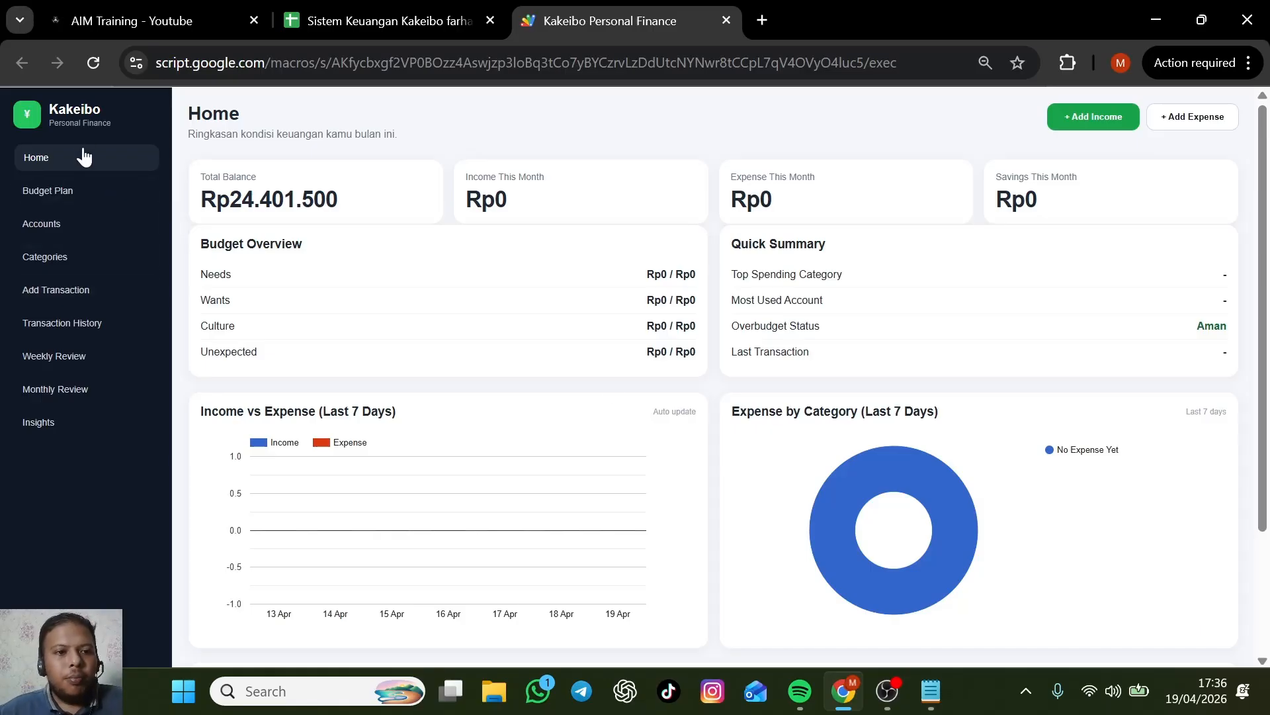
click(72, 199)
click(68, 222)
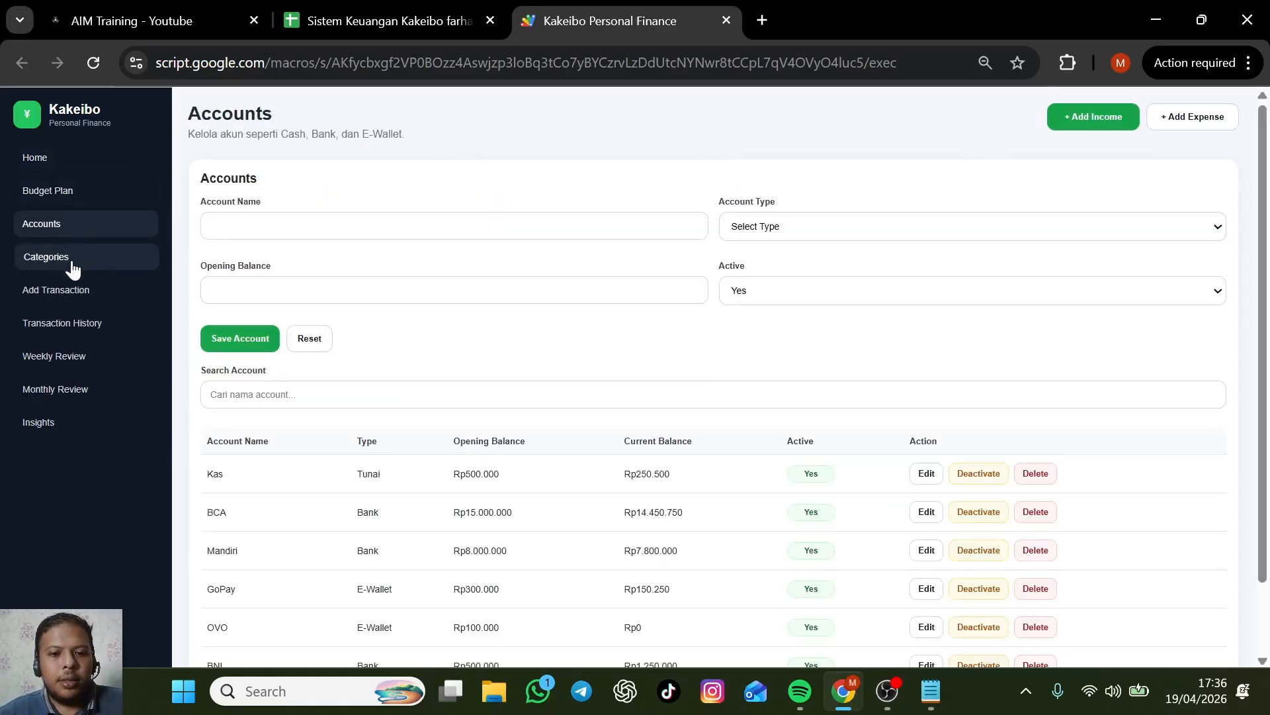
click(72, 265)
click(77, 295)
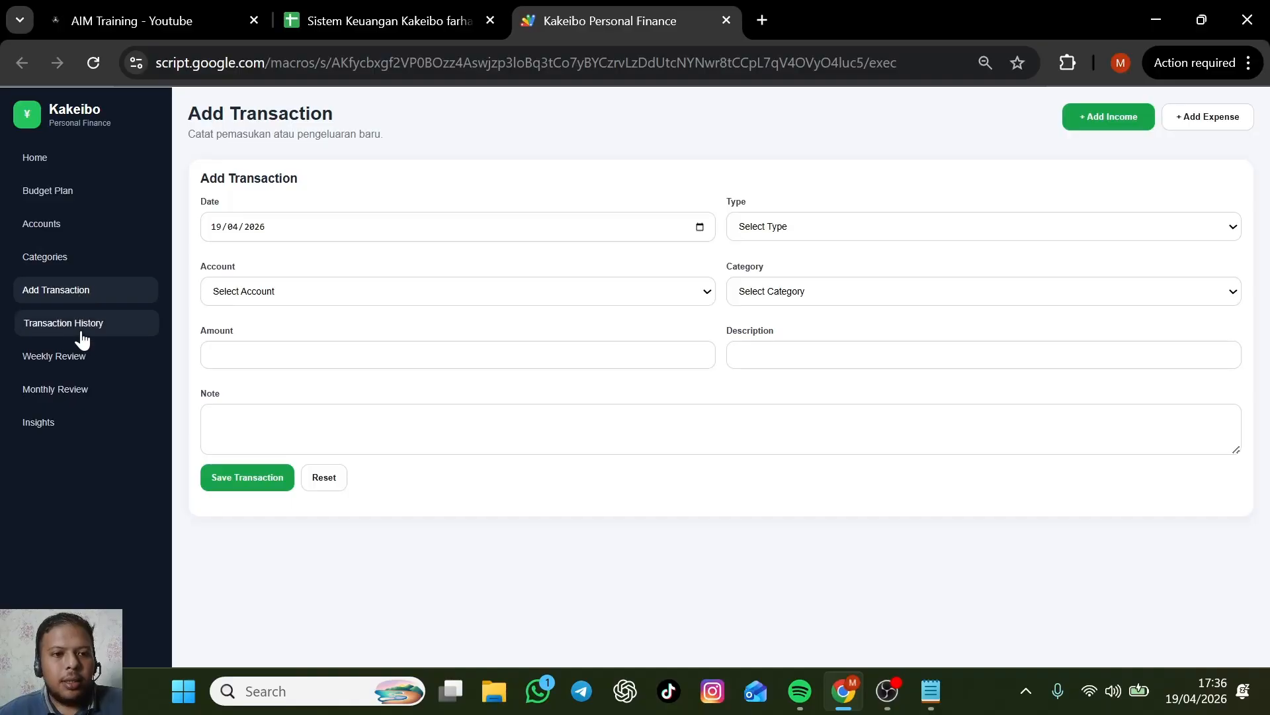
click(79, 331)
click(80, 356)
click(80, 388)
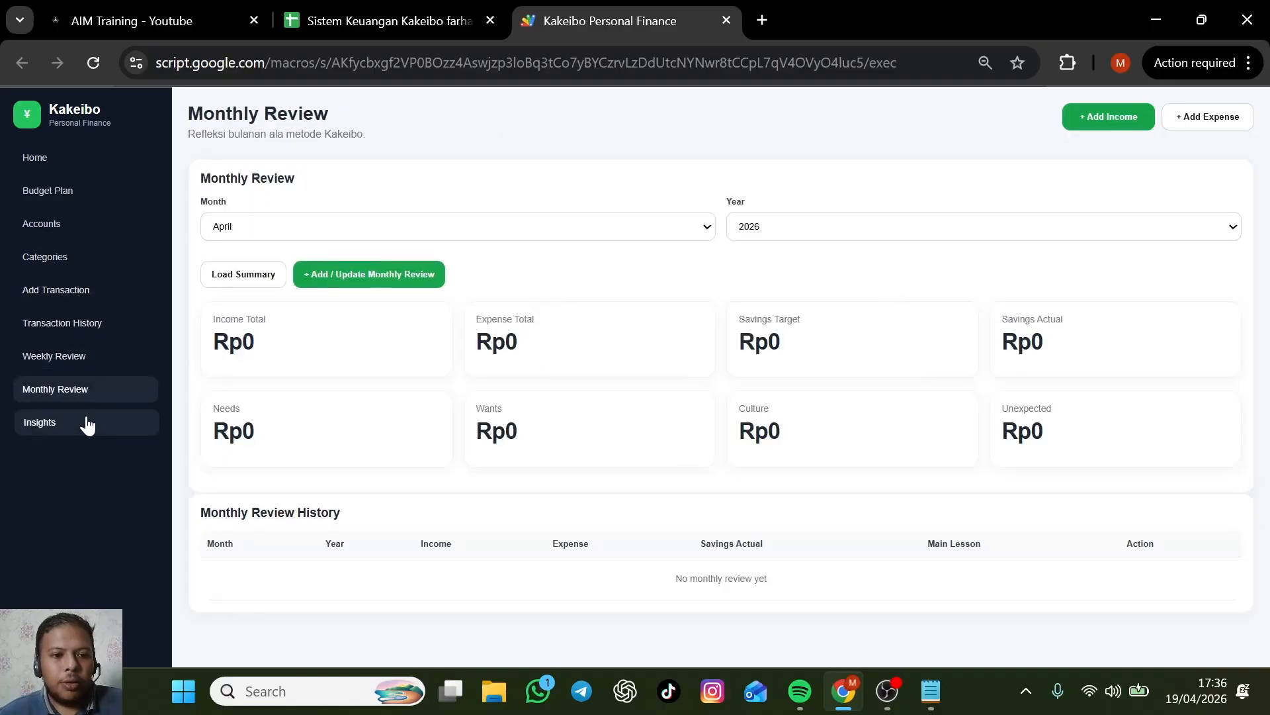
click(87, 430)
Examine the web app's Total Balance, then the spreadsheet's Transactions, Monthly_Plan, Weekly_Reflection and Monthly_Reflection sheets.
click(377, 21)
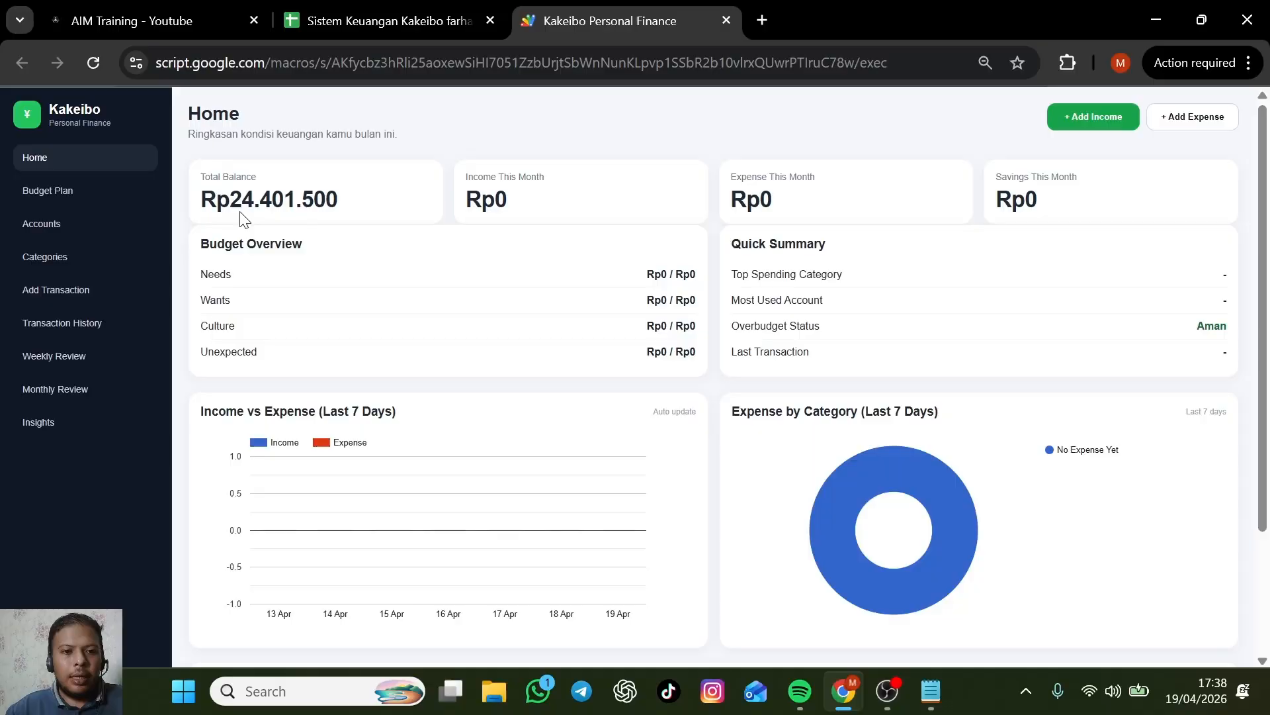
drag(232, 198, 343, 209)
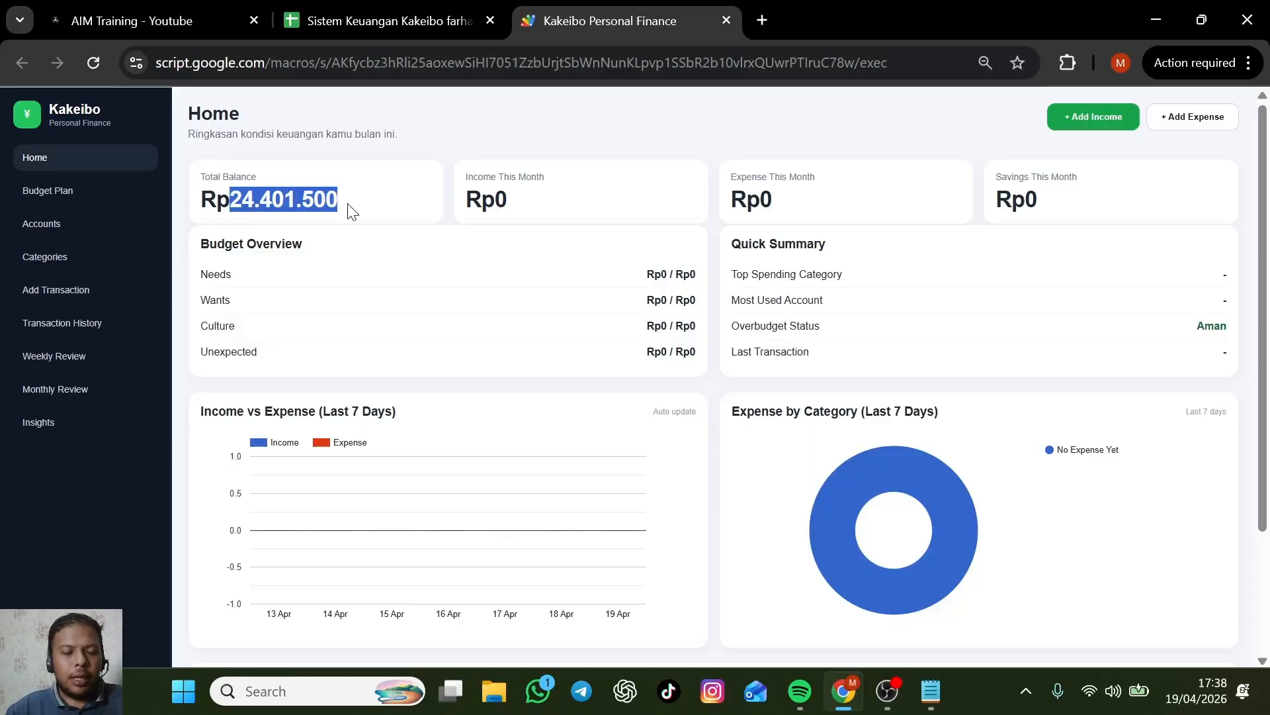
click(552, 204)
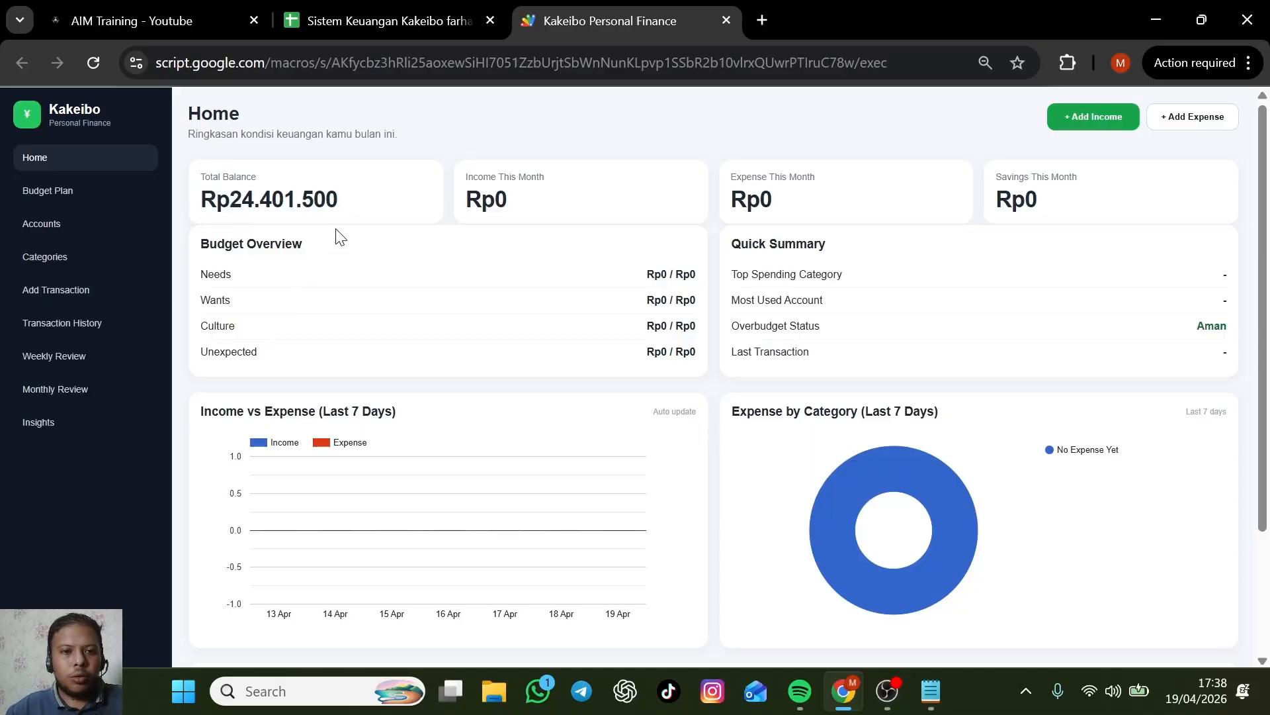
click(363, 23)
click(412, 653)
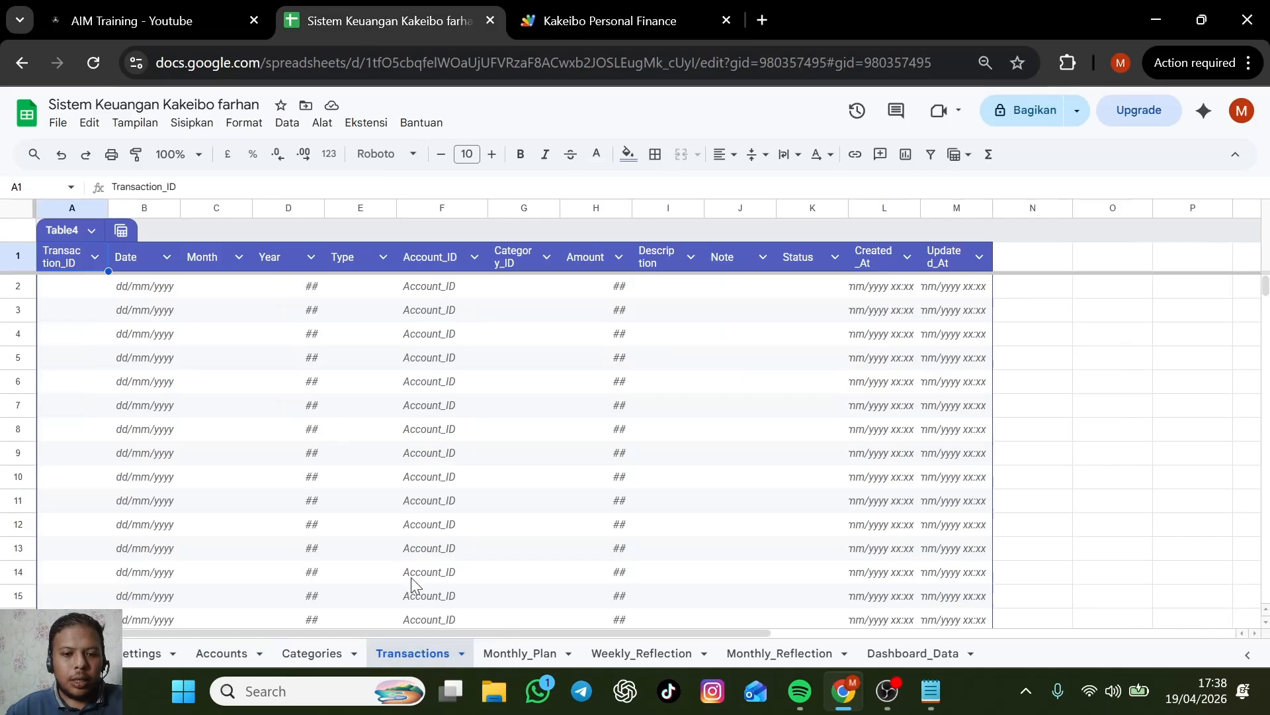
click(519, 653)
click(632, 654)
click(790, 653)
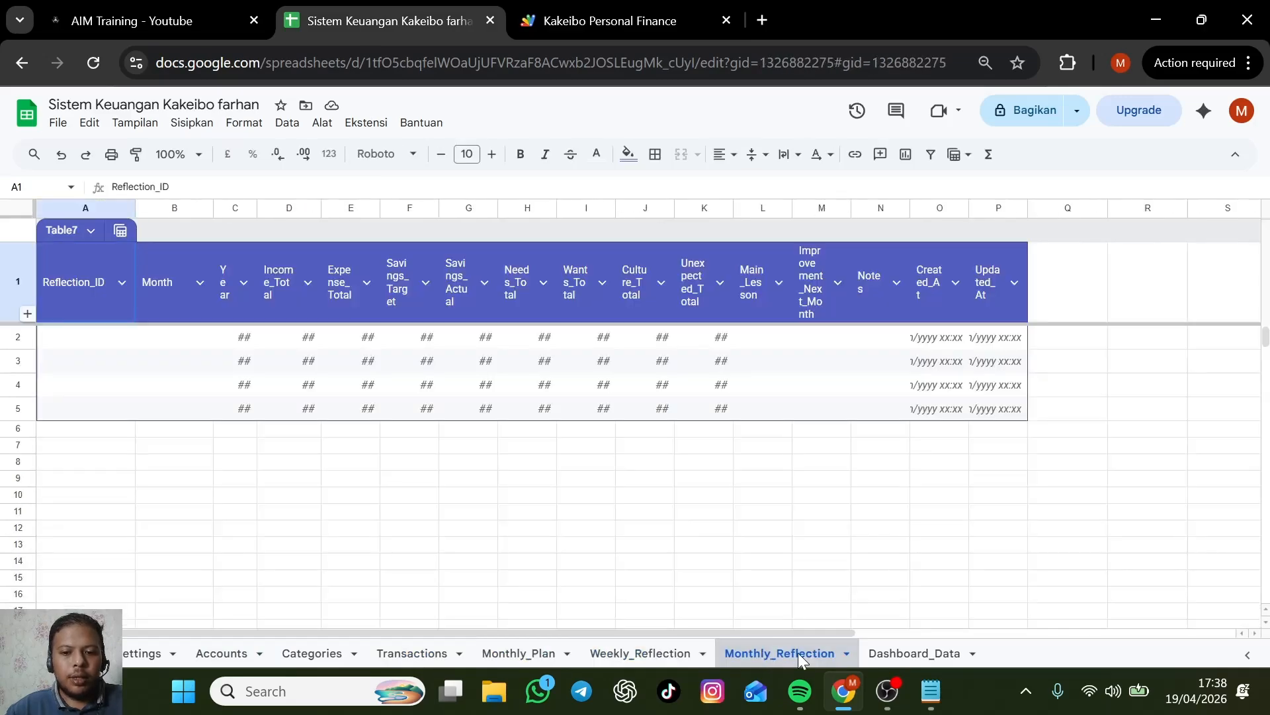
Check the web app's Total Balance and account list against the Accounts sheet of the spreadsheet.
click(606, 10)
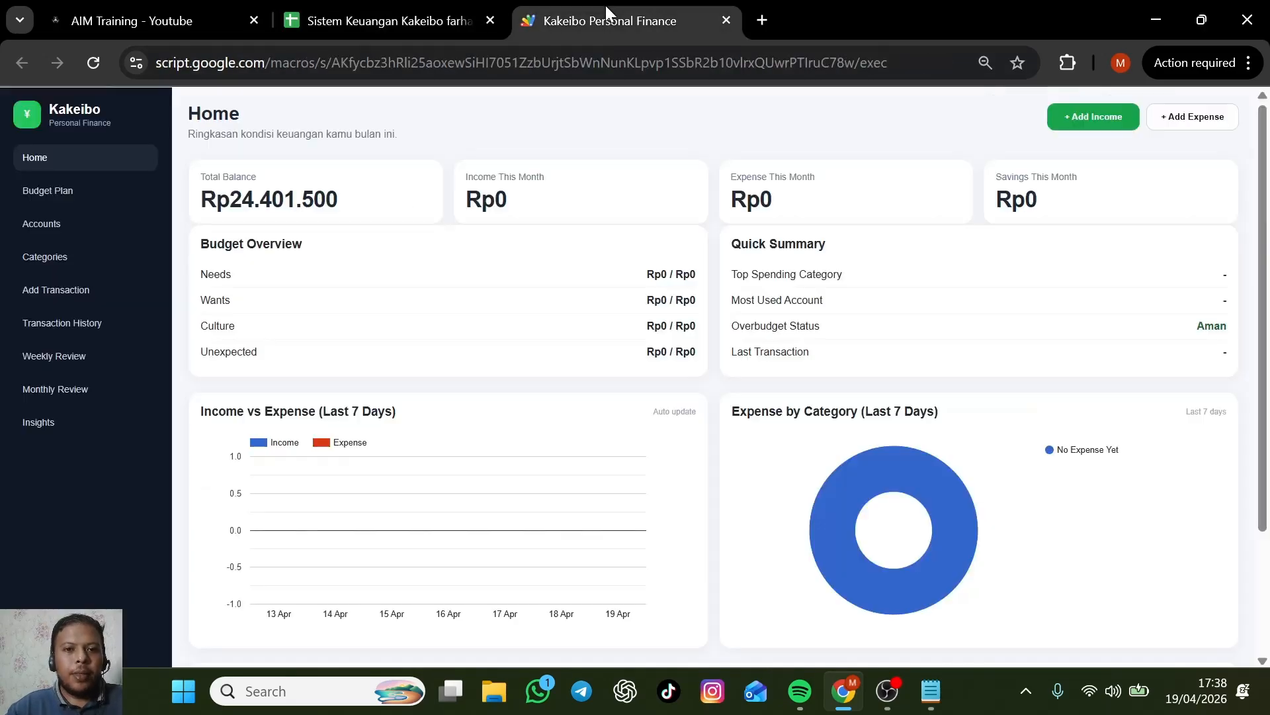
drag(339, 197, 231, 210)
click(268, 195)
click(351, 193)
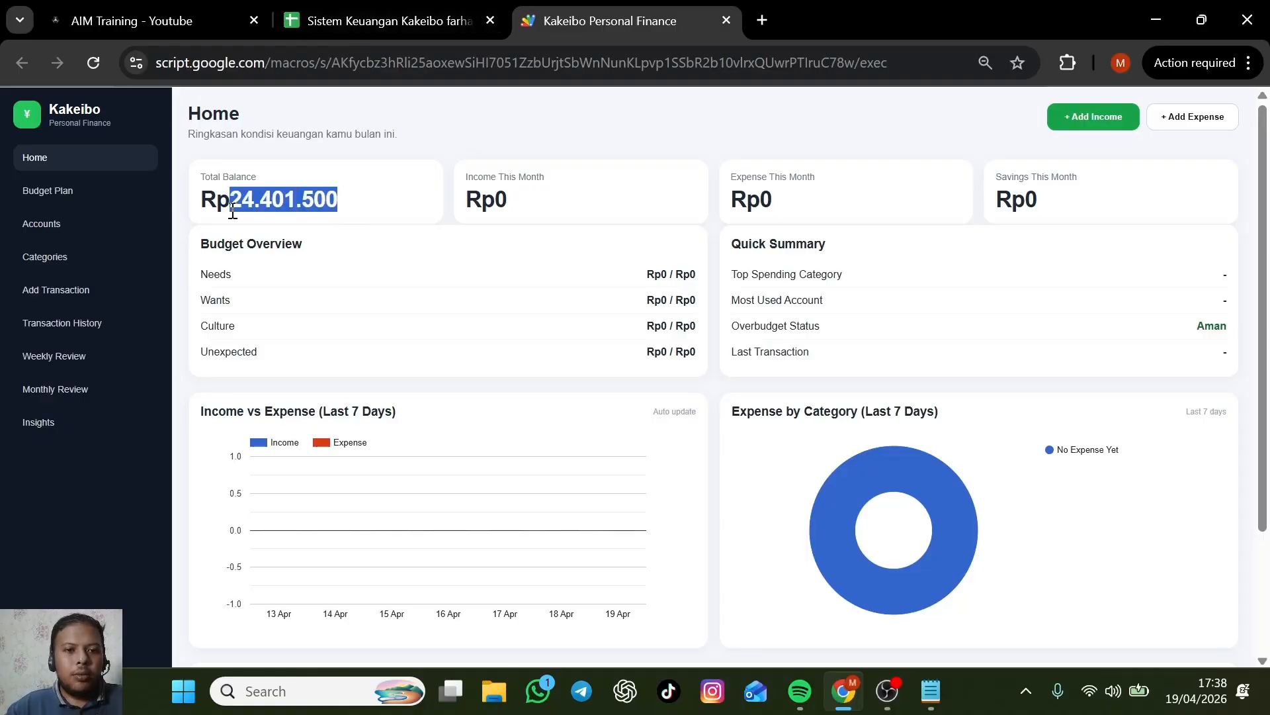
click(63, 233)
scroll(360, 405, down, 1)
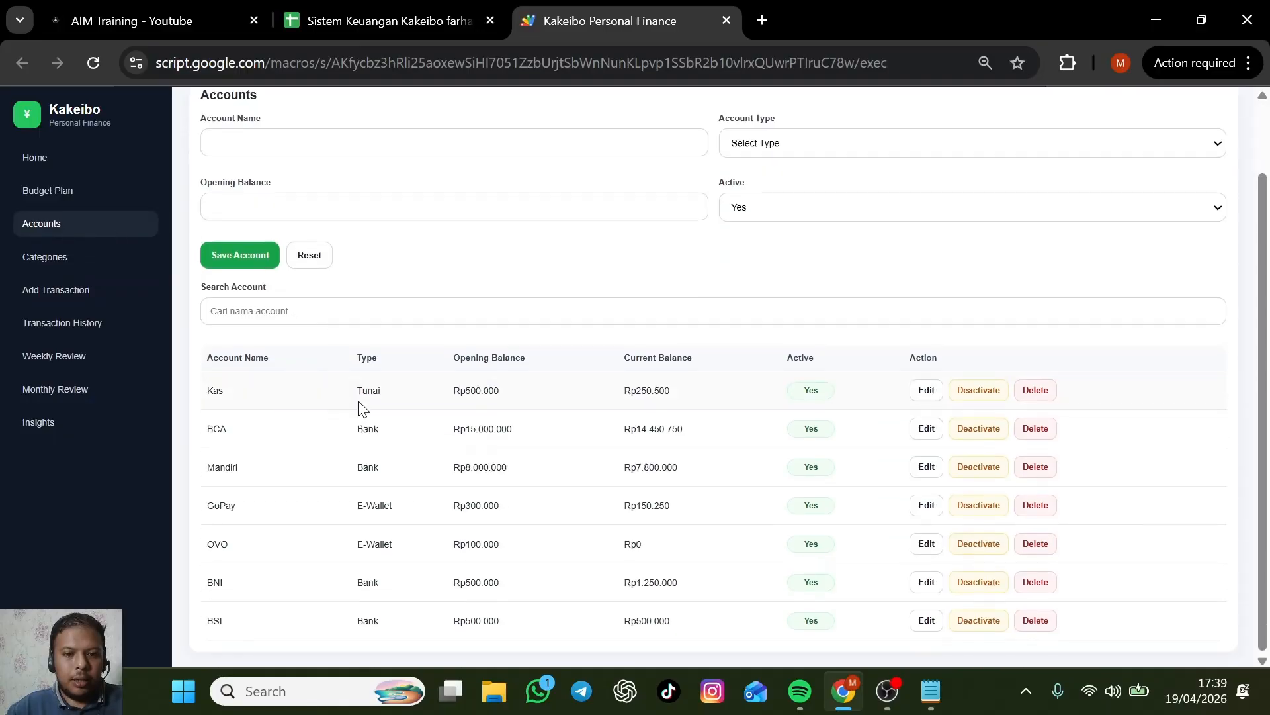
scroll(410, 344, up, 1)
click(438, 33)
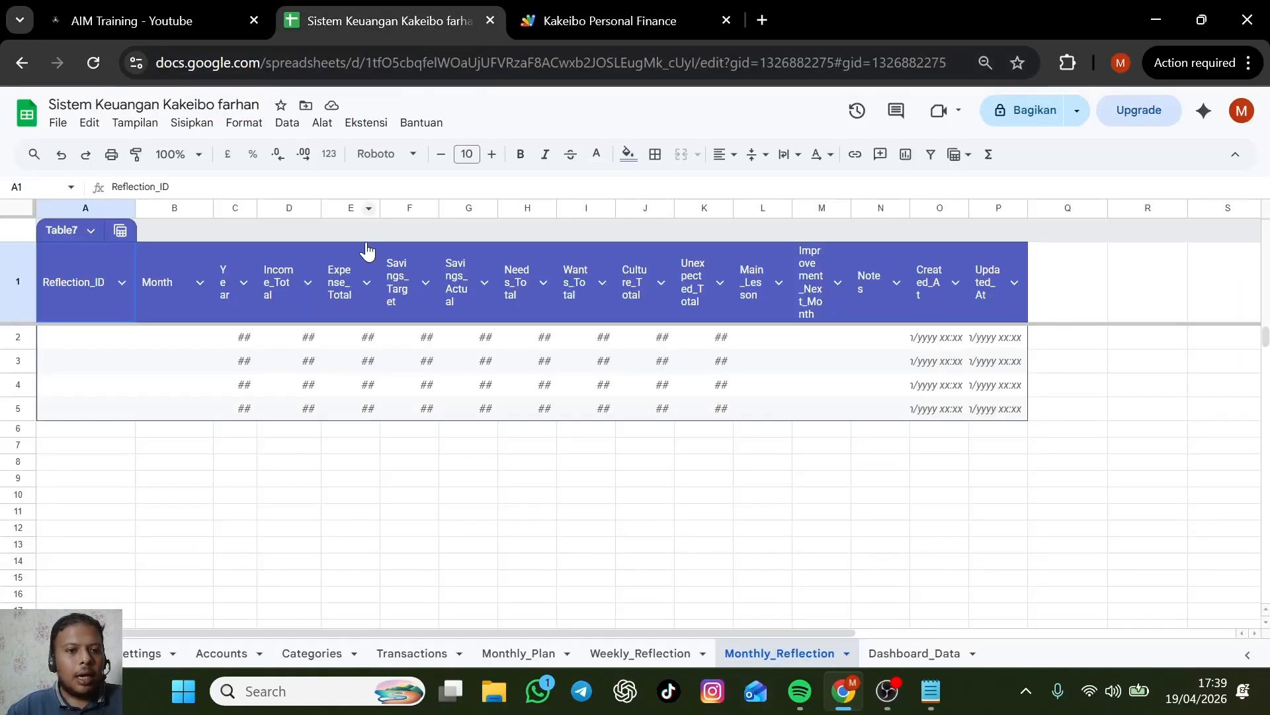
click(220, 653)
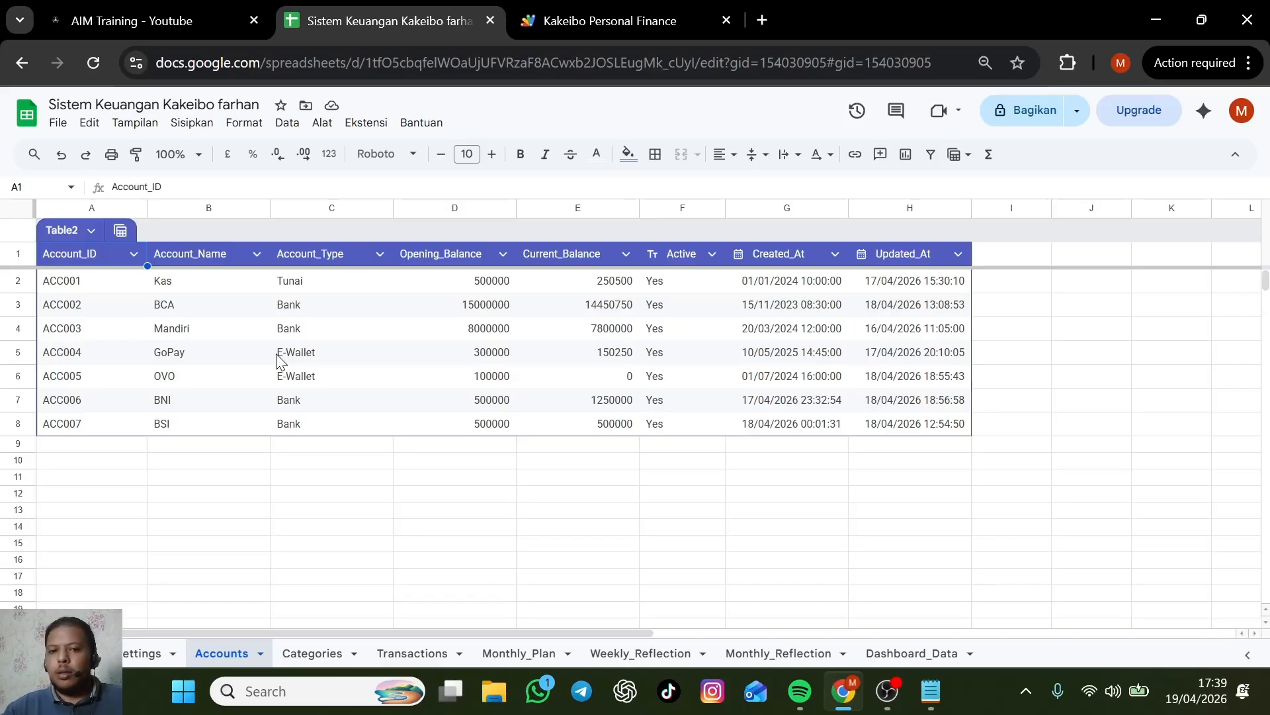
Compare the Total Balance on the web app's Home page with the balances listed on its Accounts page.
key(ctrl+Tab)
click(363, 188)
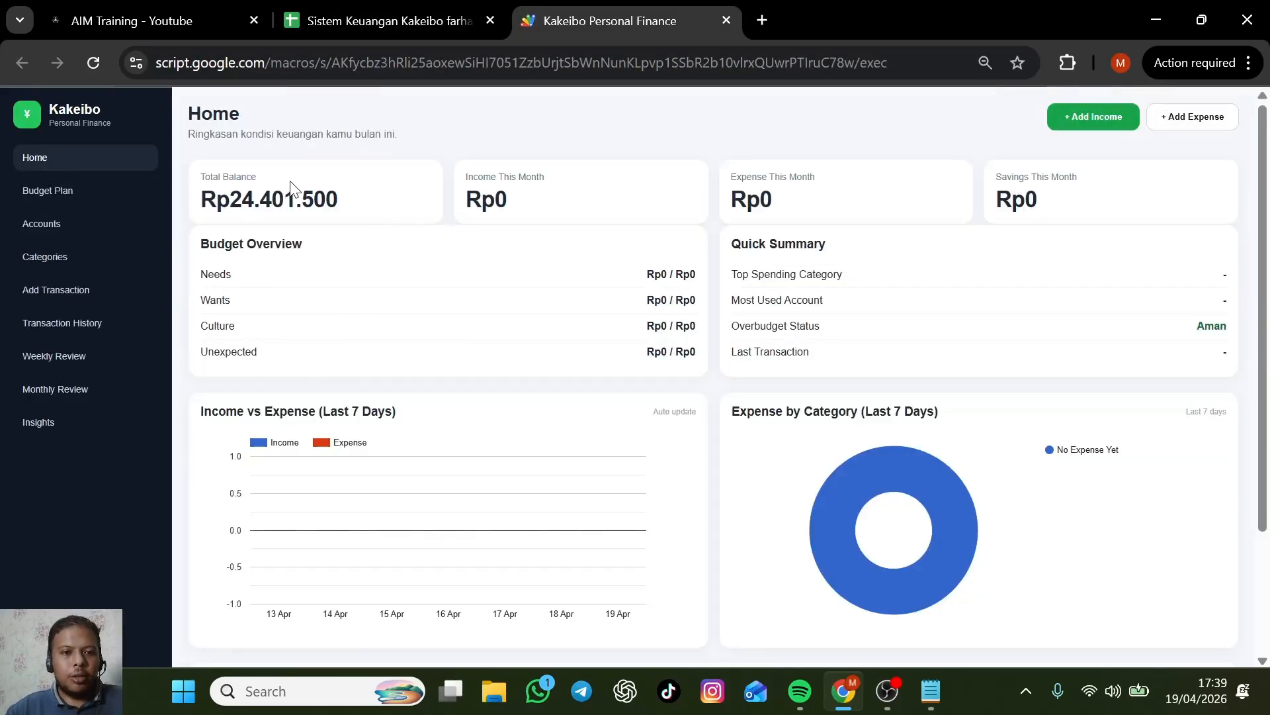
drag(217, 201, 390, 196)
click(394, 203)
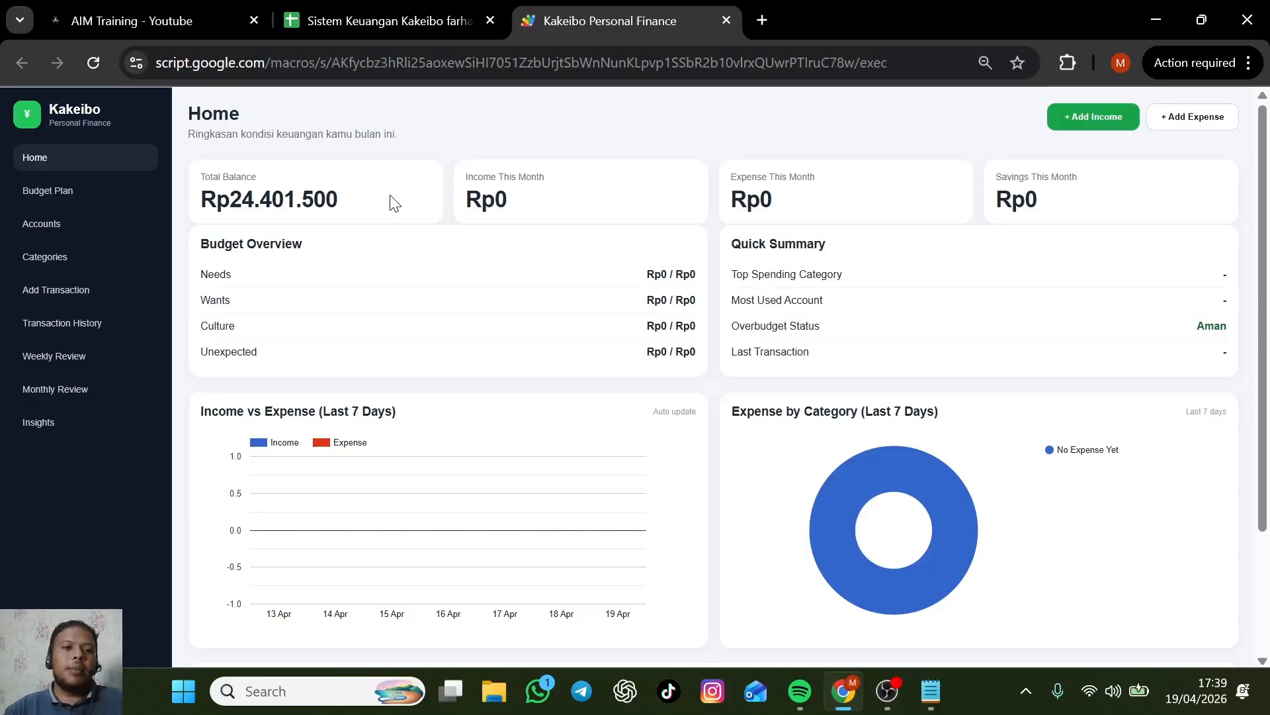
click(94, 230)
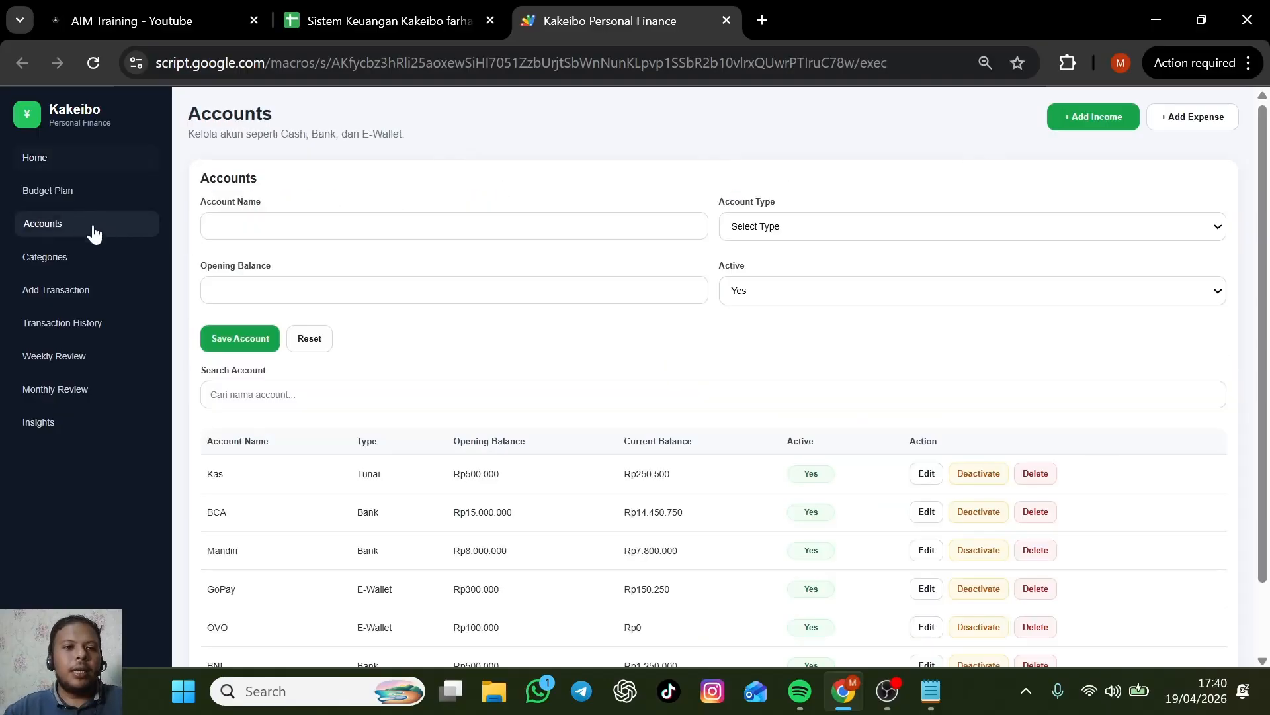
scroll(331, 500, down, 1)
scroll(370, 563, down, 1)
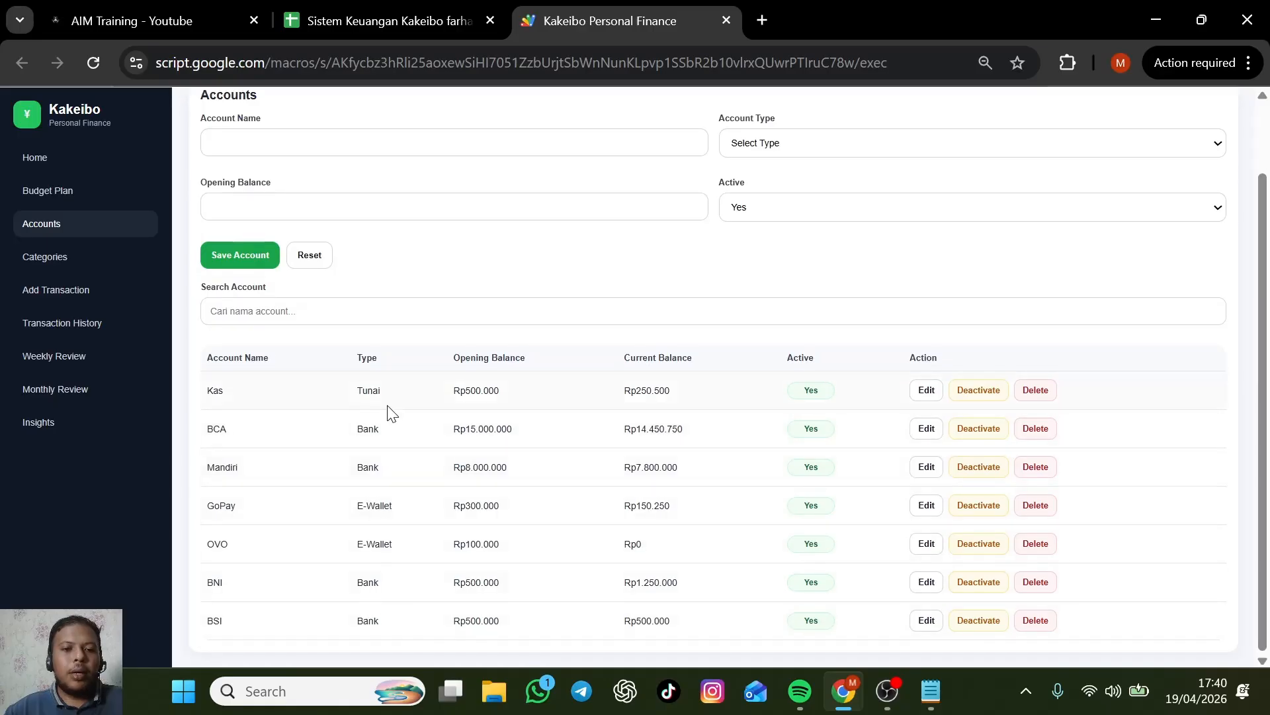
scroll(381, 400, up, 2)
click(63, 165)
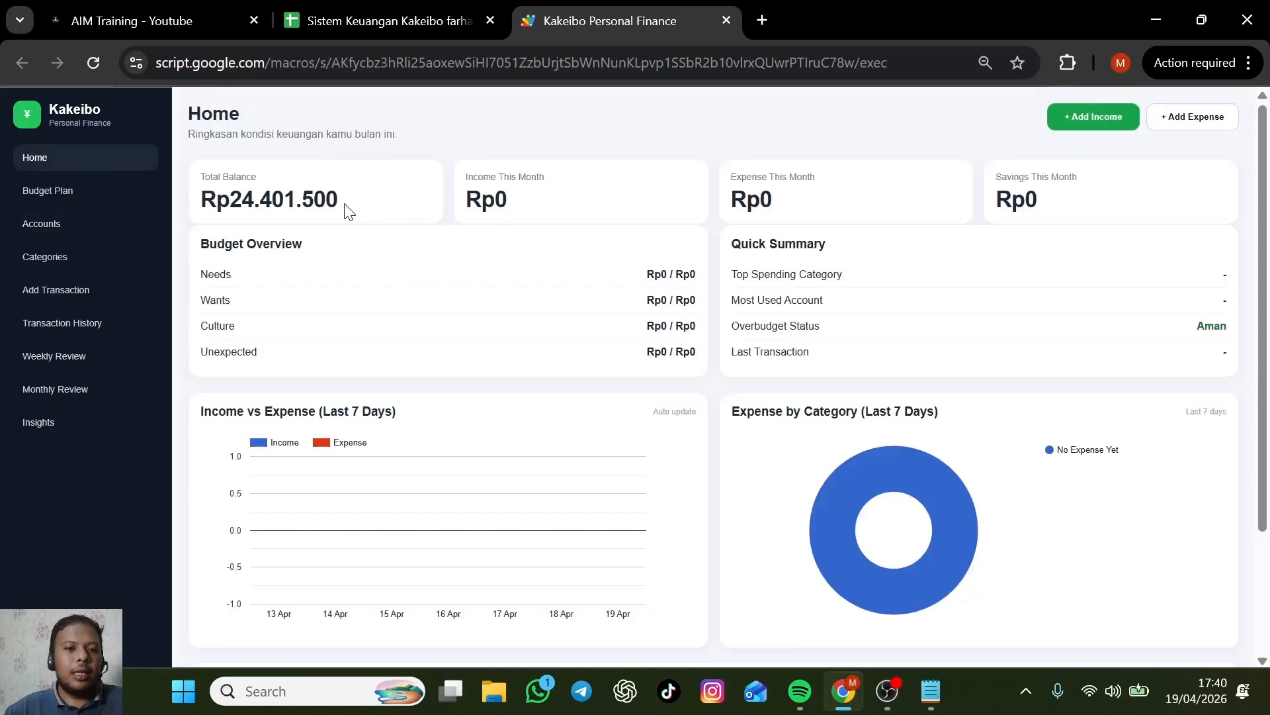
drag(344, 206, 236, 196)
click(379, 208)
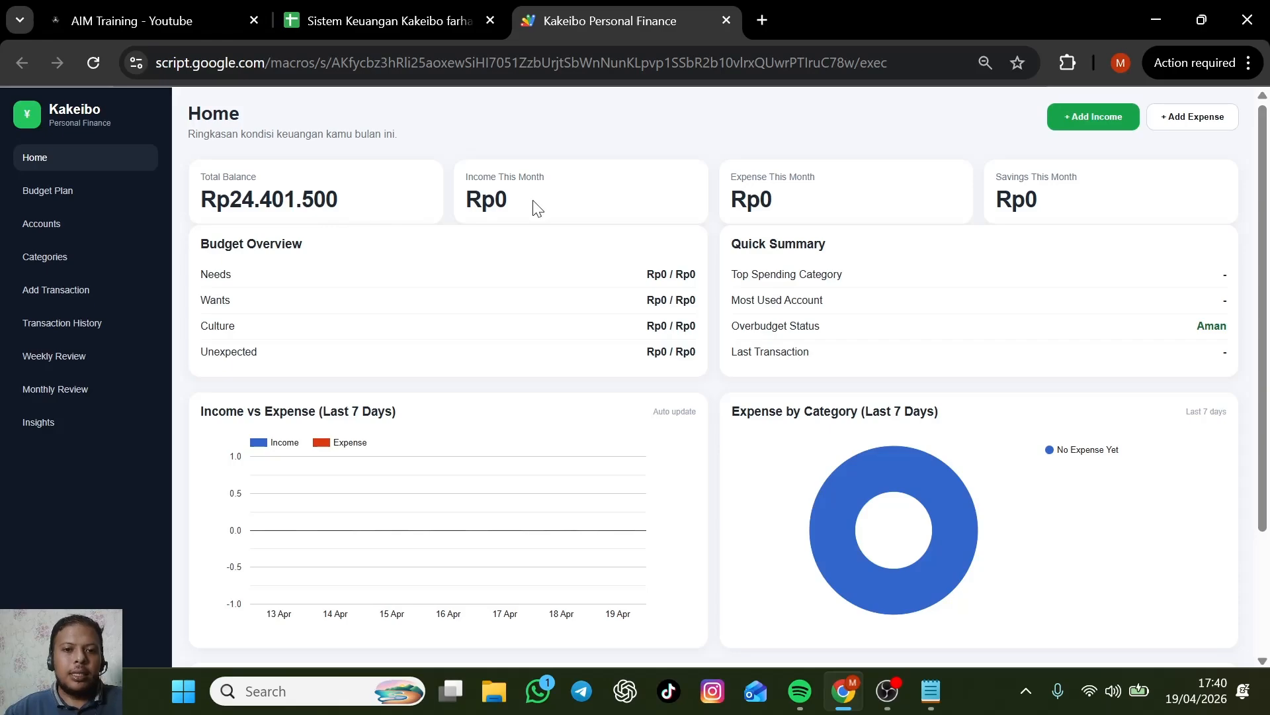
Examine the Home page's monthly income, expense and savings figures, the Income vs Expense chart and the Expense by Category chart.
drag(524, 206, 493, 200)
drag(726, 201, 824, 189)
click(502, 185)
drag(1000, 170, 1117, 178)
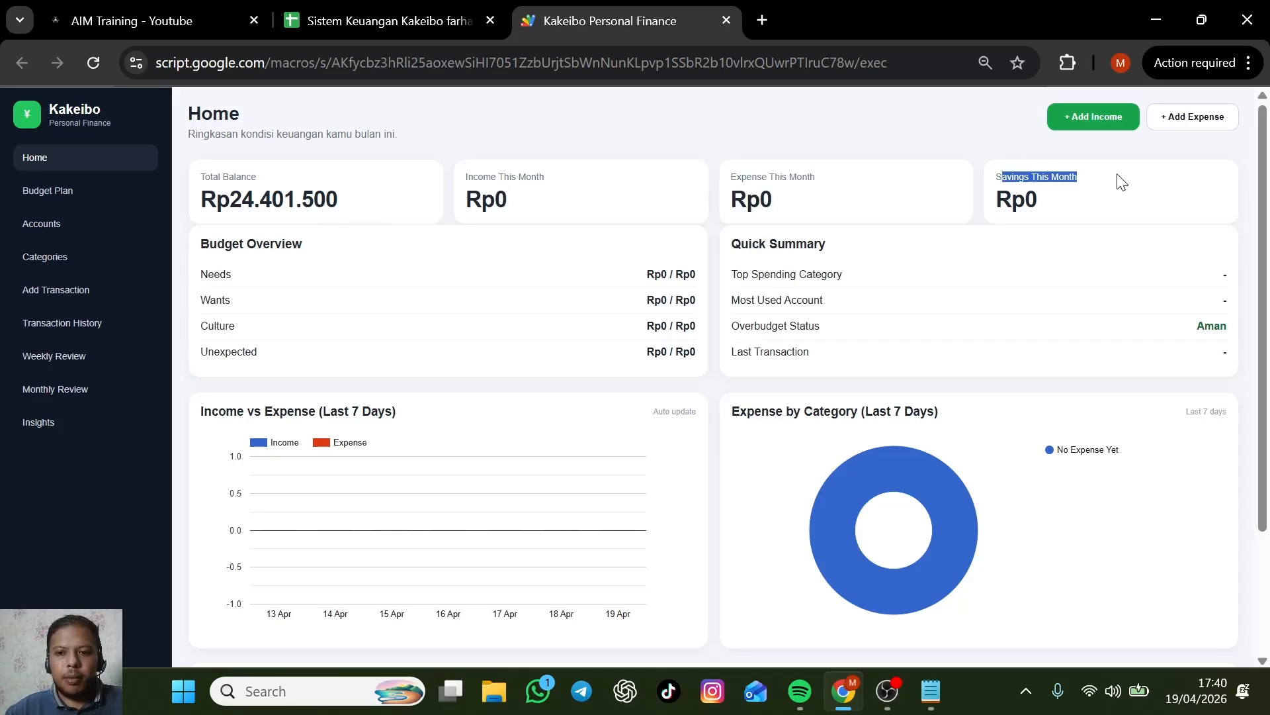
click(1061, 236)
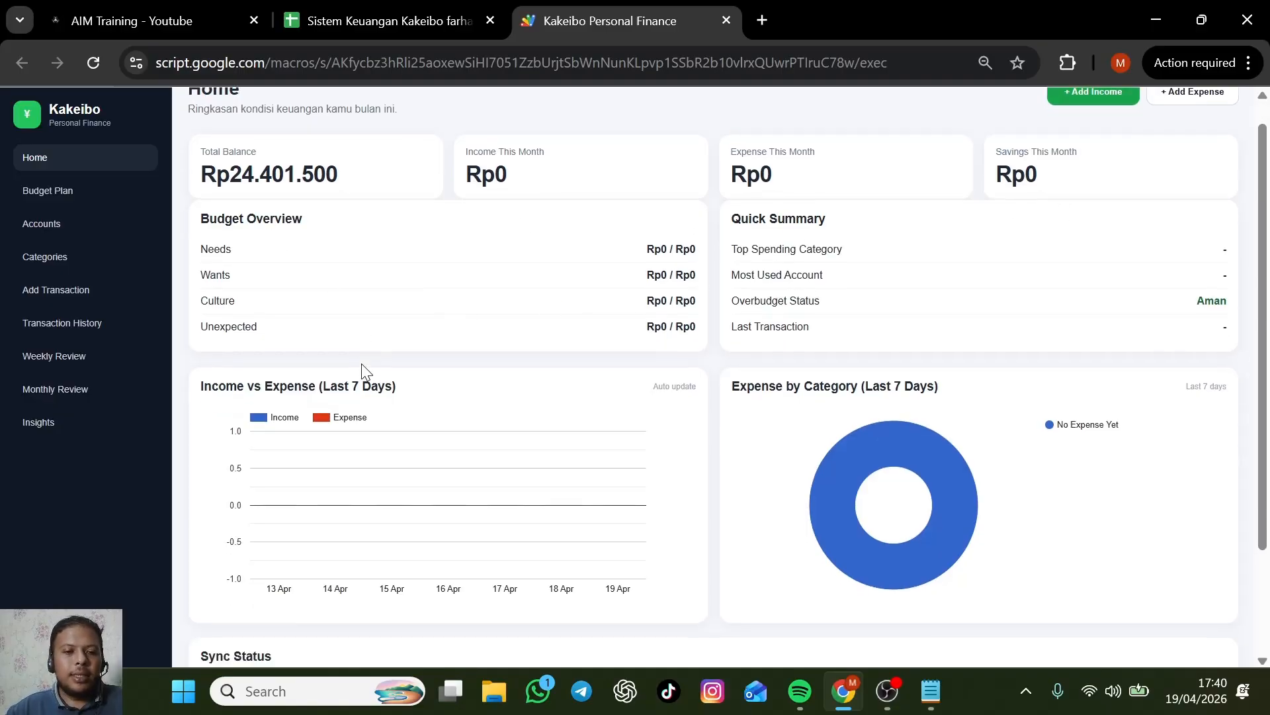
scroll(363, 368, down, 3)
drag(199, 250, 324, 251)
click(369, 269)
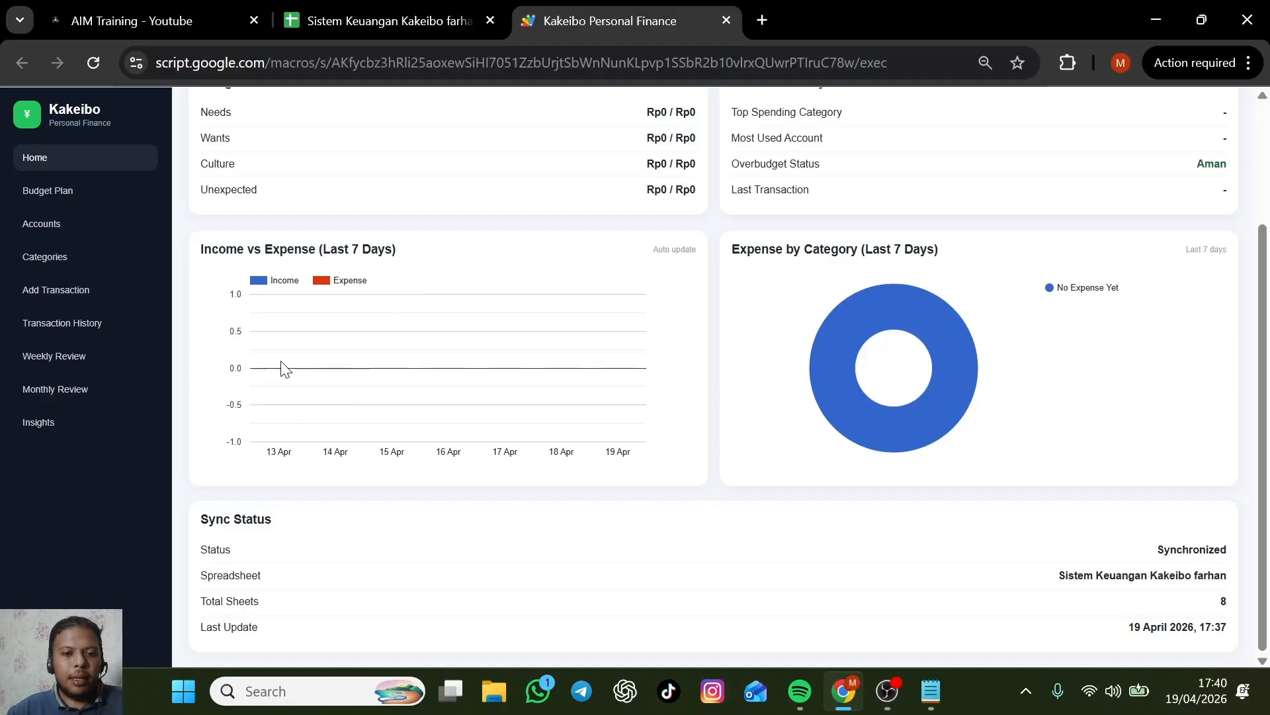
mouse_move(895, 303)
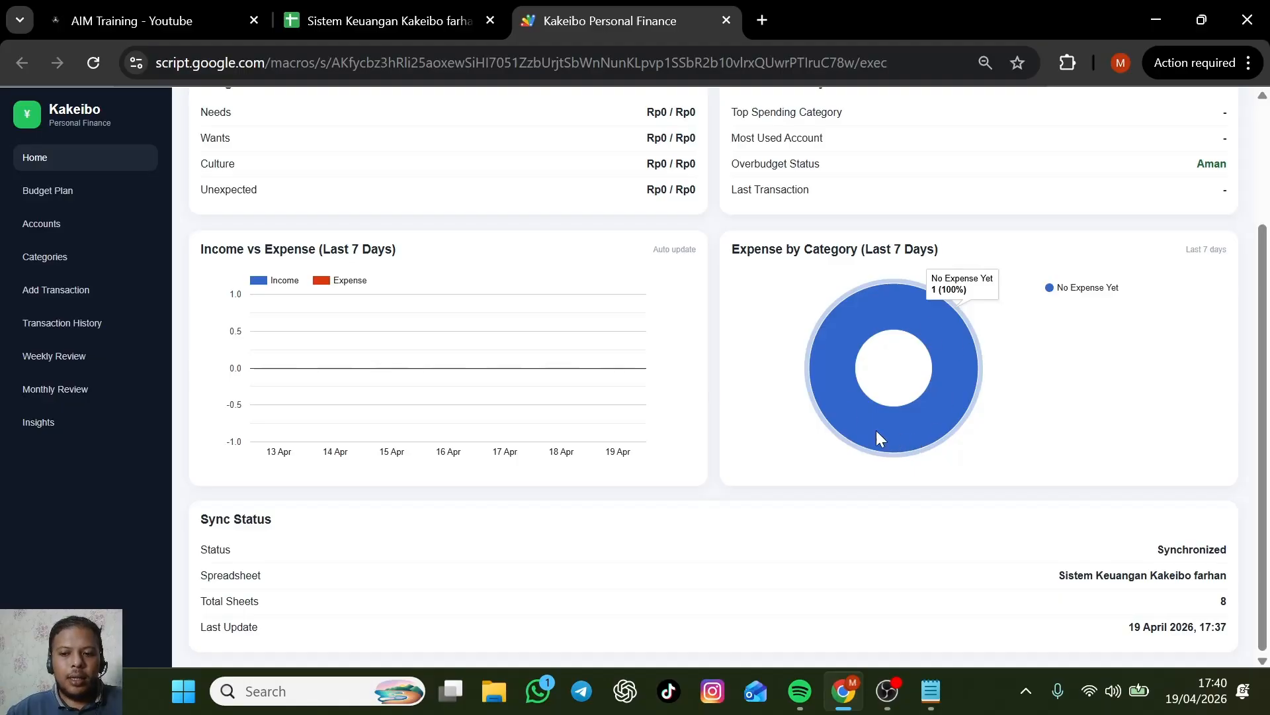
Check the Sync Status section's status, spreadsheet name and last update on the Home page against the open spreadsheet.
drag(274, 518, 196, 518)
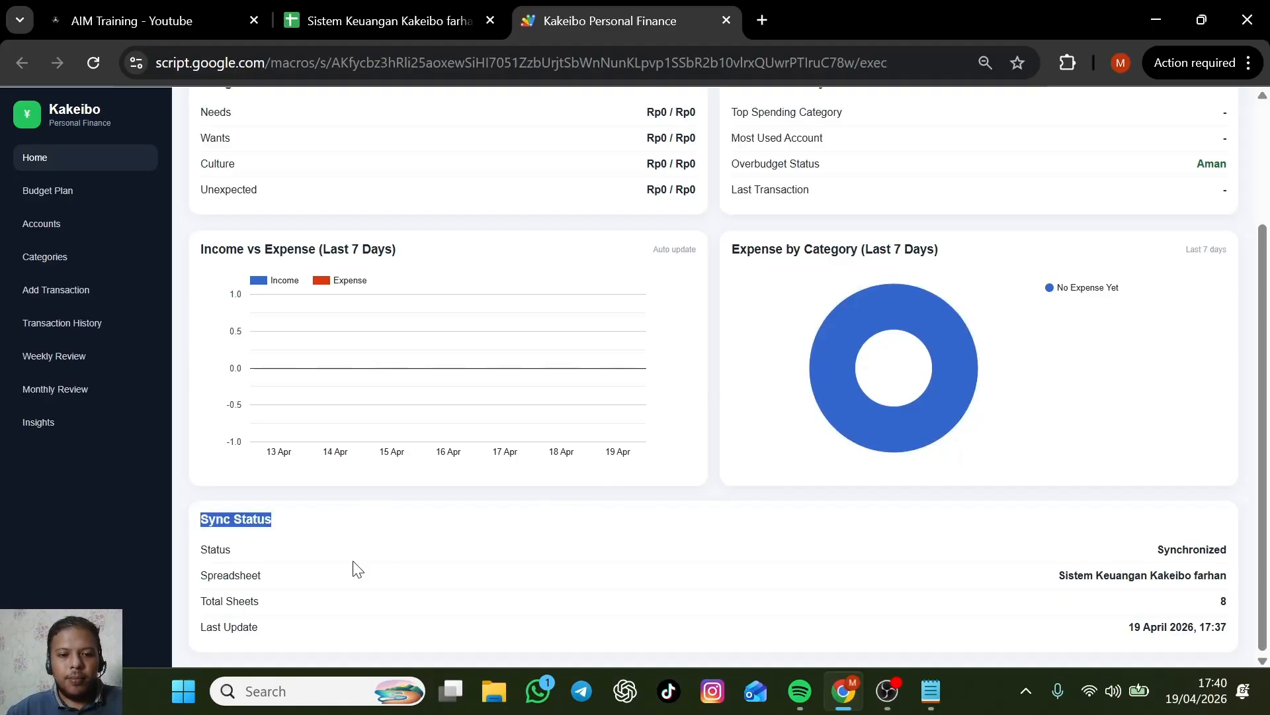
drag(1164, 549, 1243, 554)
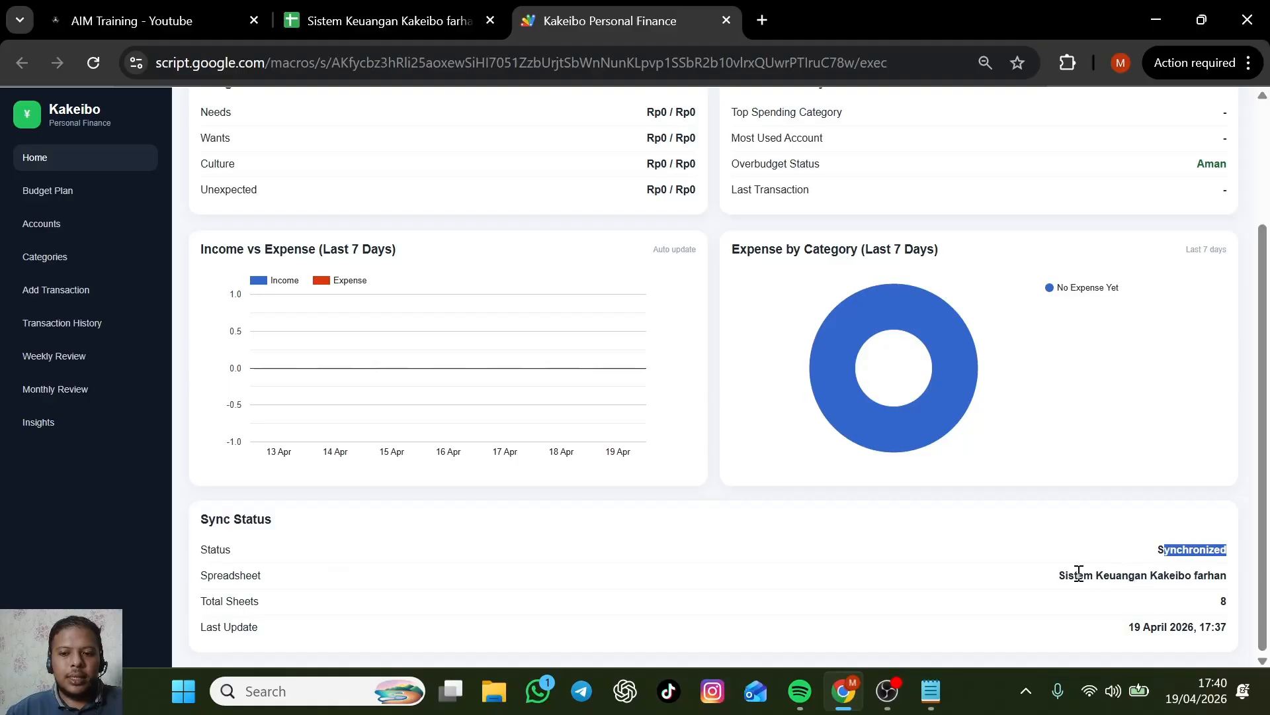
drag(1077, 573, 1227, 574)
click(1199, 578)
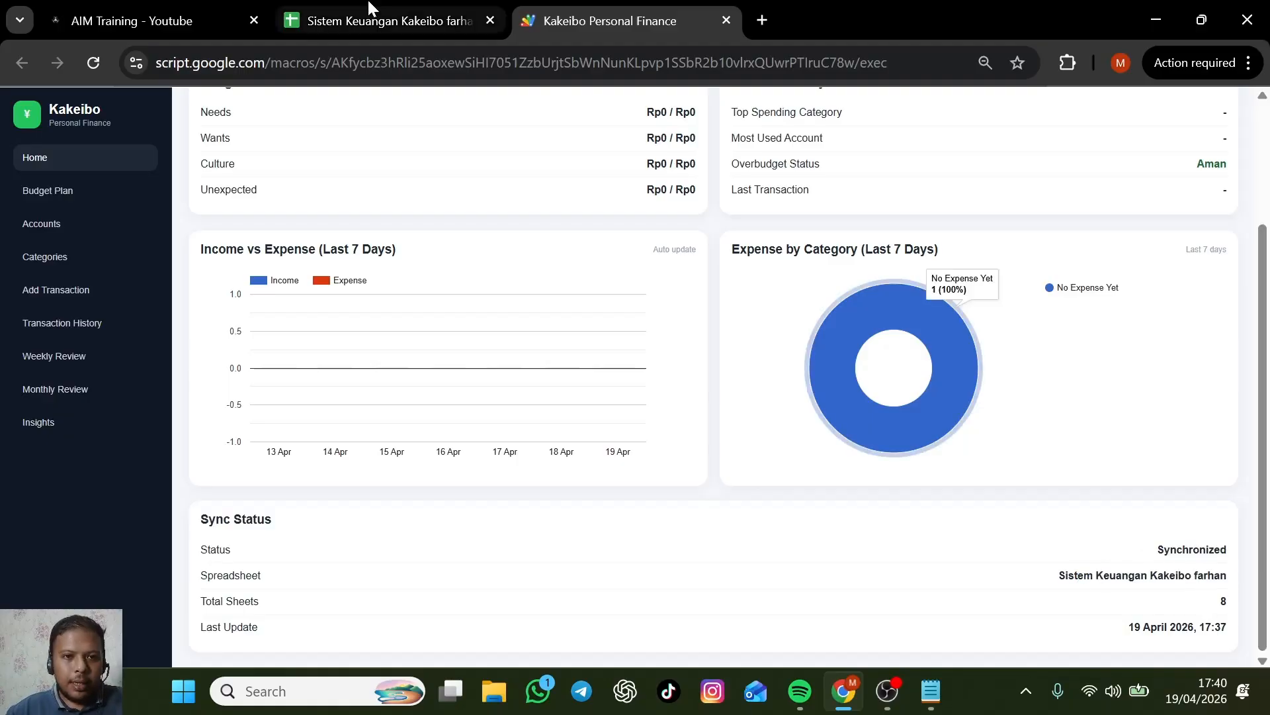
click(384, 21)
click(700, 27)
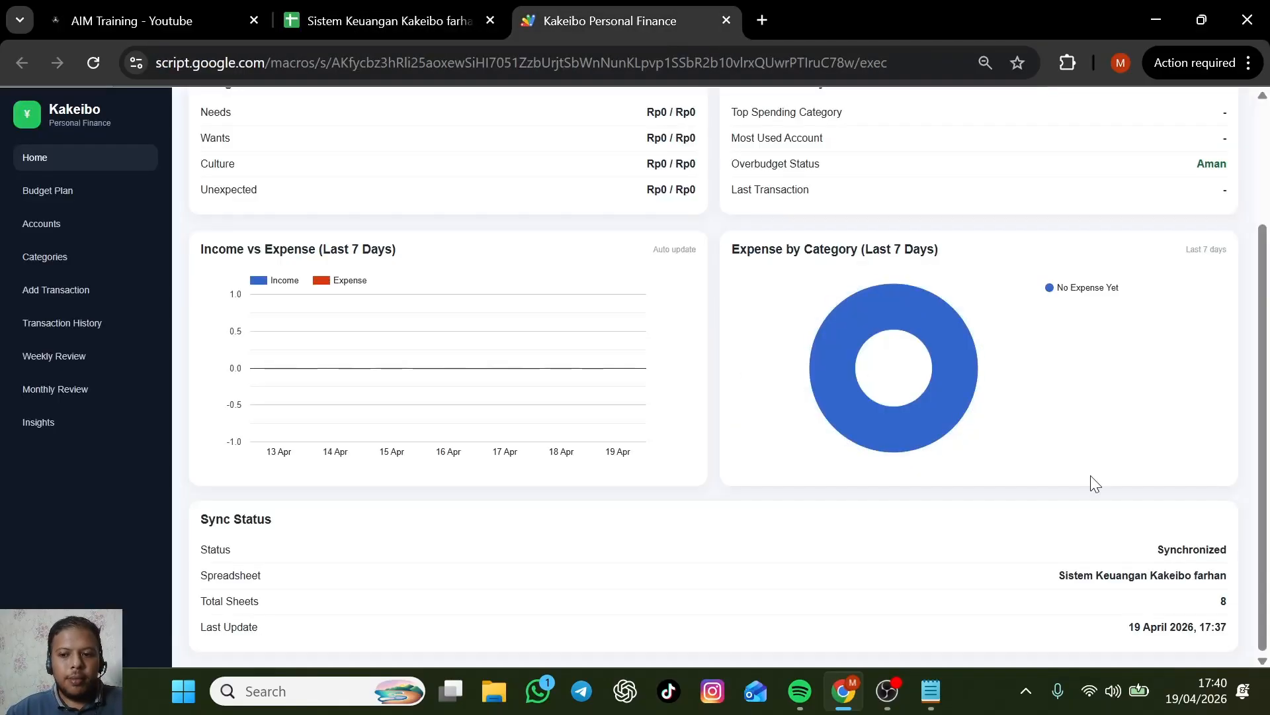
drag(1142, 628, 1232, 628)
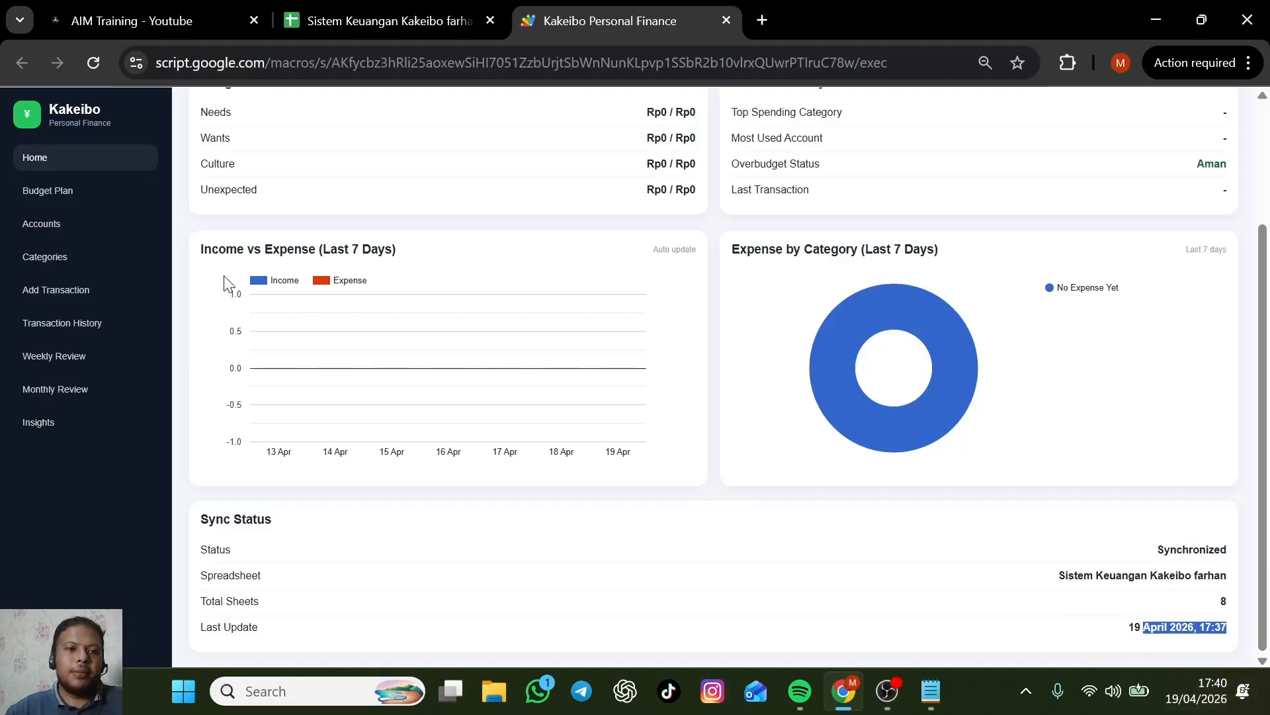
scroll(227, 284, up, 3)
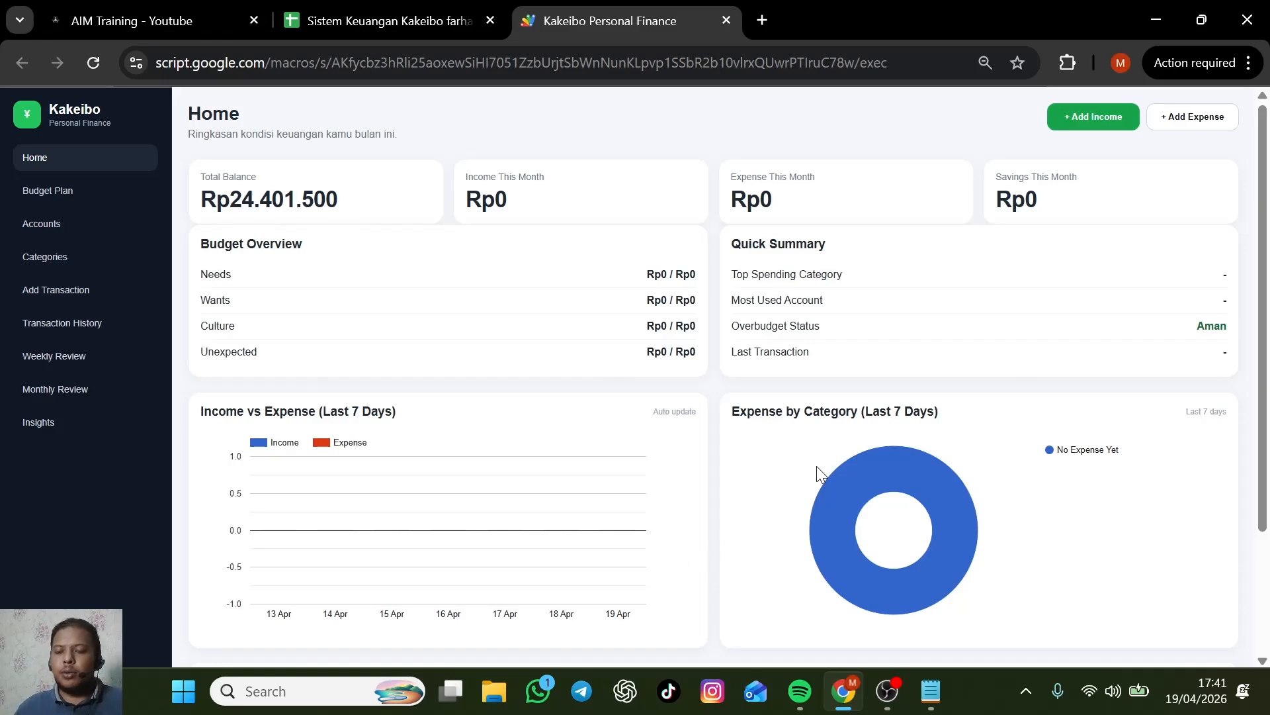
Open the Budget Plan page and set April 2026's Income Target to Rp20.000.000 and Savings Target to Rp10.000.000.
click(109, 195)
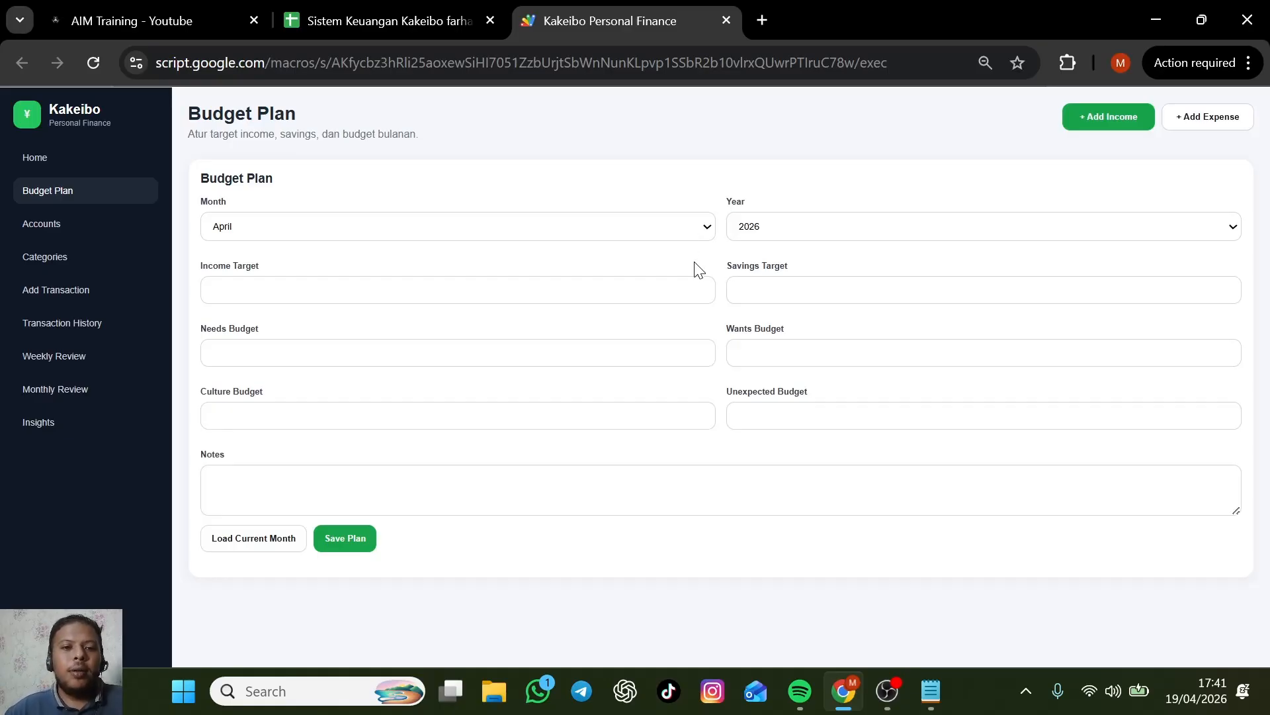
click(562, 299)
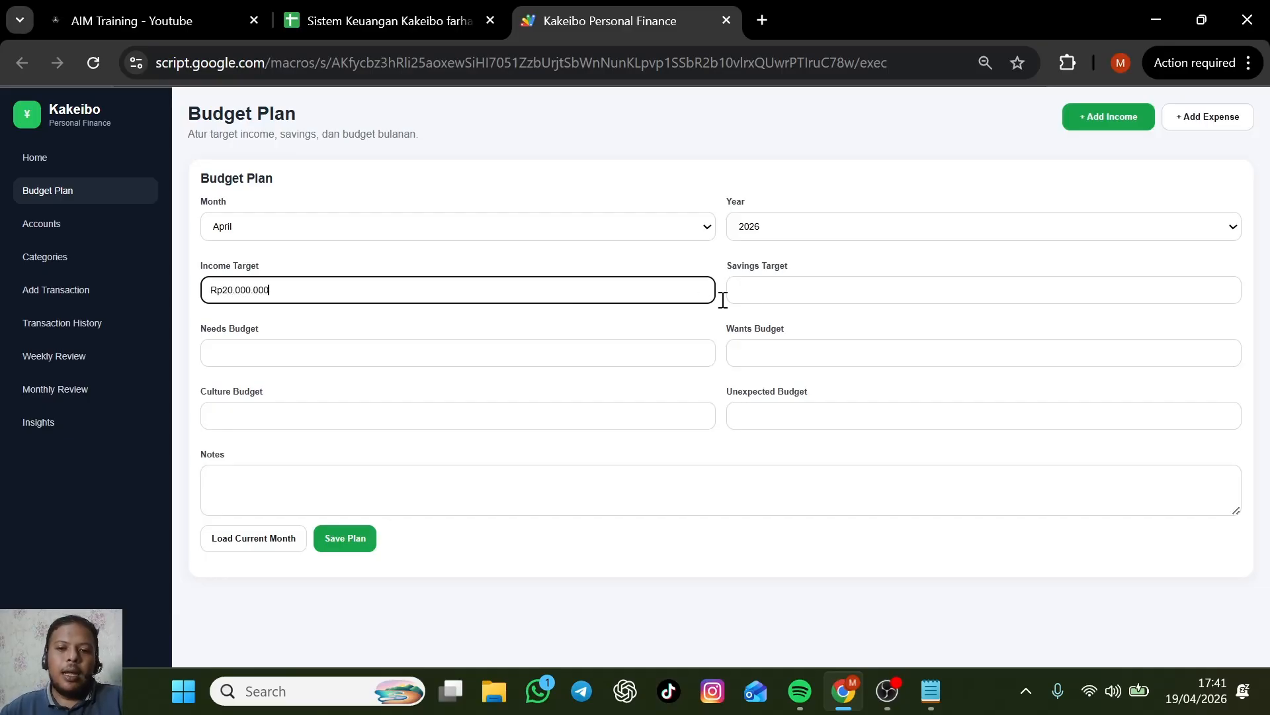
click(754, 295)
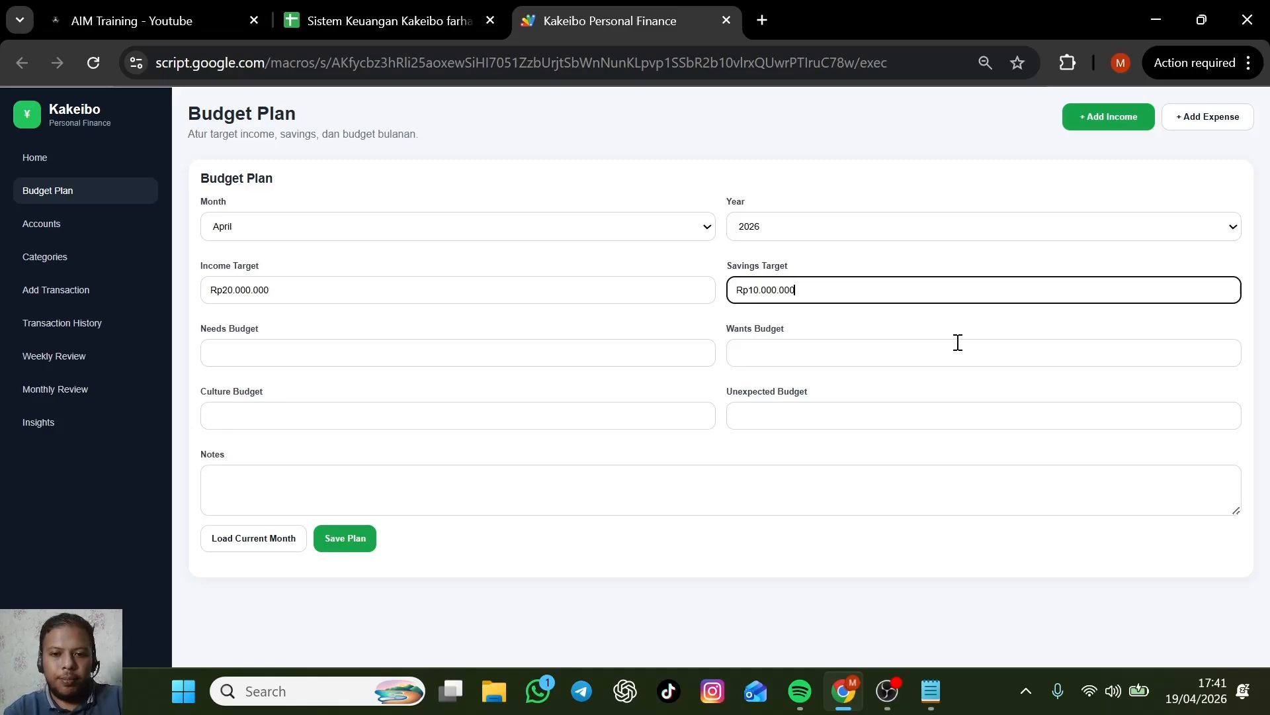
Set the Needs Budget to Rp5.000.000 and the Wants Budget to Rp3.000.000 in the April plan.
click(323, 357)
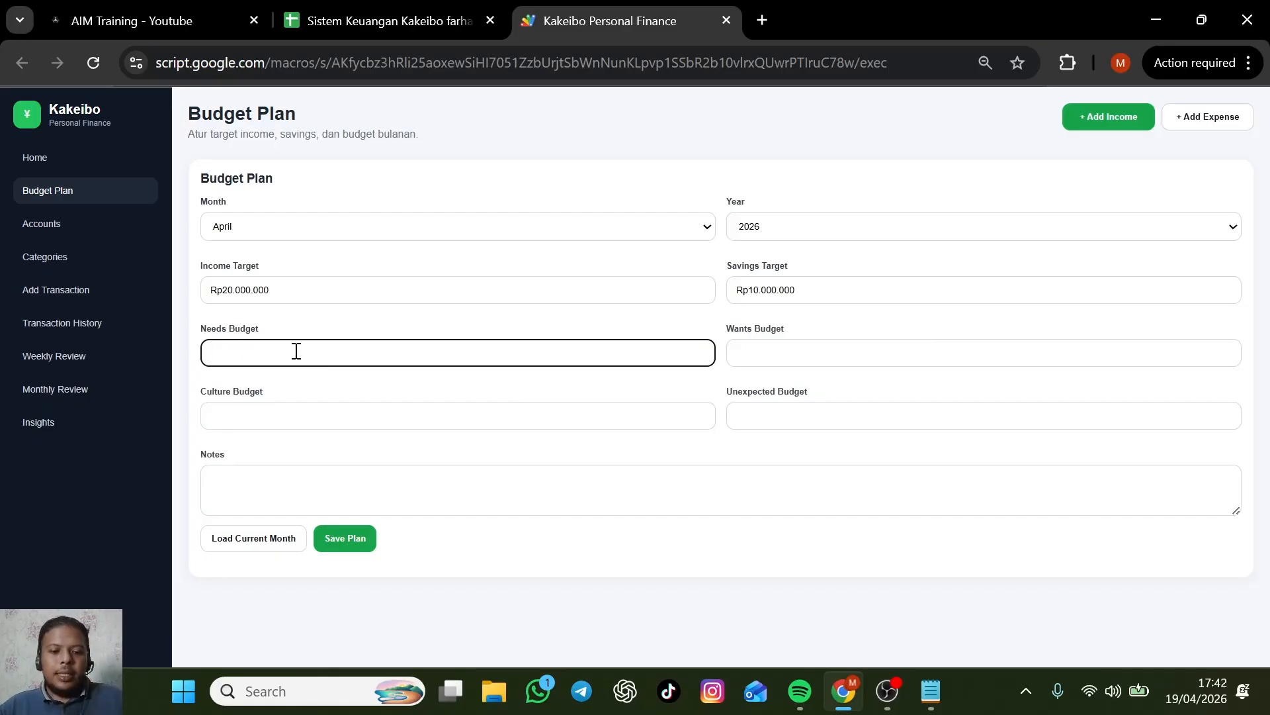
text(5.000.00)
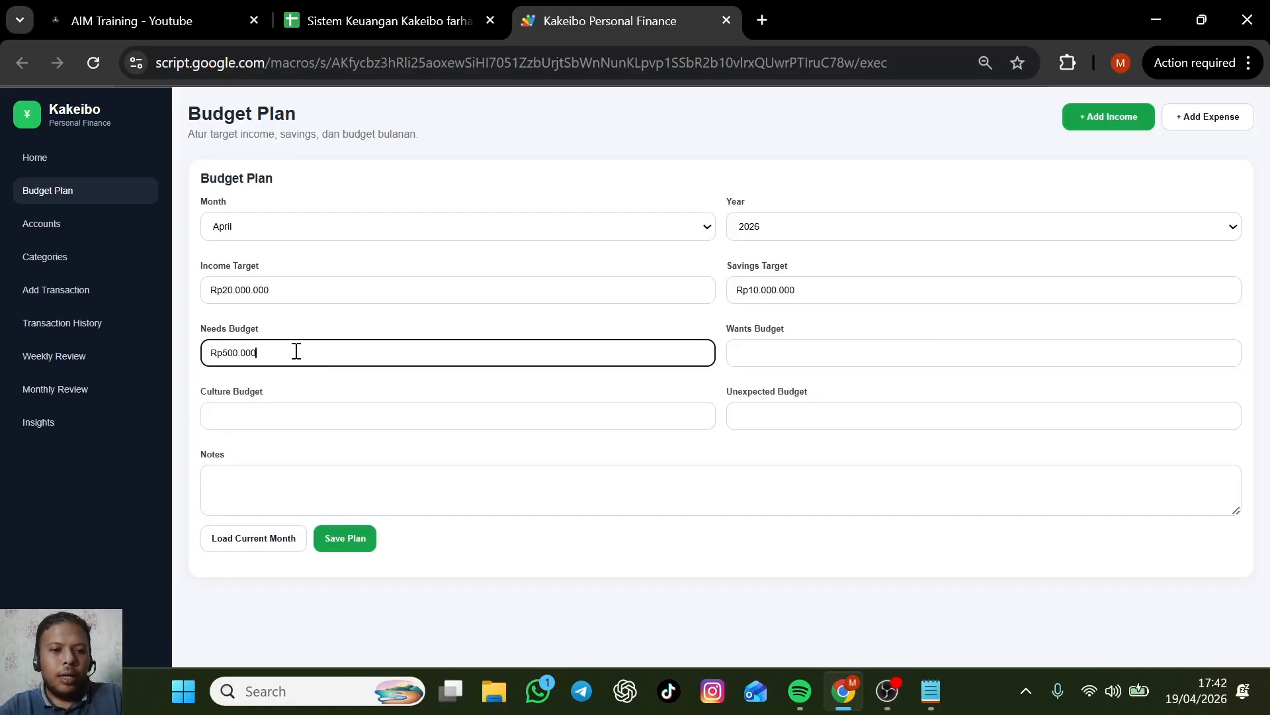
text(0)
click(748, 354)
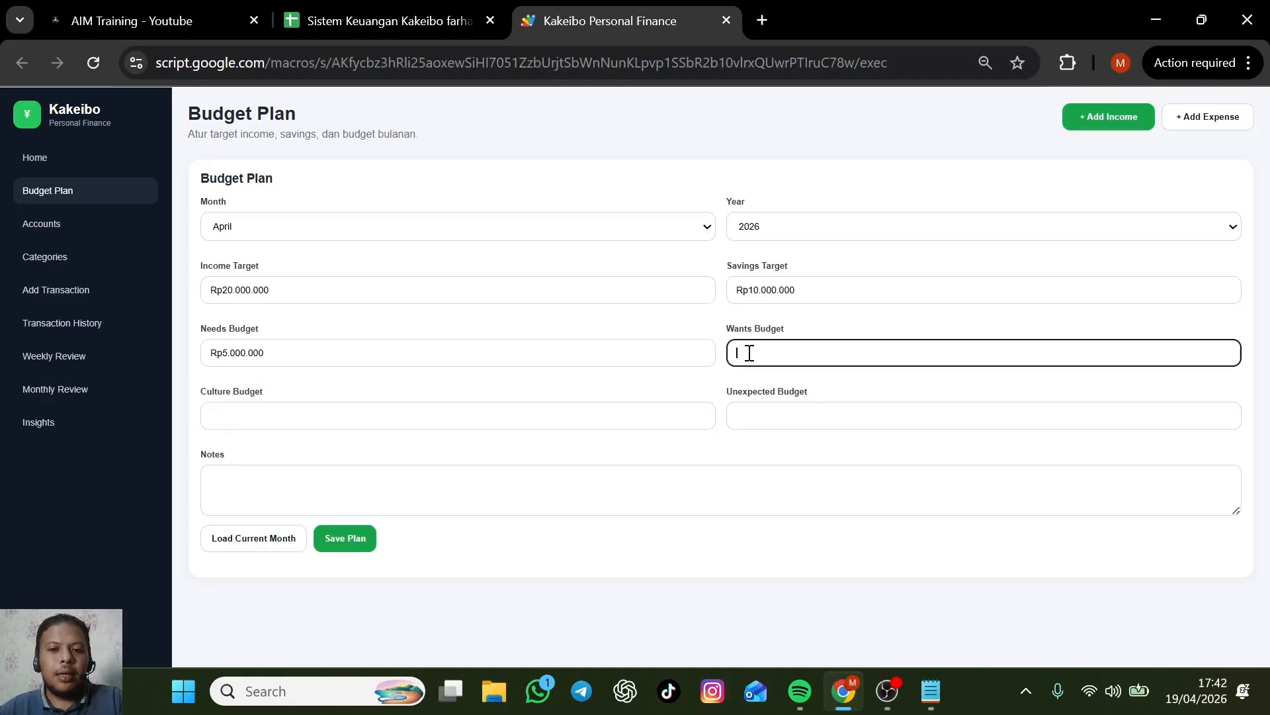
text(3.00)
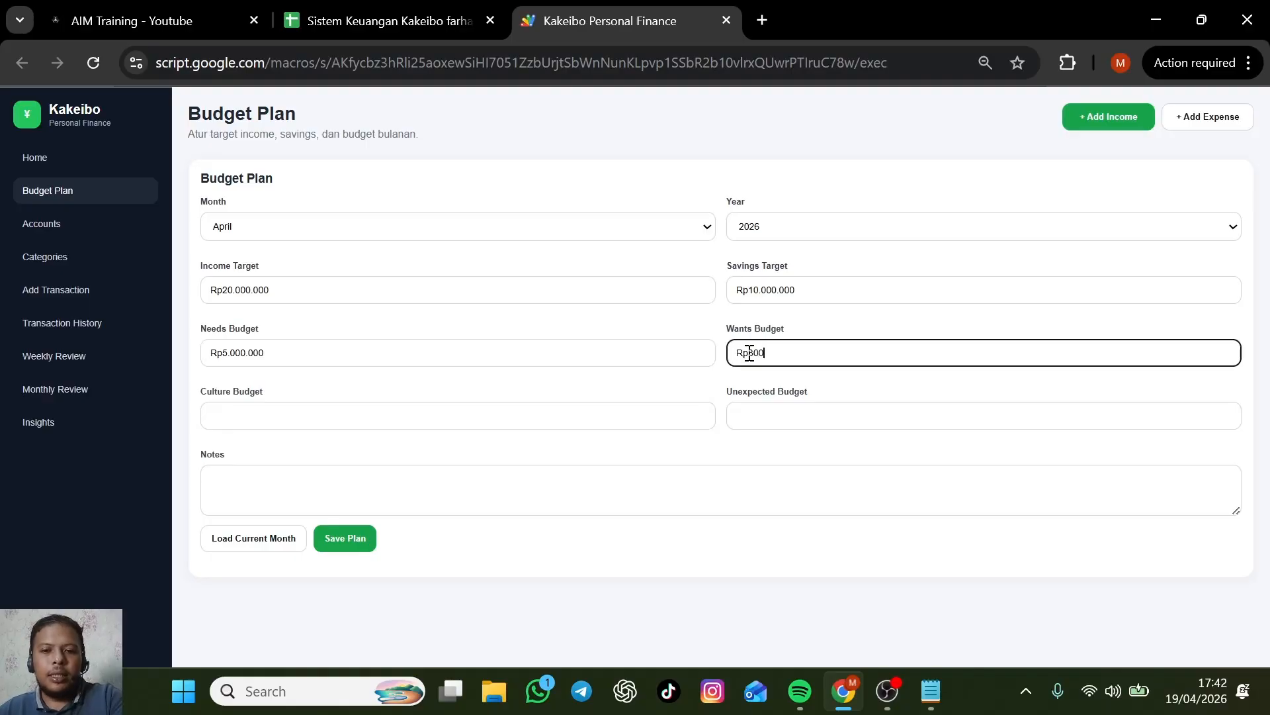
text(0.000)
Set the Culture Budget and Unexpected Budget to Rp1.000.000 each and review the amounts entered in the plan.
click(595, 429)
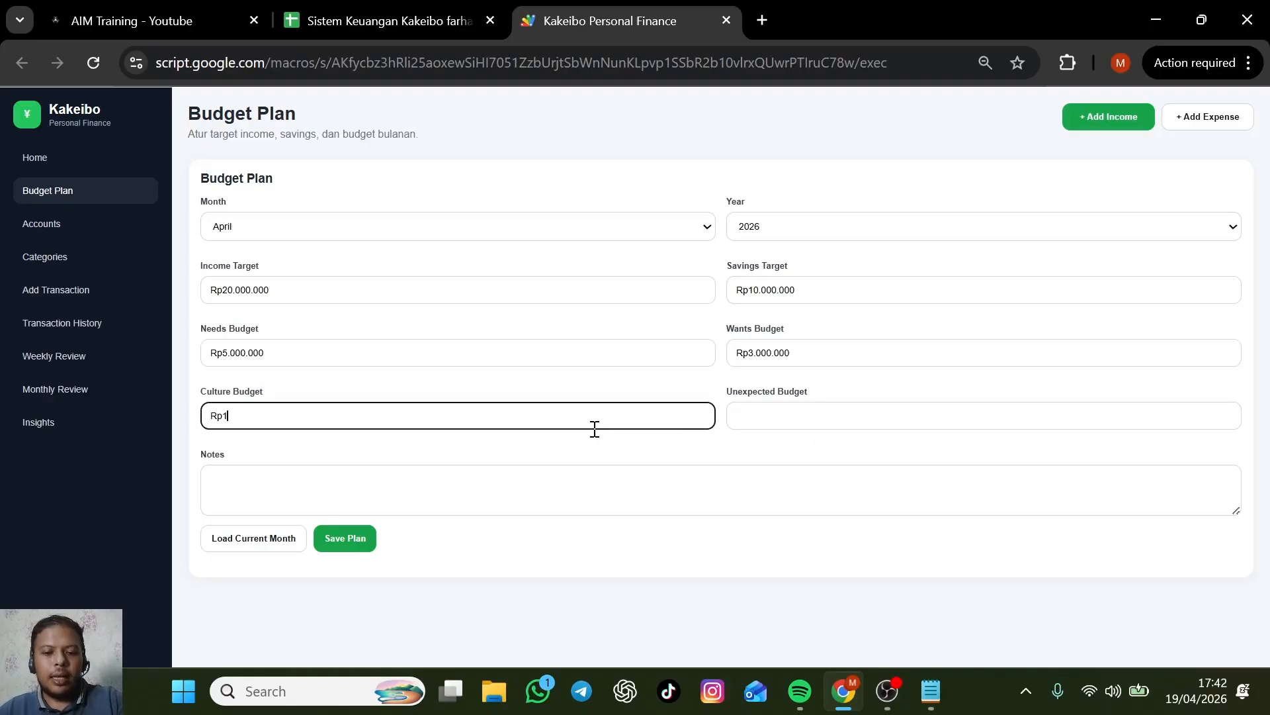
text(1.000.000)
click(783, 414)
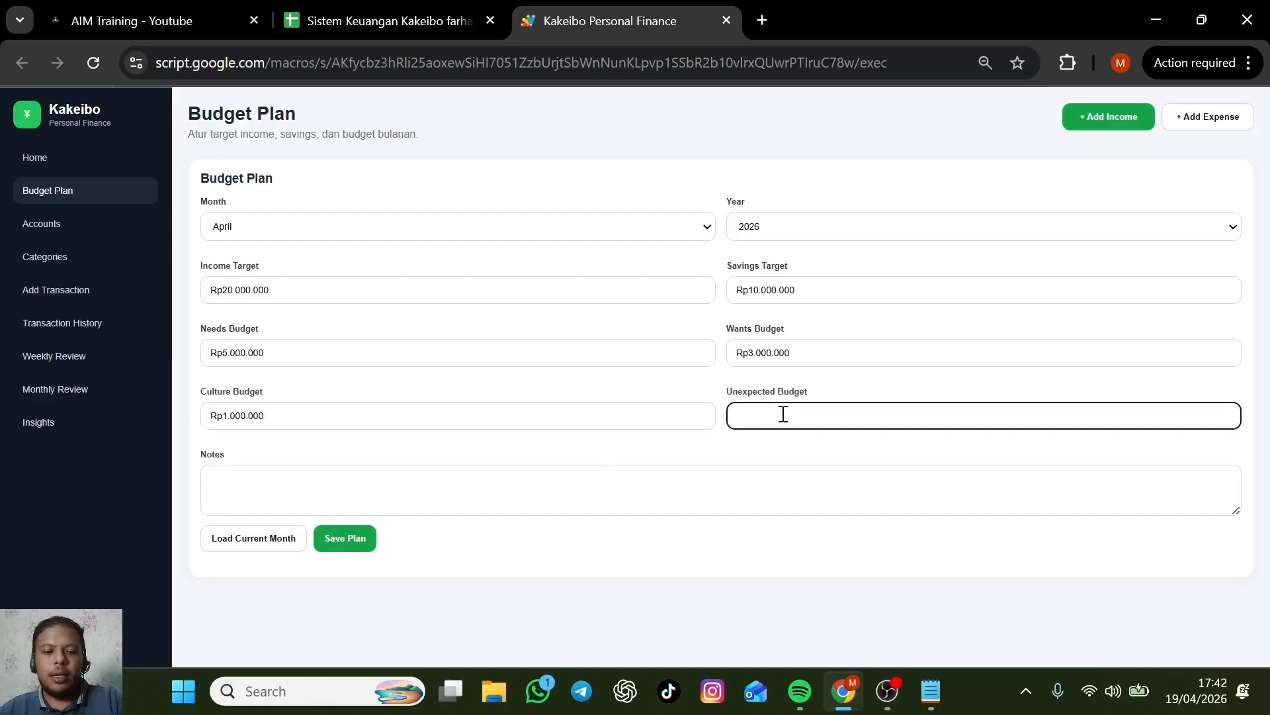
text(1.000.000)
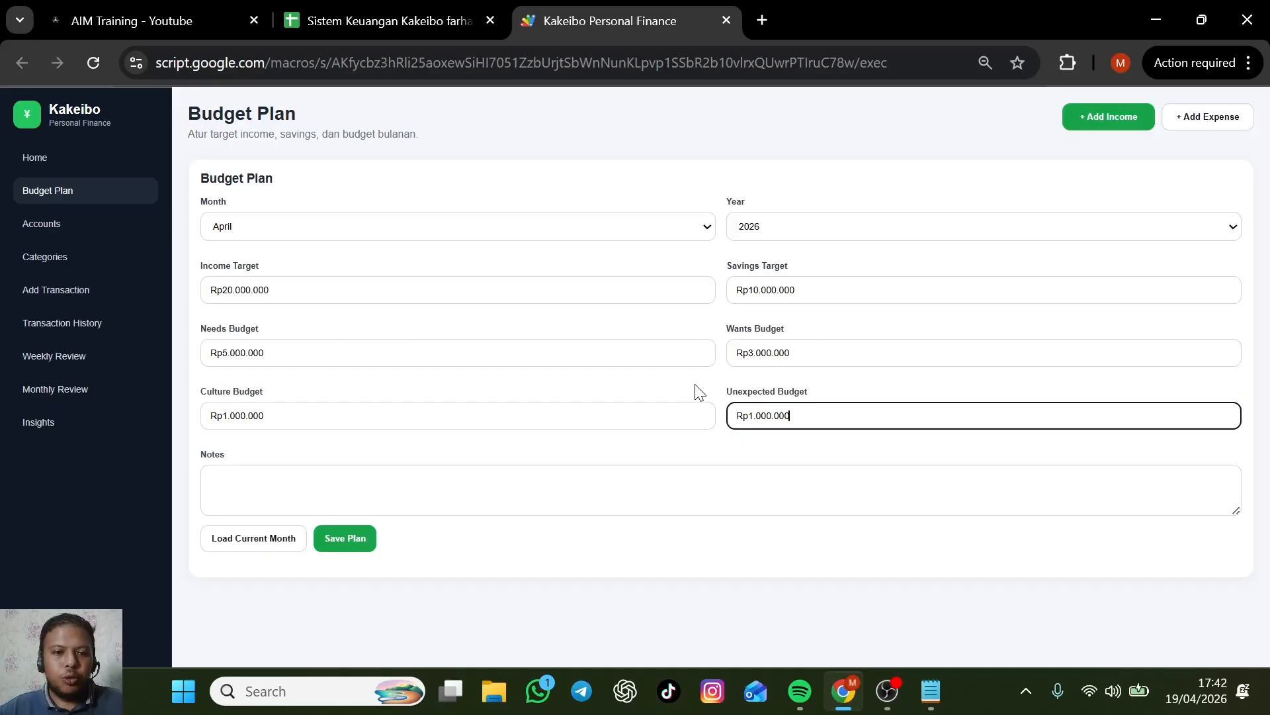
drag(271, 290, 209, 286)
click(734, 289)
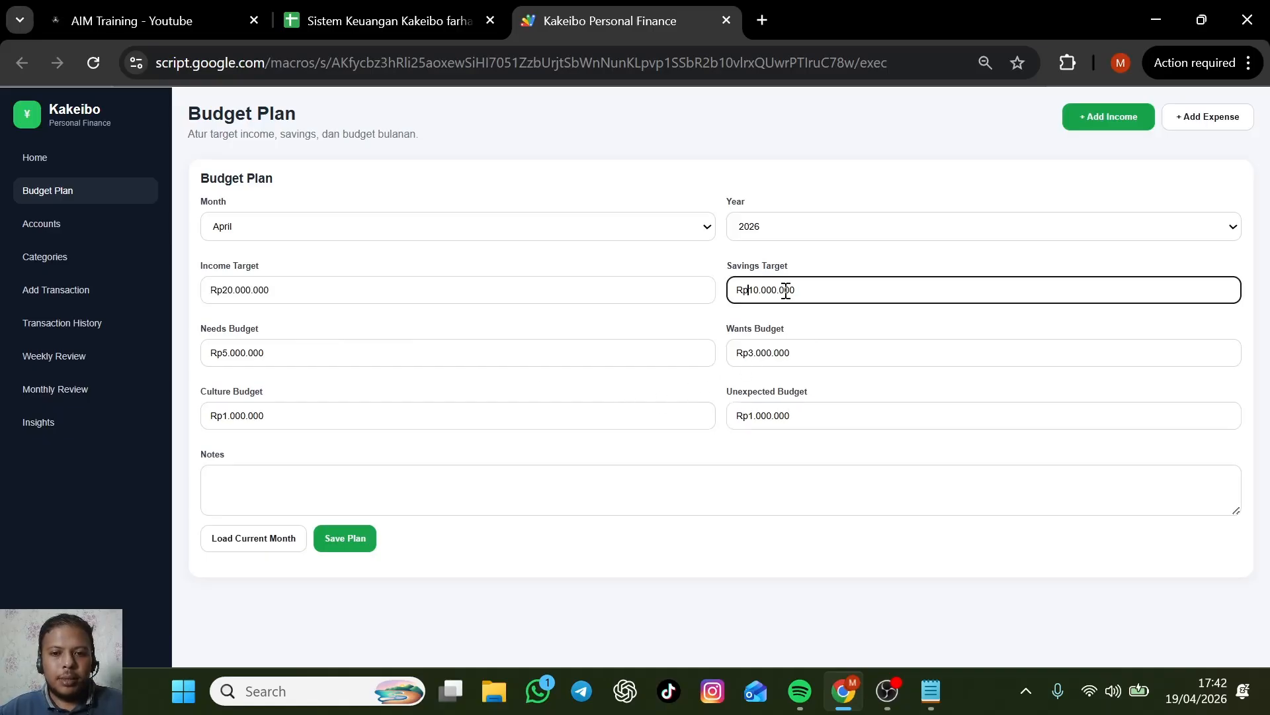
drag(202, 325, 607, 401)
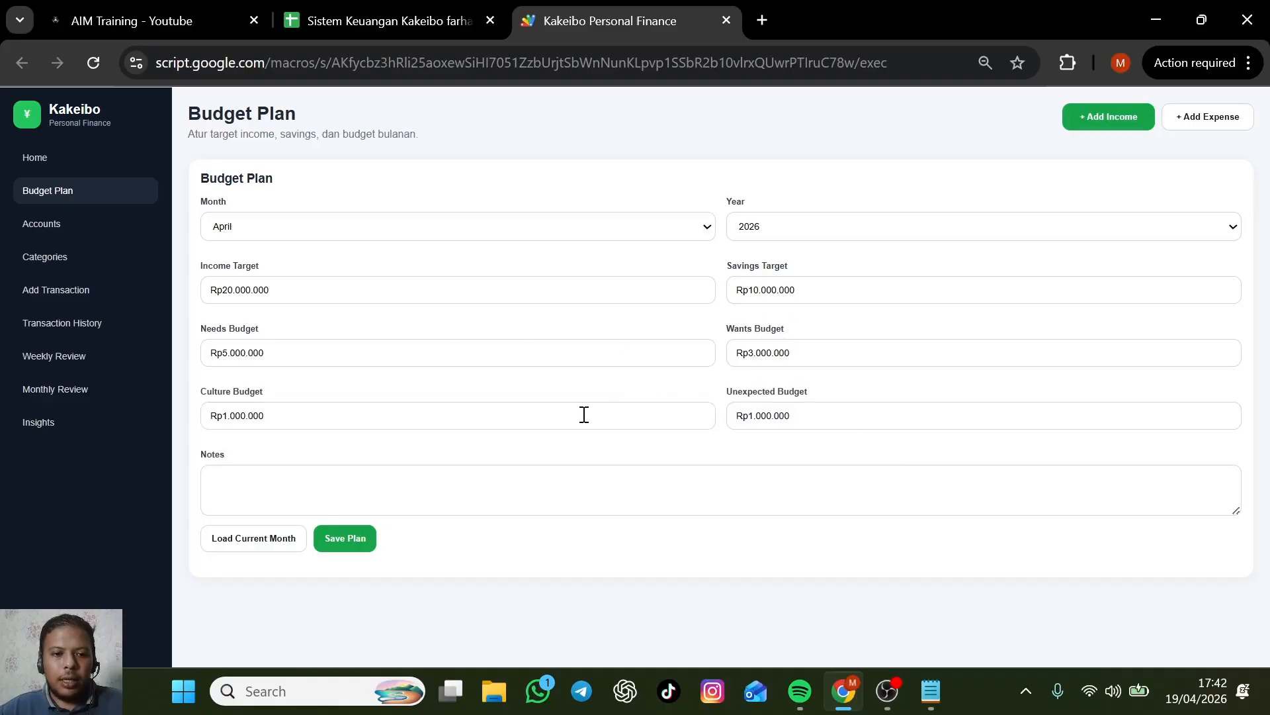
click(791, 415)
Enter the plan note "sebisa mungkin kurangin keinginan beli barang" and check it against the Wants Budget.
click(506, 489)
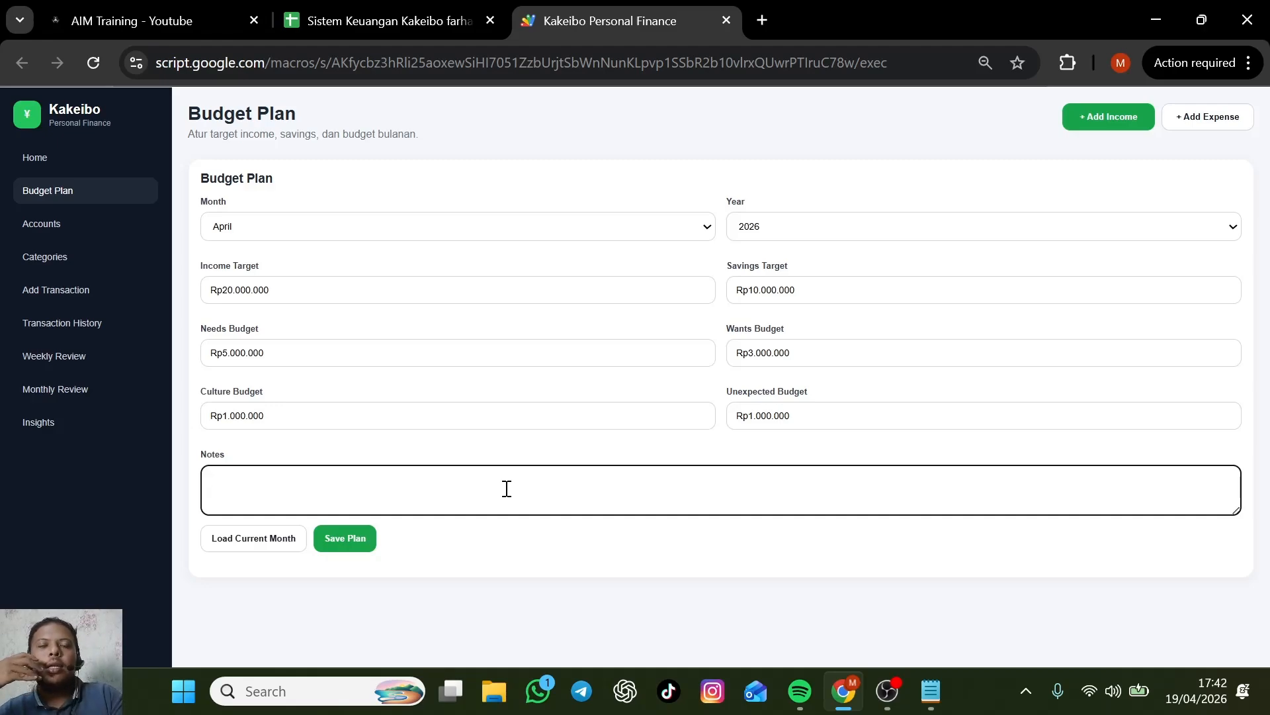
text(sebisa mungkin kurangin keinginan beli barang)
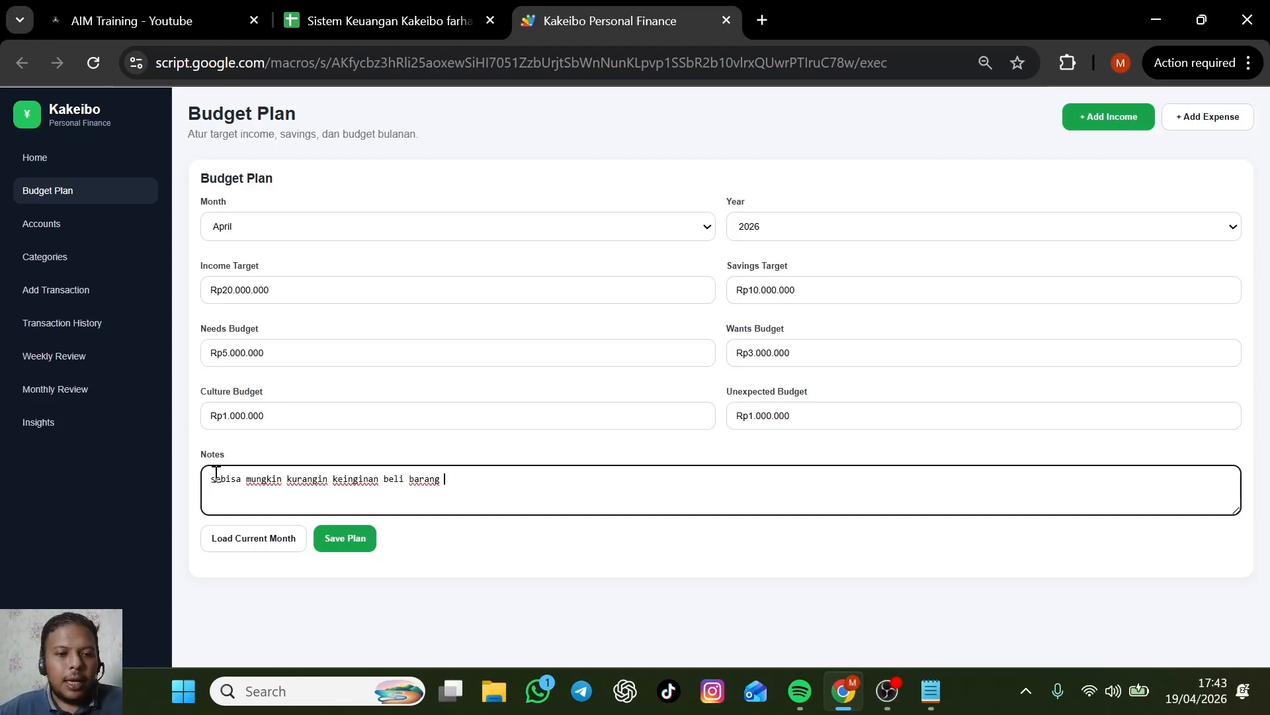
drag(214, 481, 501, 489)
click(520, 492)
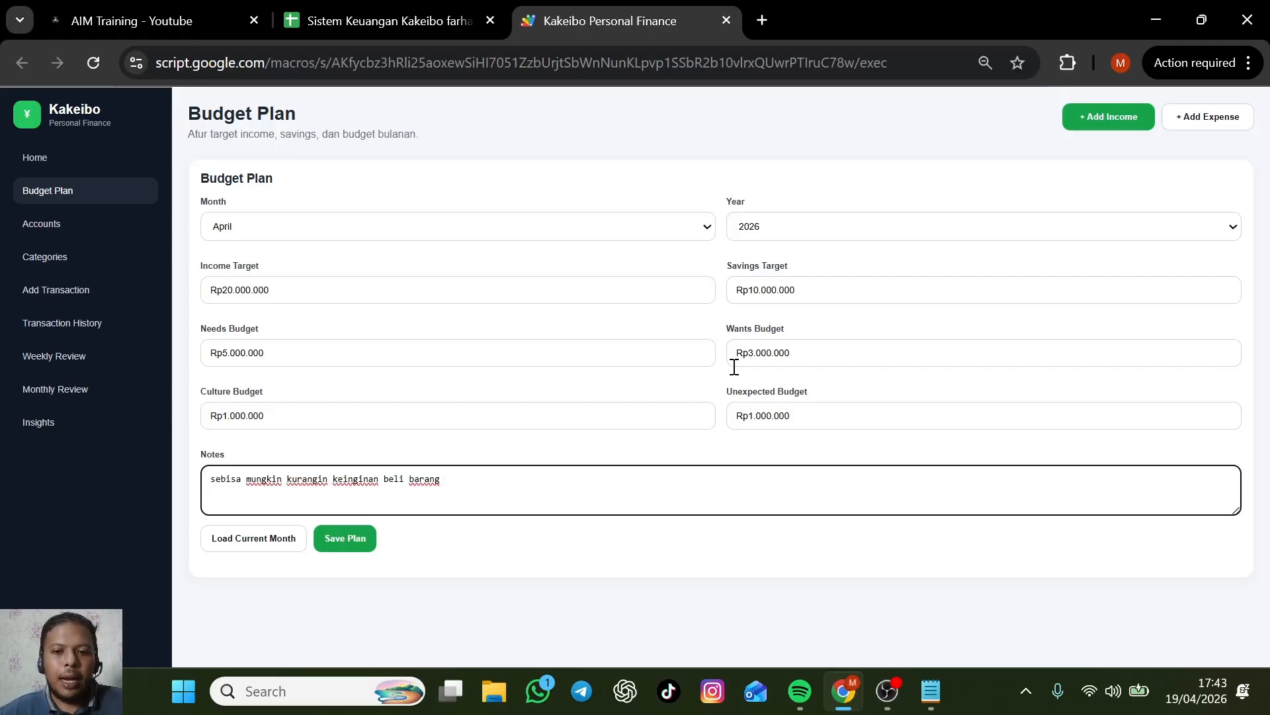
drag(728, 329, 800, 335)
click(802, 335)
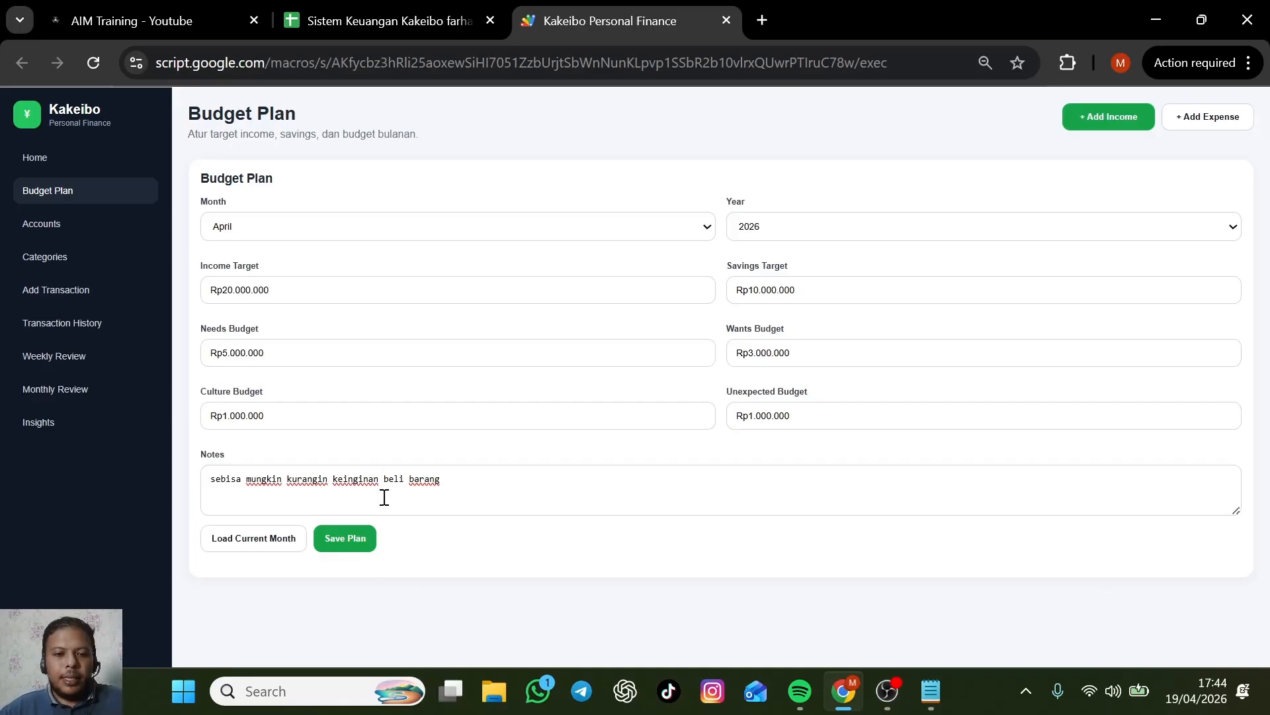
Change the plan's month to Maret 2026 and load the budget plan stored for it.
click(510, 232)
click(360, 320)
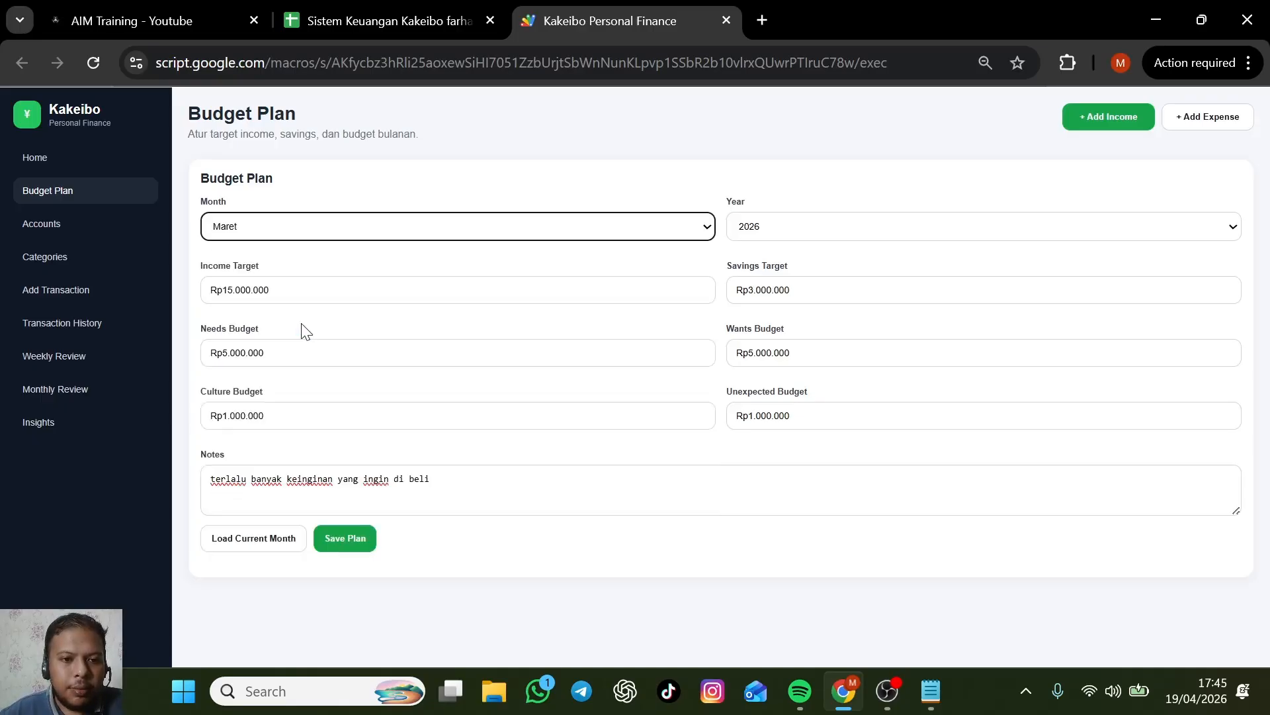
click(241, 546)
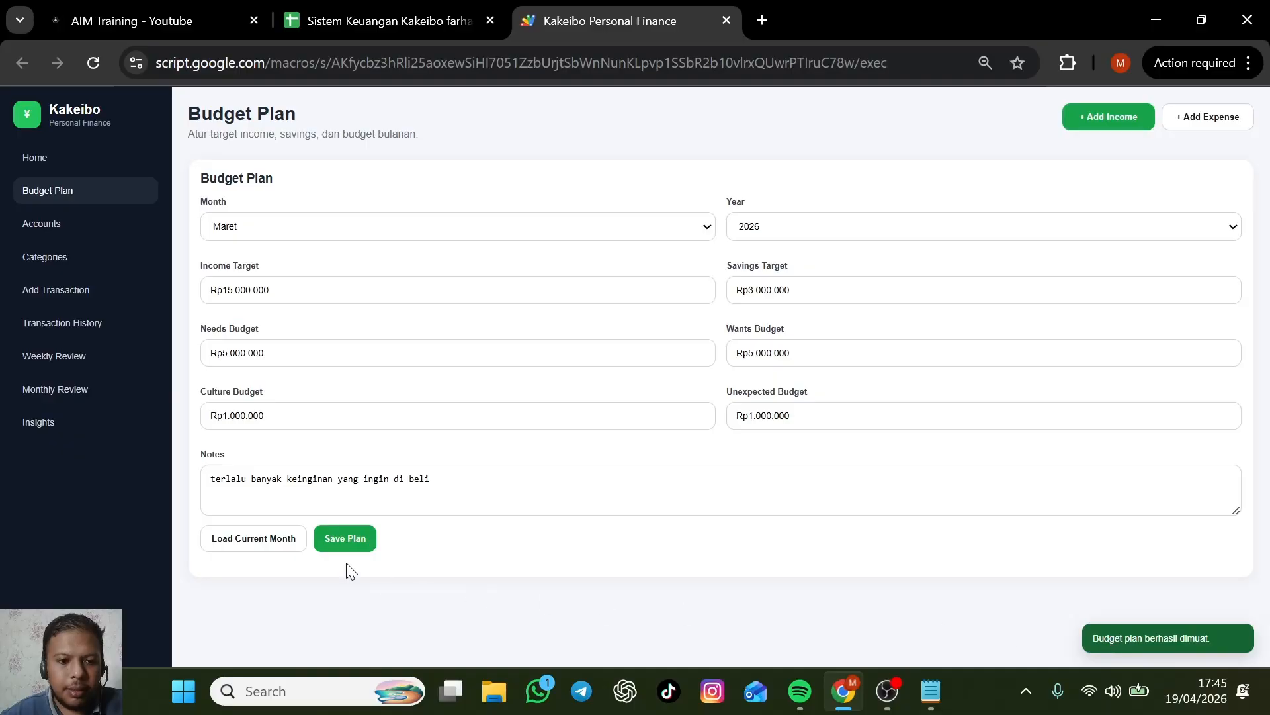
Load the April 2026 budget plan and check its Income Target and Savings Target.
click(407, 228)
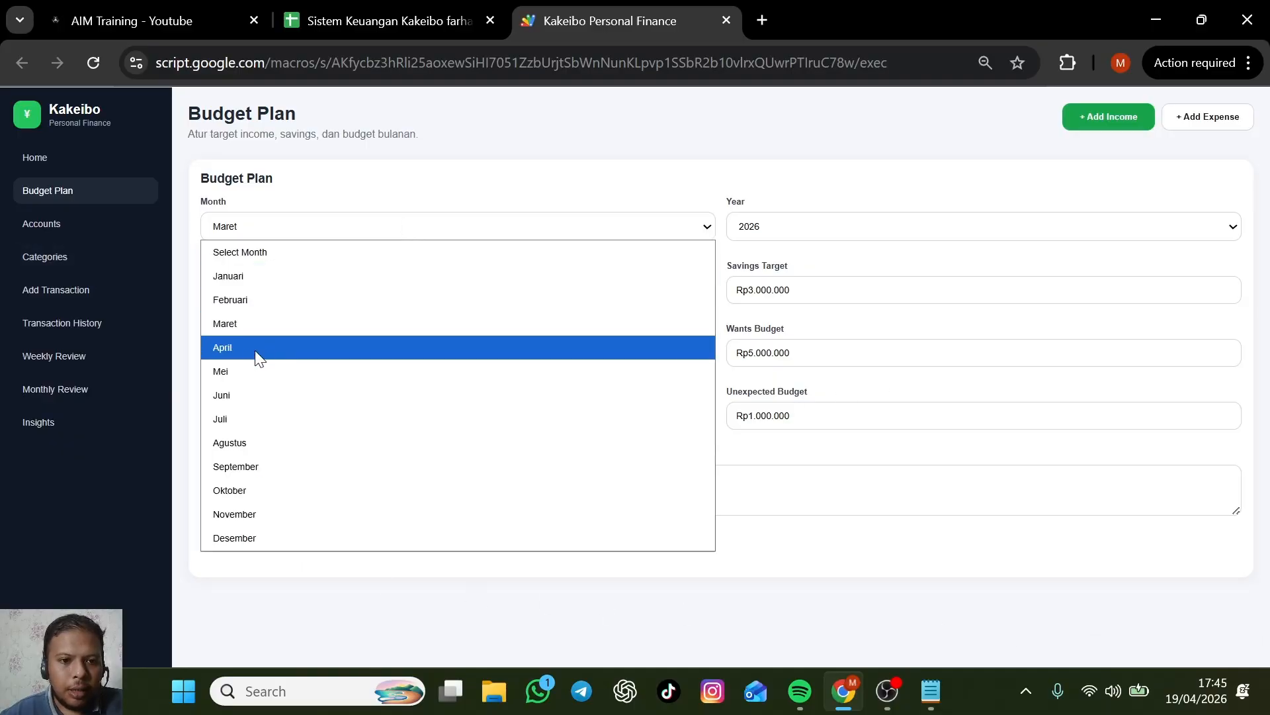
click(255, 351)
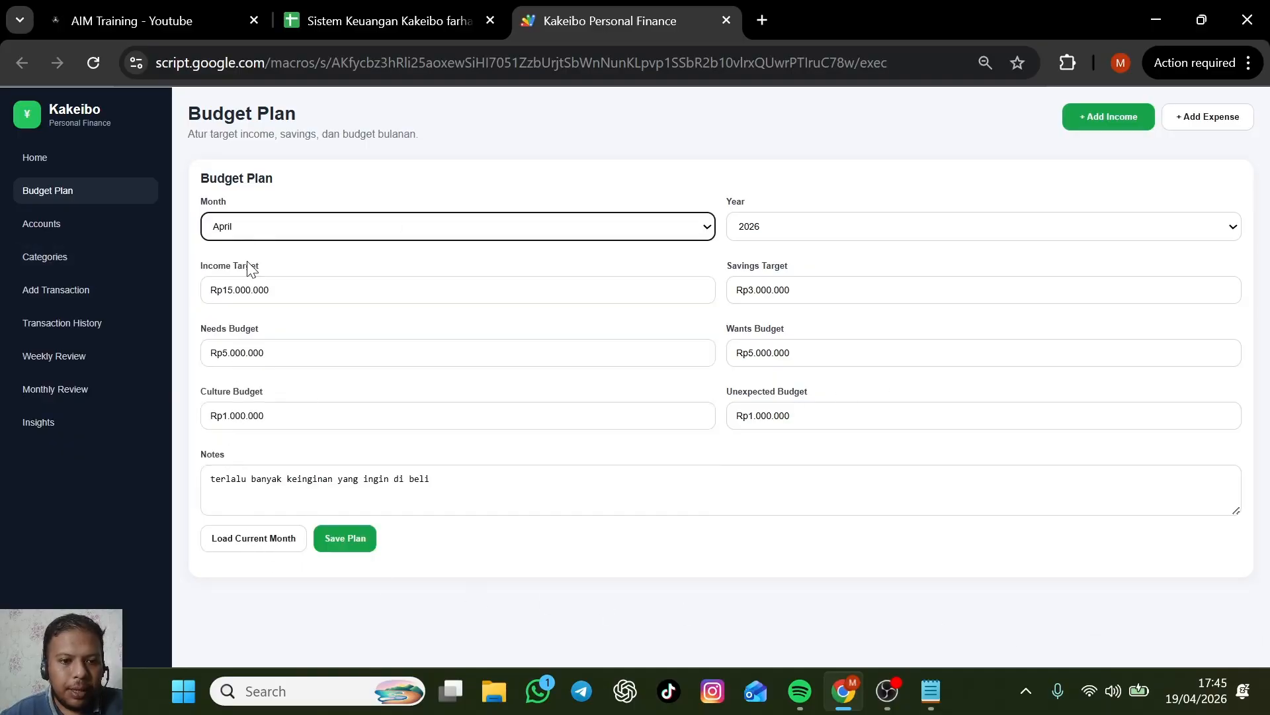
click(251, 539)
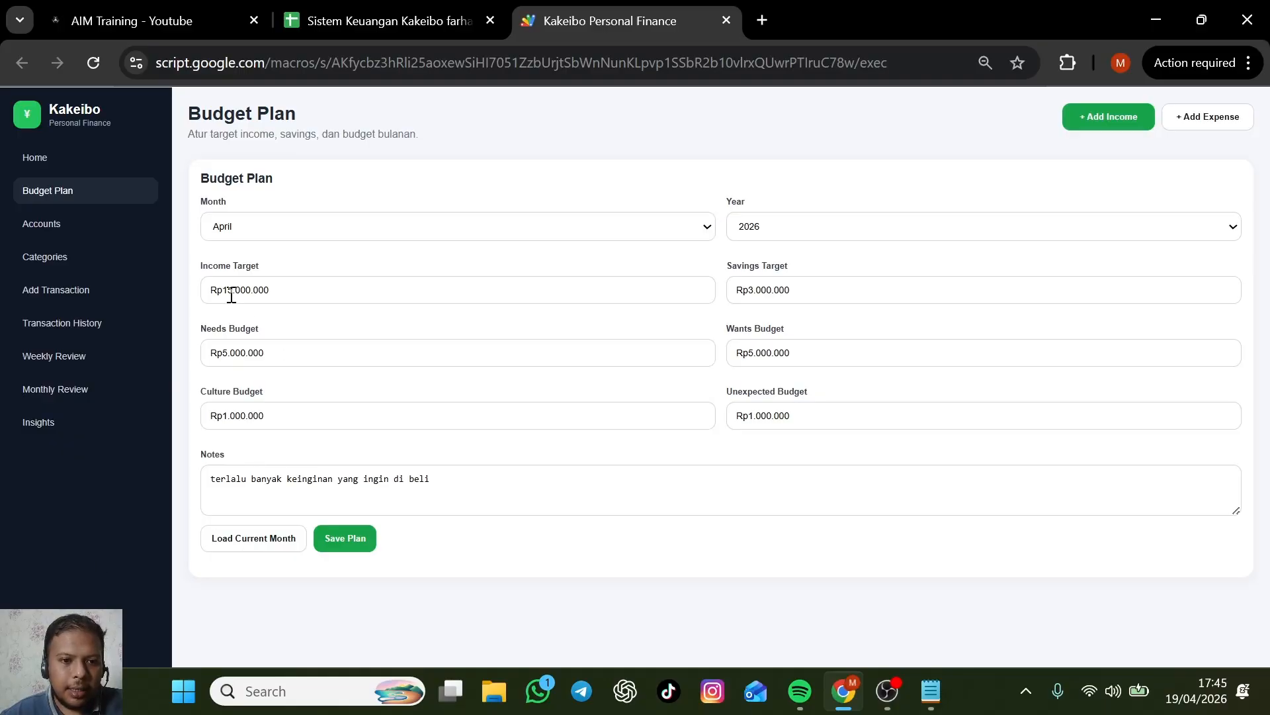
drag(234, 290, 224, 291)
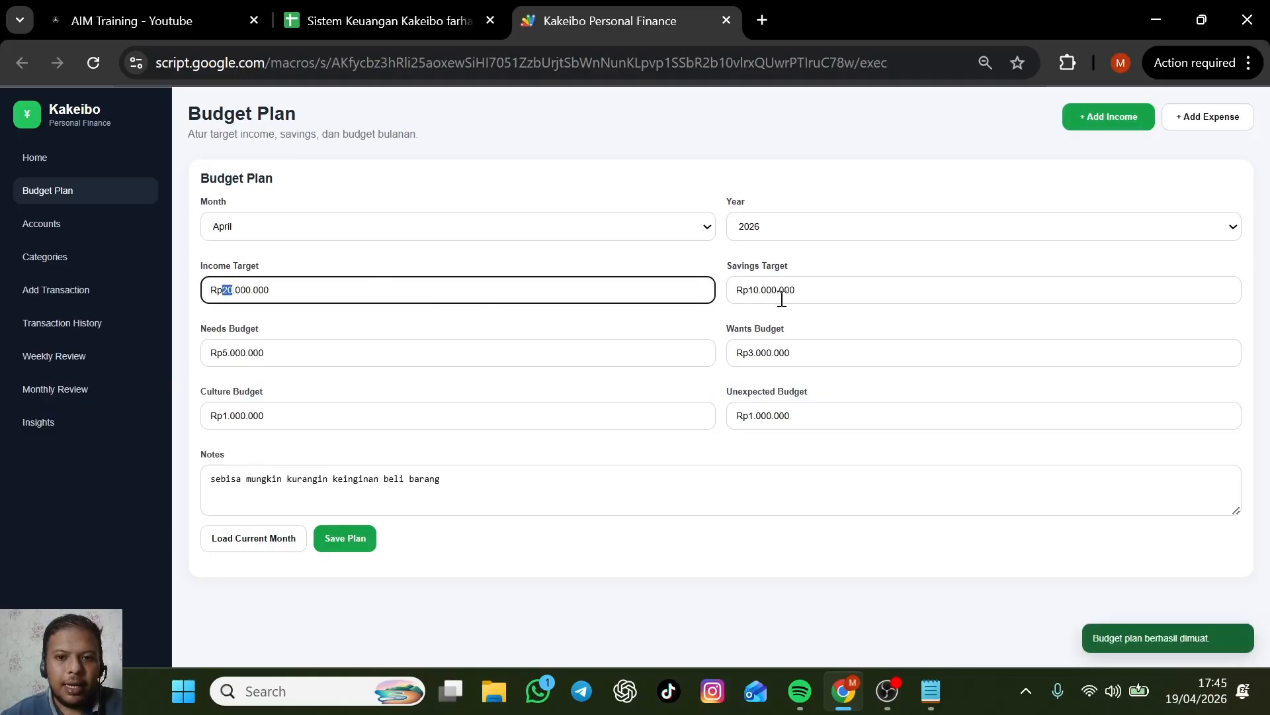
key(Tab)
Load the Januari 2026 budget plan and look through the selectable years, keeping 2026.
click(423, 226)
click(285, 297)
click(250, 535)
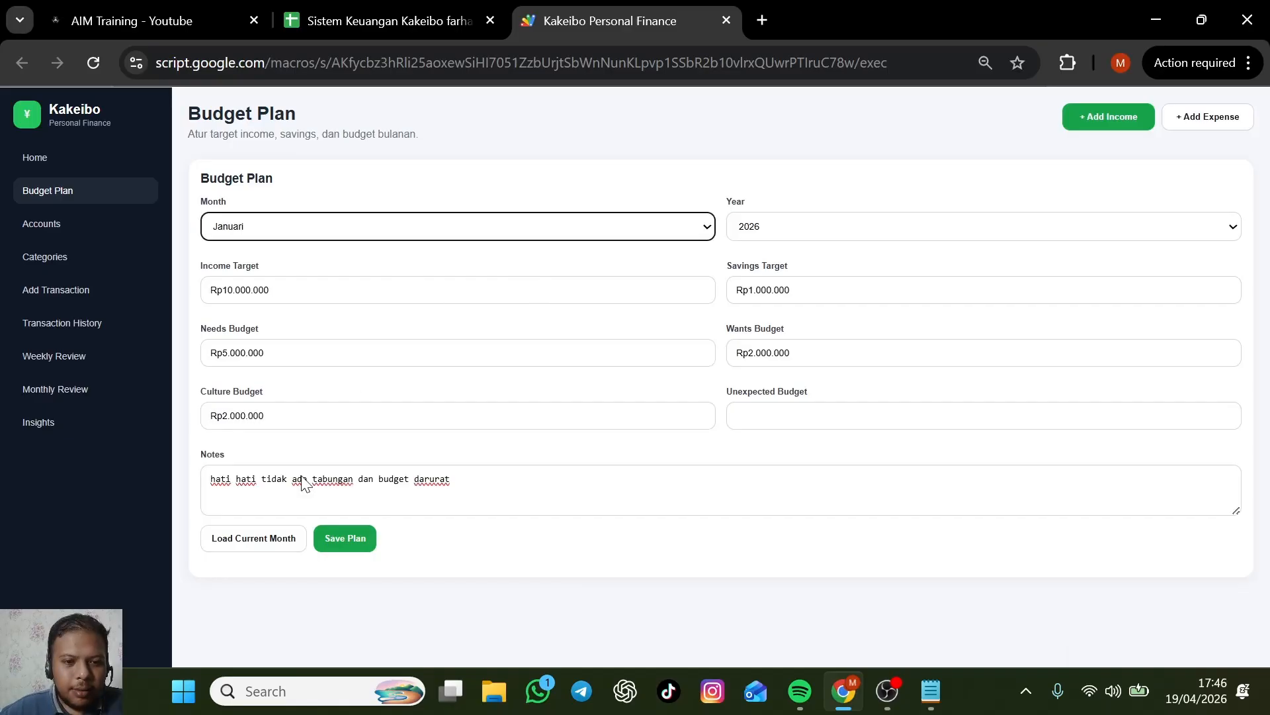
click(248, 544)
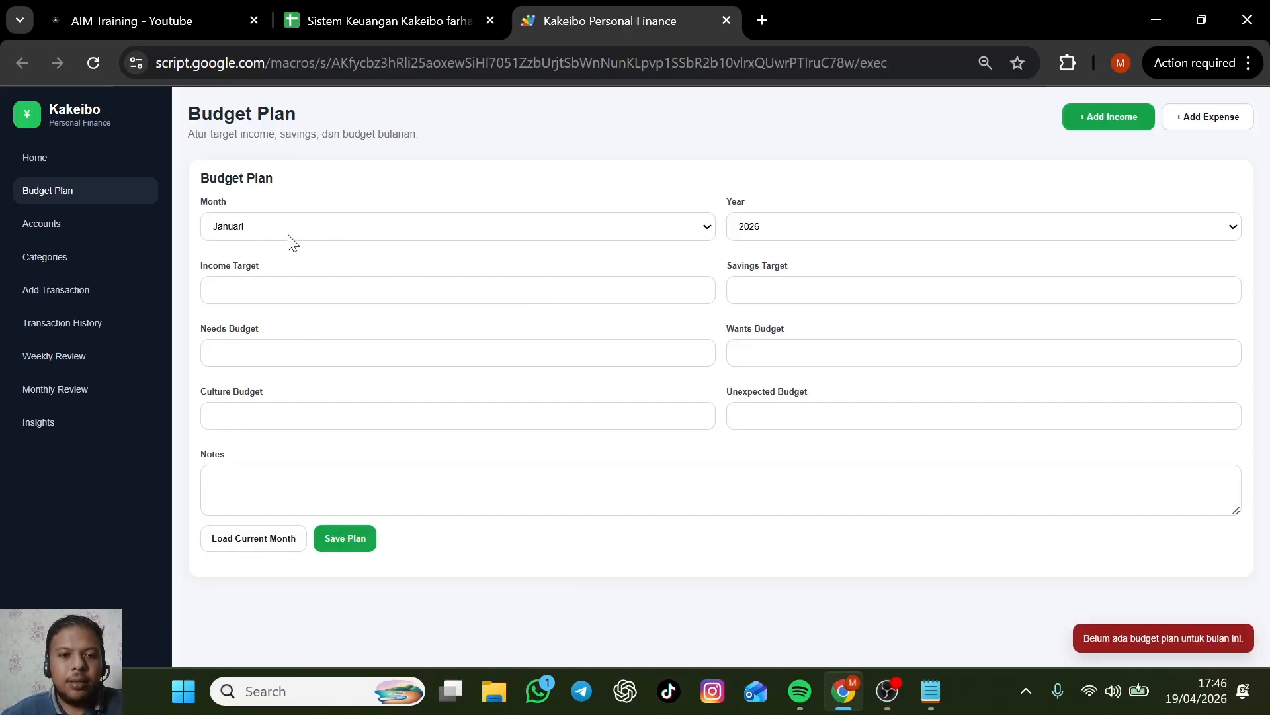
click(793, 227)
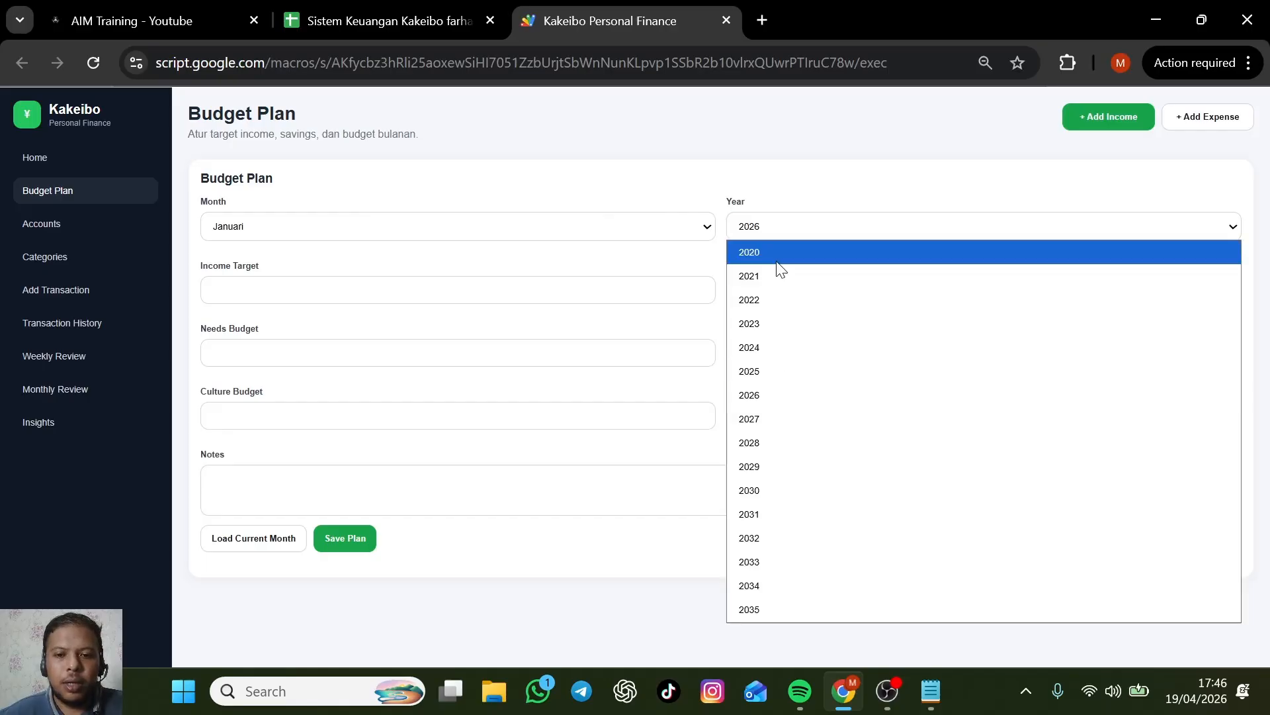
click(730, 250)
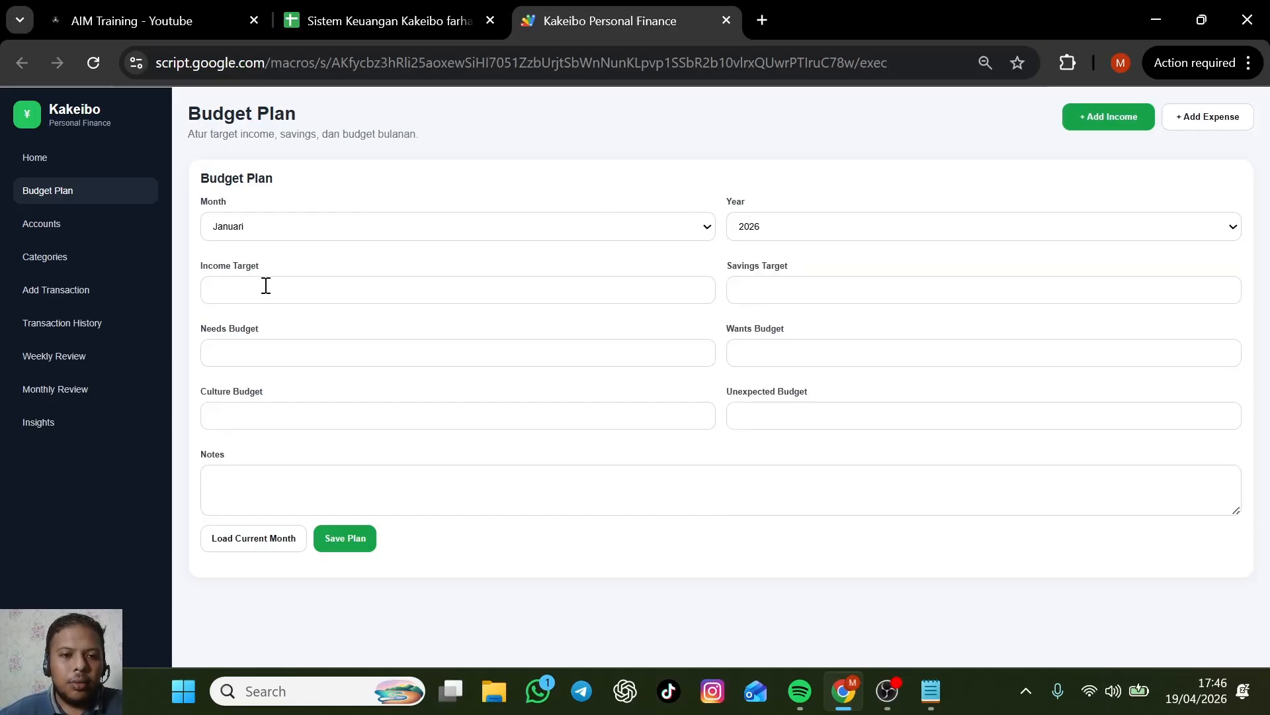
Change the plan's month back to April 2026 and load its stored budget plan.
click(368, 228)
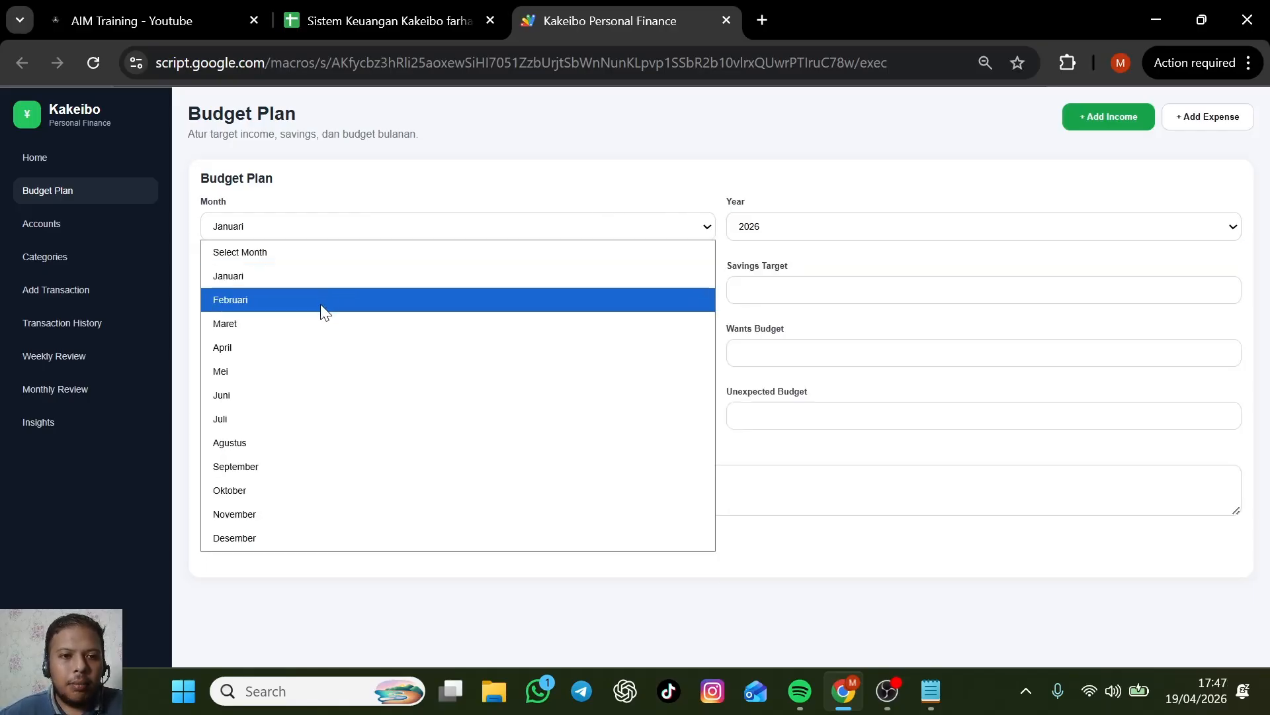
click(273, 347)
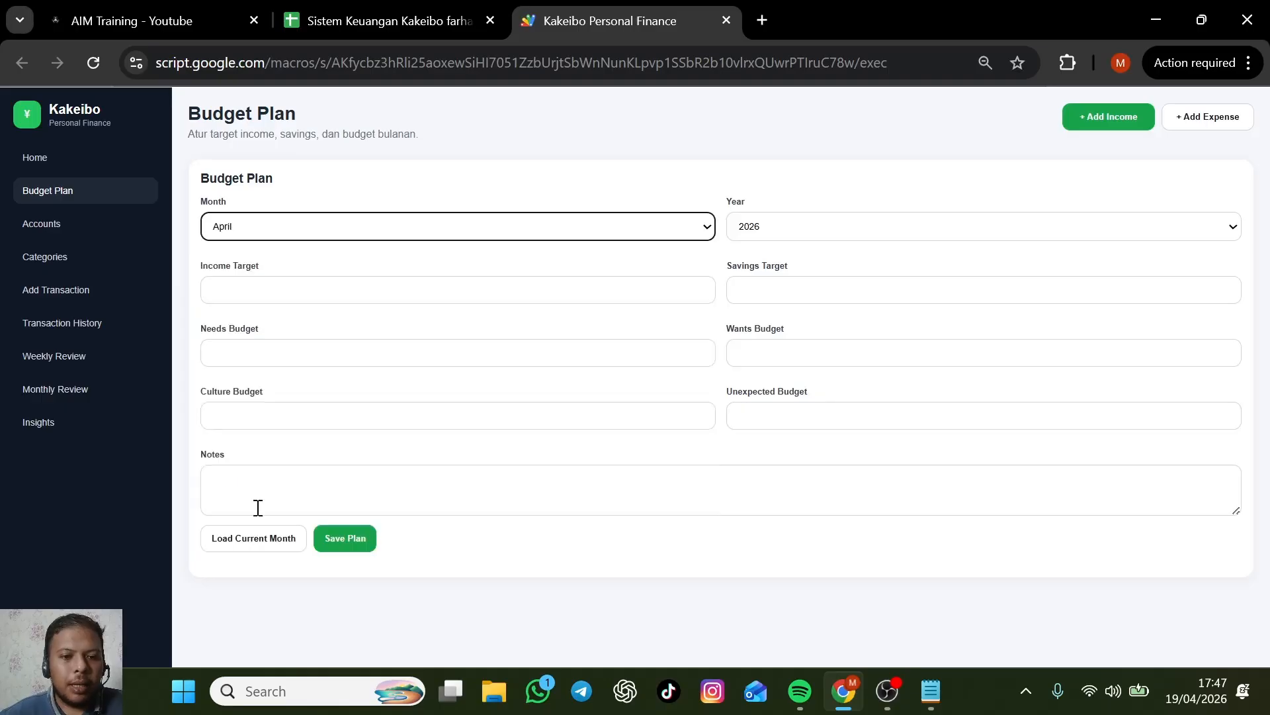
click(252, 545)
click(304, 227)
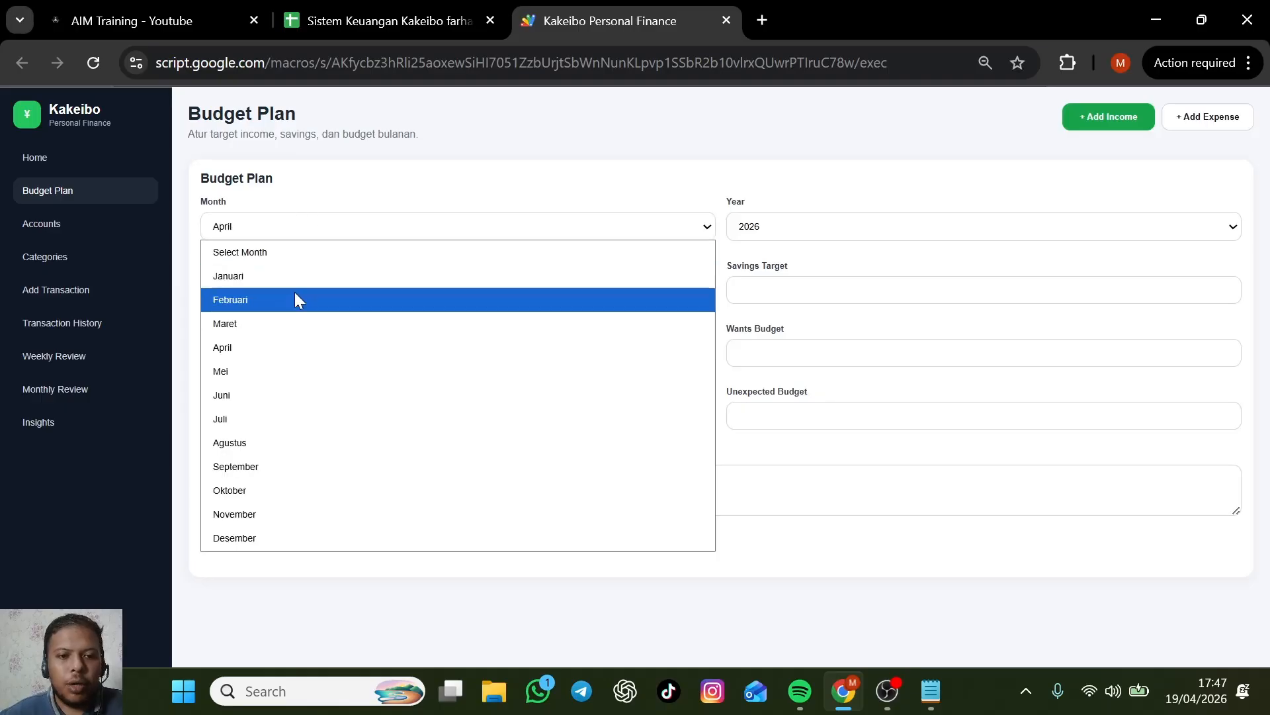
click(277, 345)
click(292, 235)
click(257, 346)
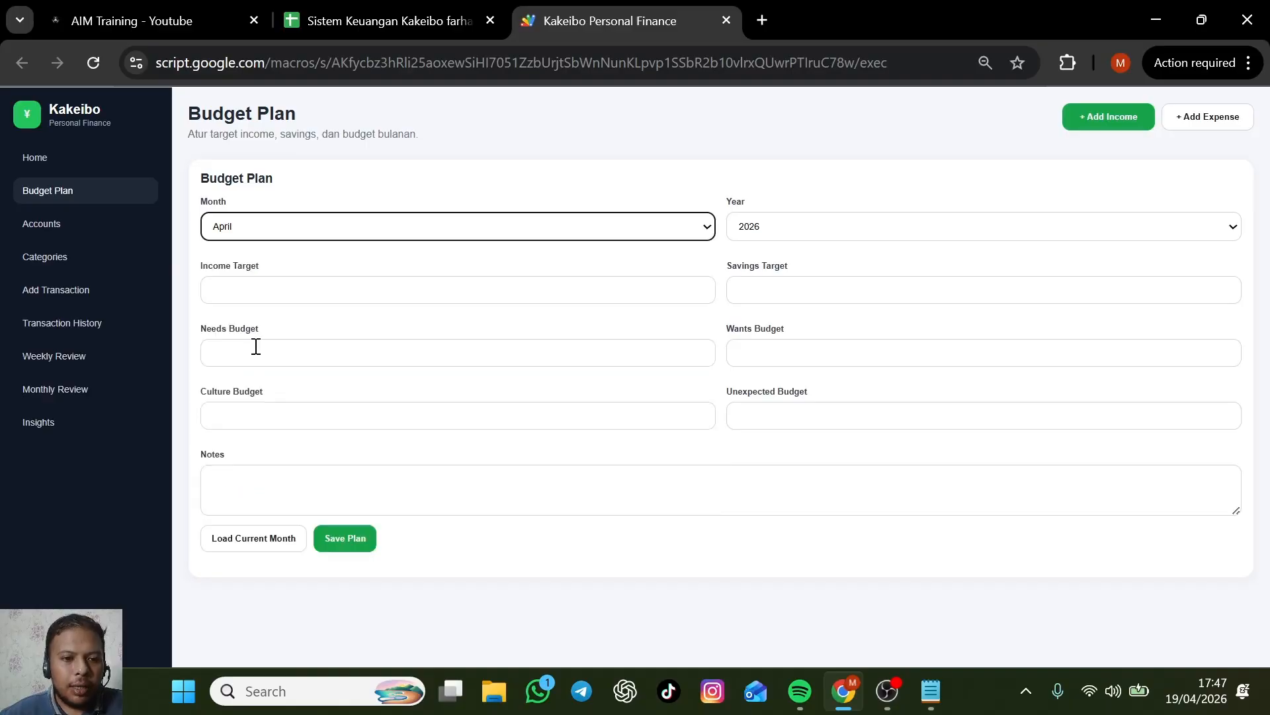
click(255, 546)
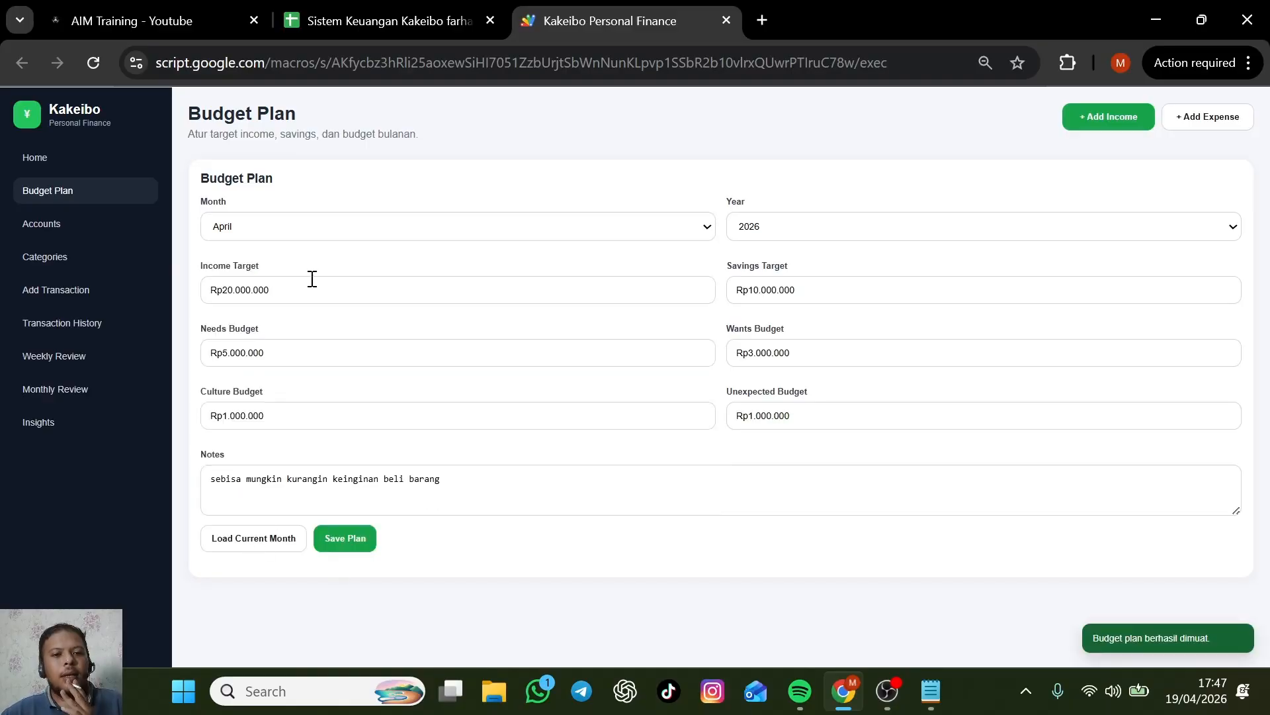
Check the April plan's income and savings targets and its needs, culture and wants budgets.
drag(278, 293, 208, 287)
drag(820, 293, 738, 295)
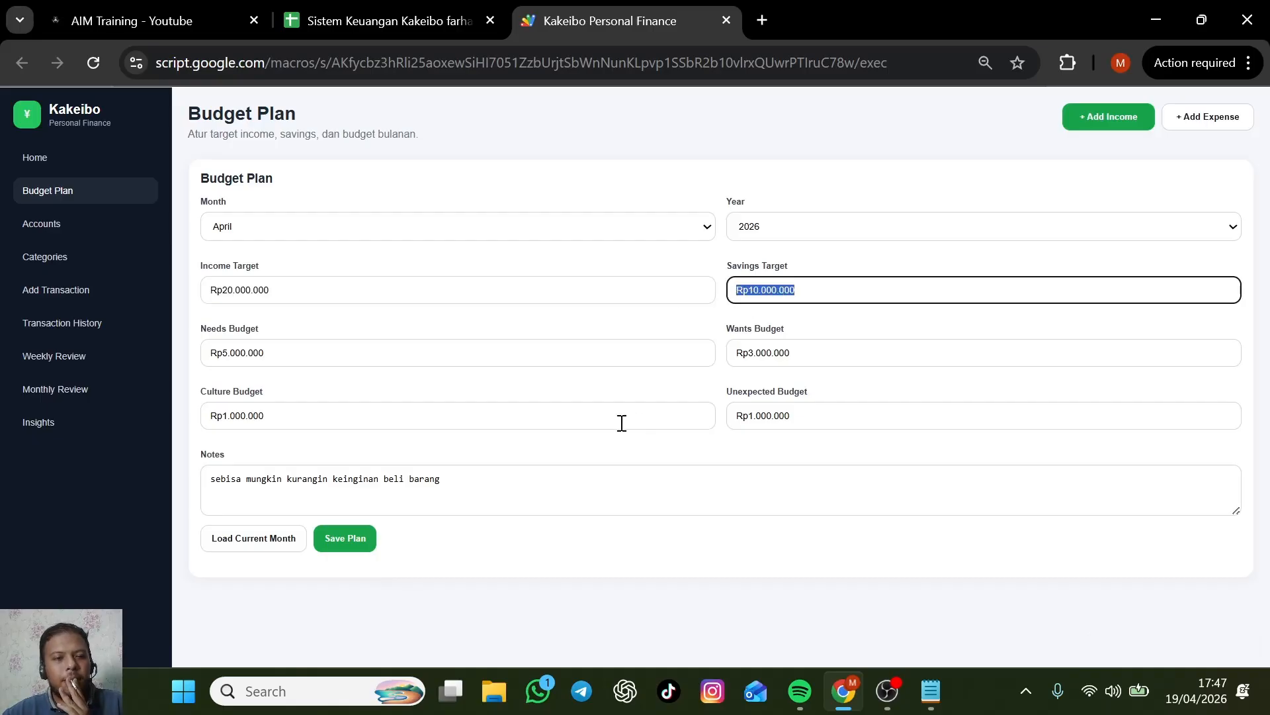
drag(271, 354, 207, 347)
click(318, 423)
click(831, 358)
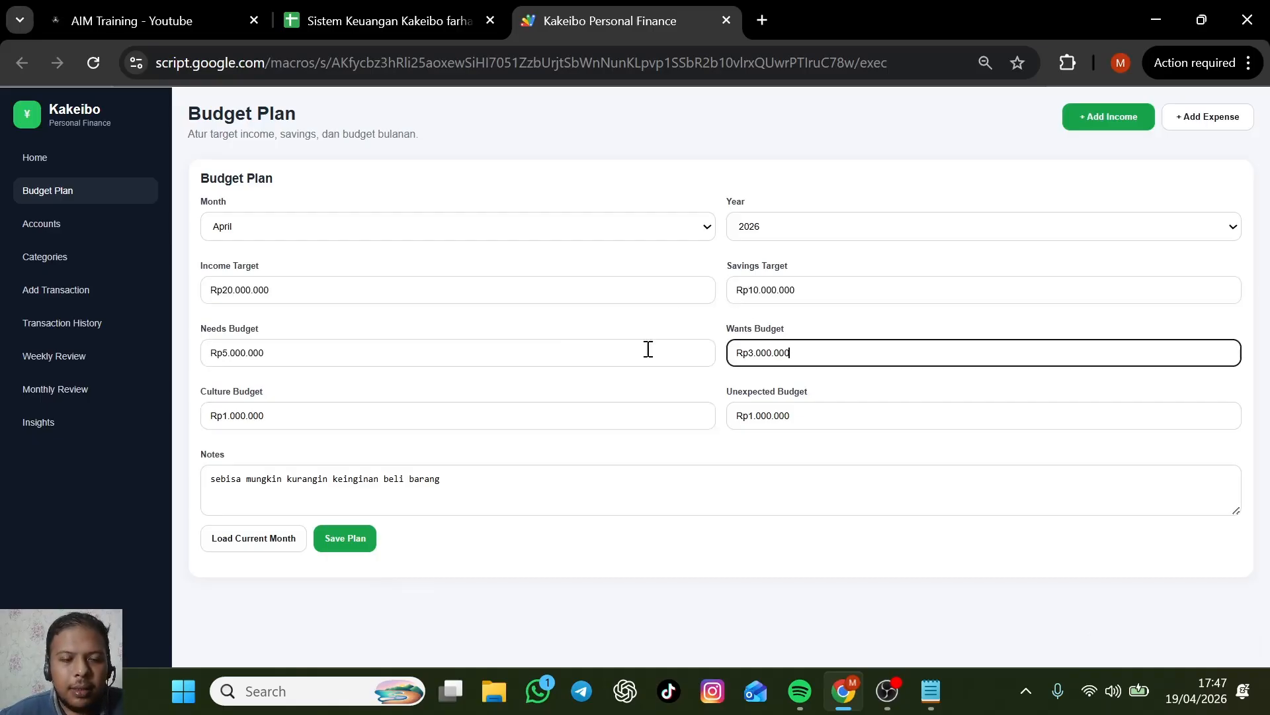
Switch the budget plan to Maret 2026 and load that month's plan.
click(427, 232)
click(361, 323)
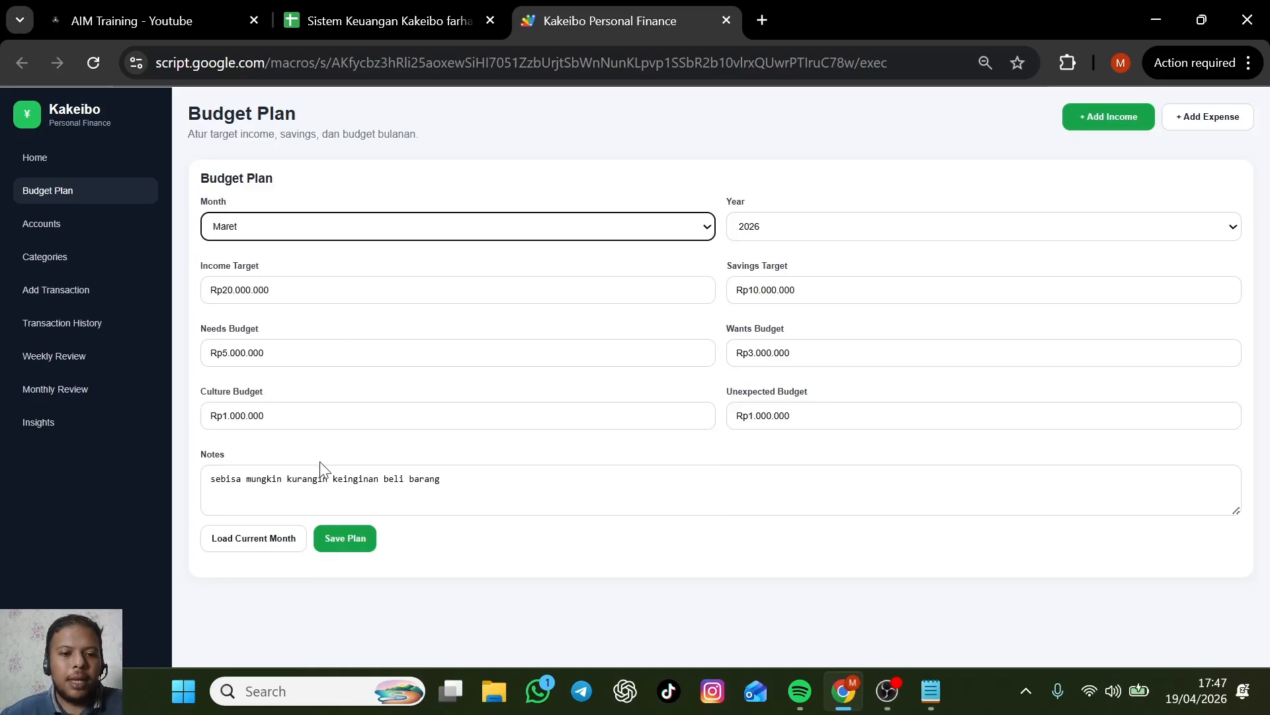
click(261, 546)
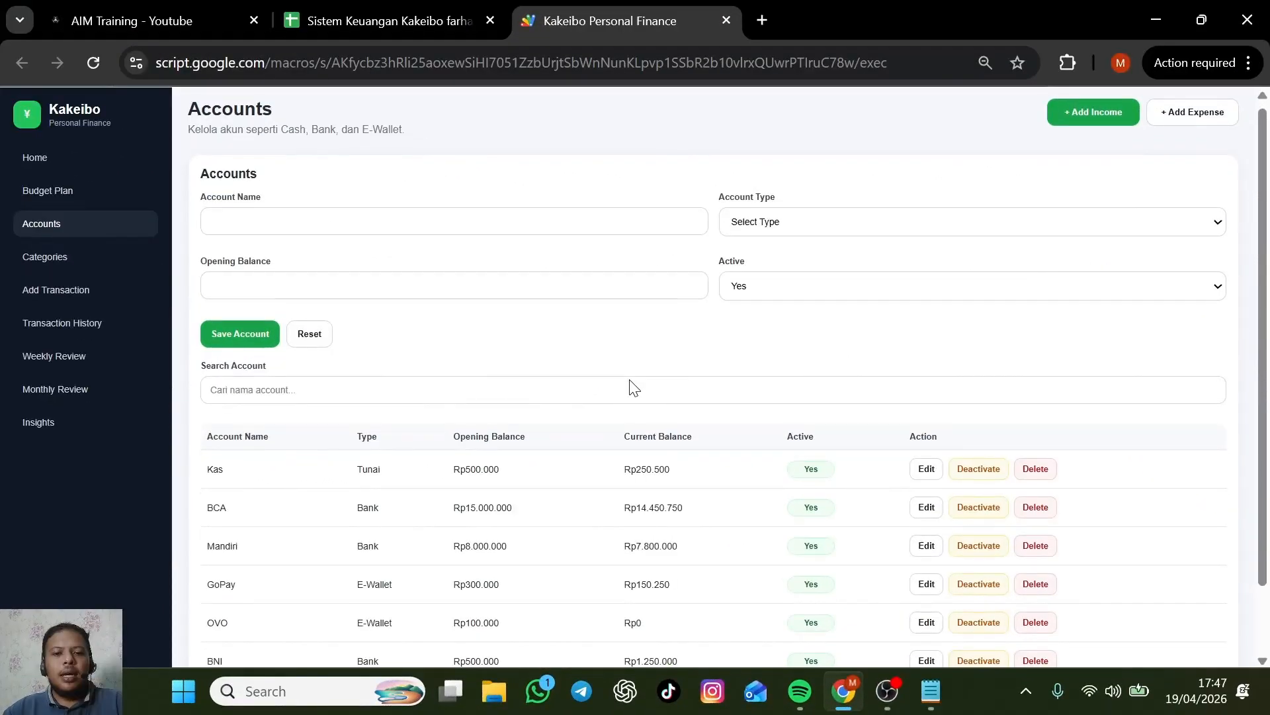
Review the opening and current balances of all listed accounts on the Accounts page.
scroll(634, 387, down, 1)
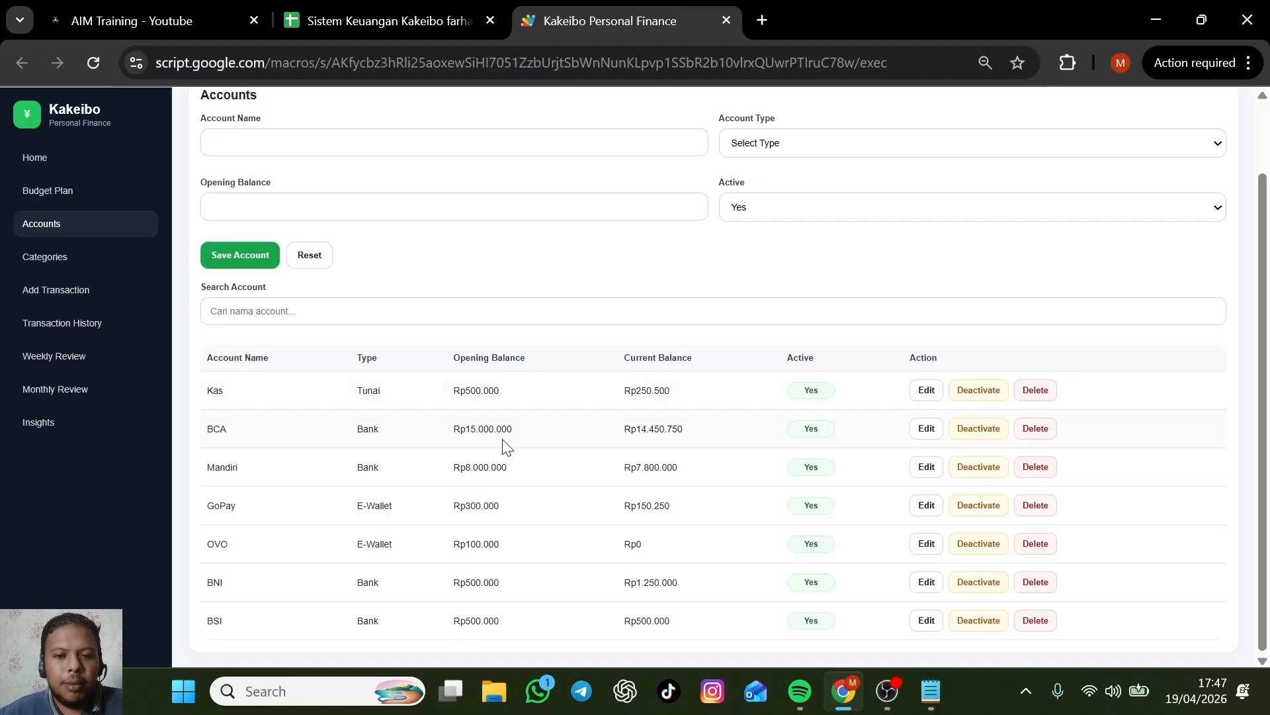
drag(505, 442, 474, 434)
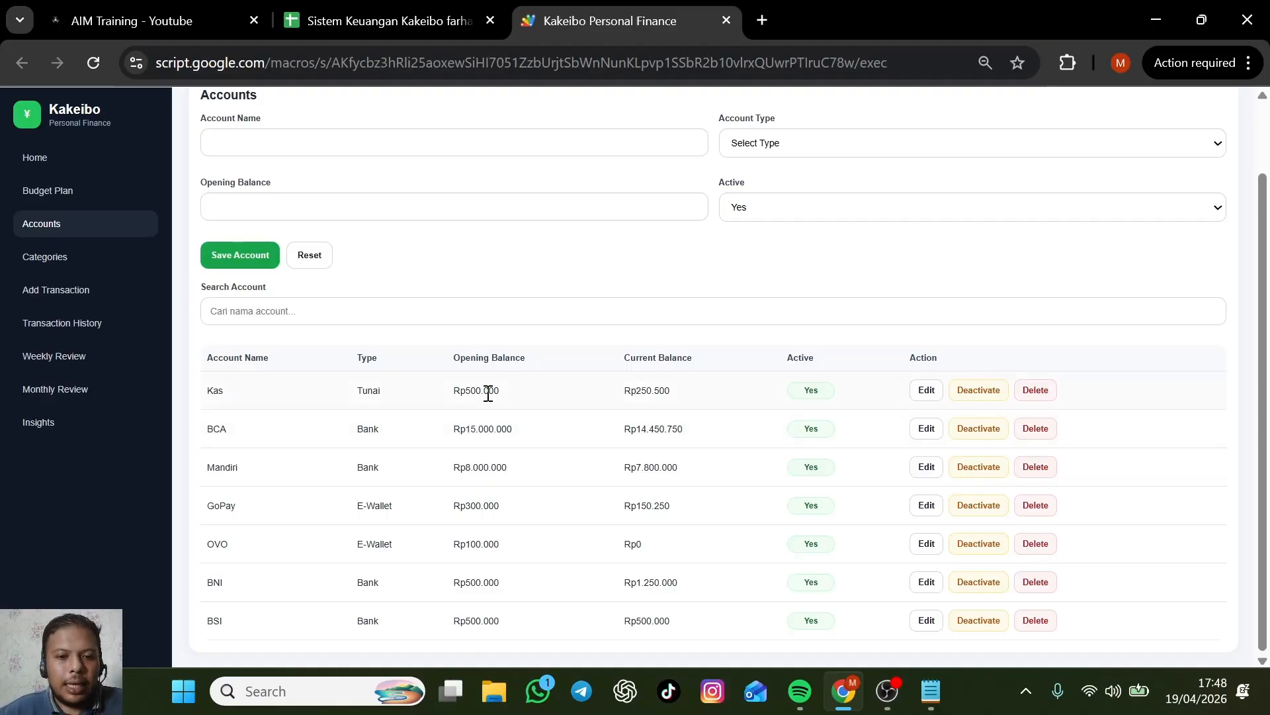
drag(494, 391, 463, 391)
click(465, 473)
drag(465, 473, 499, 478)
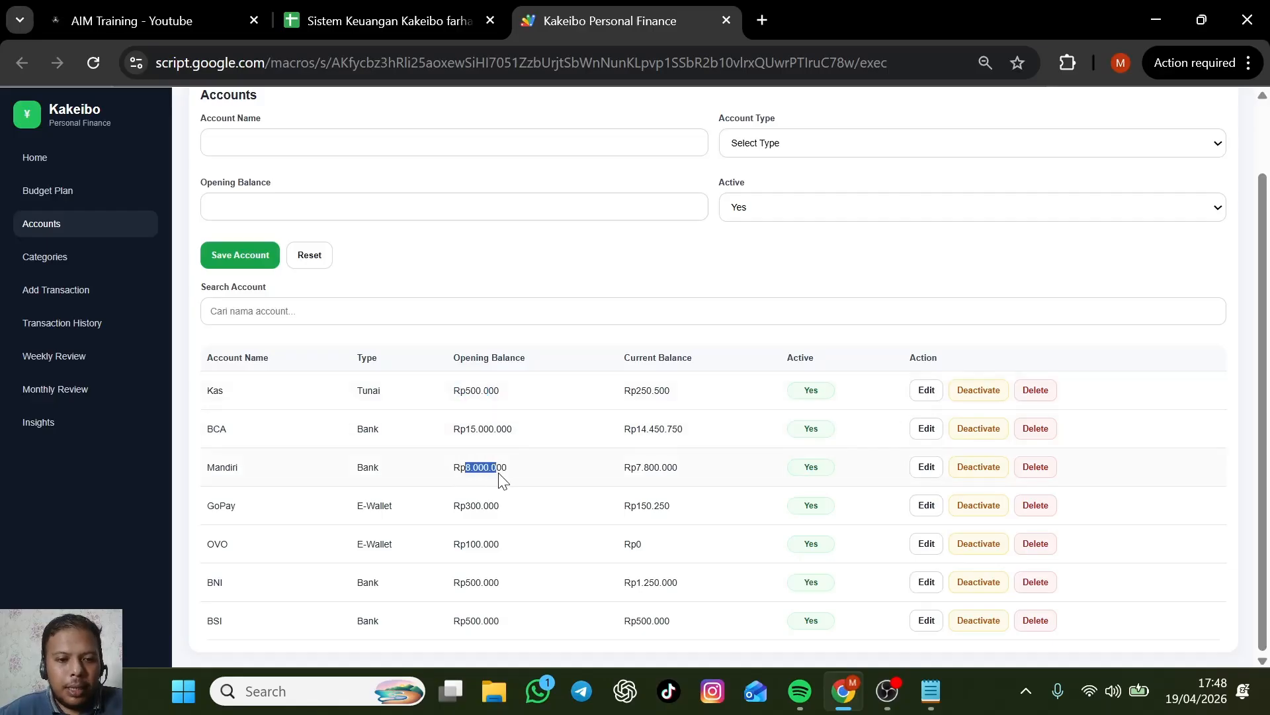
click(463, 507)
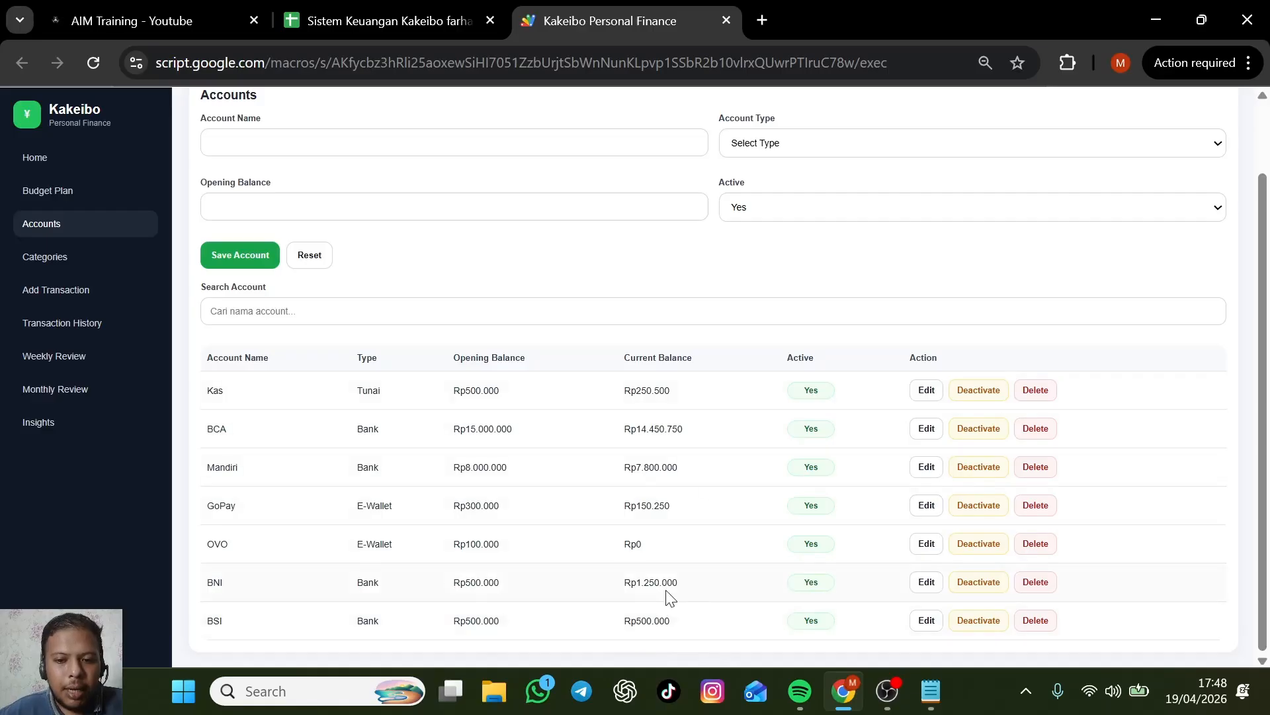
drag(451, 363, 533, 375)
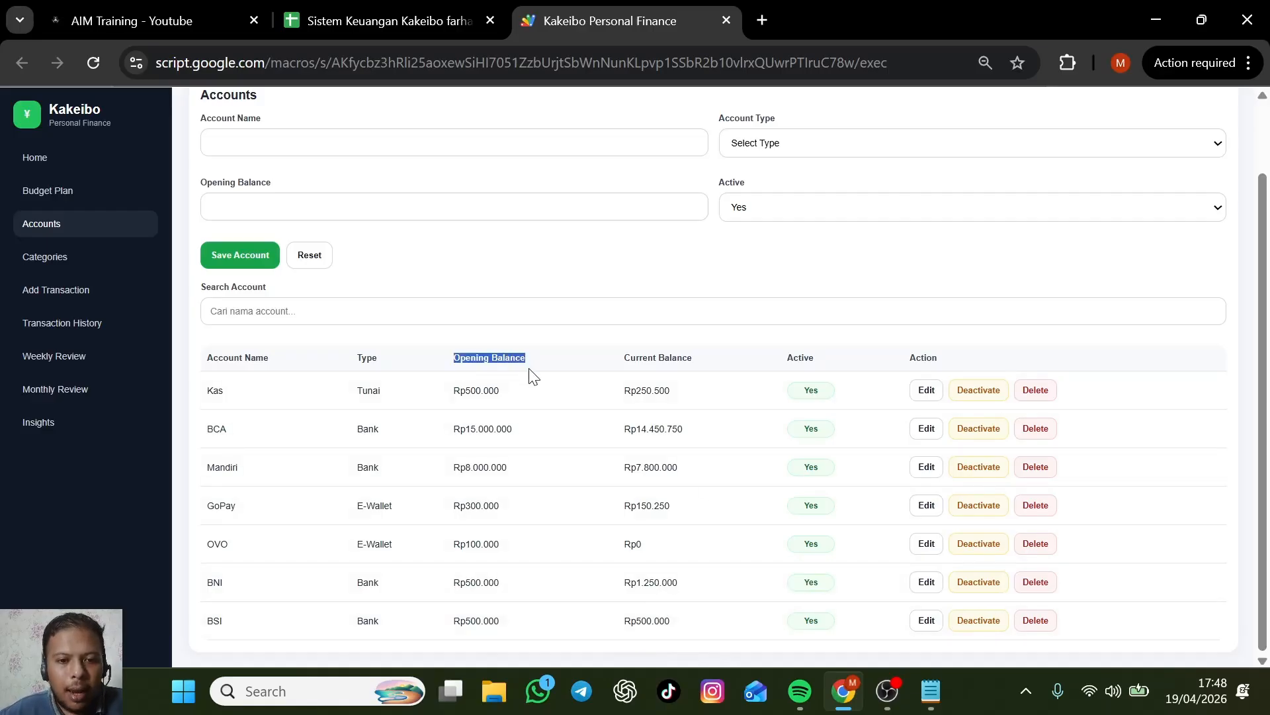
click(526, 428)
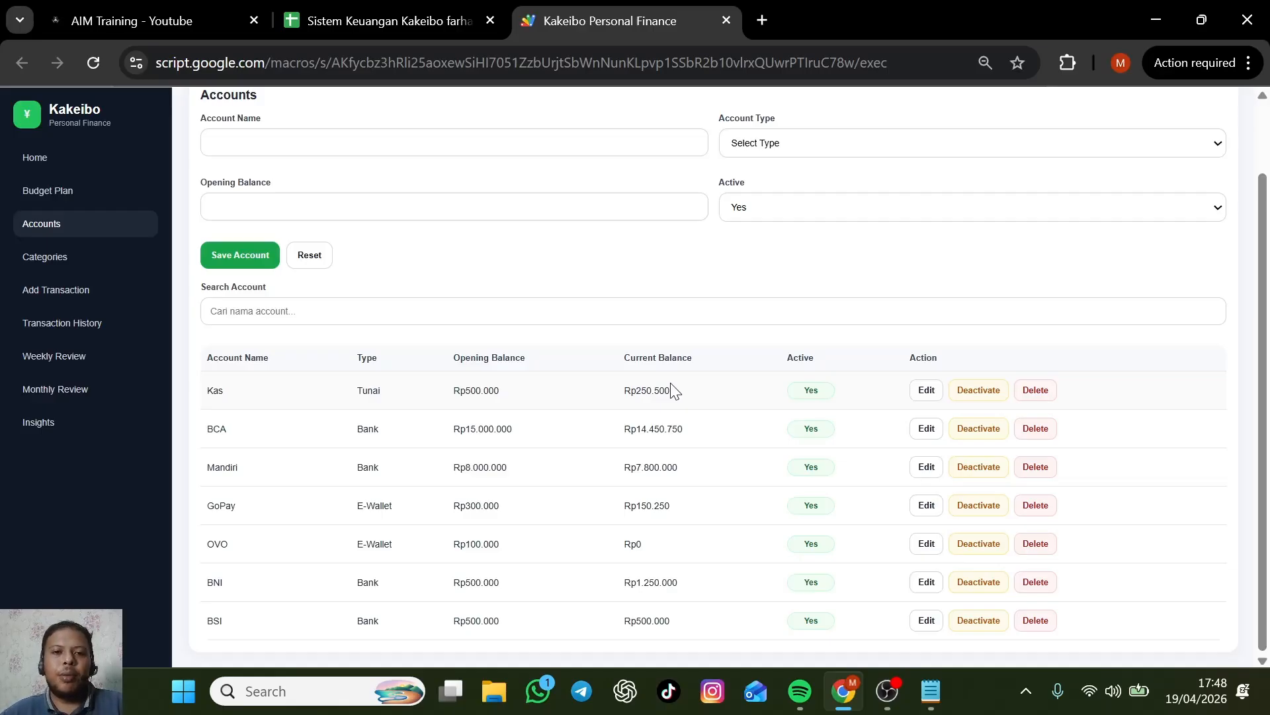
scroll(672, 390, up, 2)
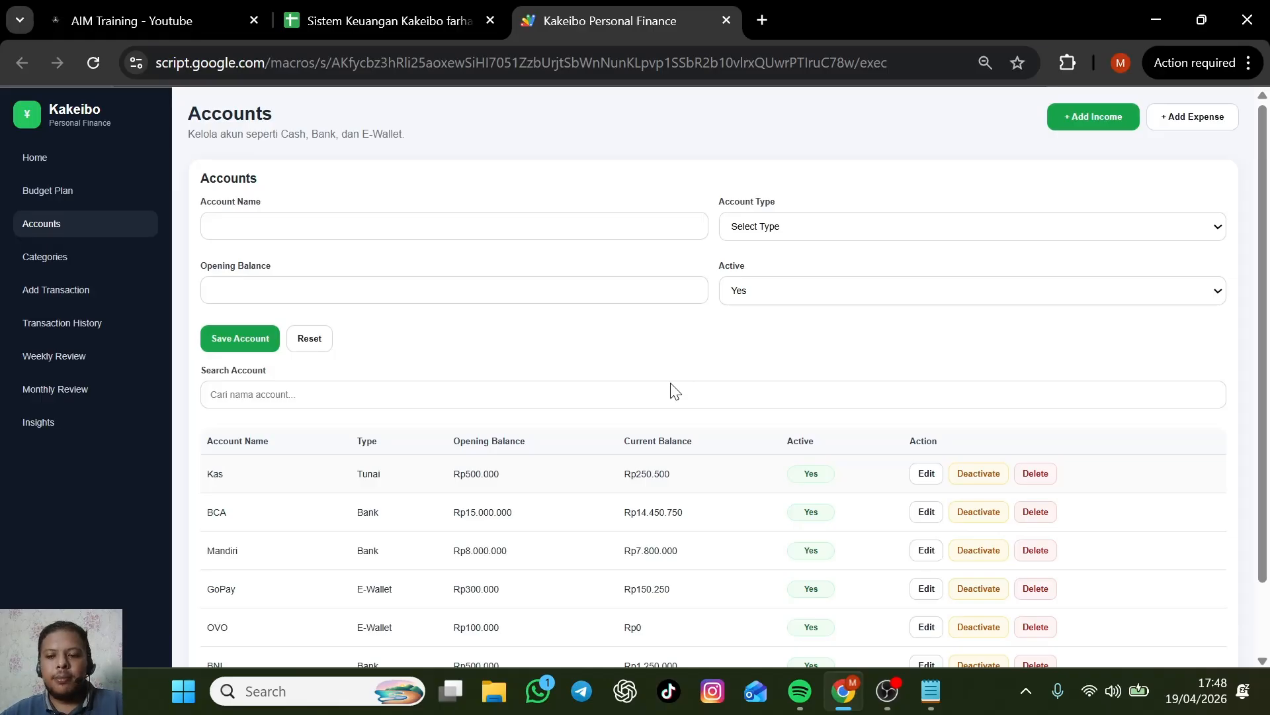
scroll(709, 383, down, 2)
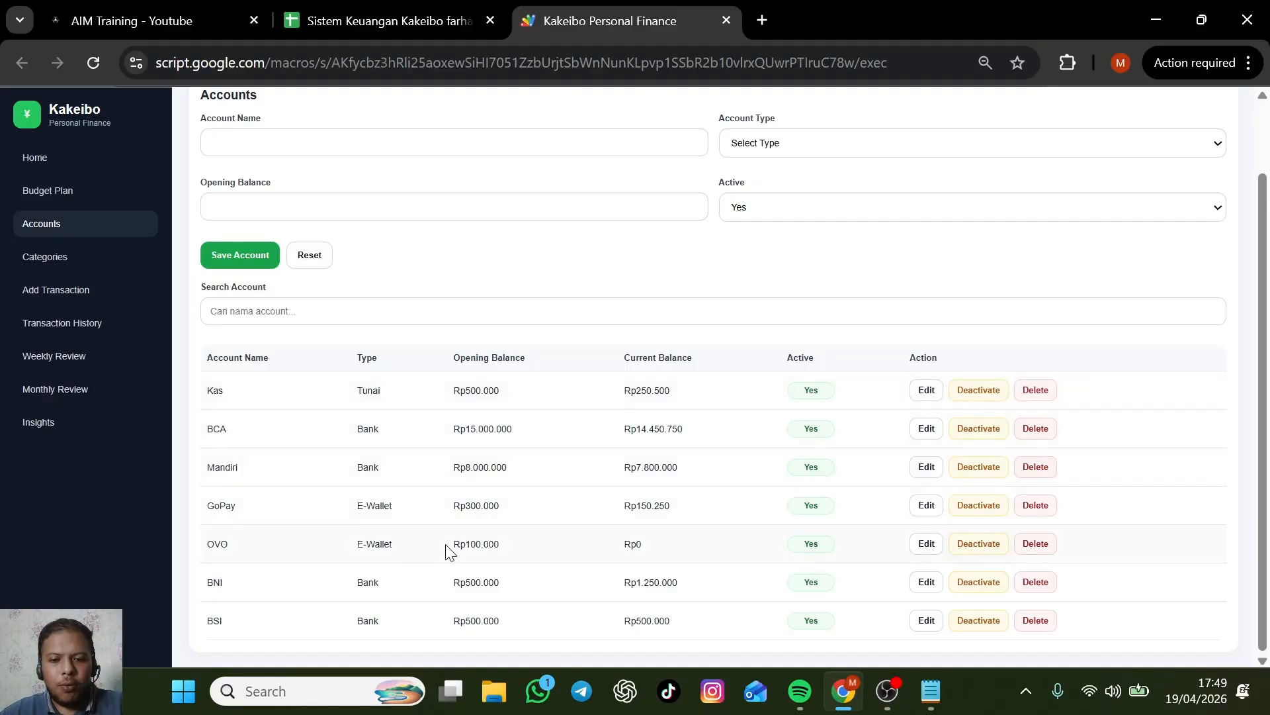
Deactivate the OVO e-wallet account and reactivate it, confirming both status changes.
click(976, 544)
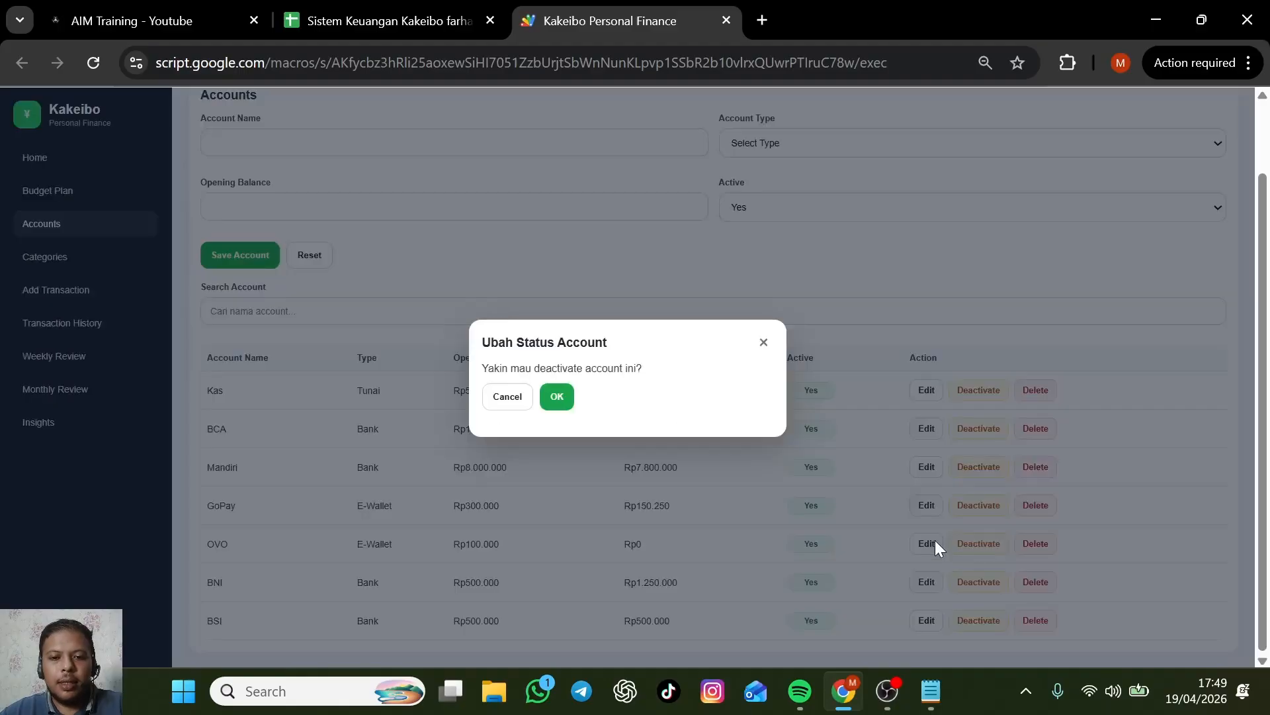
click(555, 398)
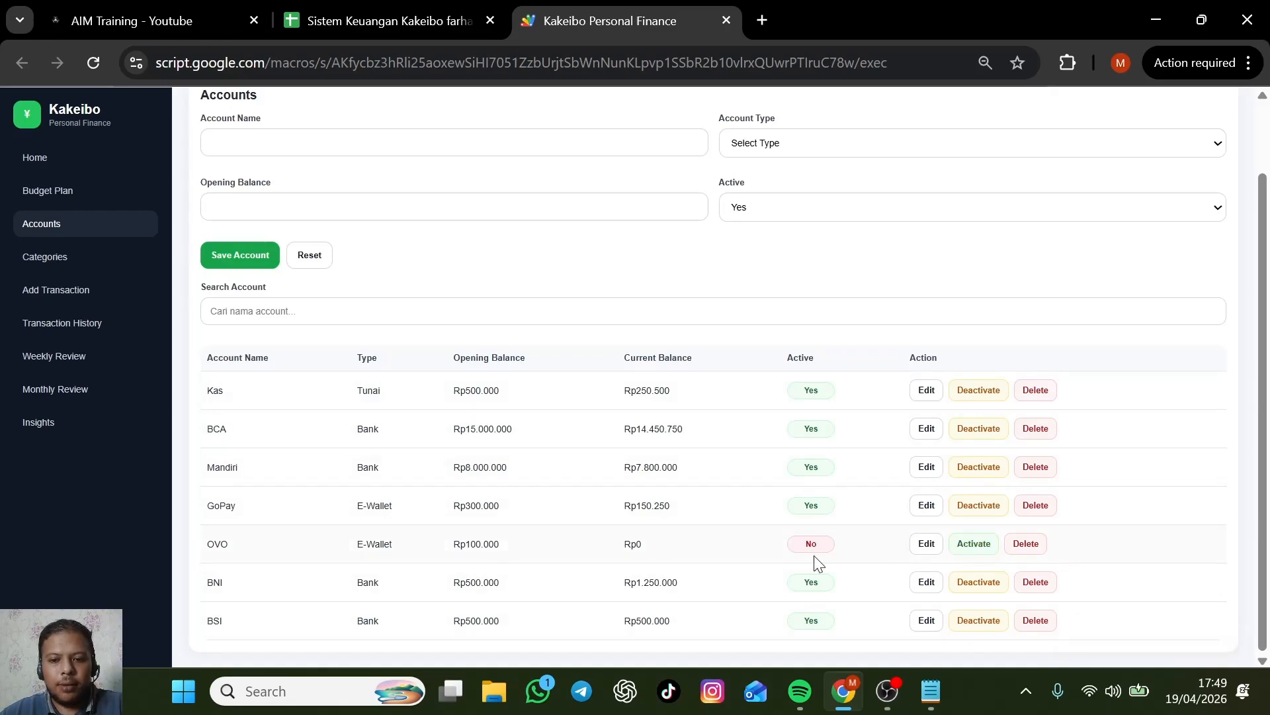
click(973, 544)
click(557, 396)
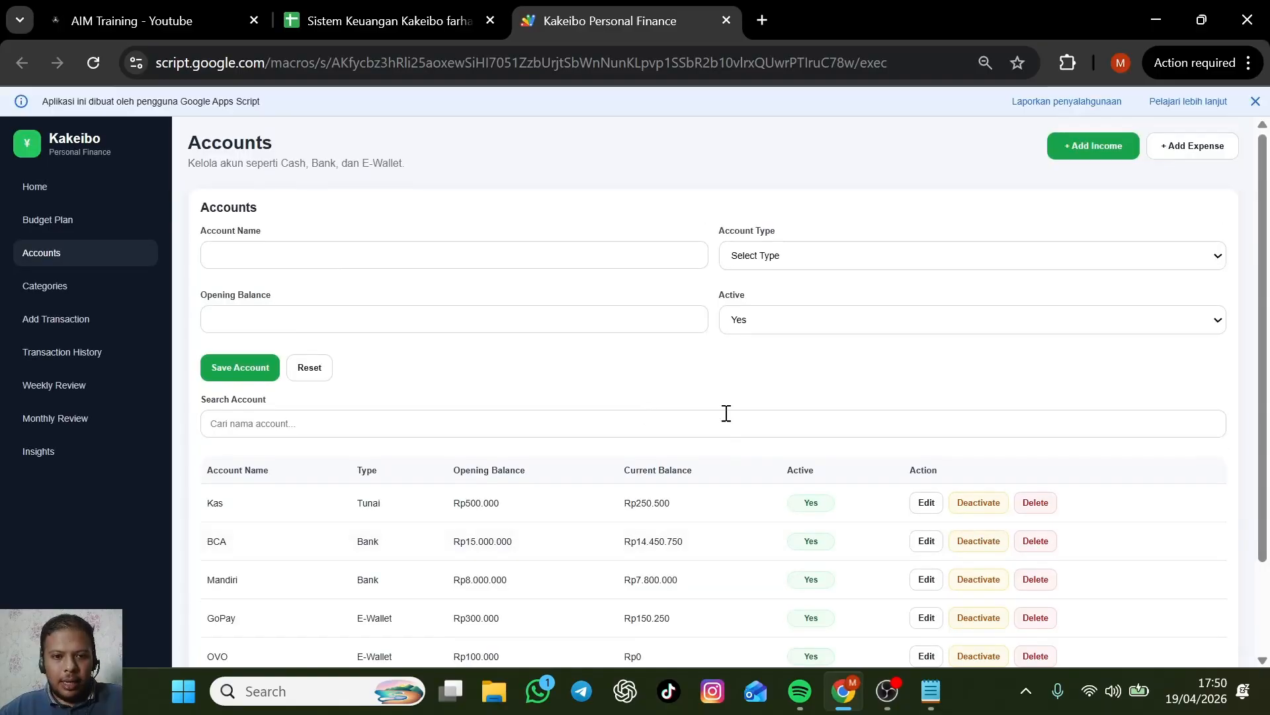
Open the Home page and check the Total Balance figure.
click(70, 194)
drag(233, 225, 355, 235)
click(326, 239)
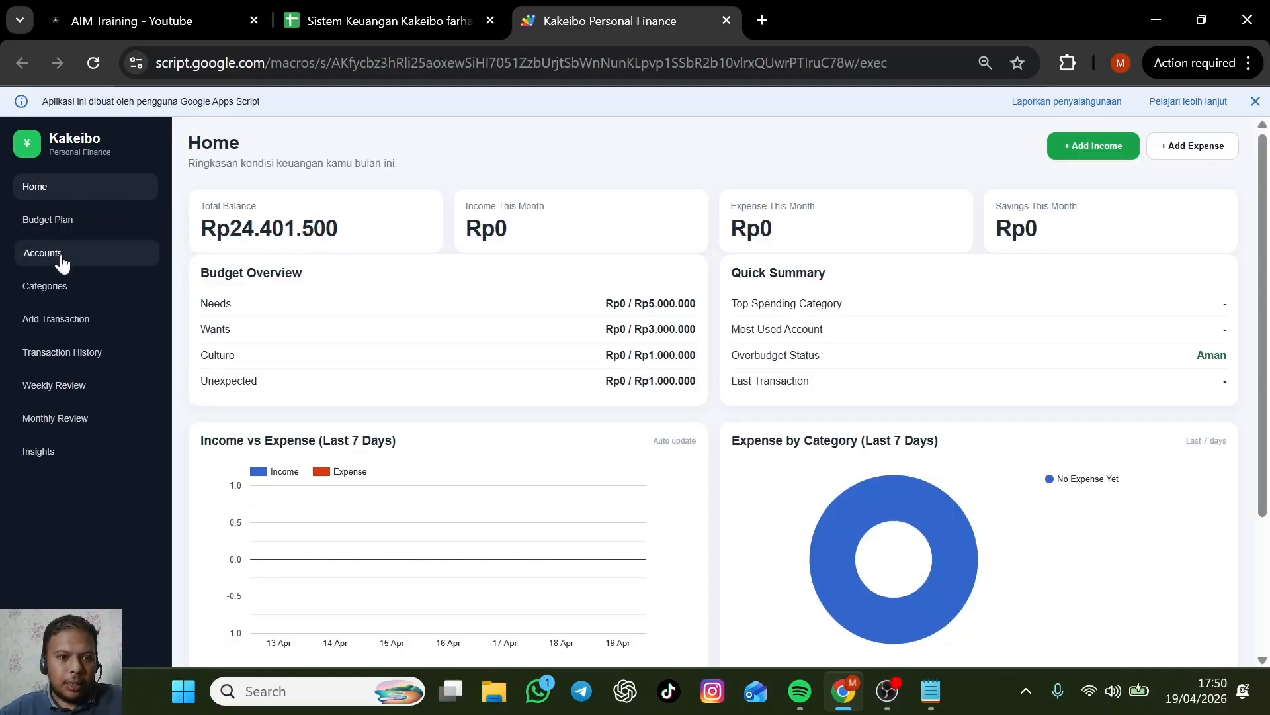
drag(240, 227, 392, 233)
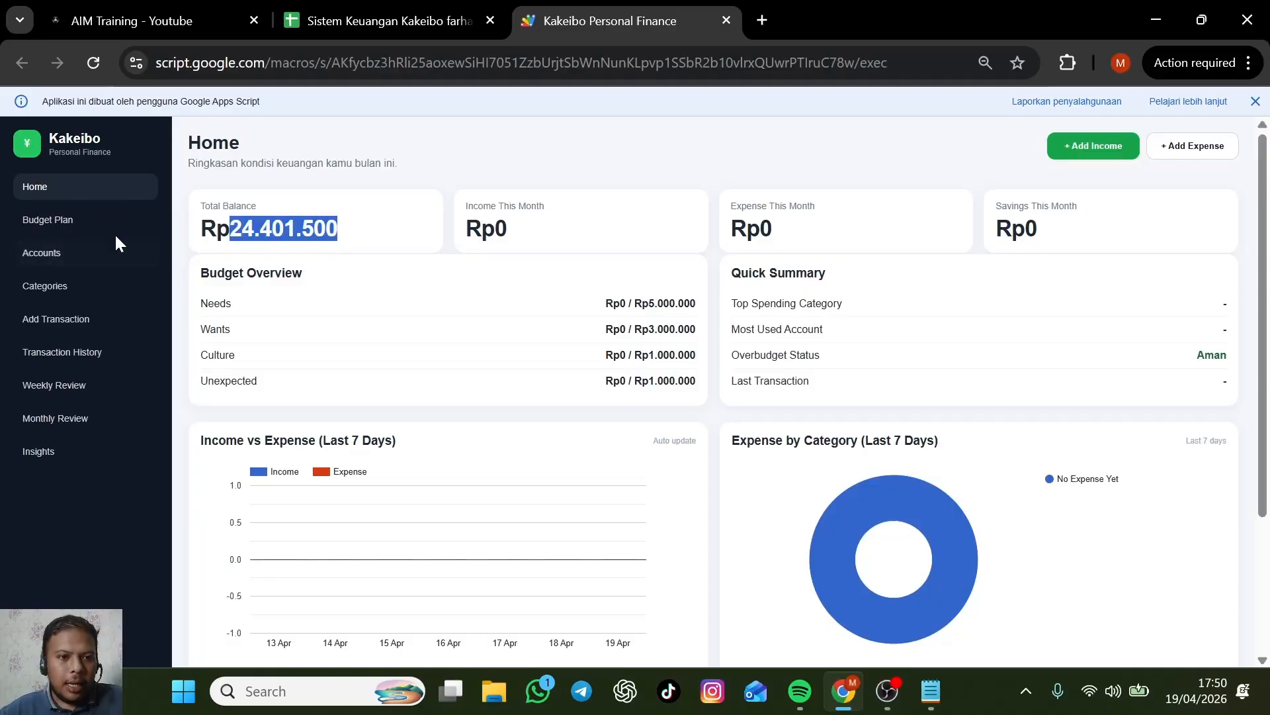
Review the account list and fill in a new account named DANA with the type E-Wallet.
click(114, 248)
scroll(587, 462, down, 2)
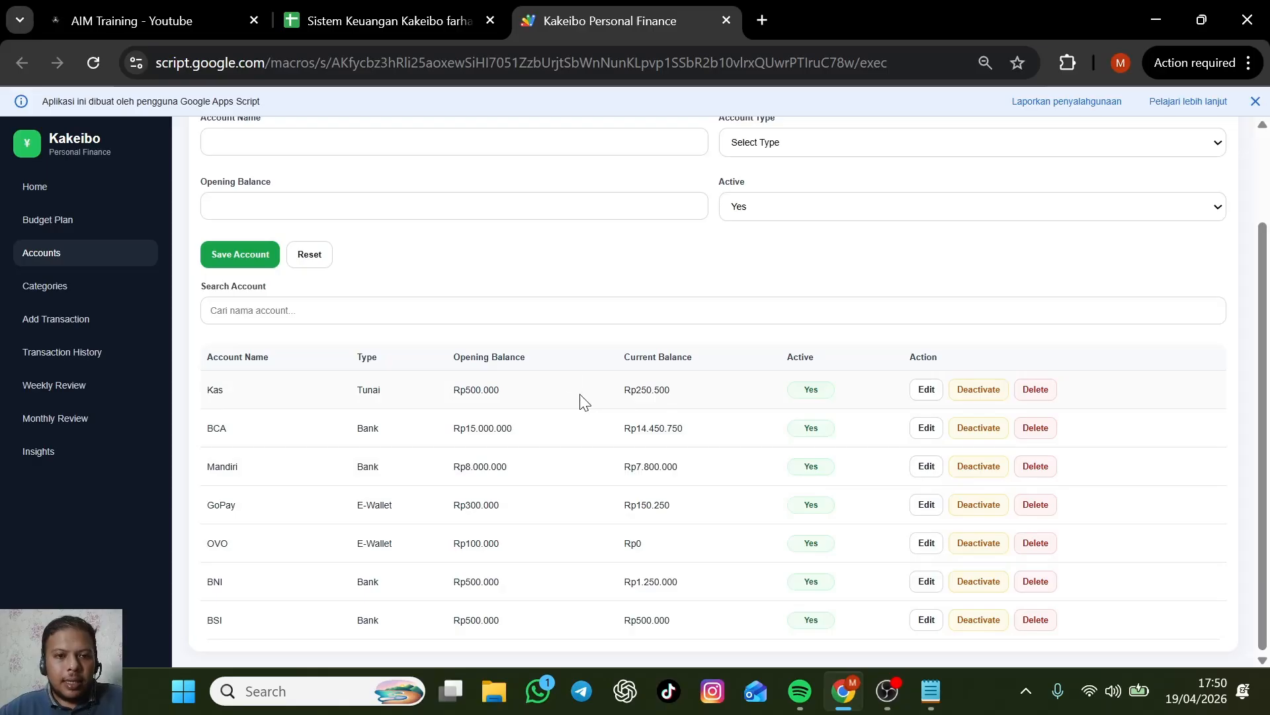
scroll(542, 338, up, 2)
scroll(420, 284, down, 2)
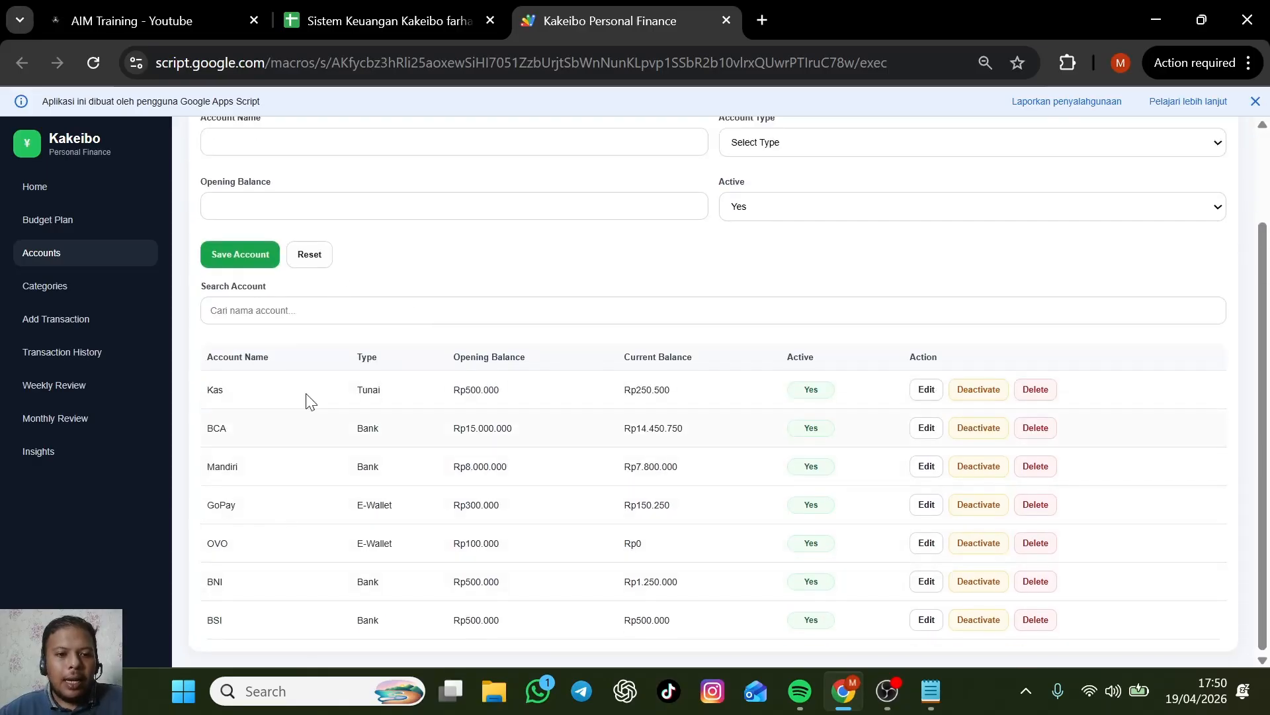
scroll(311, 400, up, 2)
click(334, 259)
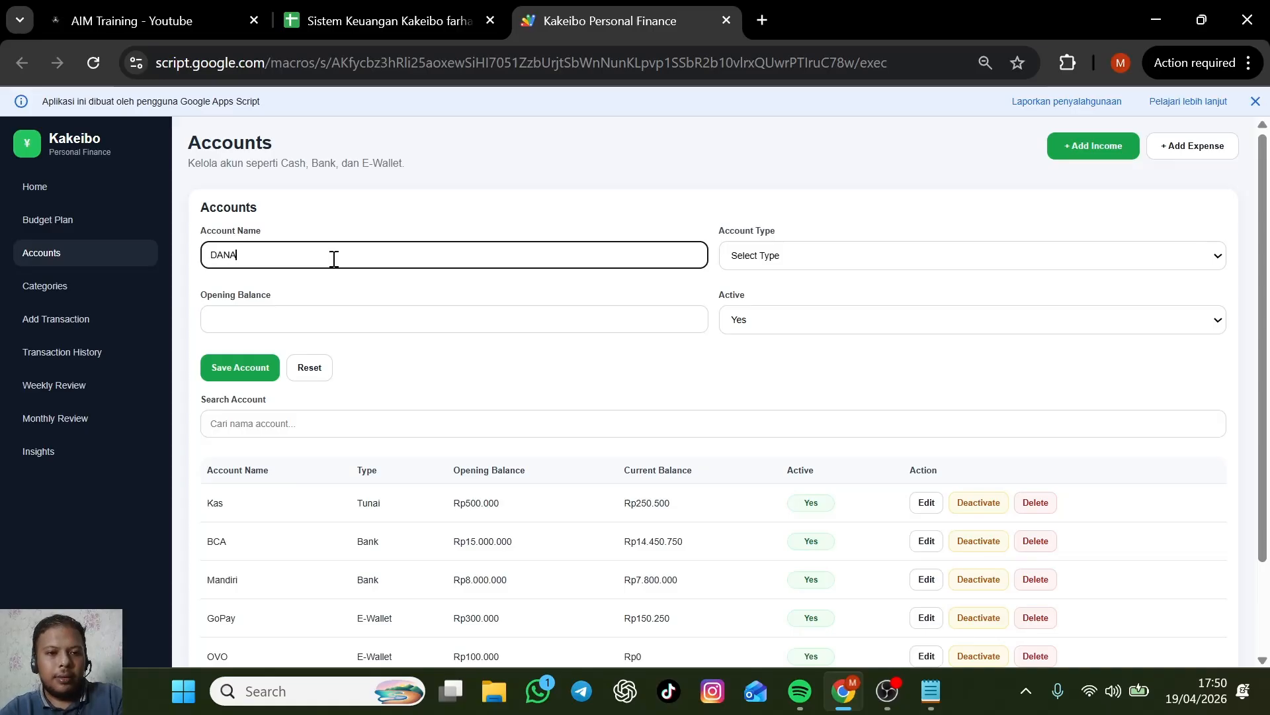
click(904, 254)
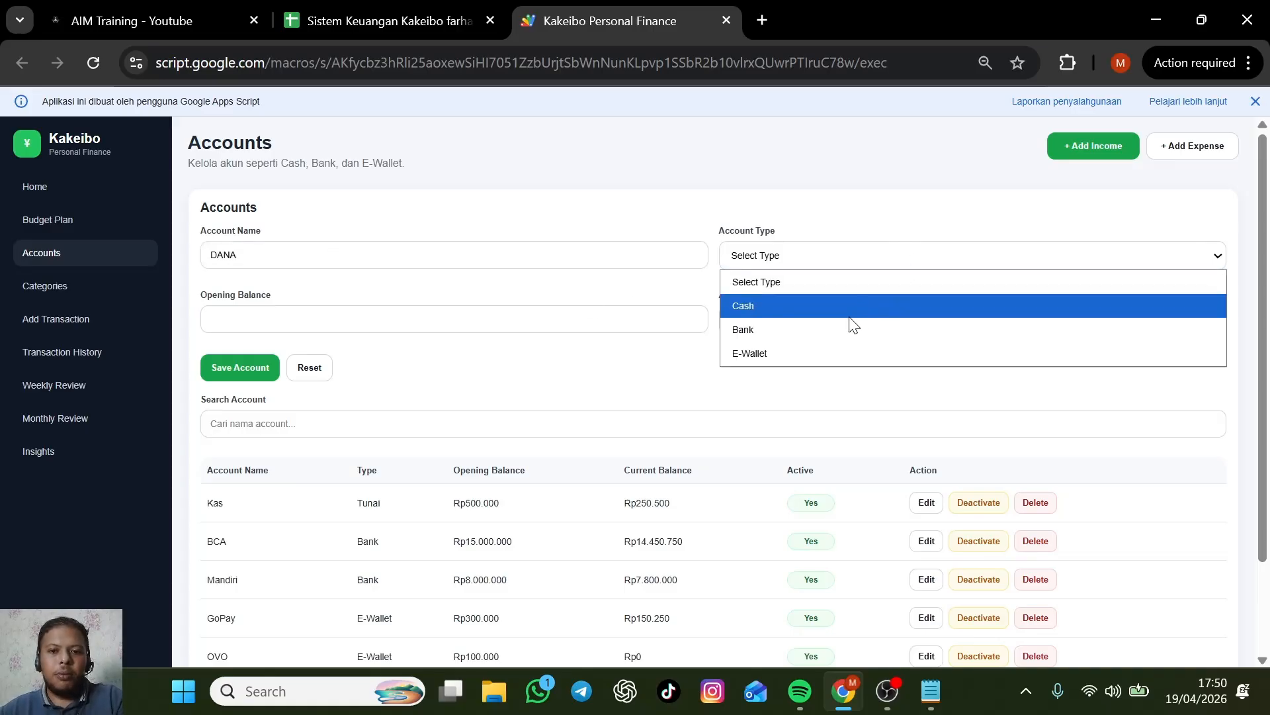
click(804, 352)
click(270, 327)
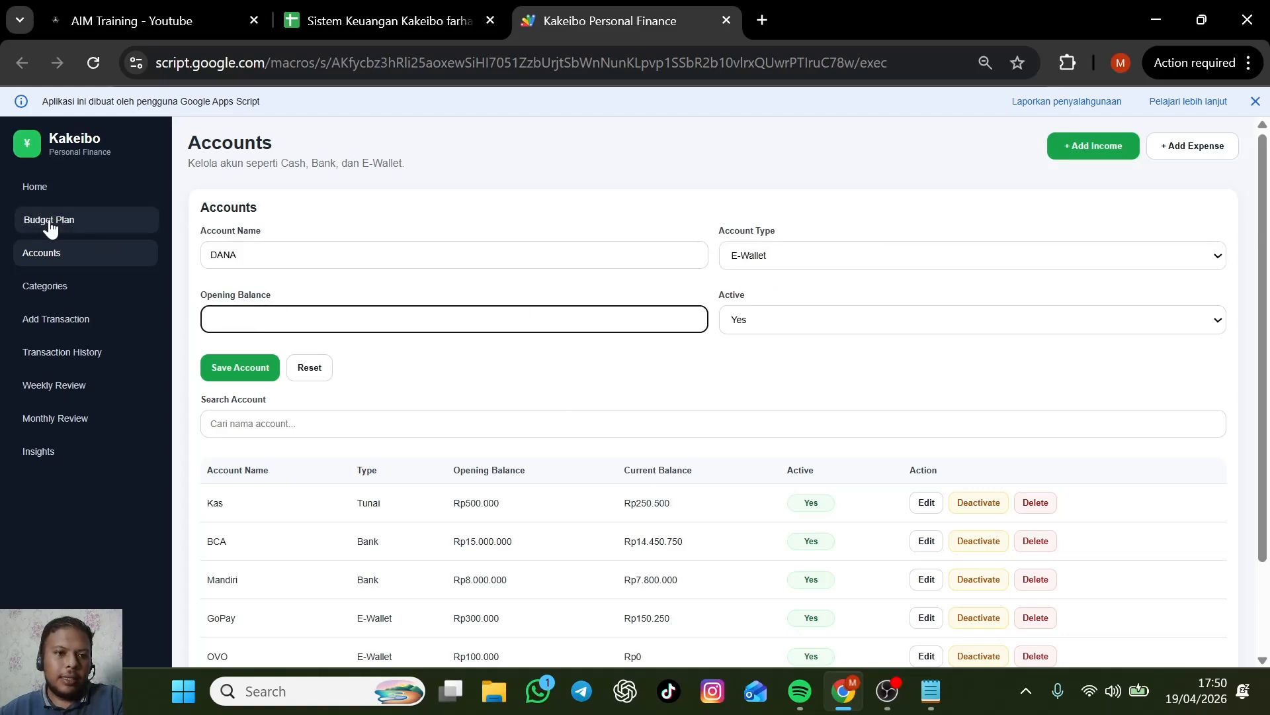
Enter an Opening Balance of Rp1.000.000 for the DANA account and compare it with the Total Balance on the Home page.
click(74, 190)
drag(230, 228, 343, 246)
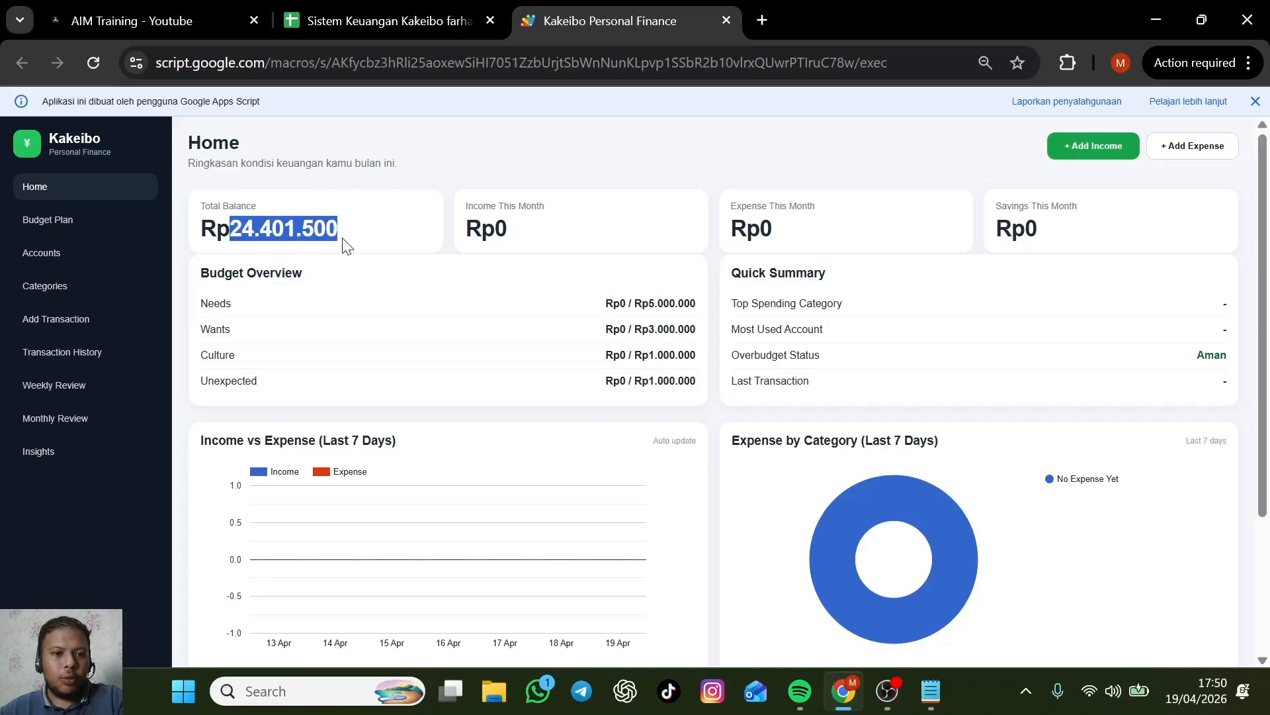
click(39, 220)
click(27, 257)
click(449, 313)
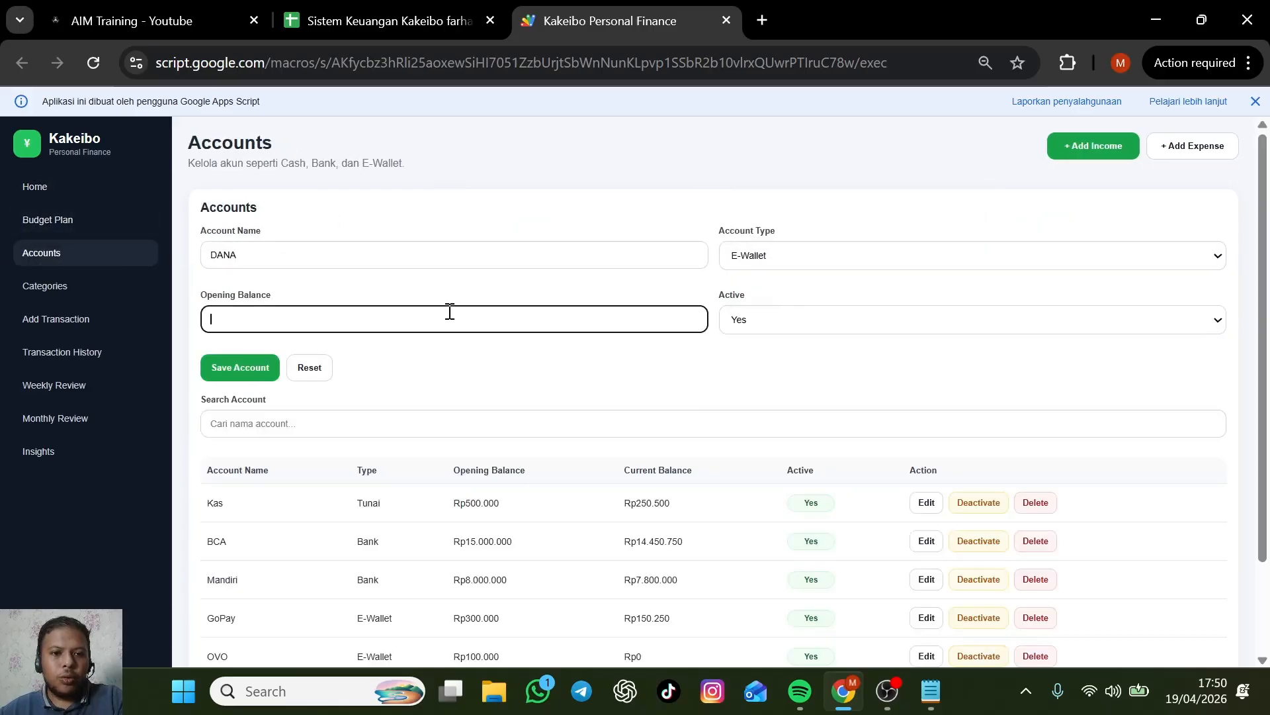
text(1.000.000)
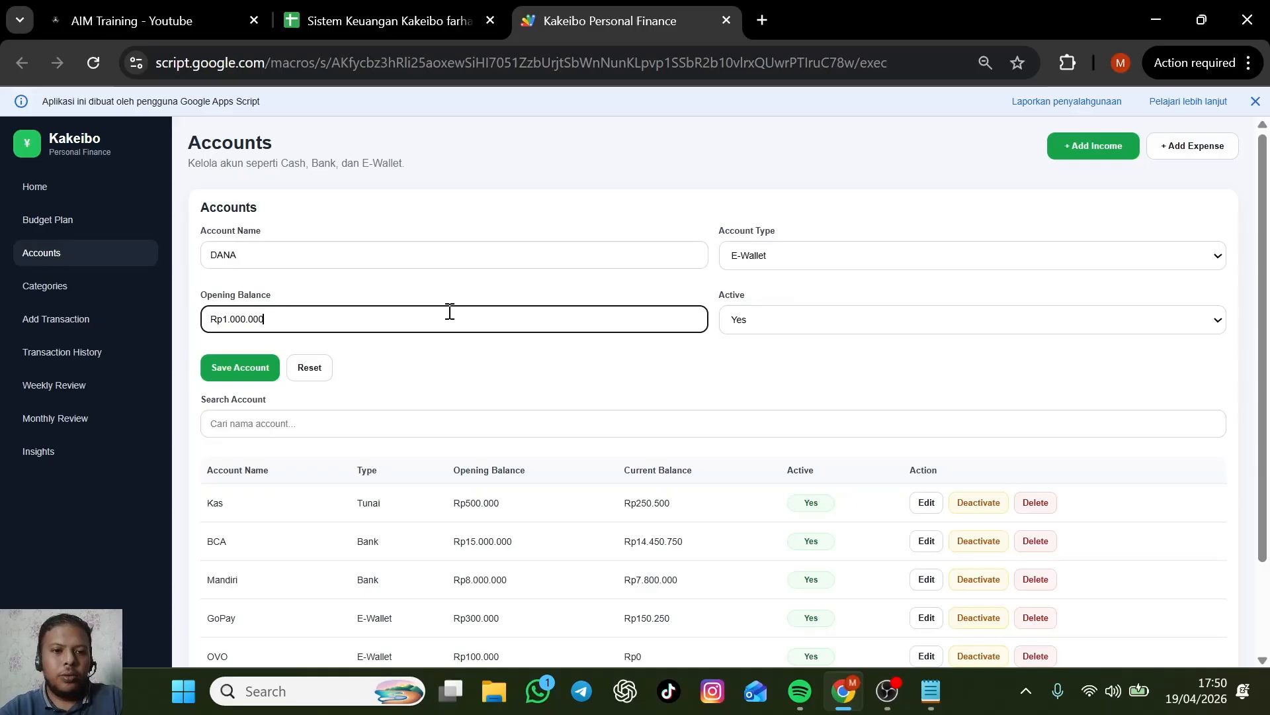
click(84, 194)
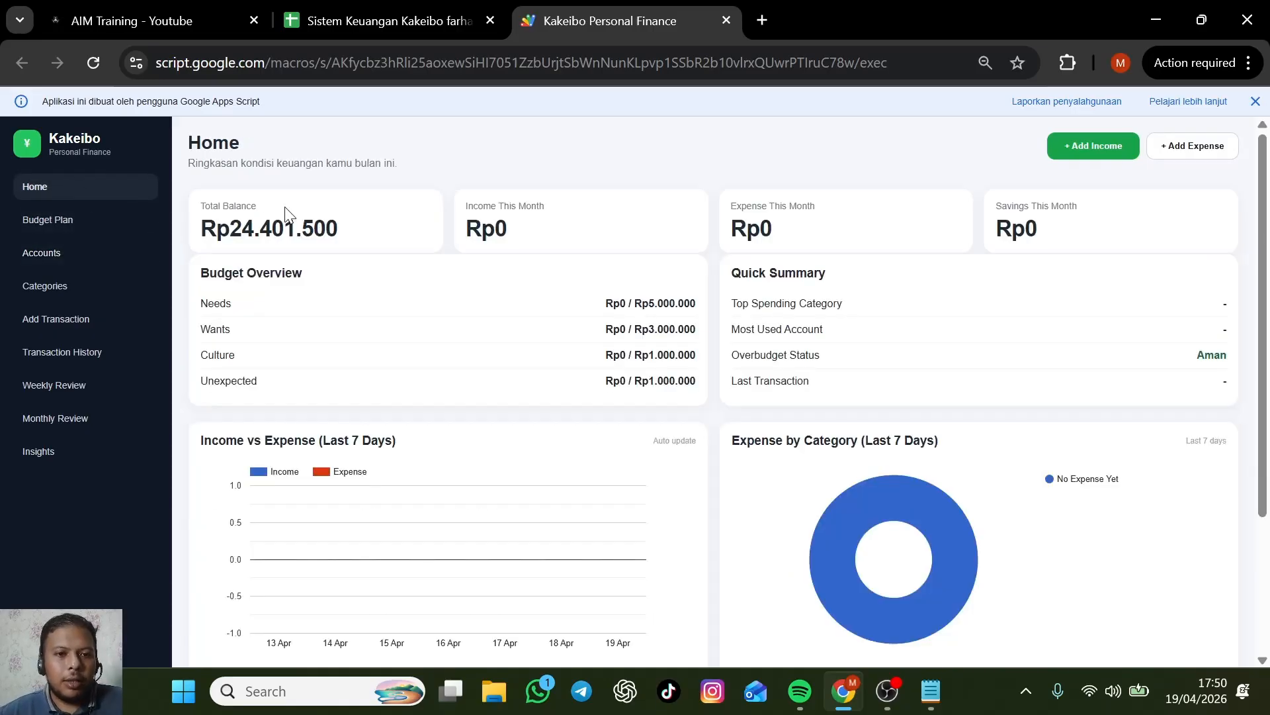
Set the new DANA account's Active status to Yes and save the account.
click(113, 251)
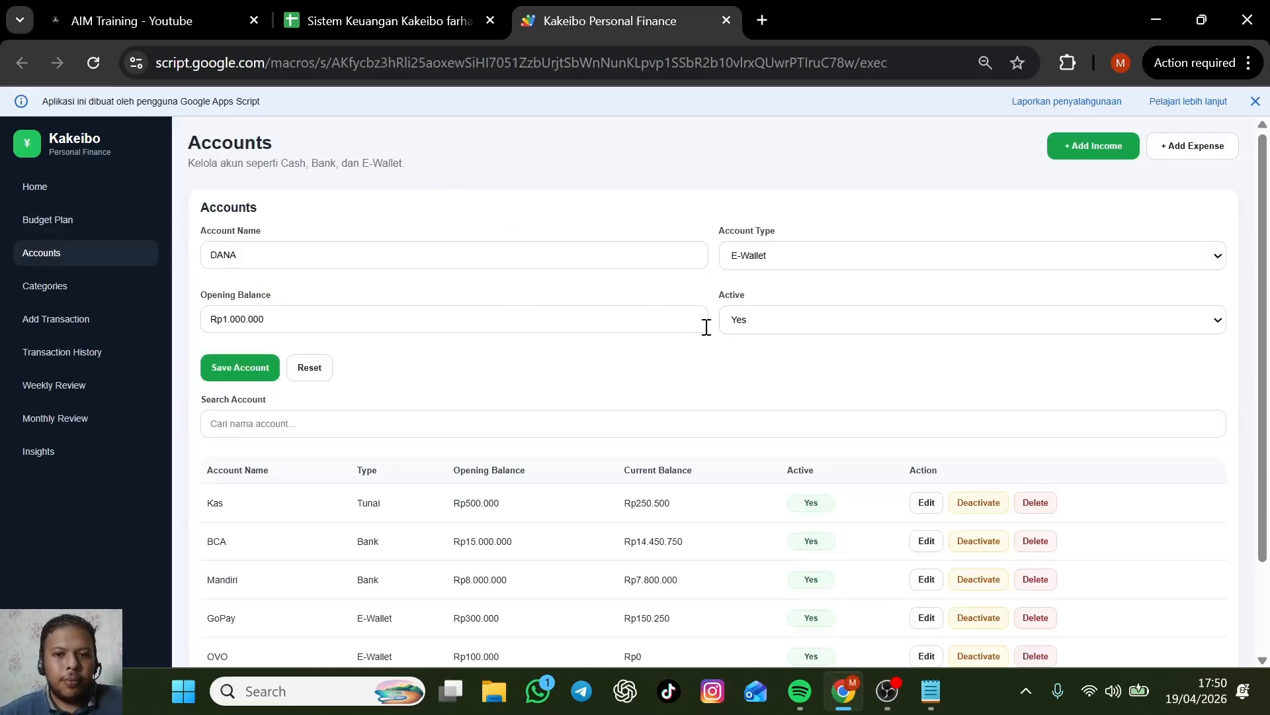
click(818, 324)
click(796, 343)
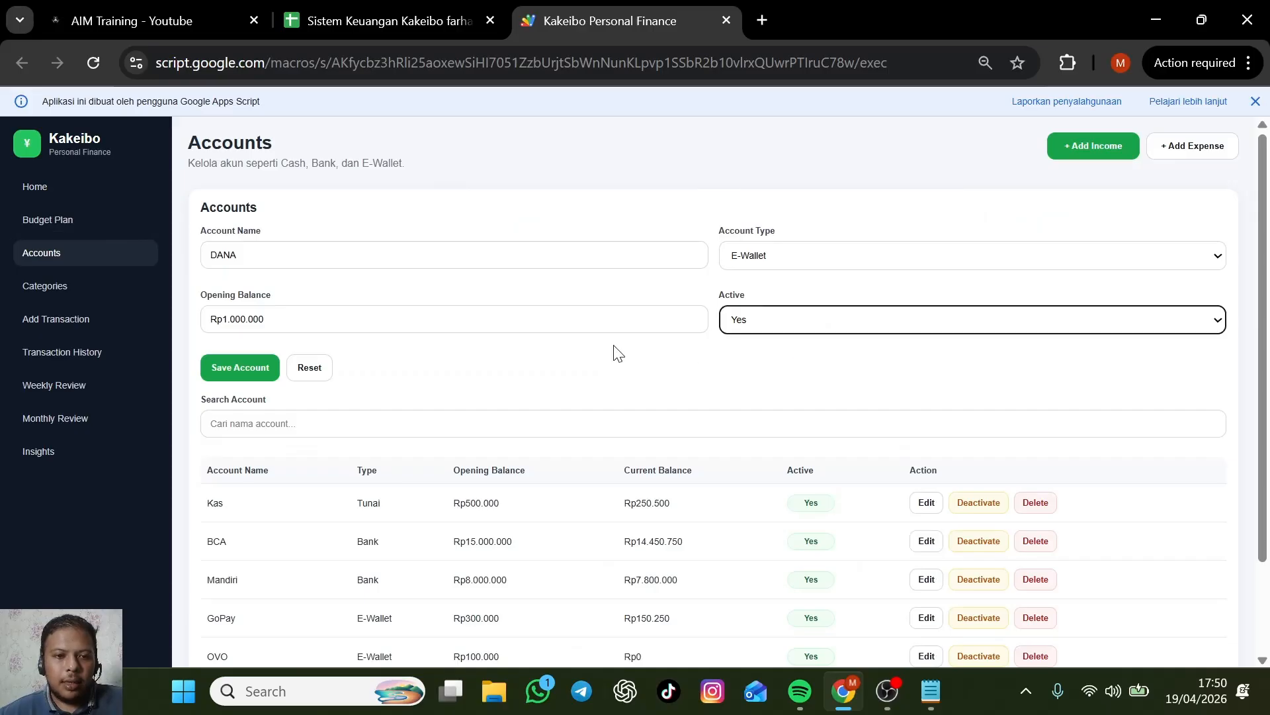
click(240, 374)
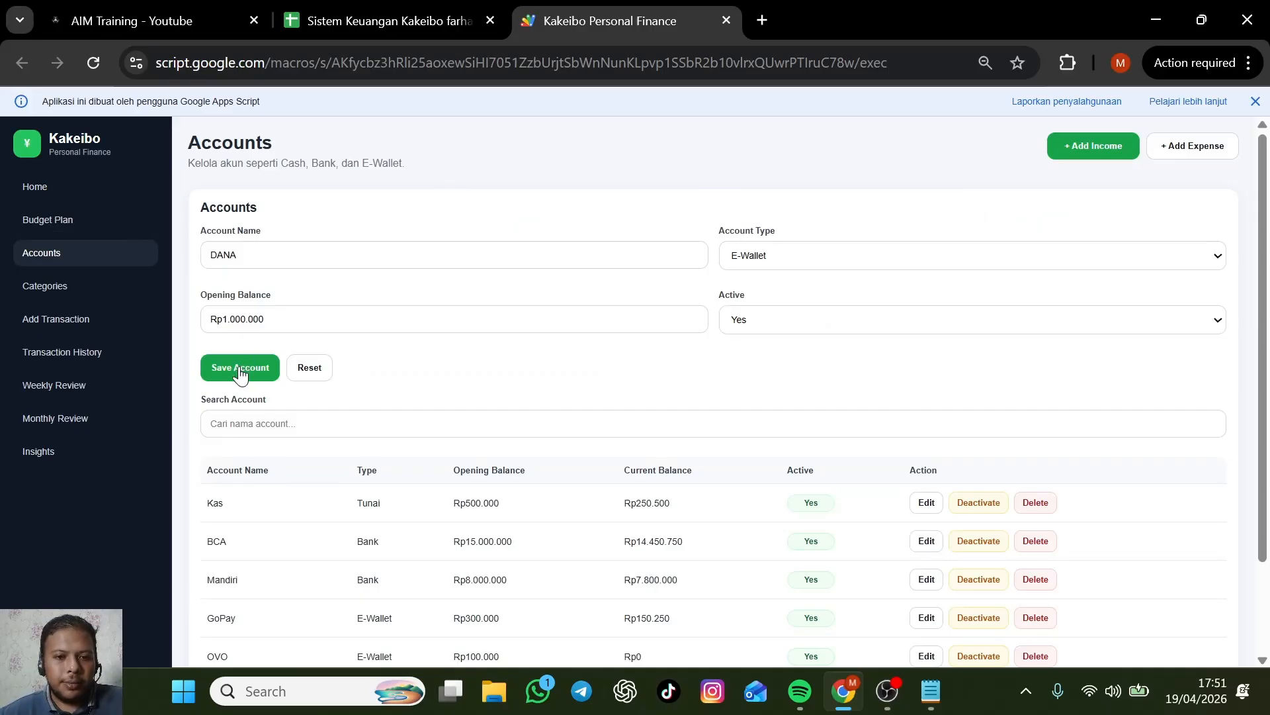
Check the DANA account's opening and current balances in the account list.
scroll(517, 358, down, 2)
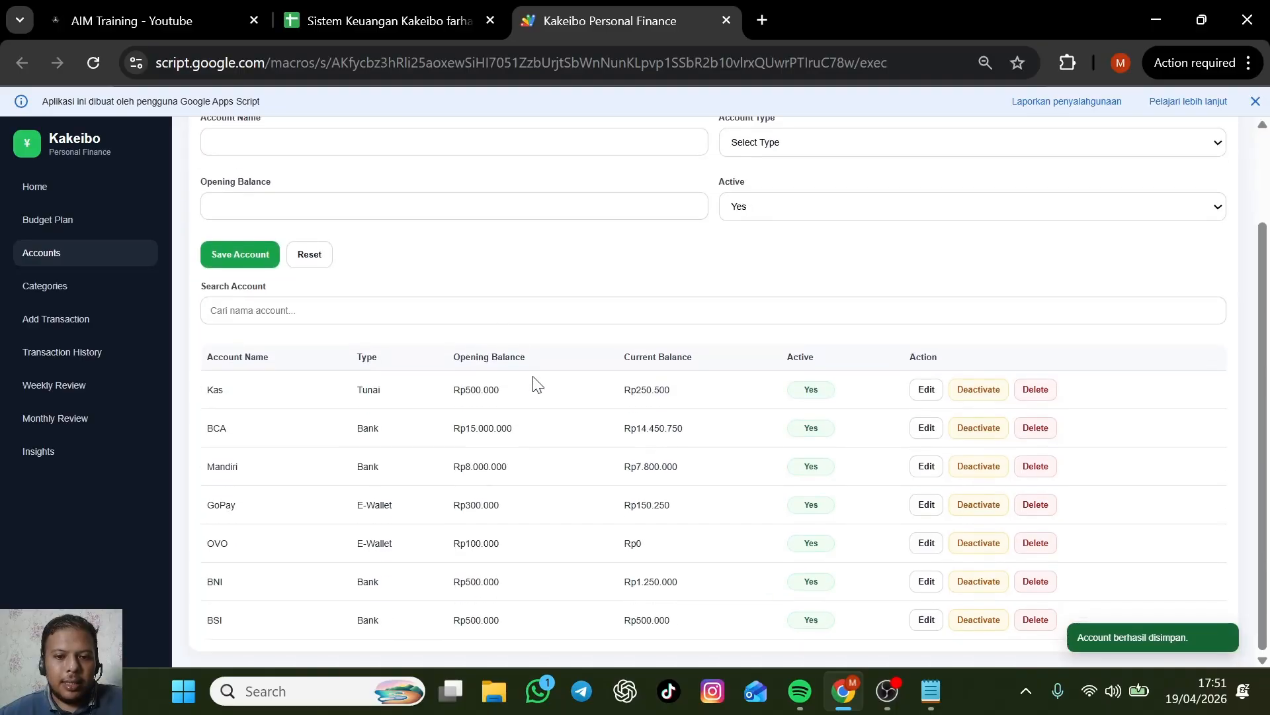
scroll(418, 539, down, 1)
drag(461, 619, 507, 618)
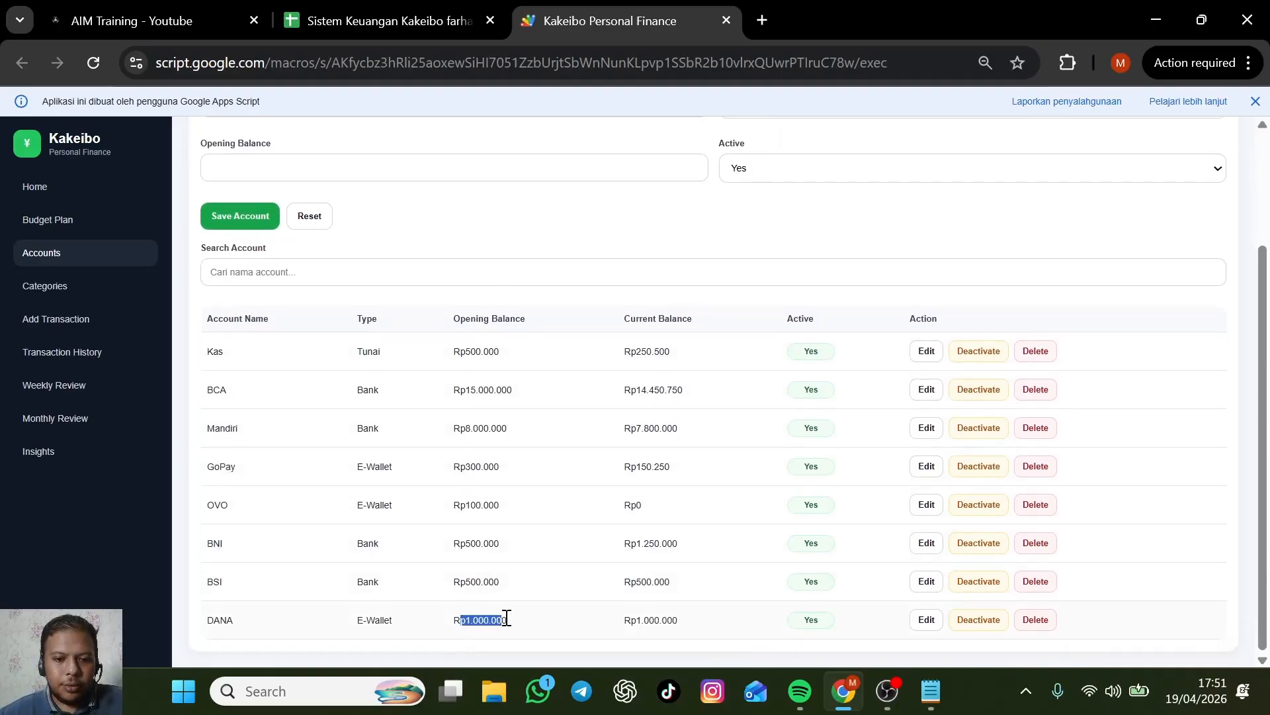
drag(461, 317, 563, 324)
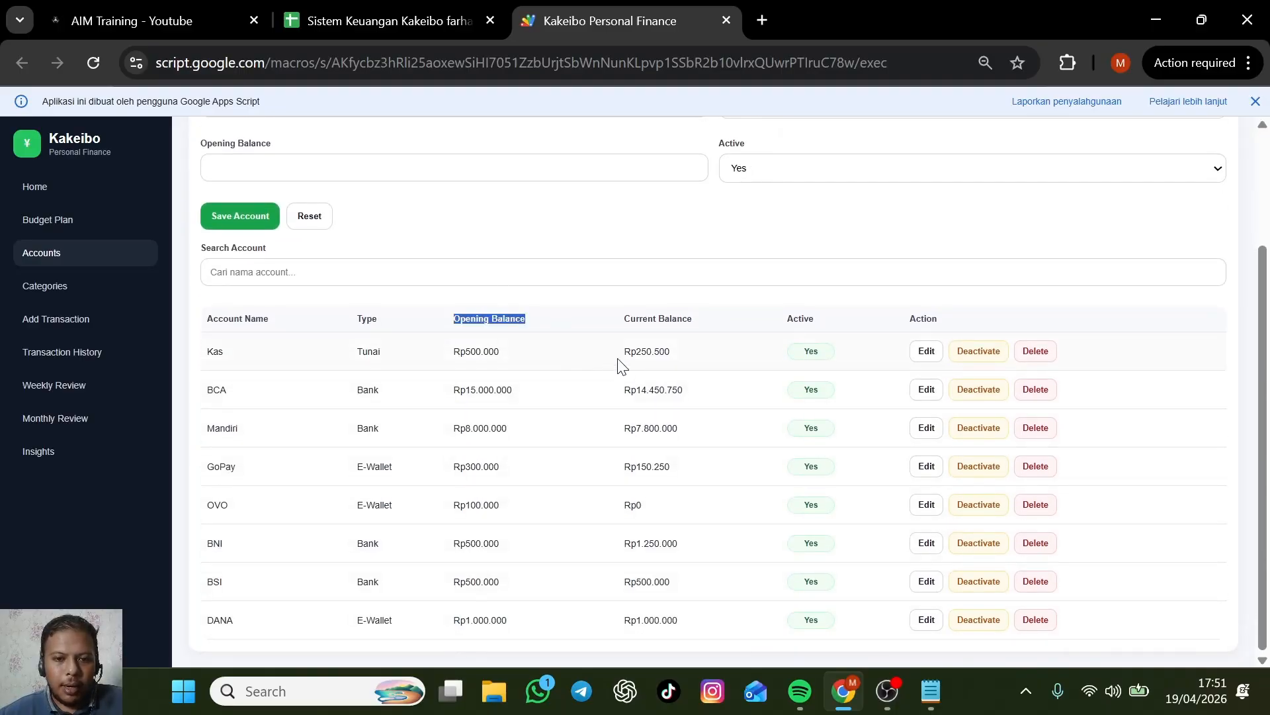
drag(634, 619, 683, 625)
scroll(535, 446, up, 3)
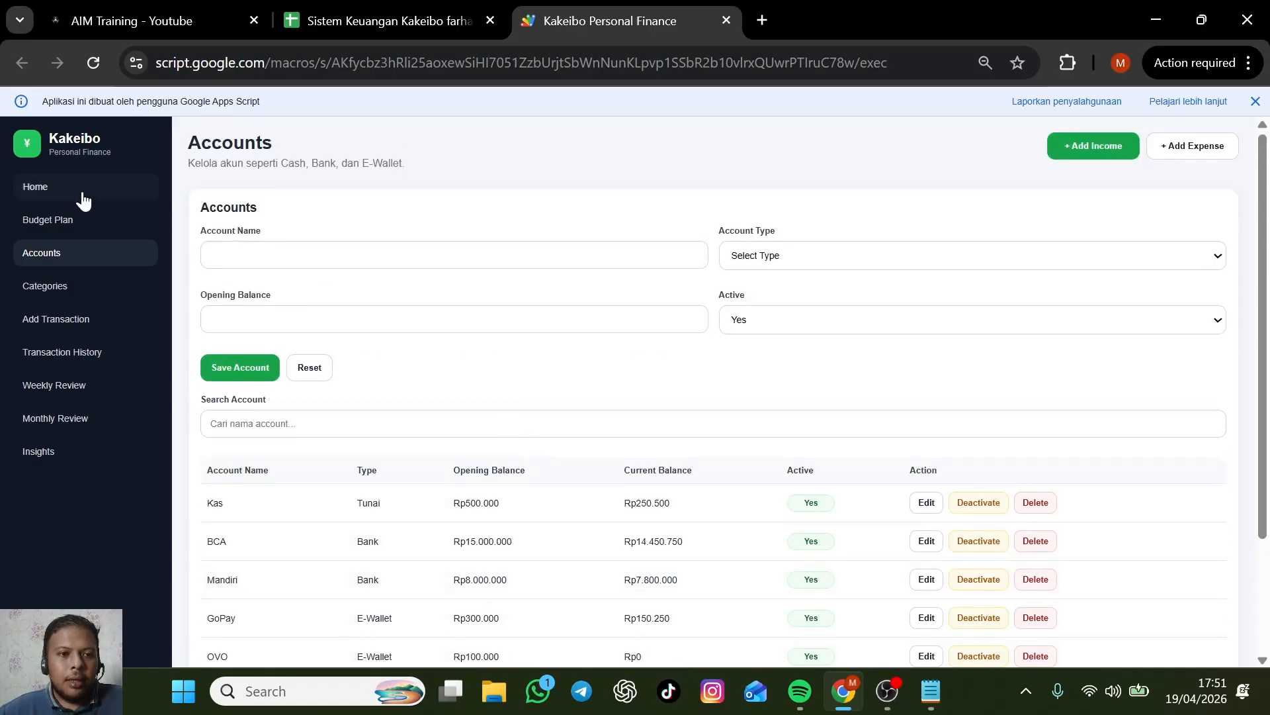
Check the Total Balance on the Home page with the DANA account added.
click(79, 195)
drag(230, 228, 345, 236)
click(314, 228)
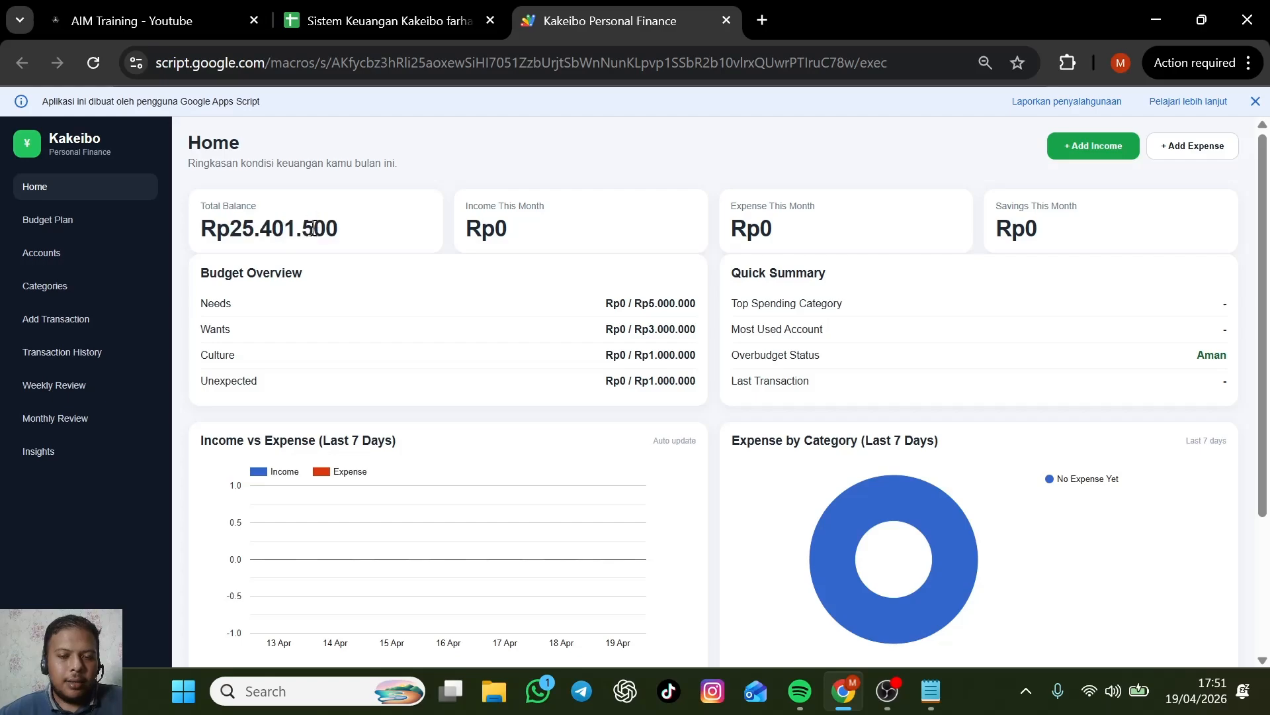
Delete the DANA e-wallet account from the account list and confirm the permanent deletion.
click(81, 256)
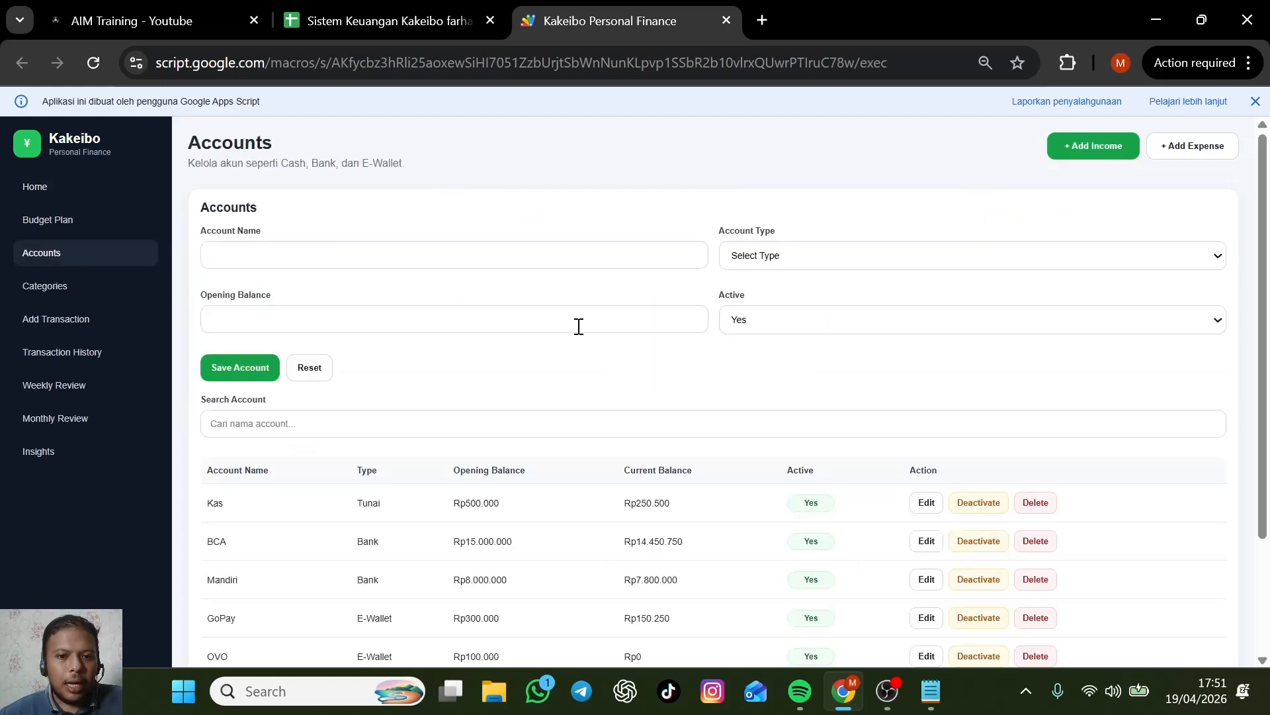
scroll(579, 326, down, 3)
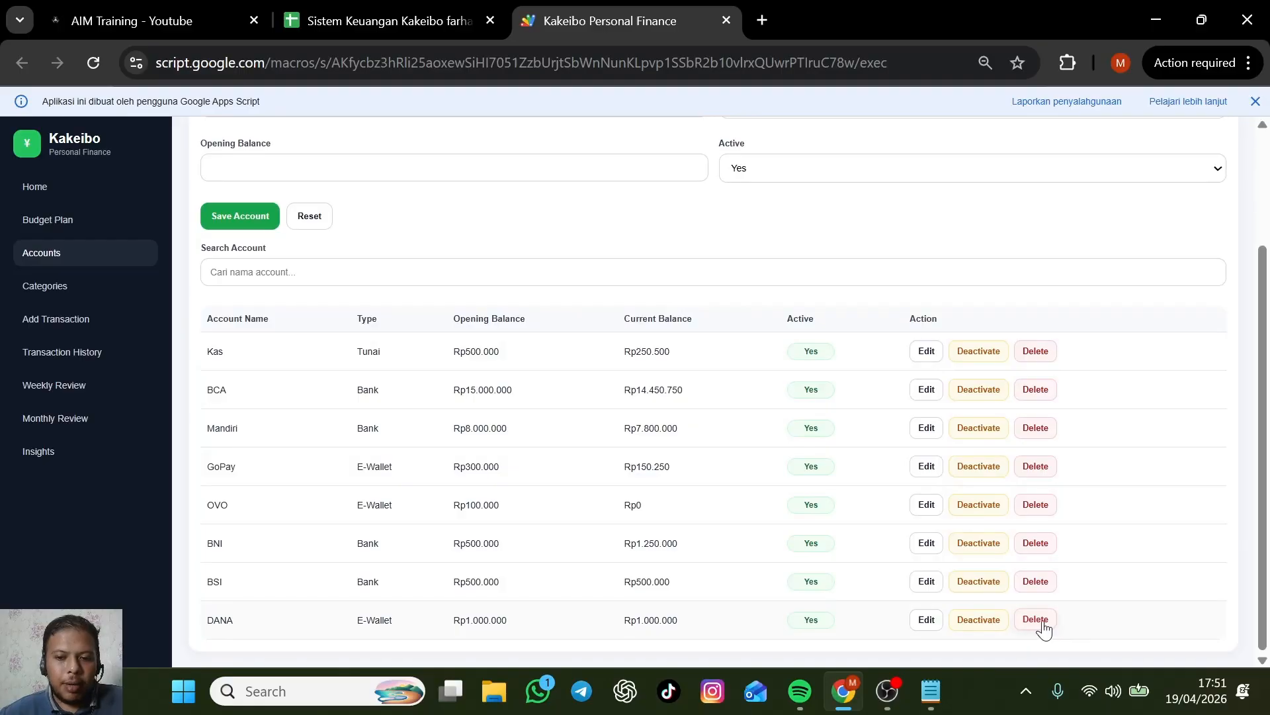
drag(632, 620, 685, 622)
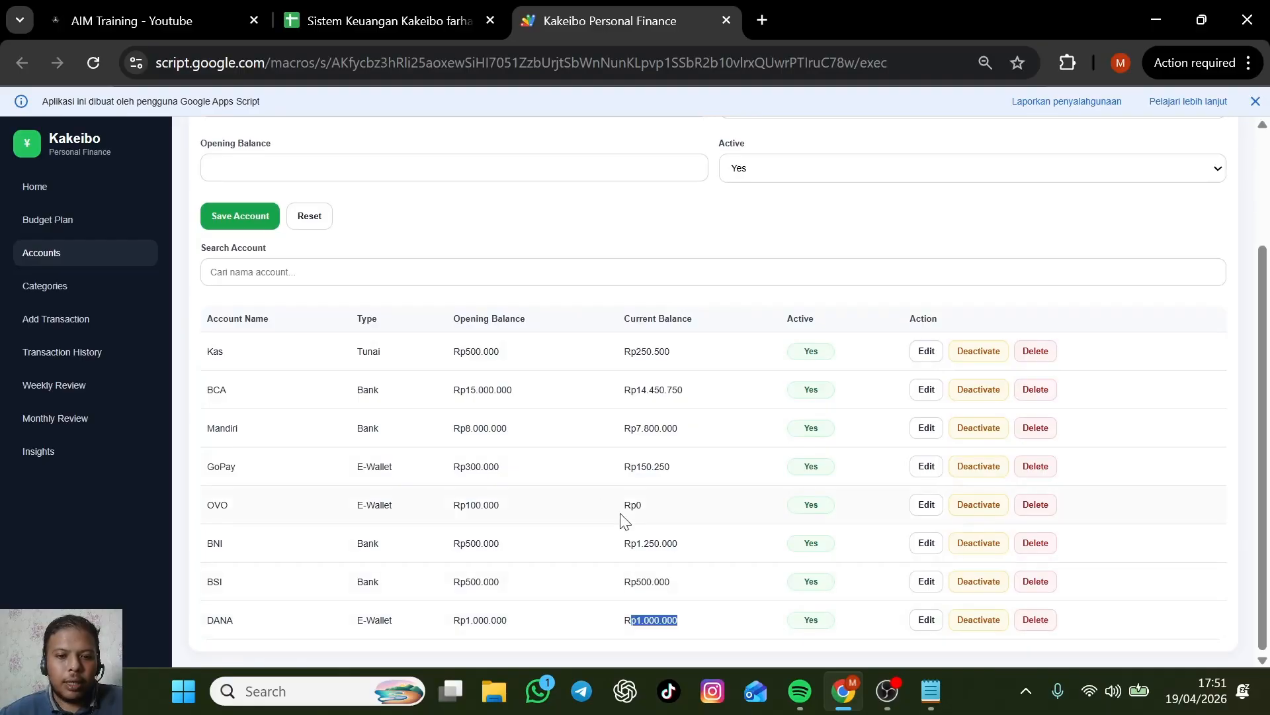
click(681, 634)
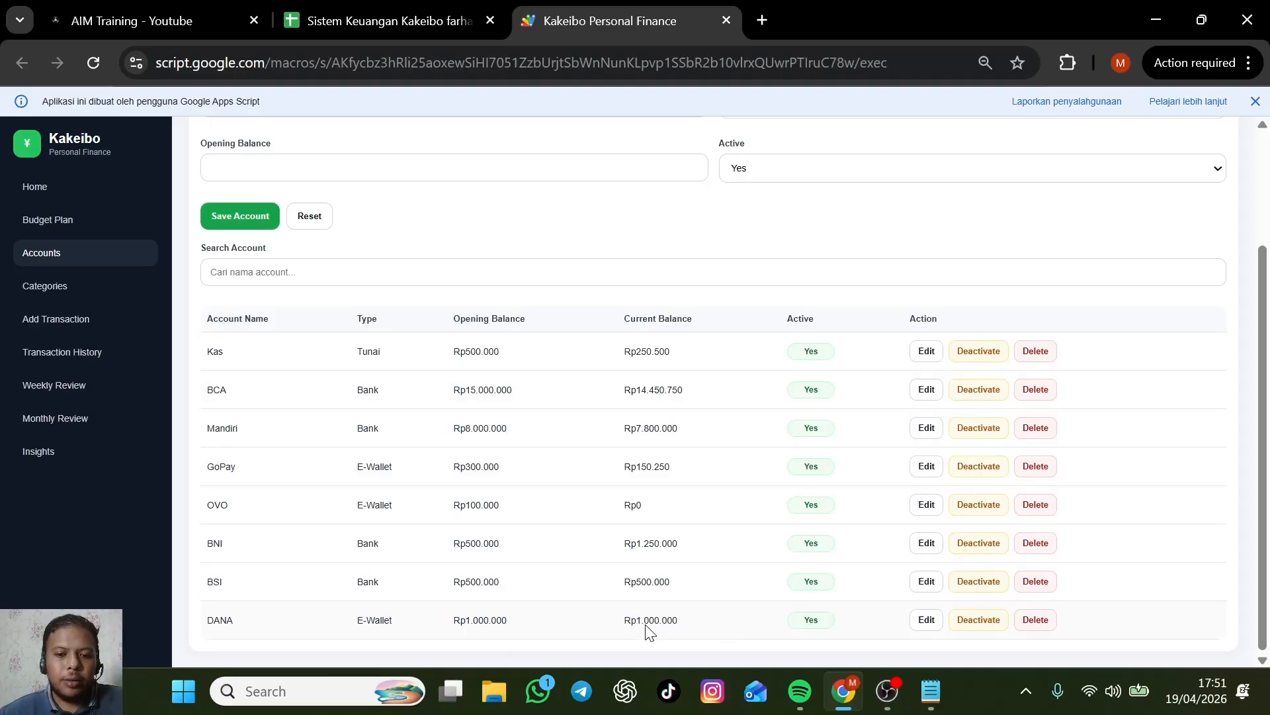
click(1036, 620)
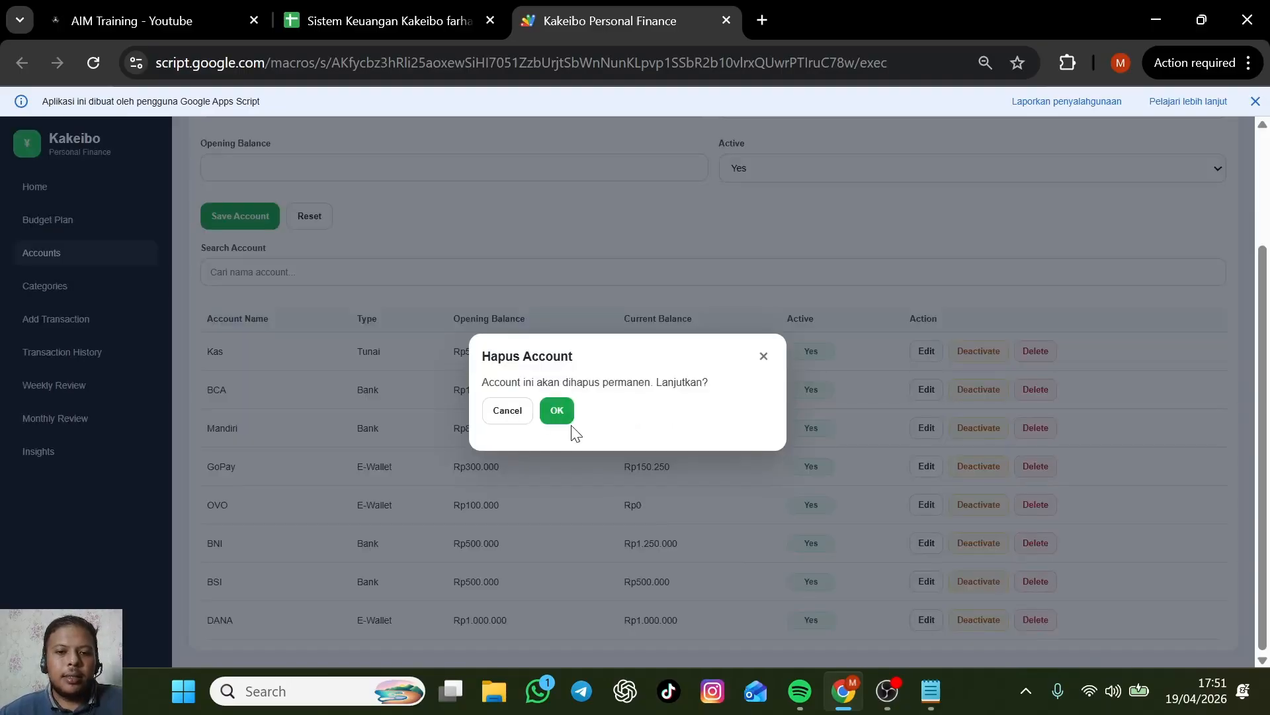
click(558, 411)
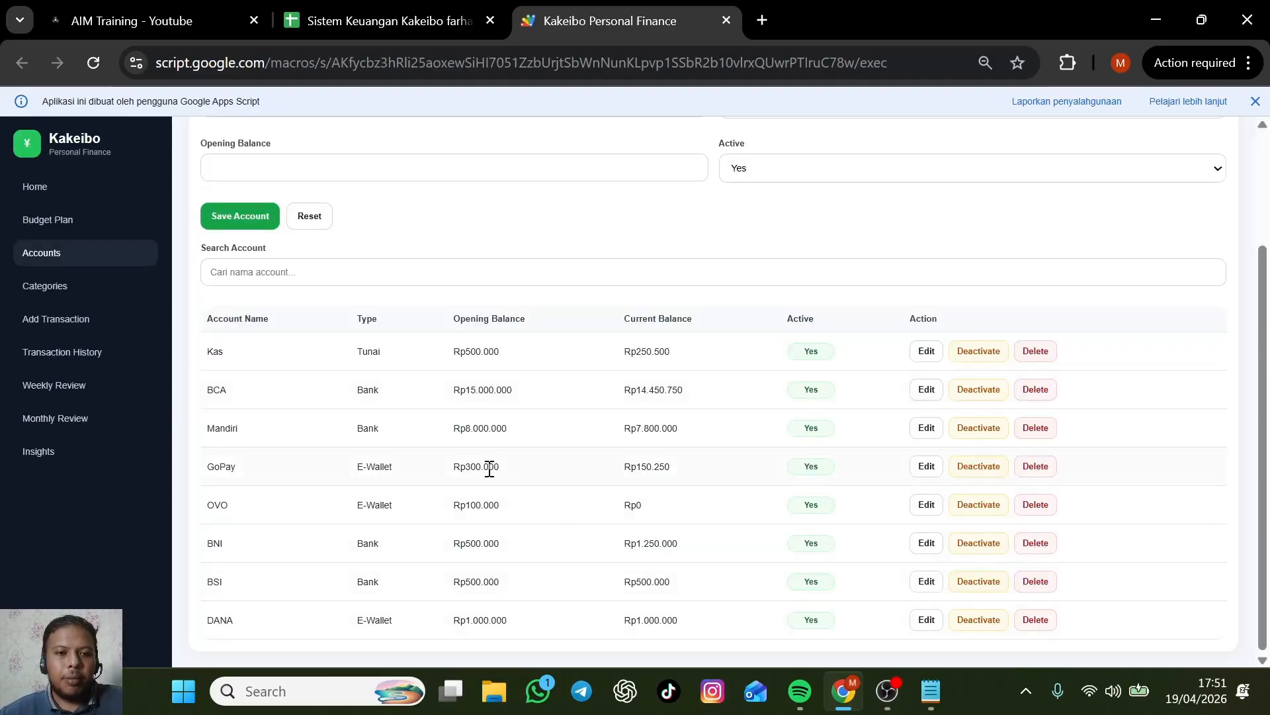
scroll(662, 463, down, 5)
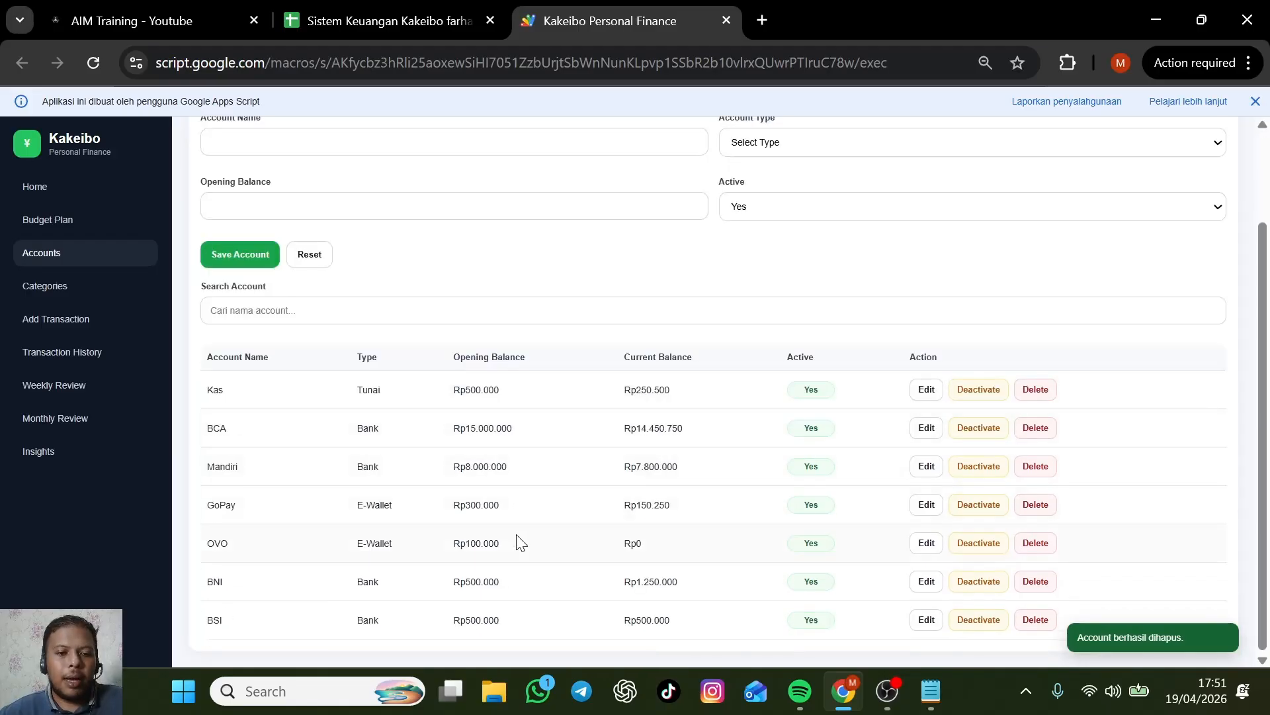
Recheck the Total Balance on the Home page without the DANA account and return to the account list.
scroll(239, 352, up, 2)
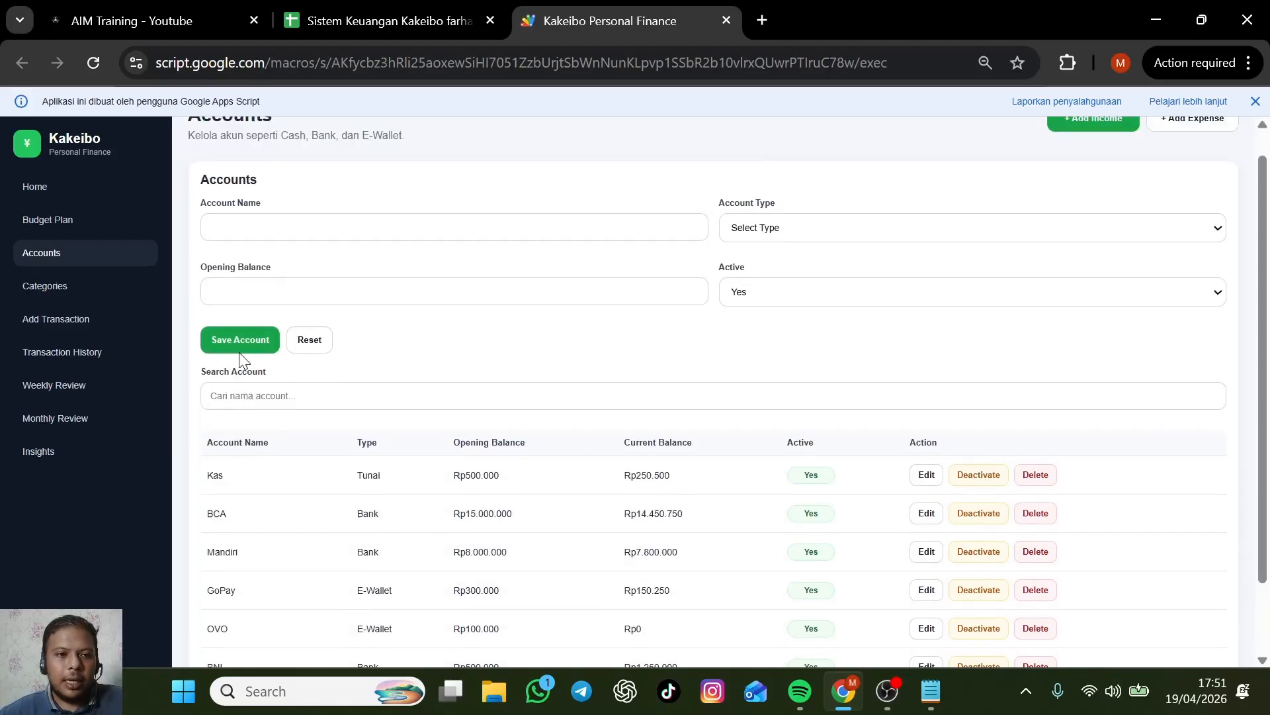
click(71, 192)
drag(229, 228, 406, 232)
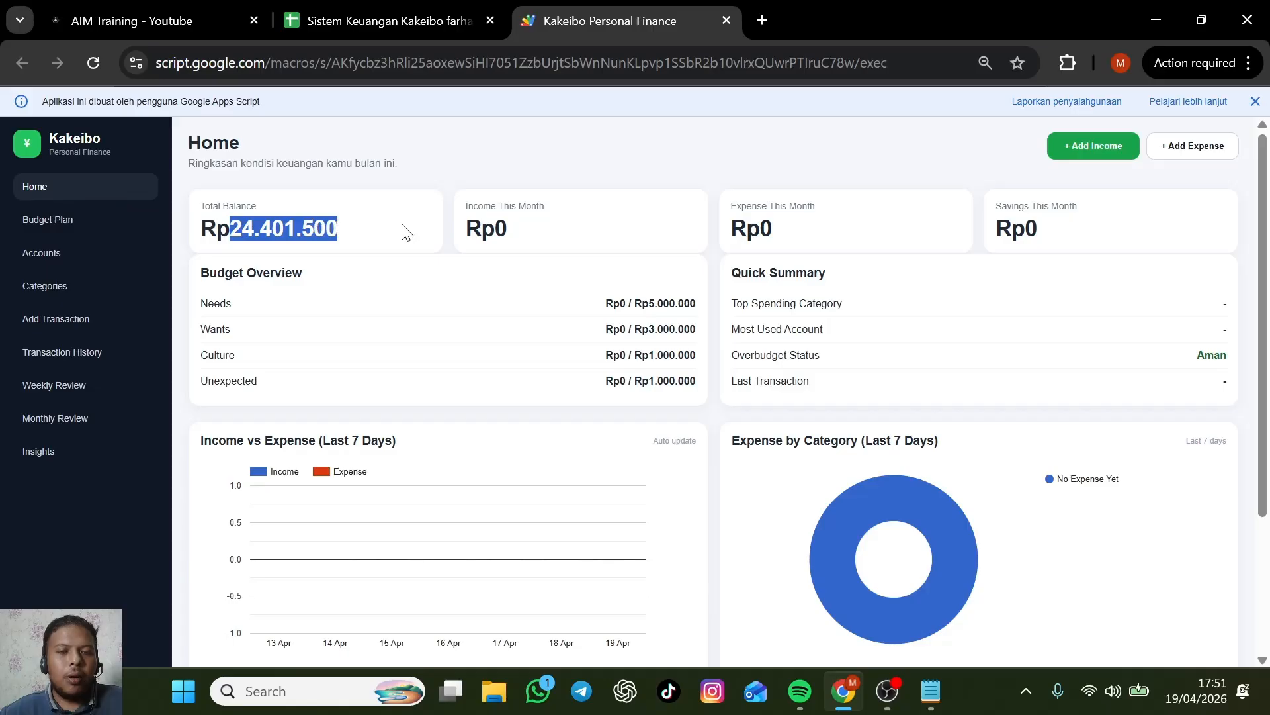
click(297, 250)
click(41, 257)
scroll(569, 434, down, 2)
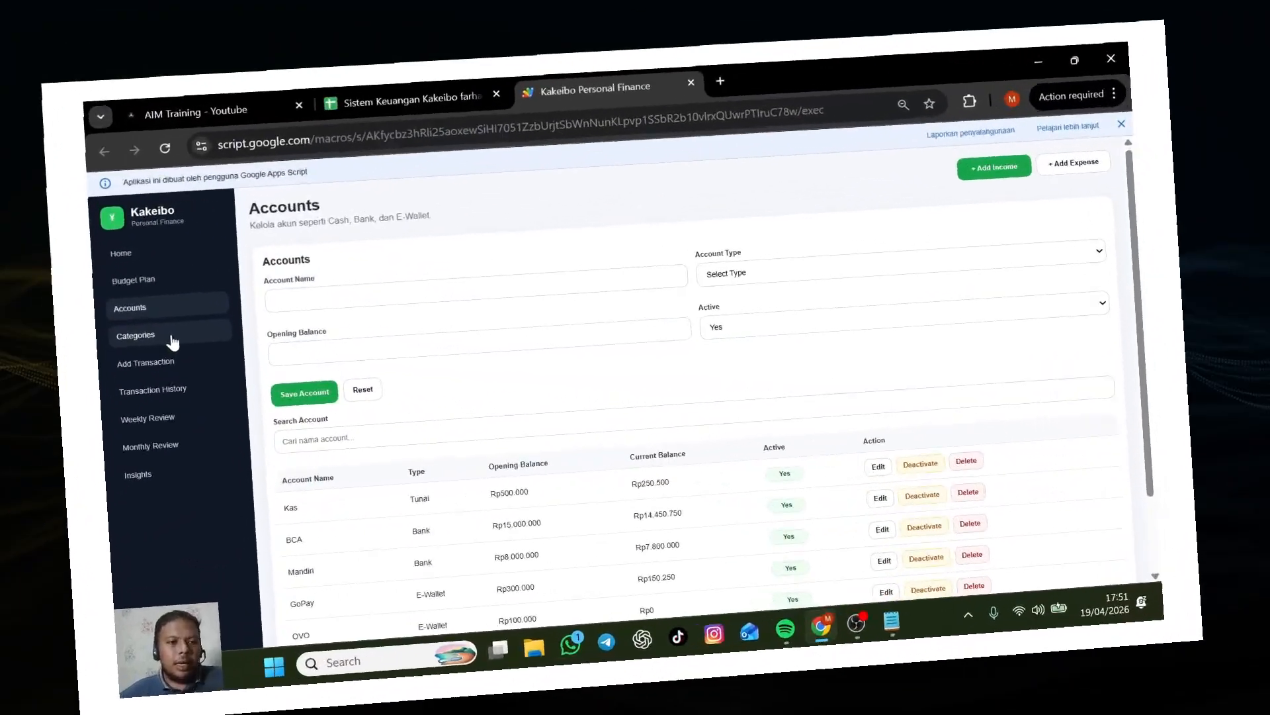
Open the Categories page and look through the whole category list.
click(172, 342)
scroll(608, 286, down, 5)
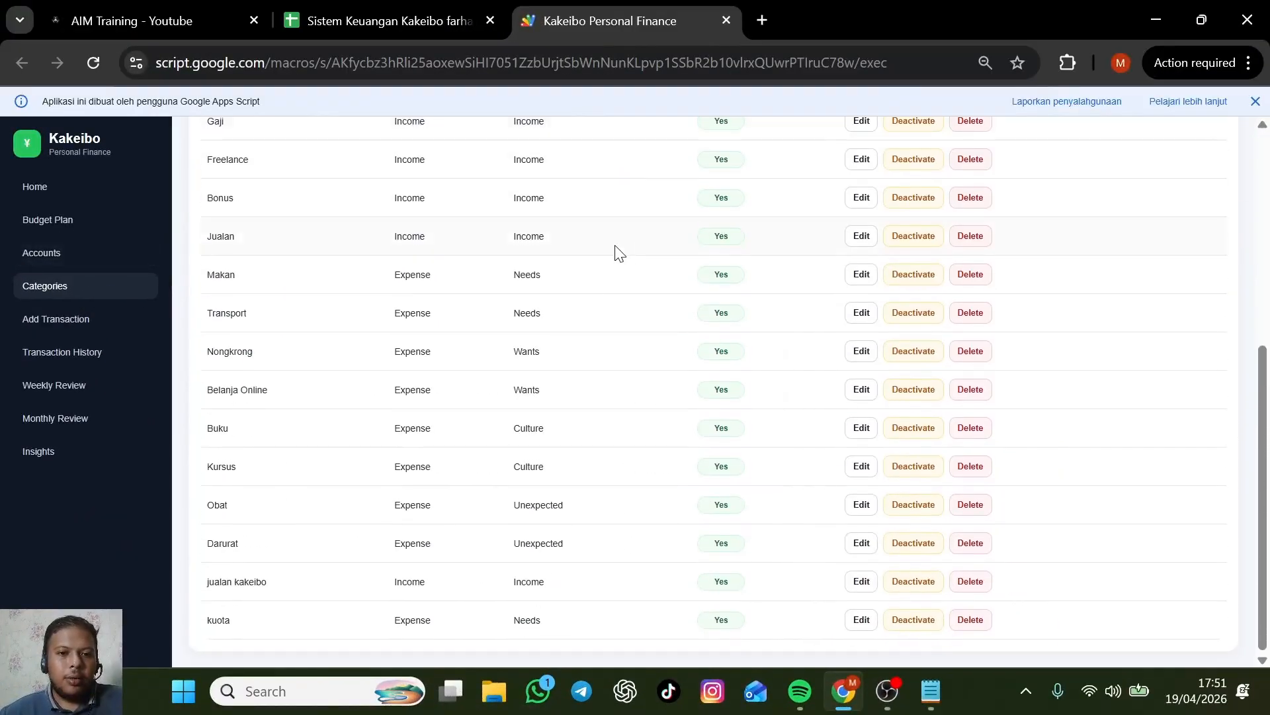
scroll(513, 291, up, 6)
scroll(505, 283, down, 3)
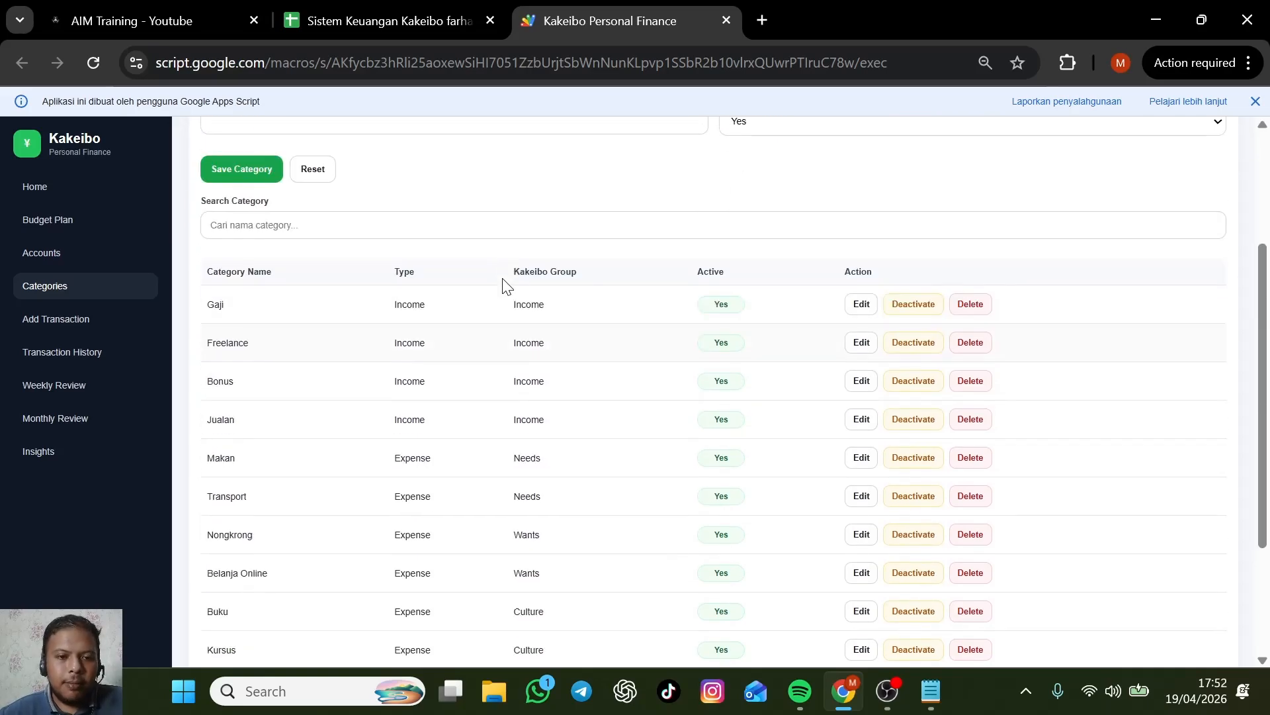
scroll(502, 285, down, 2)
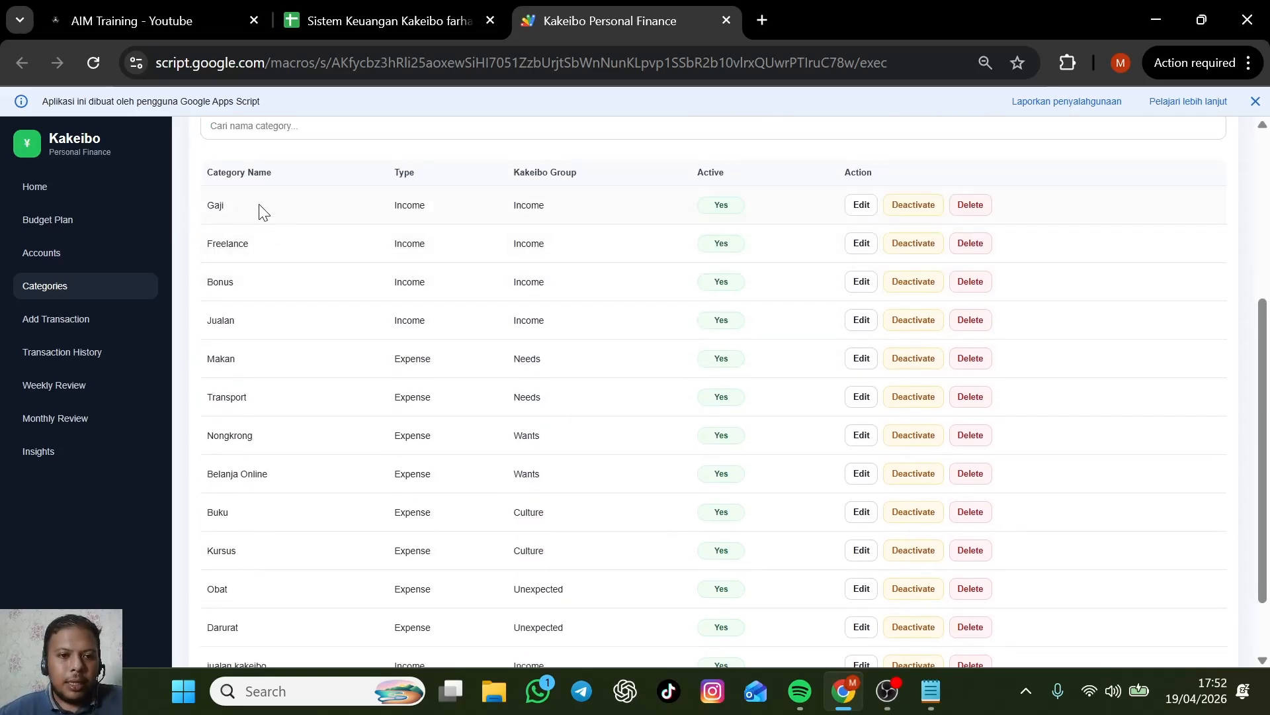
Examine the income categories Gaji, Freelance, Bonus and Jualan in the category list.
double_click(420, 208)
drag(474, 259, 252, 261)
drag(478, 292, 265, 301)
drag(457, 324, 207, 307)
click(461, 267)
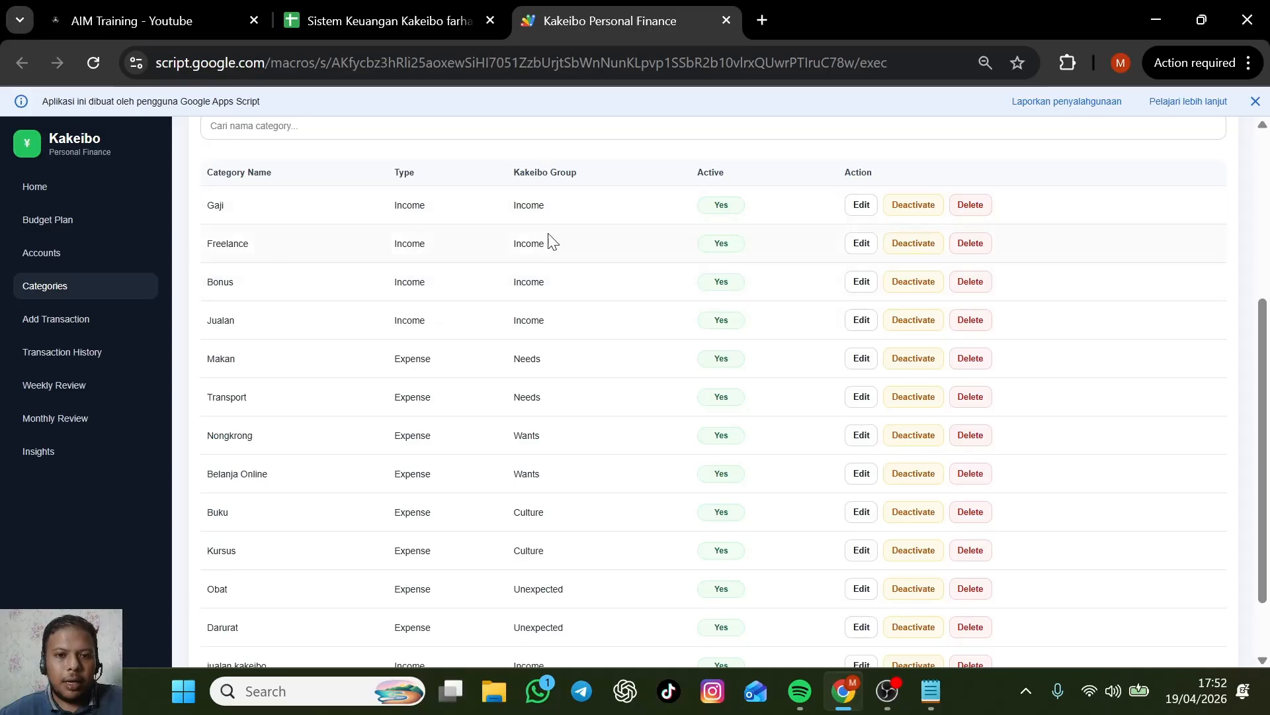
scroll(544, 316, down, 2)
scroll(519, 319, up, 2)
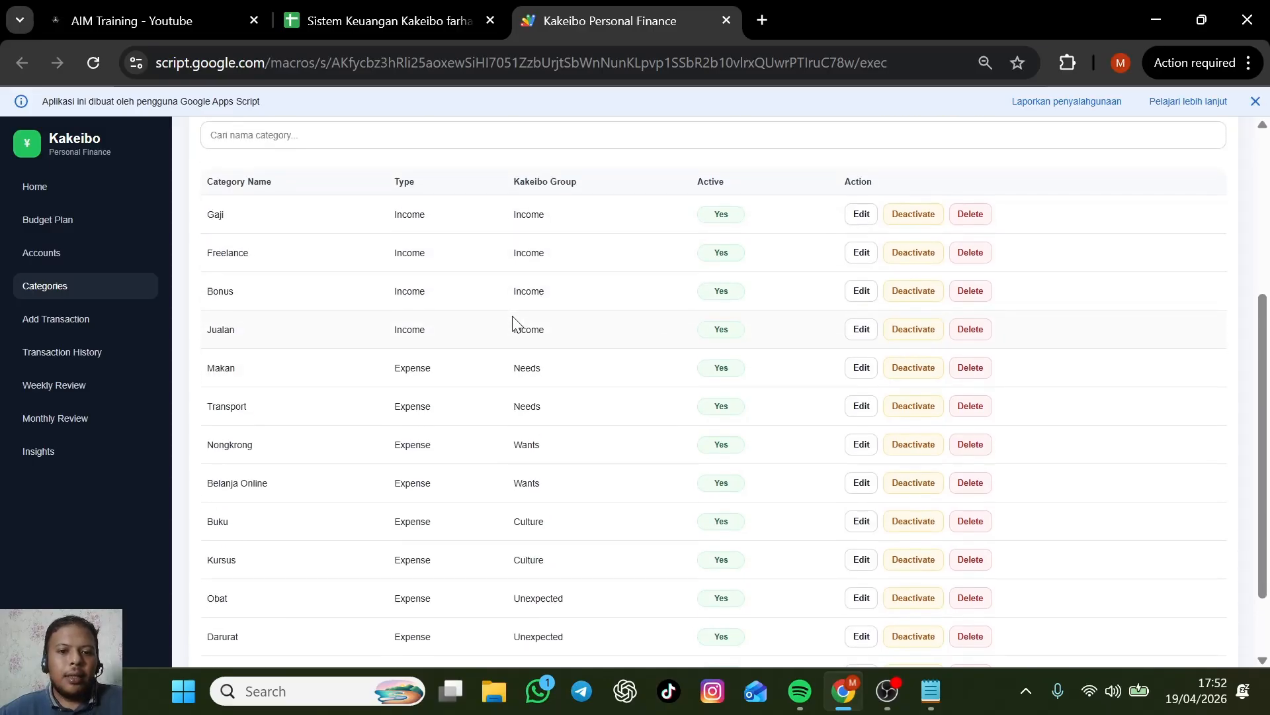
Examine the expense categories in the list, starting with Makan and its type.
scroll(476, 308, down, 2)
double_click(396, 275)
drag(292, 272, 208, 269)
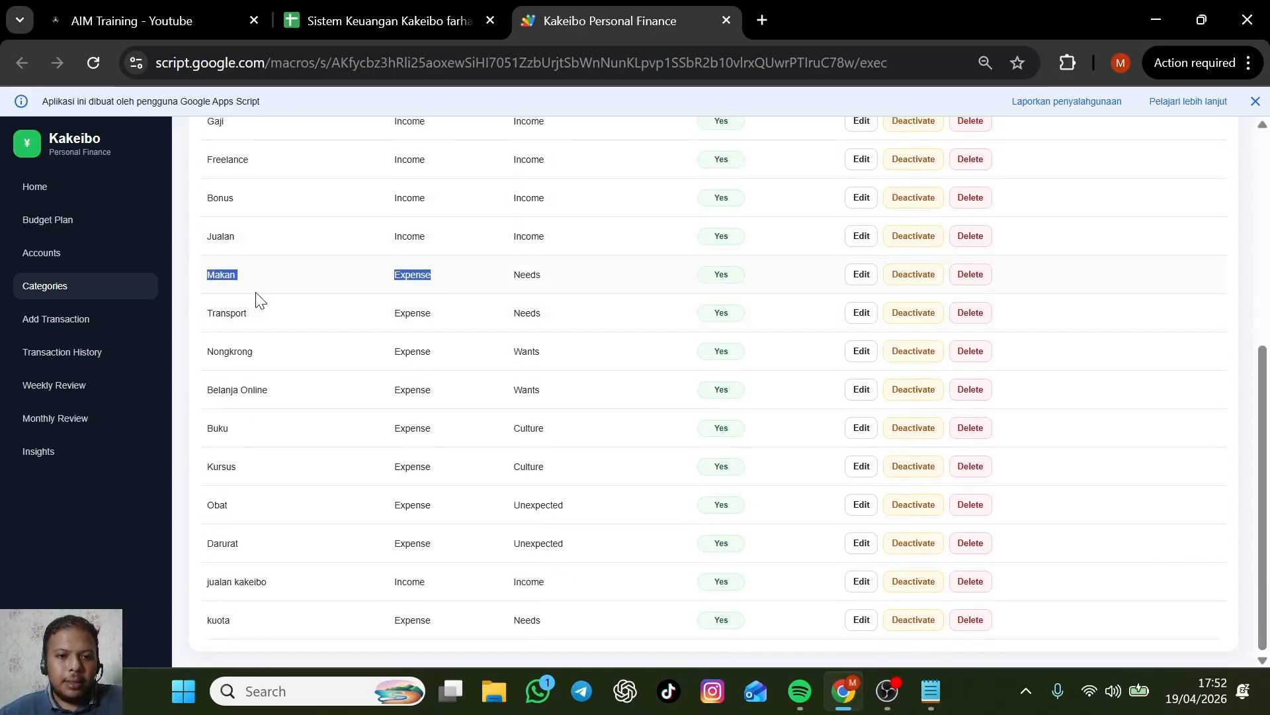
click(257, 292)
scroll(337, 312, up, 1)
drag(239, 369, 197, 382)
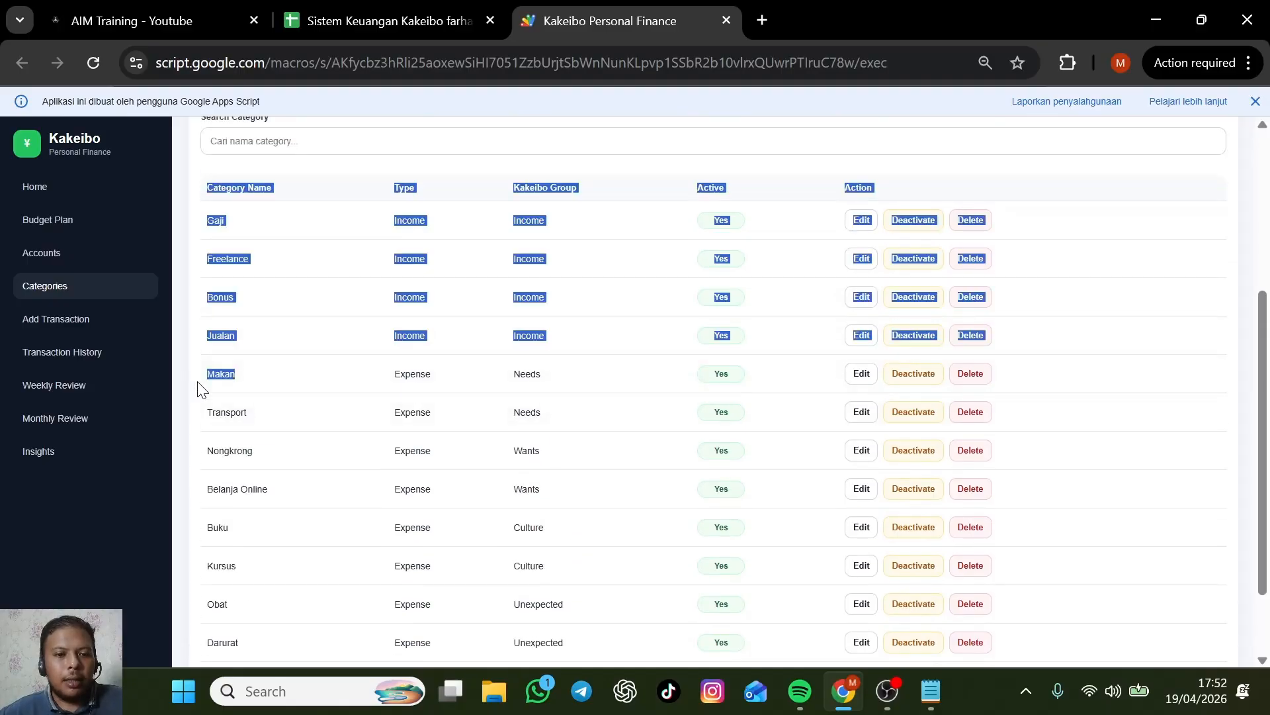
click(259, 432)
scroll(282, 371, down, 1)
scroll(445, 334, up, 2)
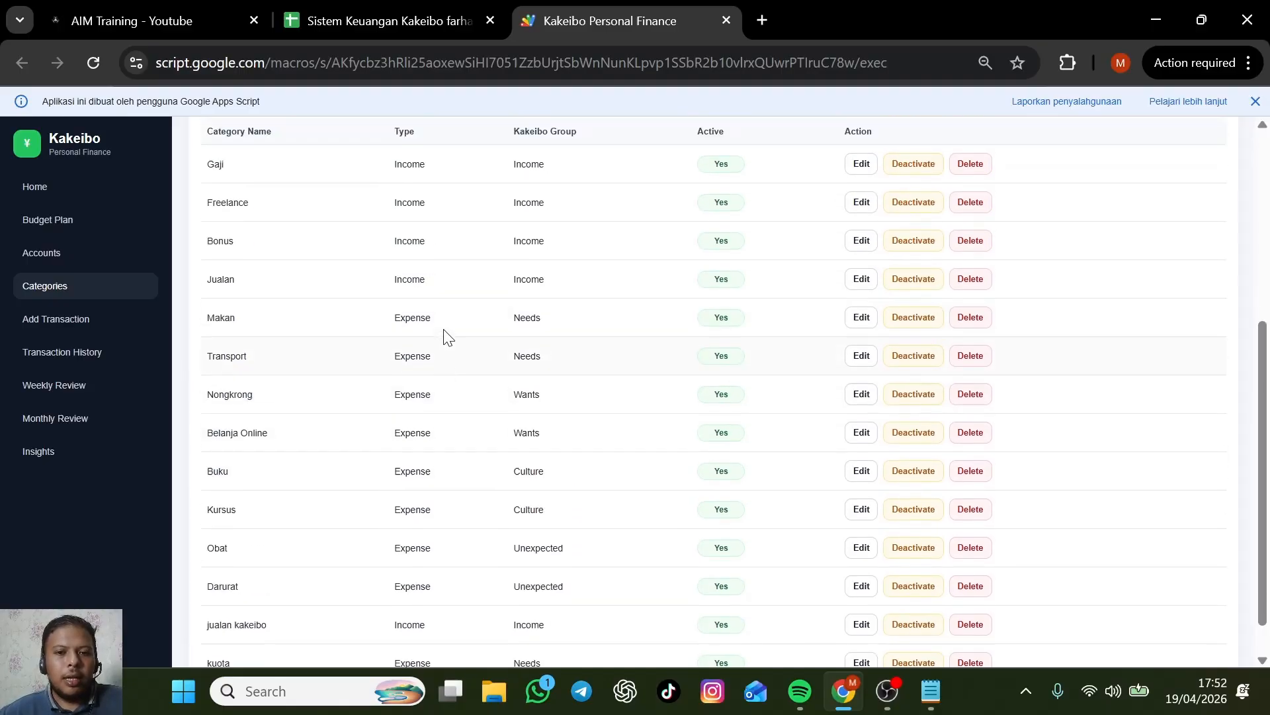
Review which Kakeibo Group each expense category belongs to, including Nongkrong and Belanja Online.
drag(511, 289, 527, 351)
scroll(574, 311, down, 3)
click(557, 318)
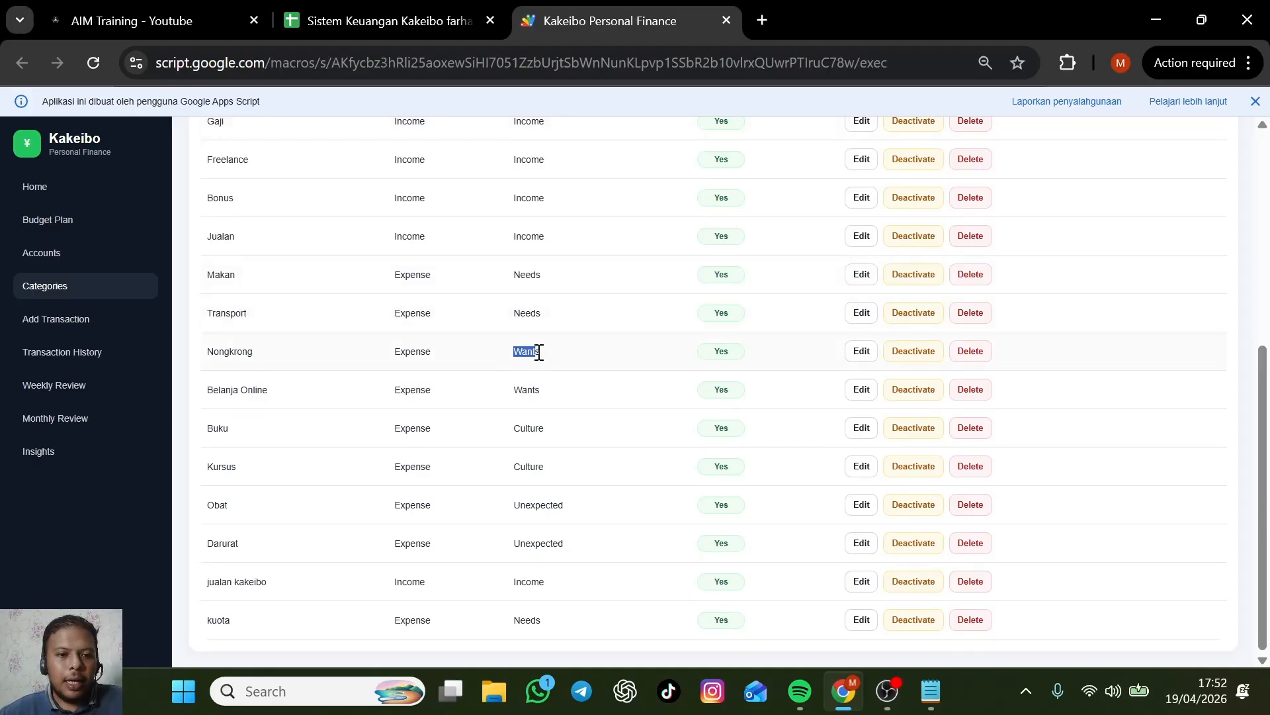
double_click(263, 389)
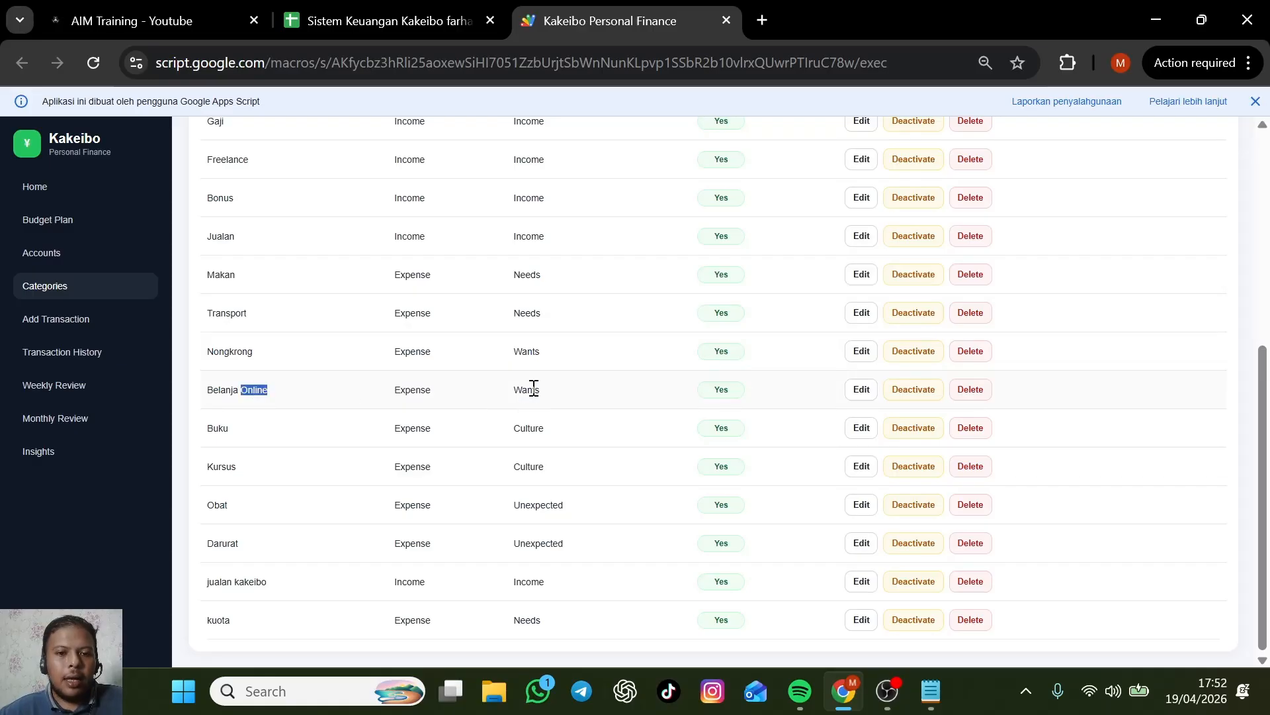
click(539, 430)
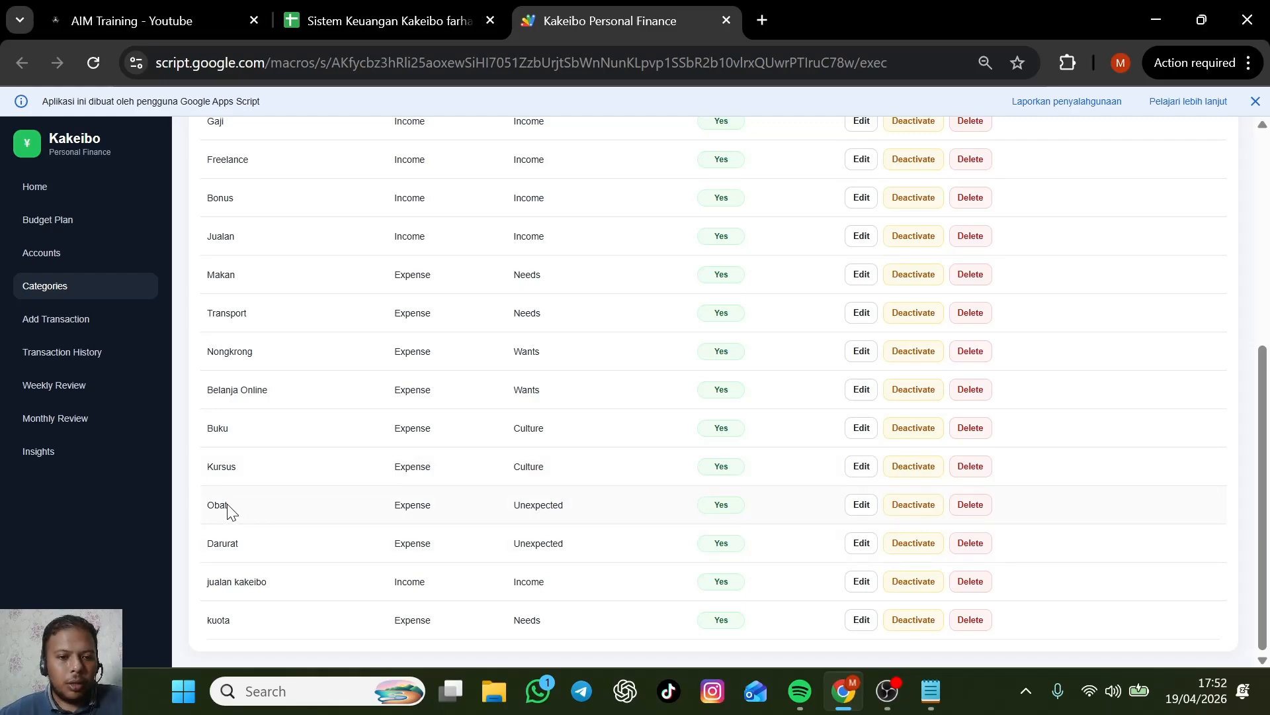
Start a new category with the type Expense and the Kakeibo Group Wants.
scroll(510, 397, up, 6)
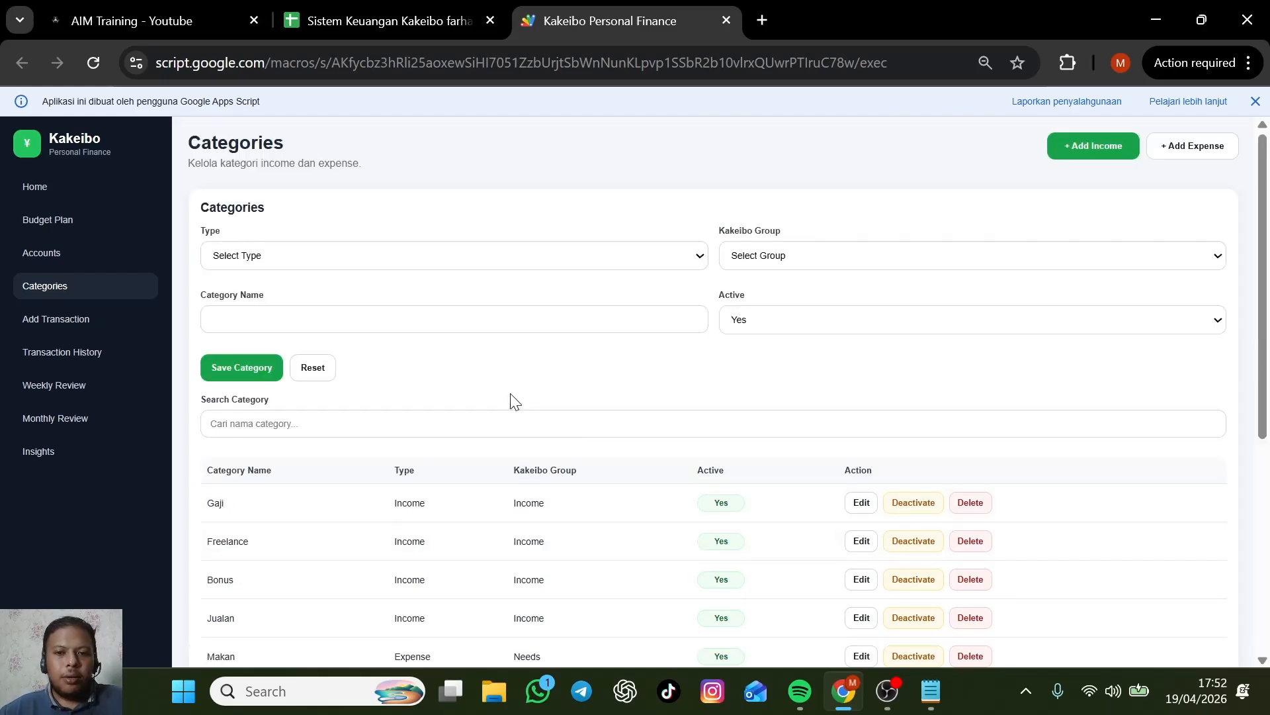
click(428, 254)
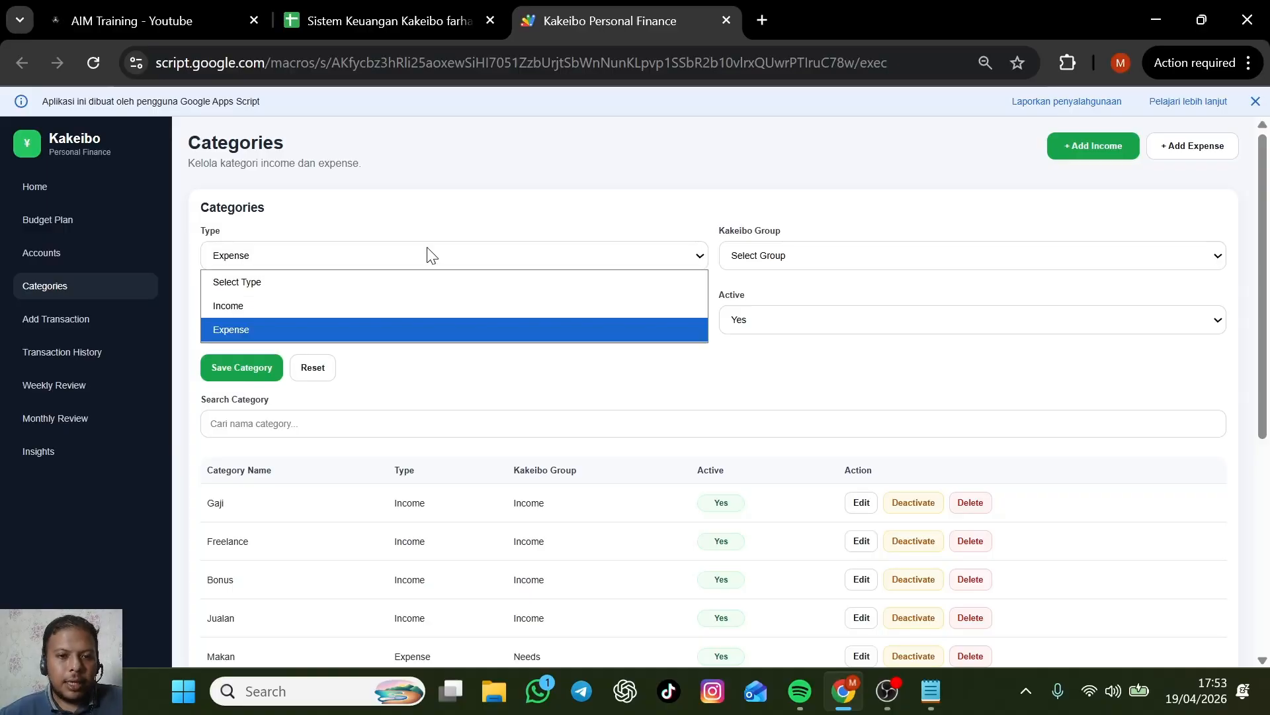
click(308, 331)
click(857, 258)
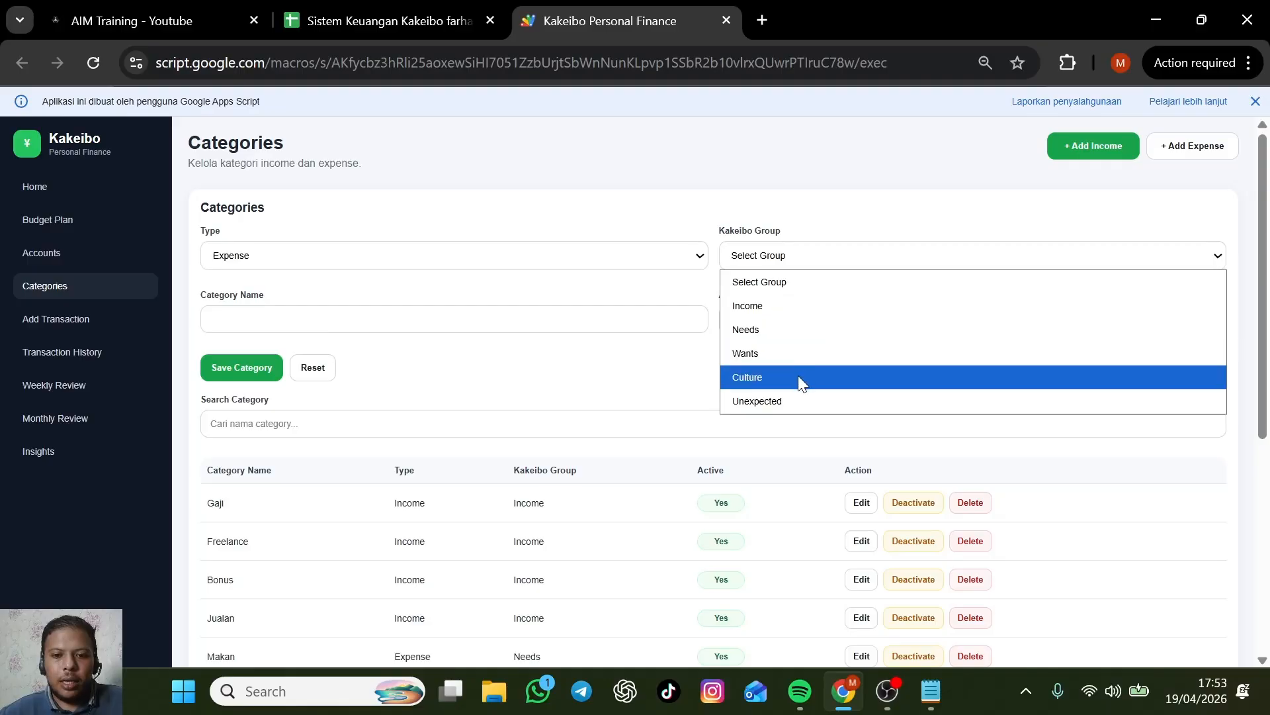
click(765, 353)
Name the new category "beli rokok" and set its Active status to Yes.
click(422, 320)
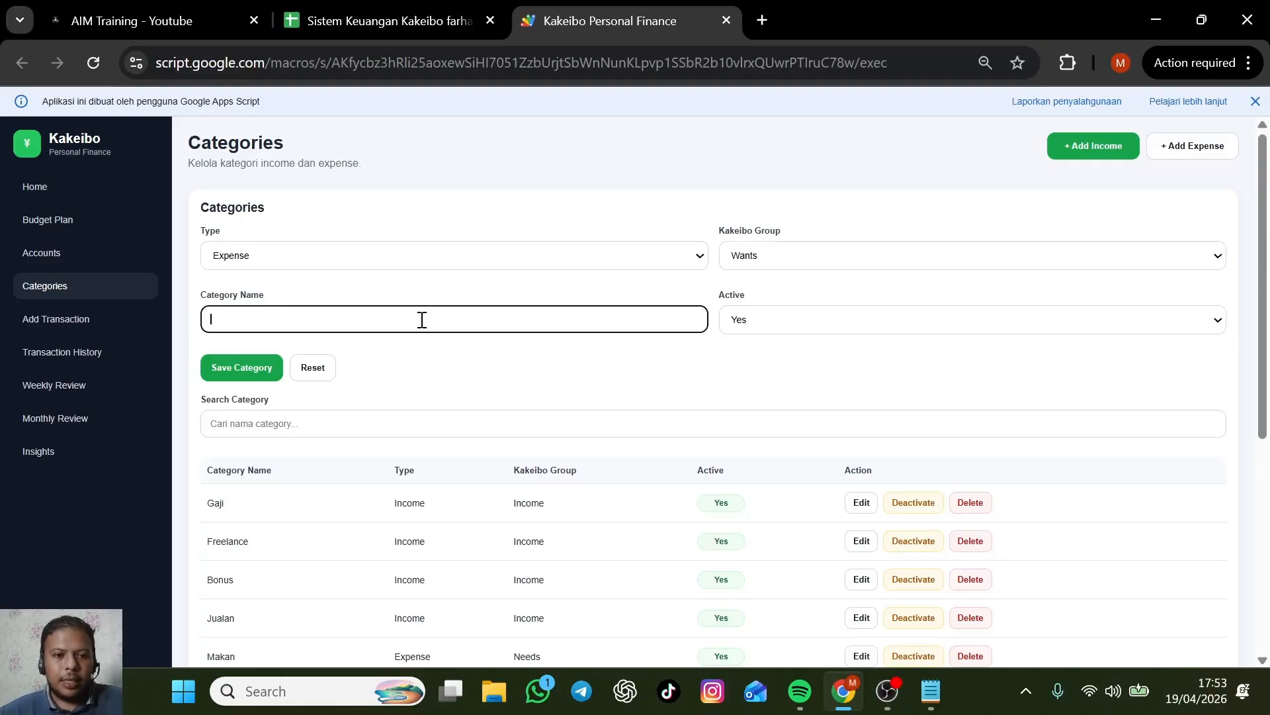
text(beli )
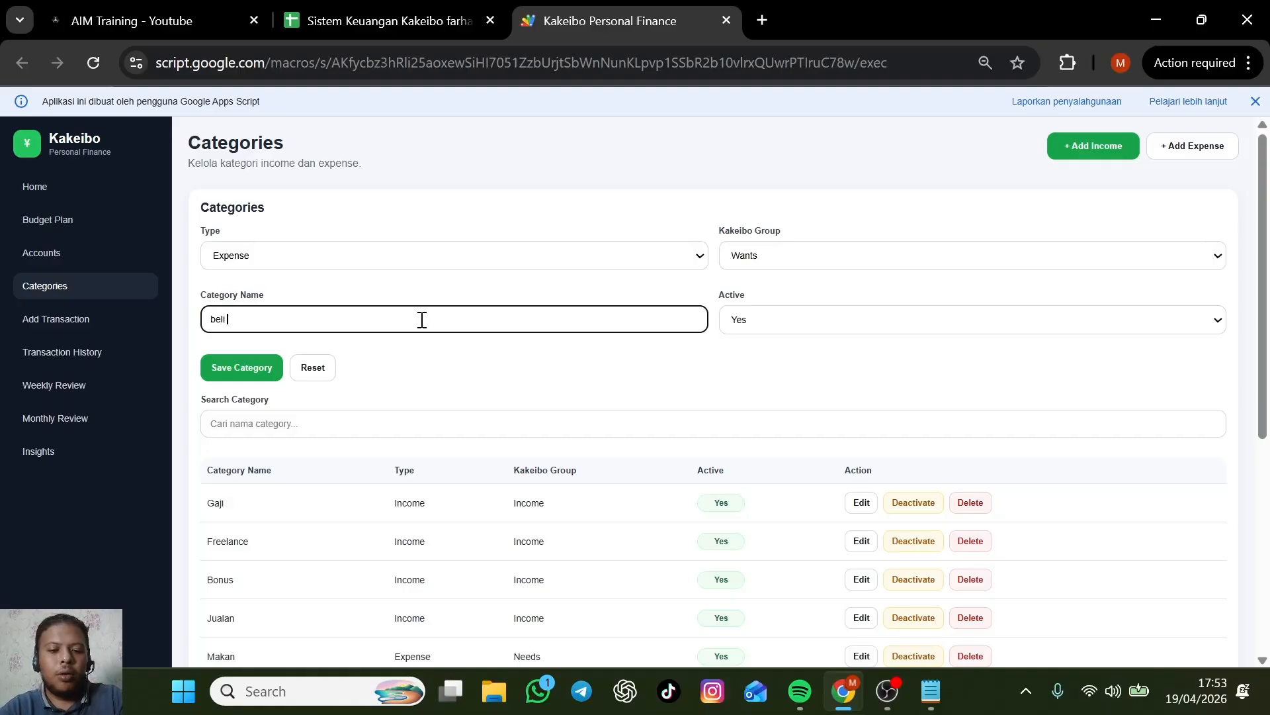
text(rokok)
click(780, 320)
click(782, 354)
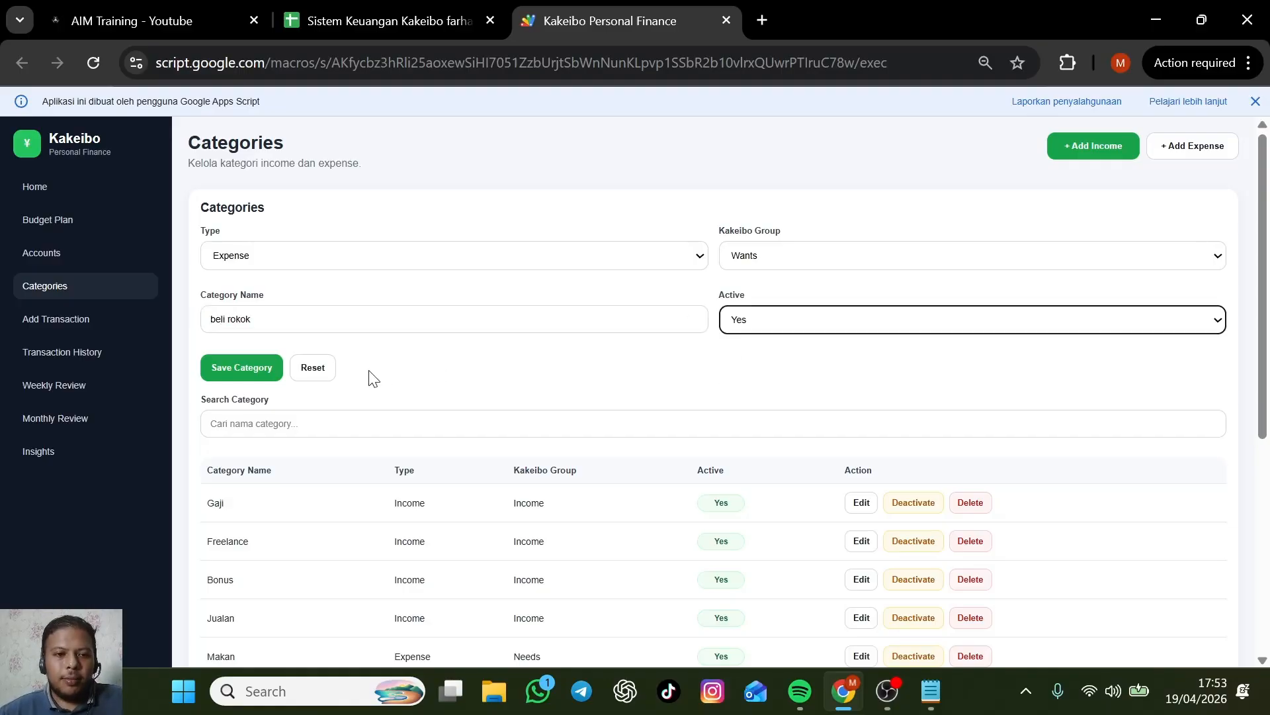
Save the beli rokok category and check its entry in the category list.
click(239, 372)
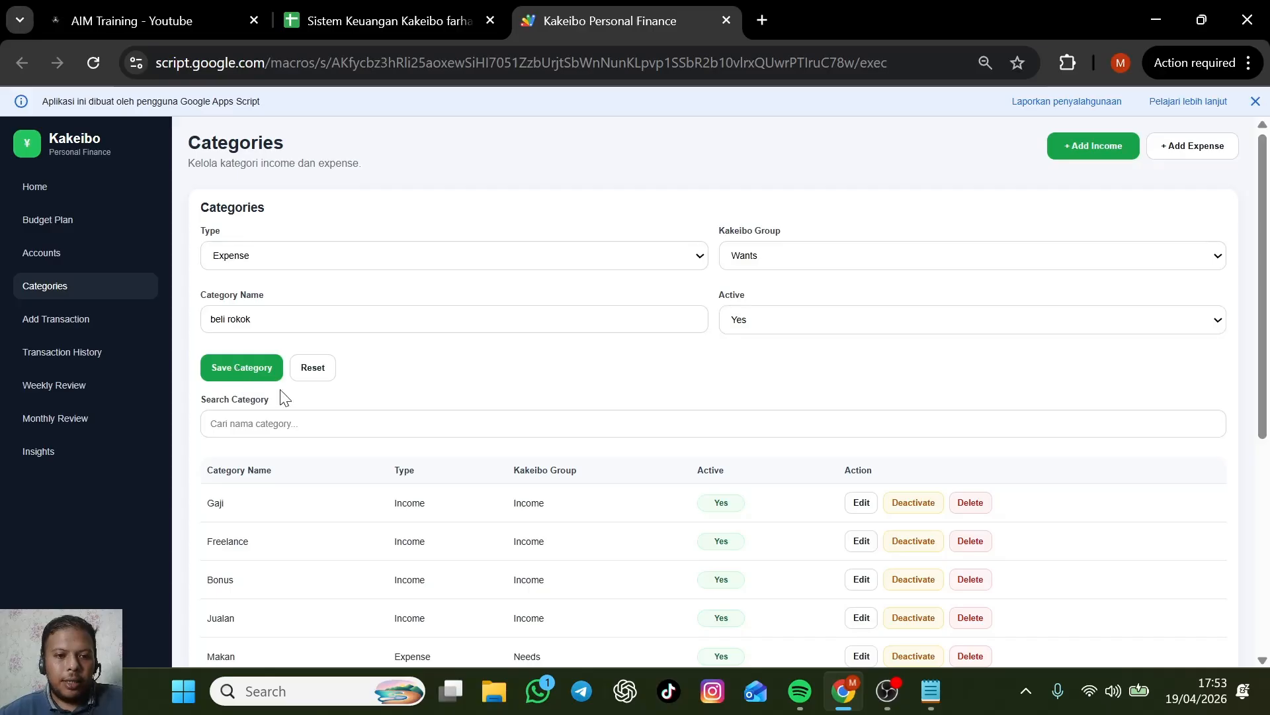
scroll(311, 371, down, 5)
scroll(245, 634, down, 1)
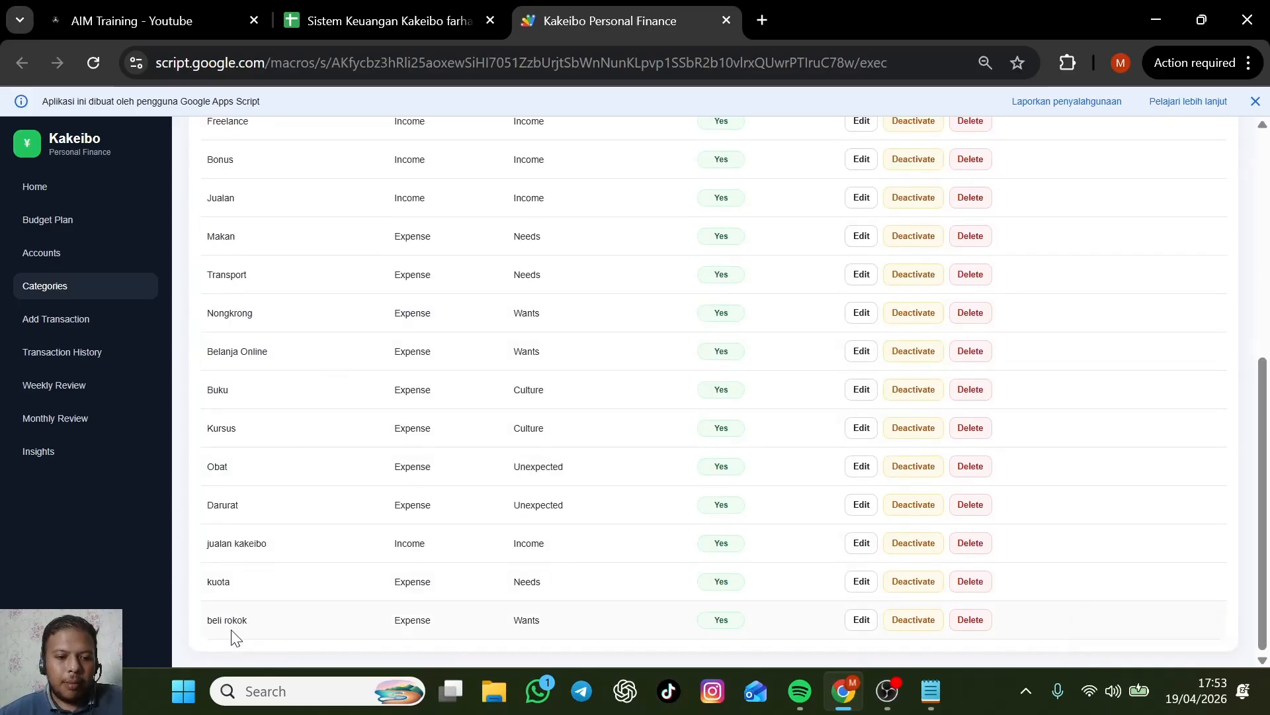
drag(332, 627, 1107, 620)
click(1107, 620)
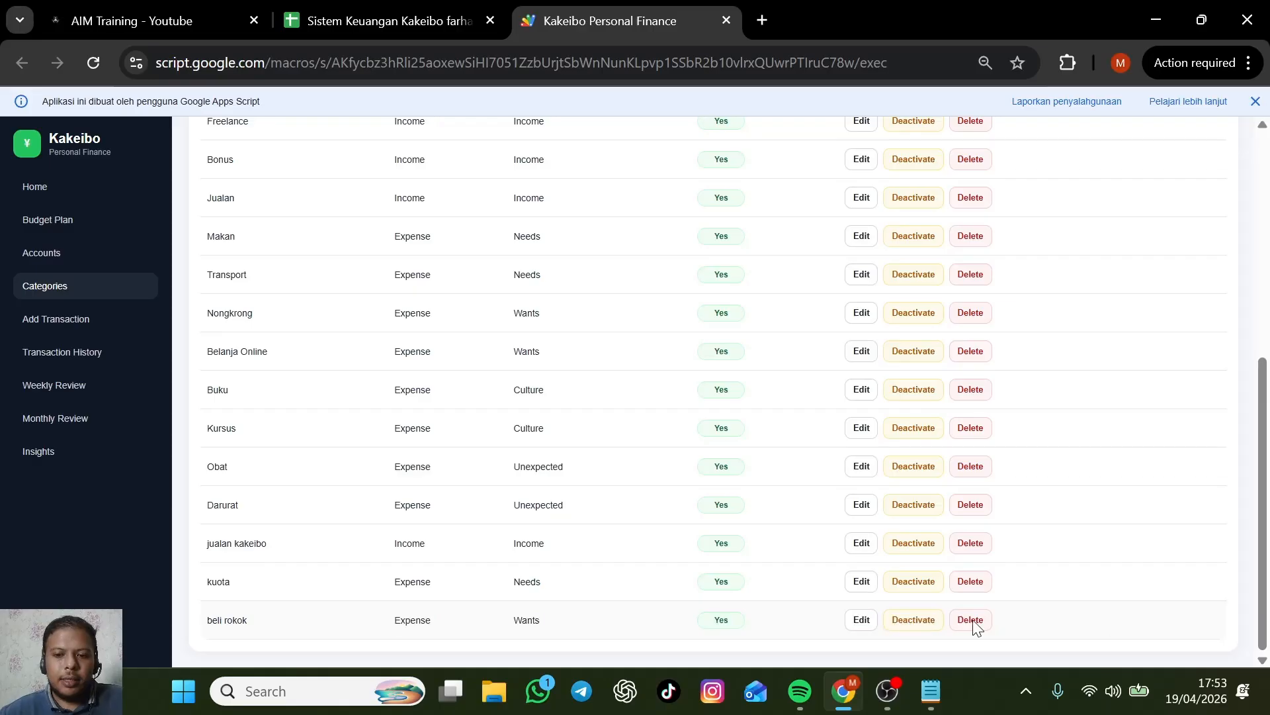
click(914, 621)
click(767, 358)
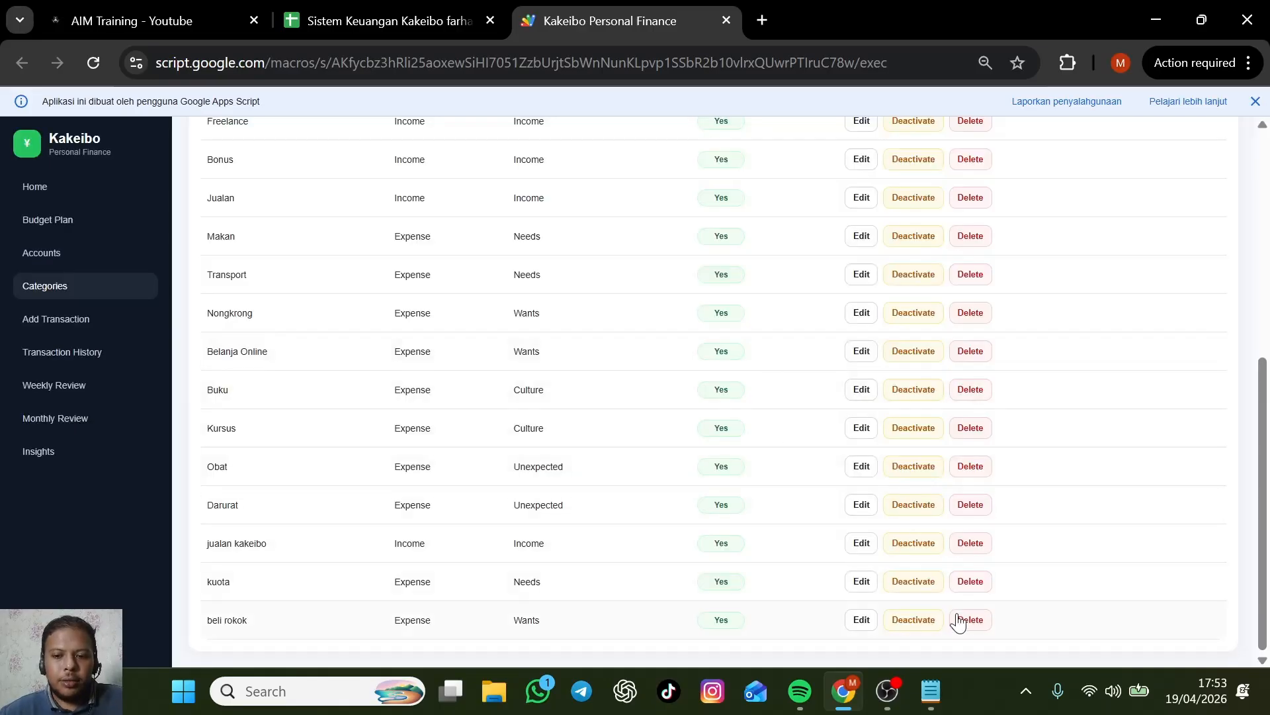
click(957, 620)
click(767, 358)
scroll(700, 368, up, 10)
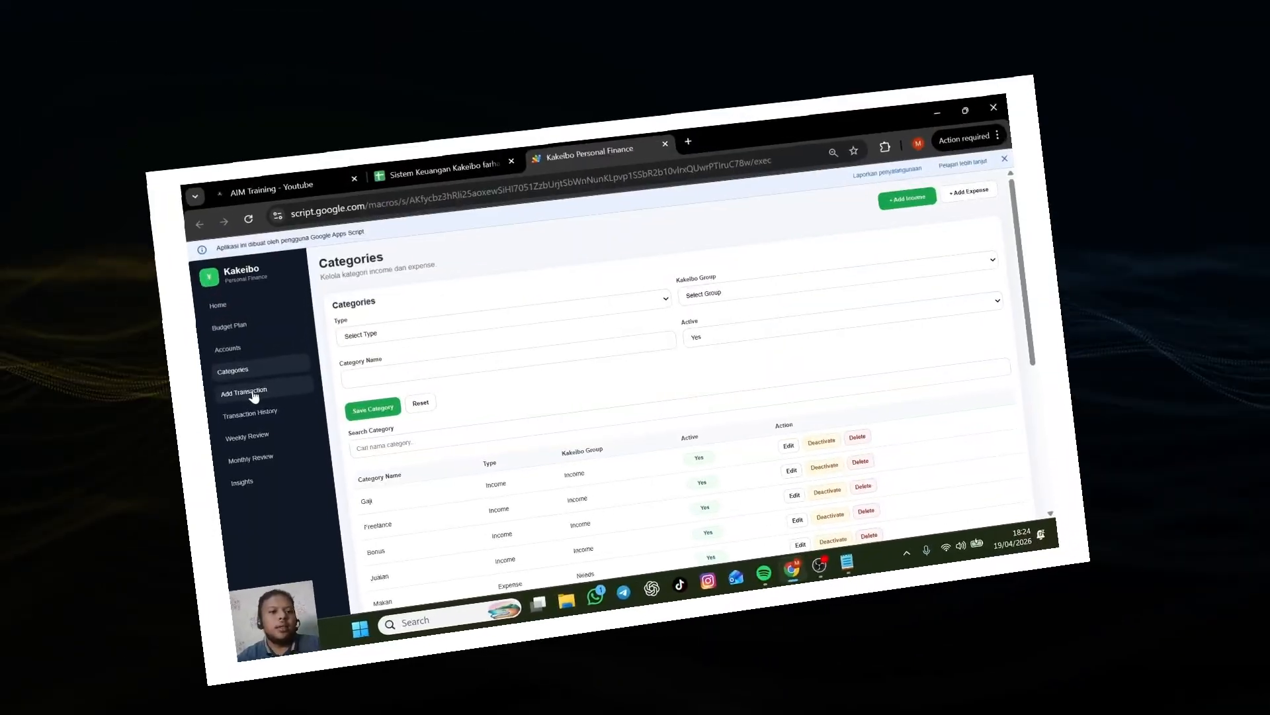
Check the total balance on the Home dashboard.
click(69, 320)
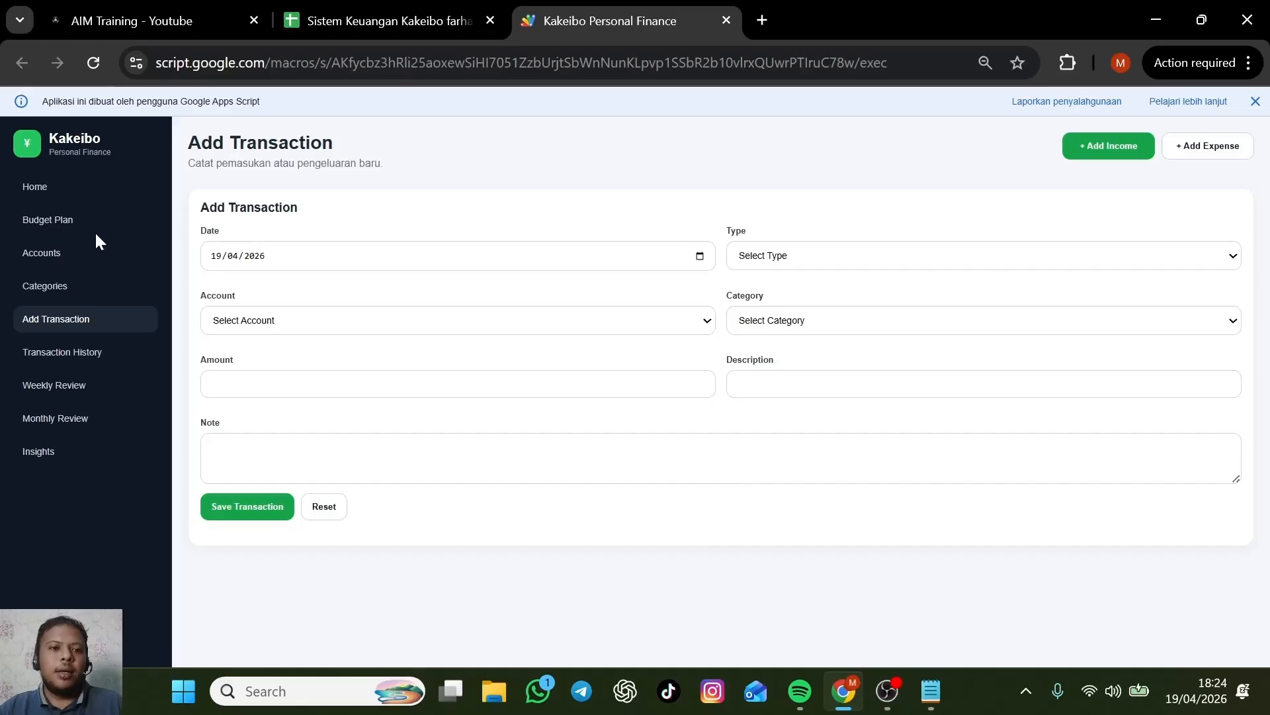
click(55, 190)
drag(228, 225, 370, 237)
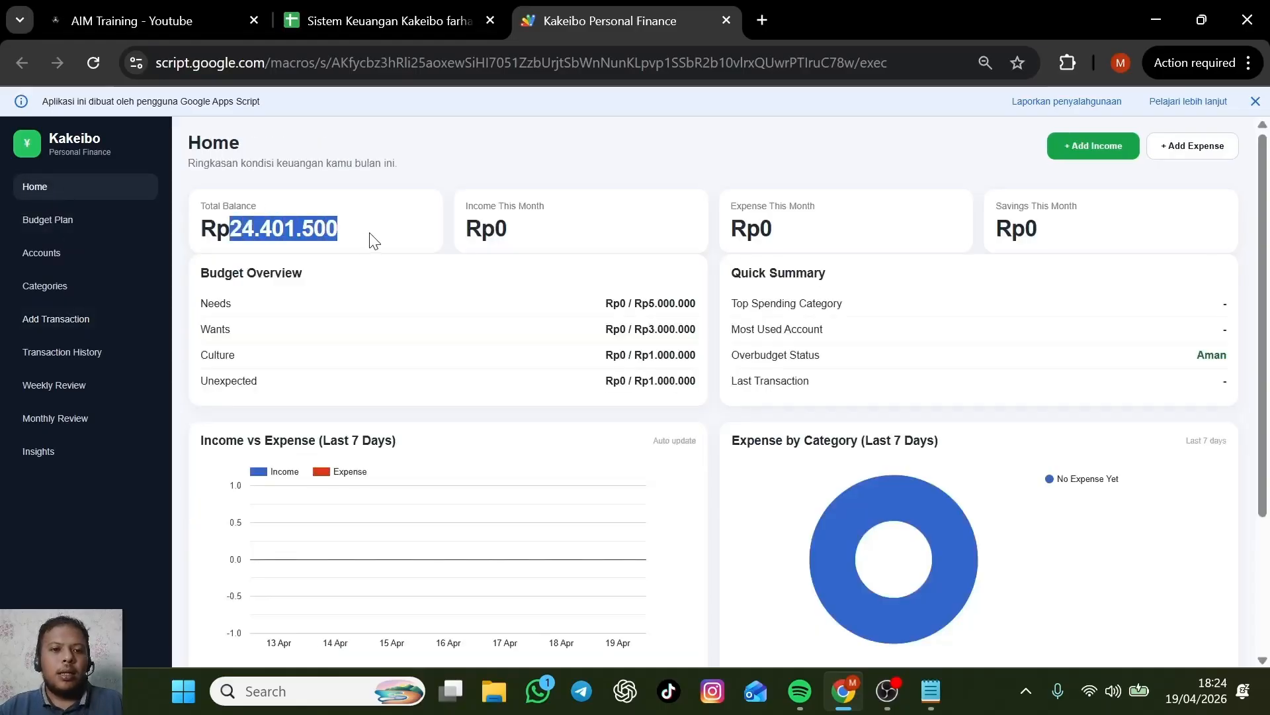
Start a new transaction dated 01/04/2026 with the type Income.
click(84, 327)
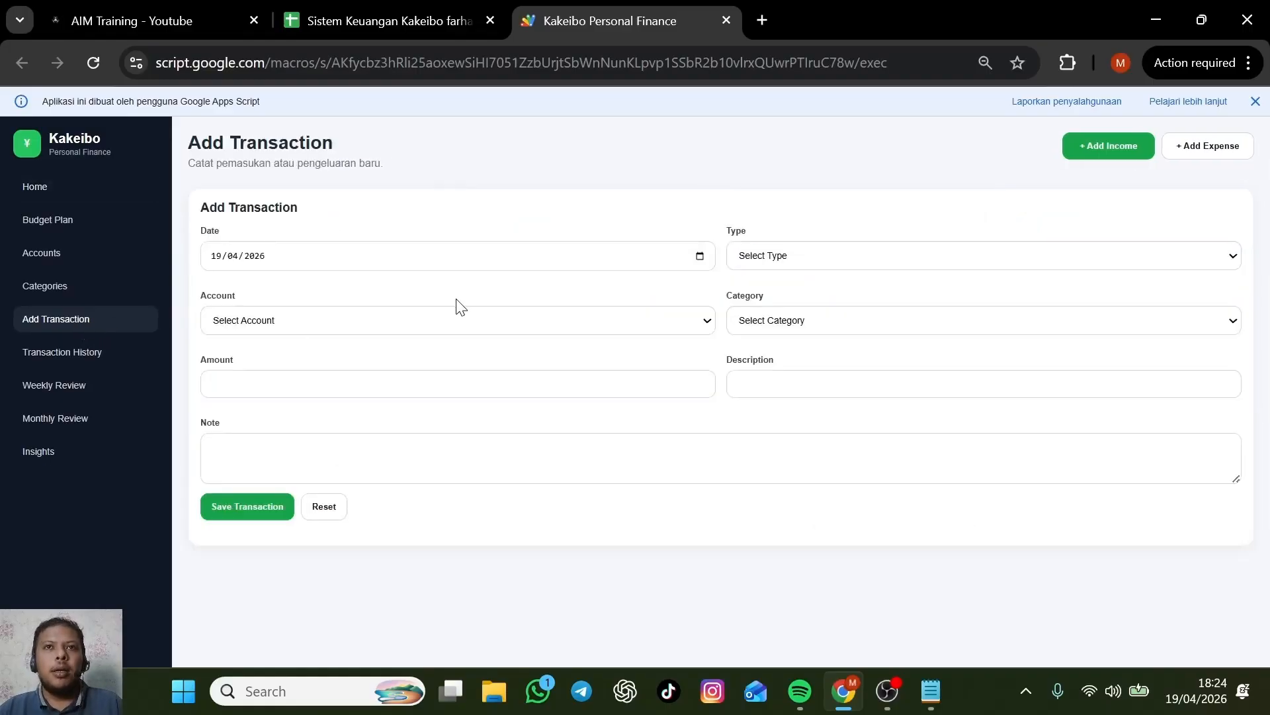
click(481, 258)
click(700, 258)
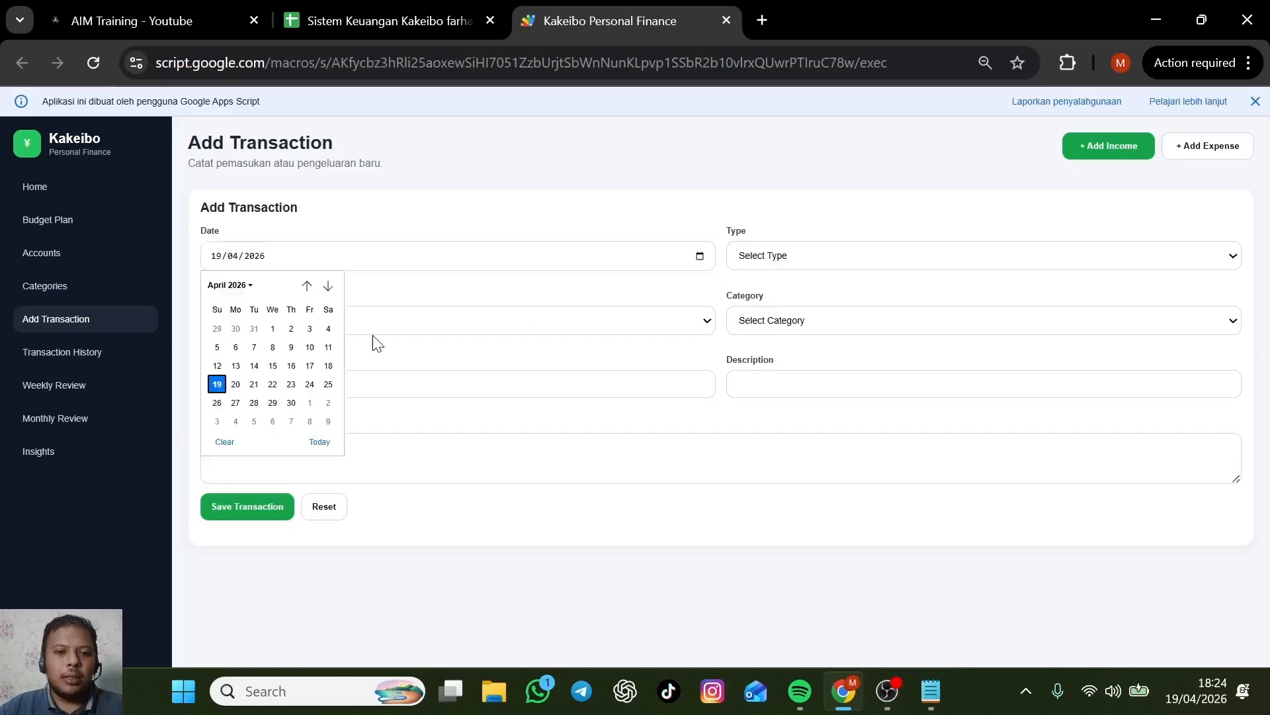
click(272, 328)
click(852, 256)
click(819, 303)
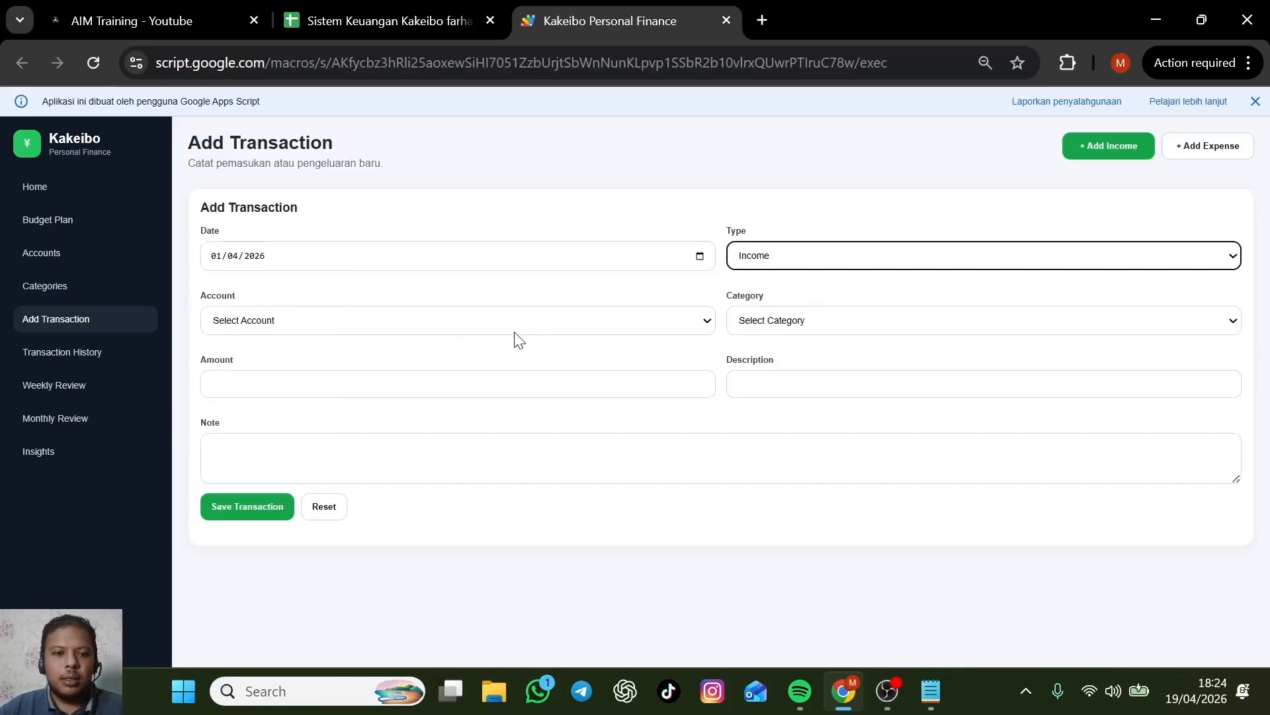
Set the income transaction's account to BNI (Bank) and its category to Gaji (Income).
click(514, 331)
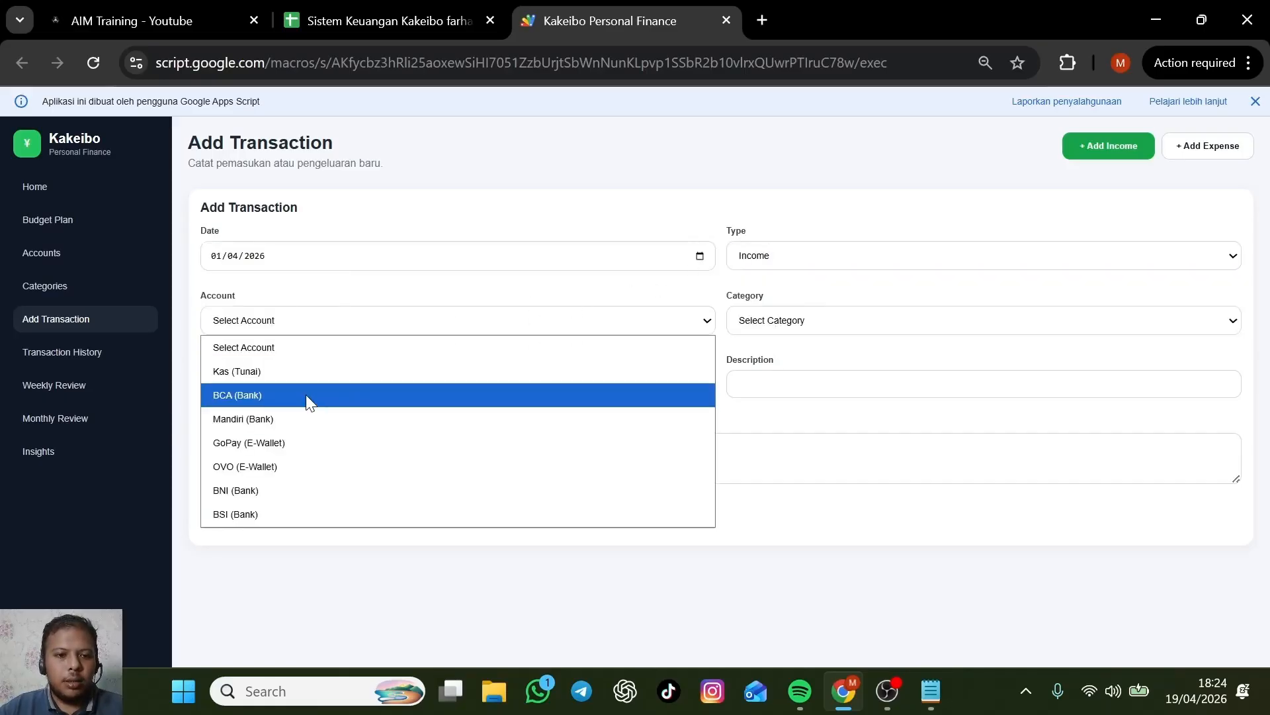
click(277, 491)
click(824, 324)
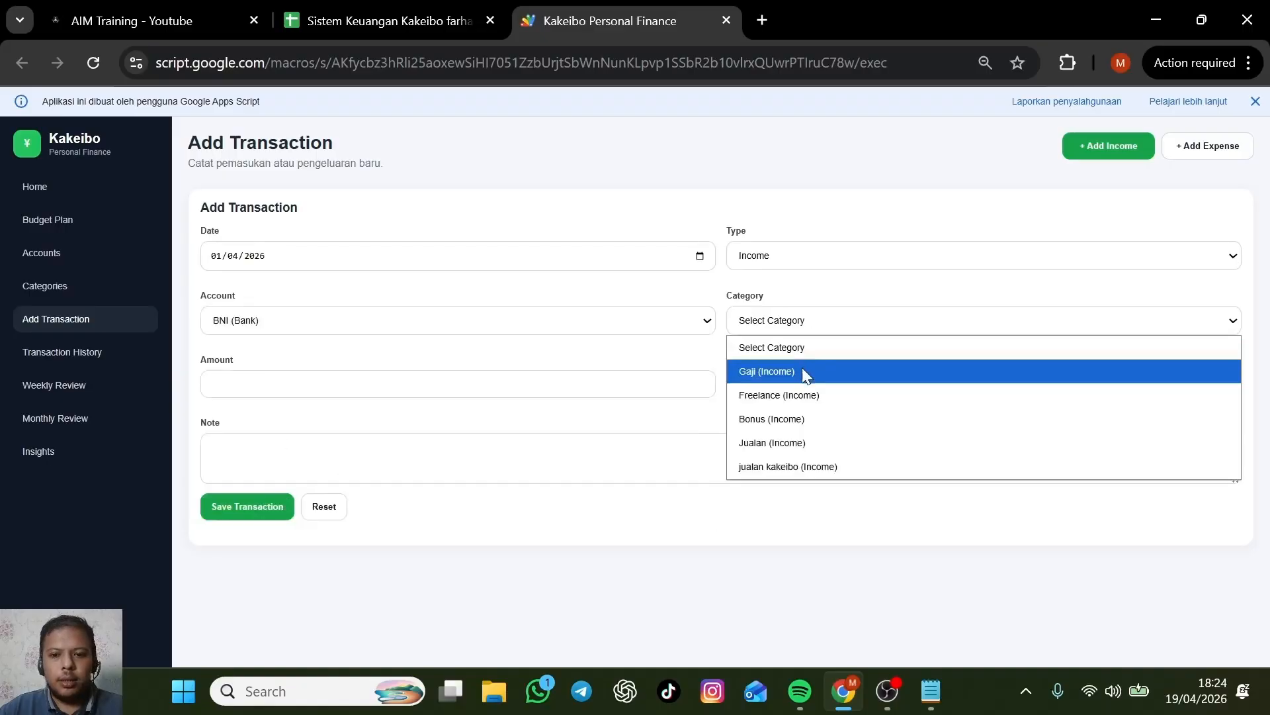
click(802, 370)
Enter the amount Rp7.000.000, the description "gaji bulanan" and the note "gaji bersih sudah dipotong bpjs".
click(432, 387)
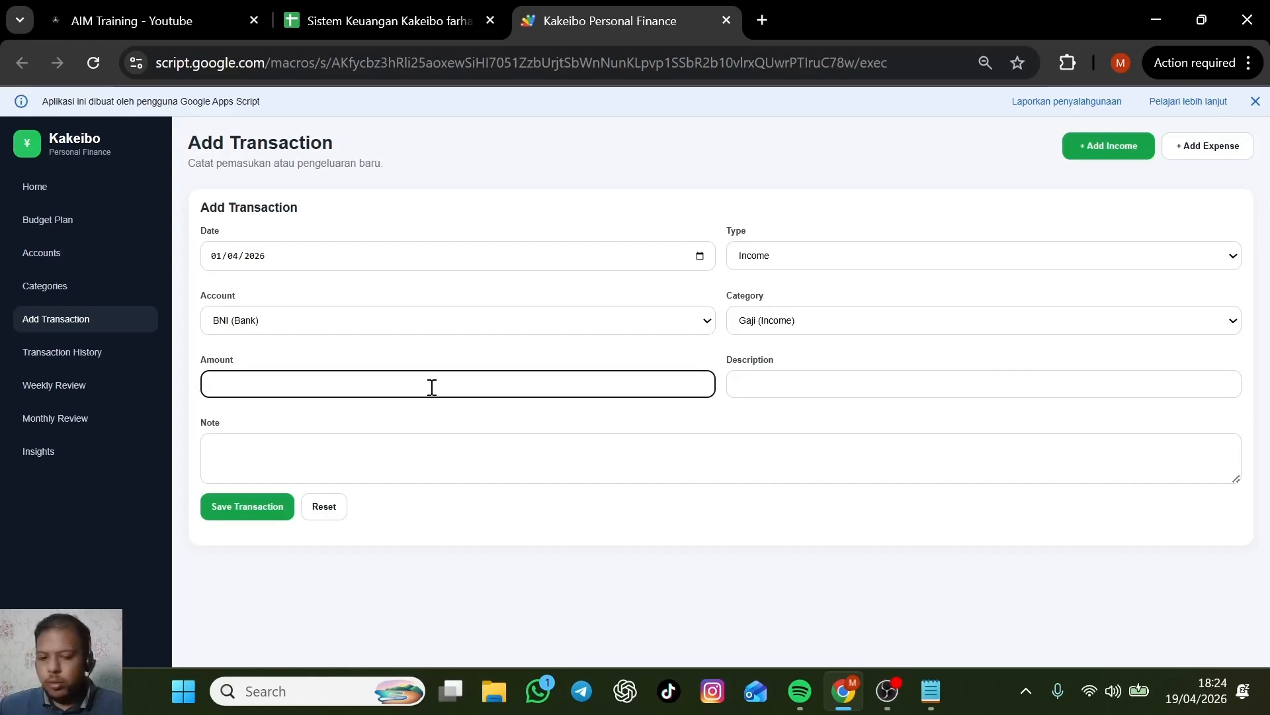
text(7.000.00)
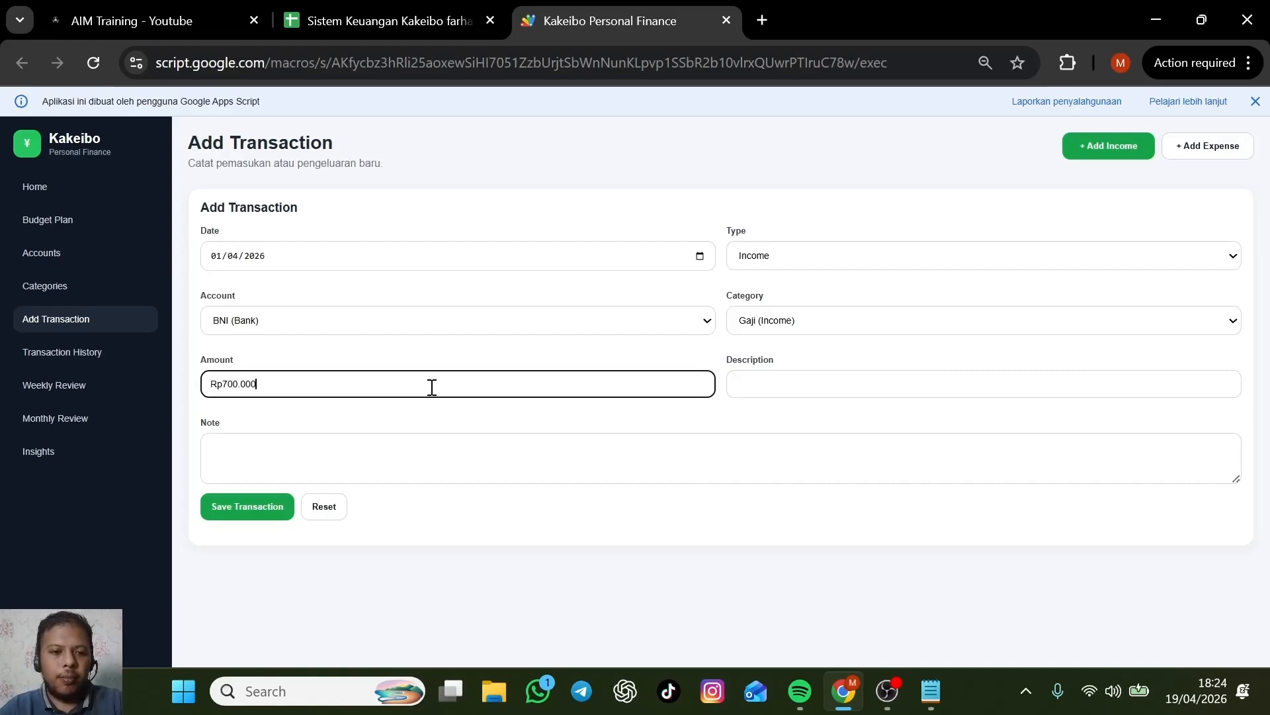
text(0)
click(777, 387)
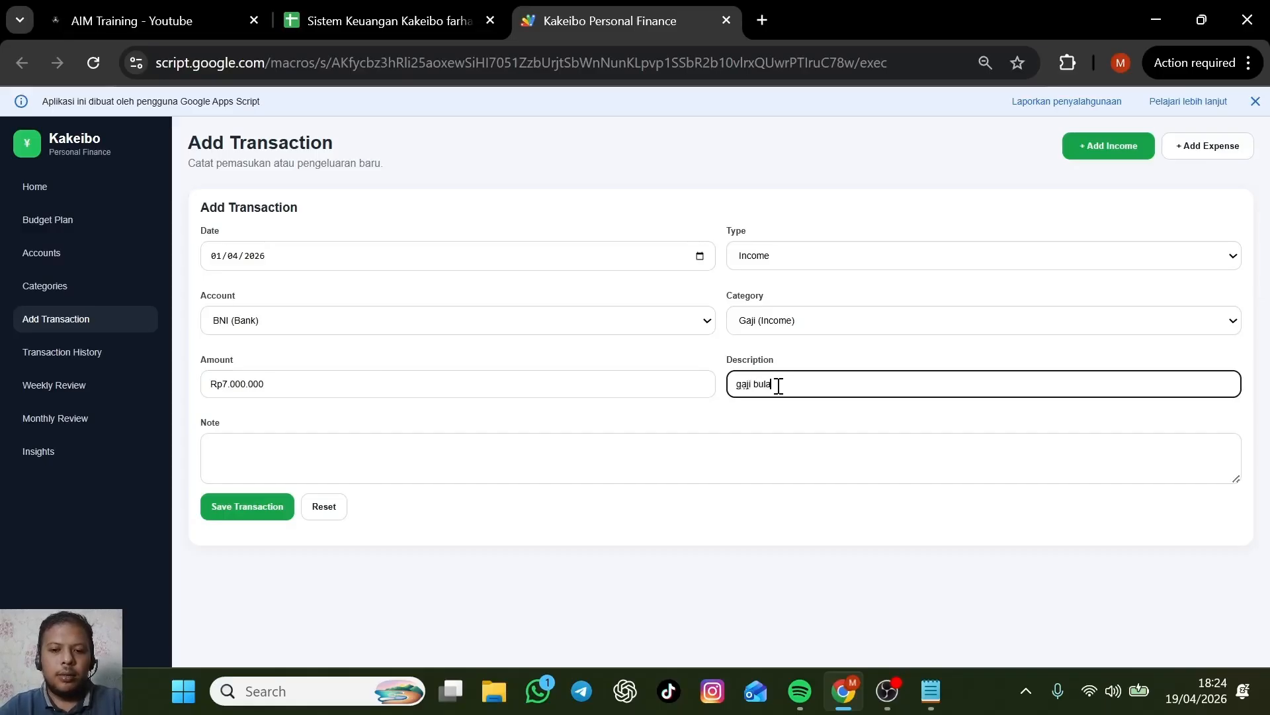
text(gaji bula)
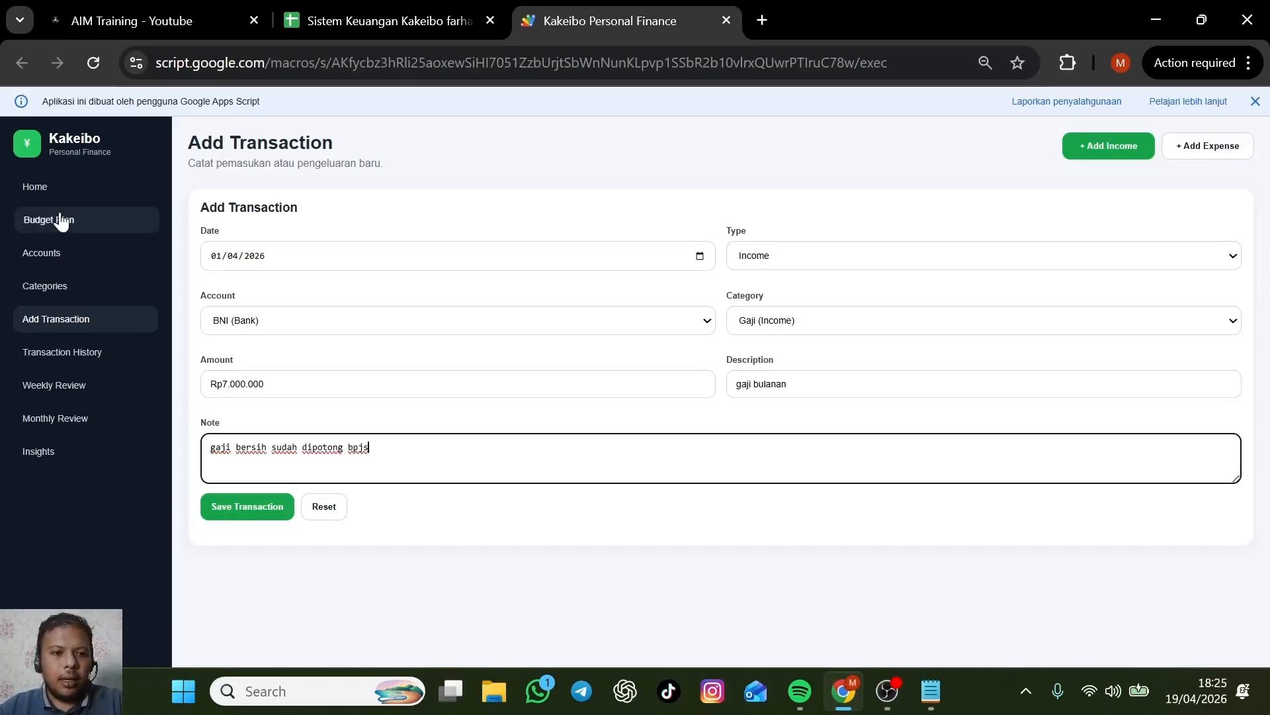
Check the Home dashboard's total balance before saving the salary transaction.
click(66, 192)
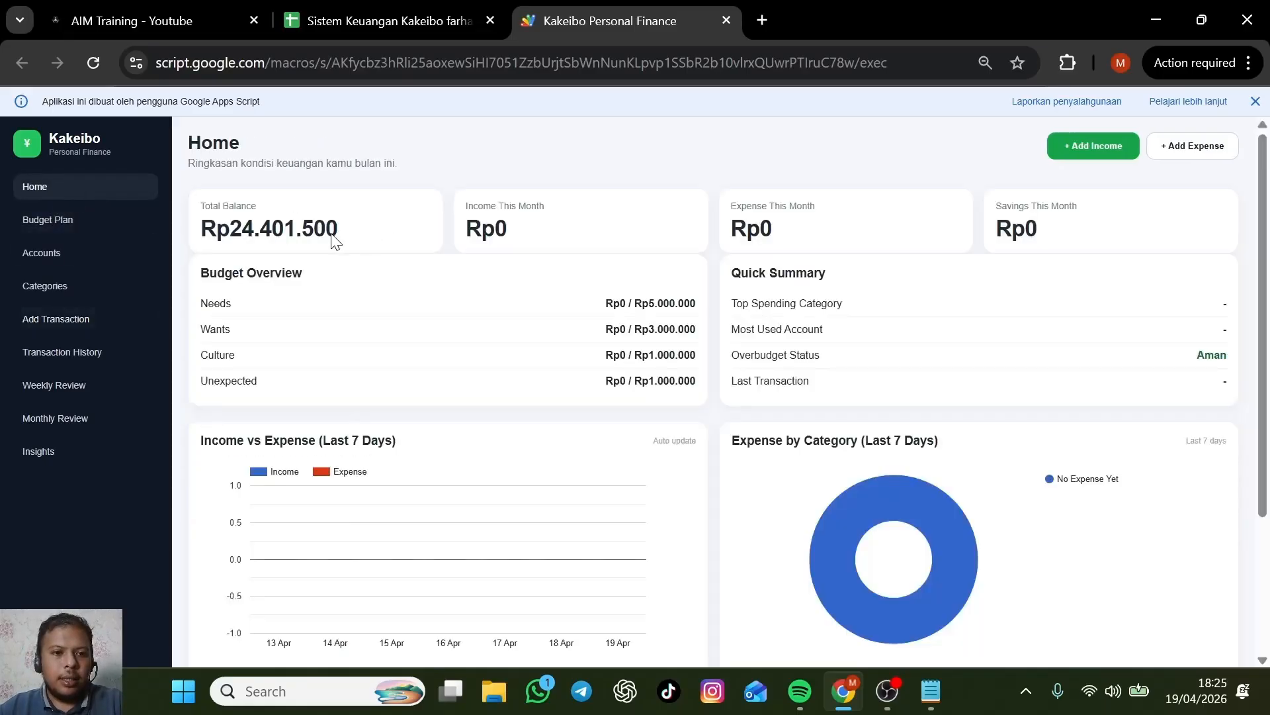
drag(235, 228, 331, 229)
click(88, 327)
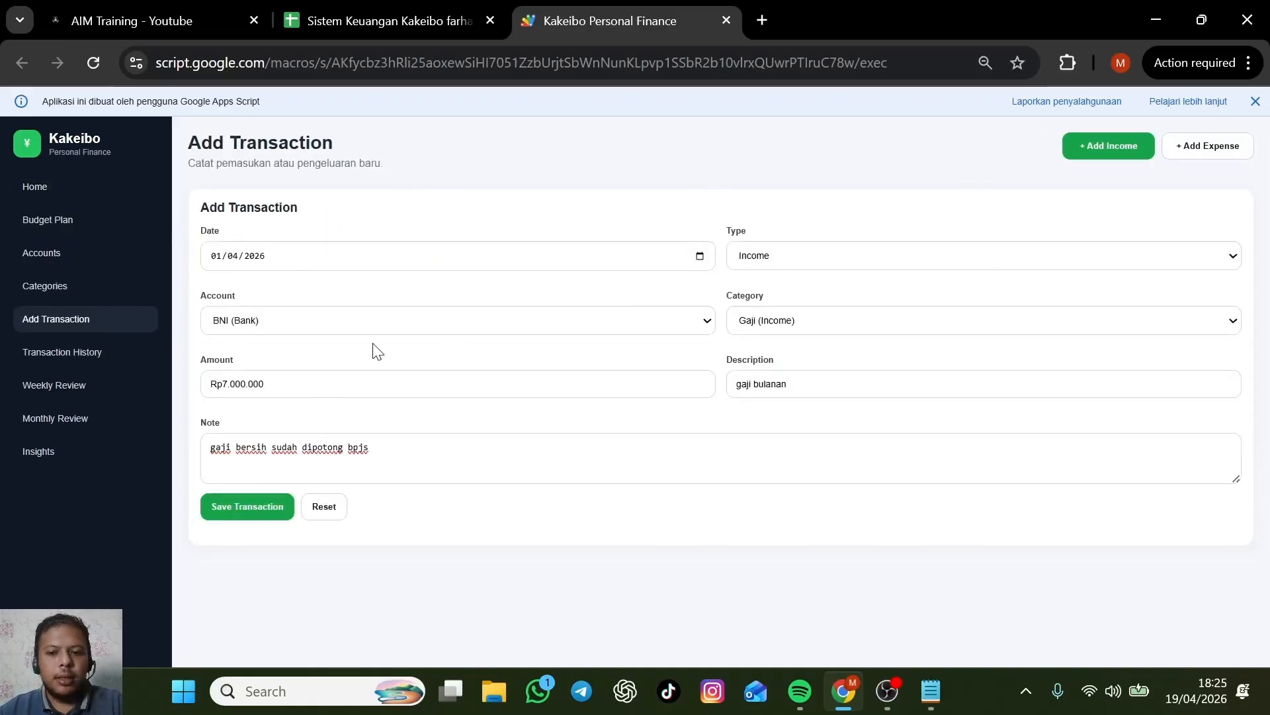
click(63, 225)
click(82, 193)
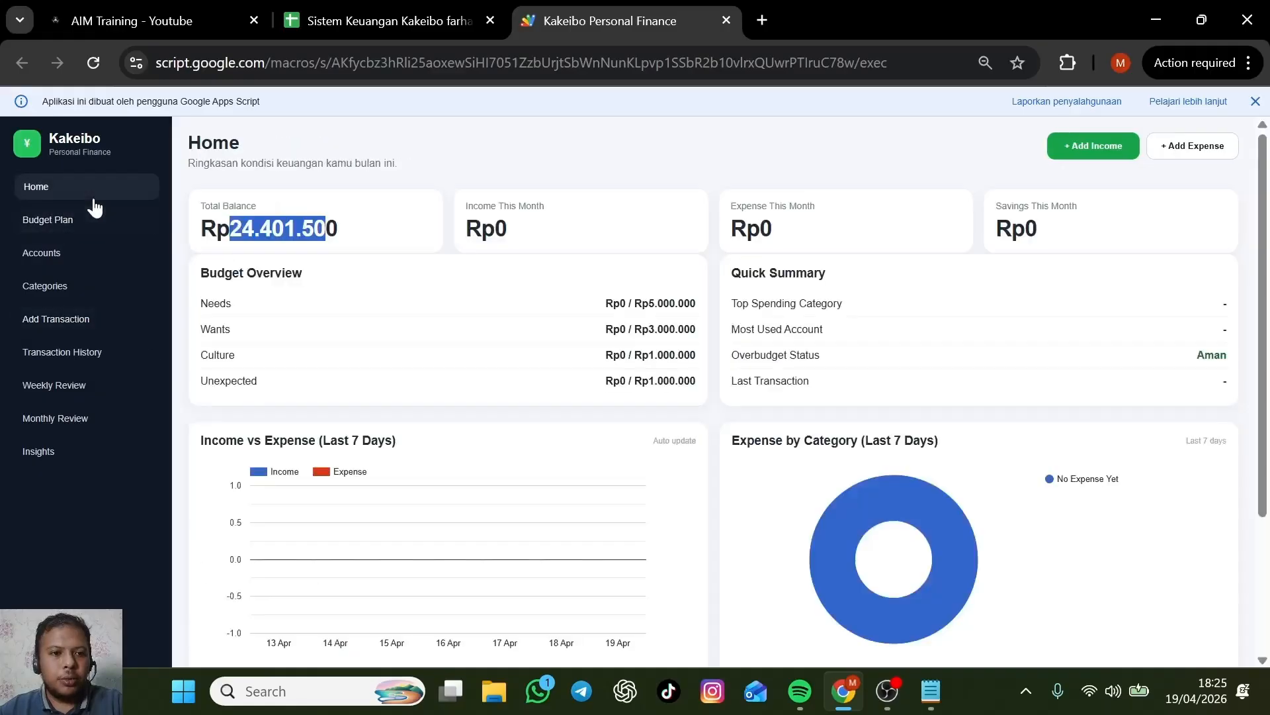
Save the salary income transaction and check the updated total balance on the Home dashboard.
click(91, 324)
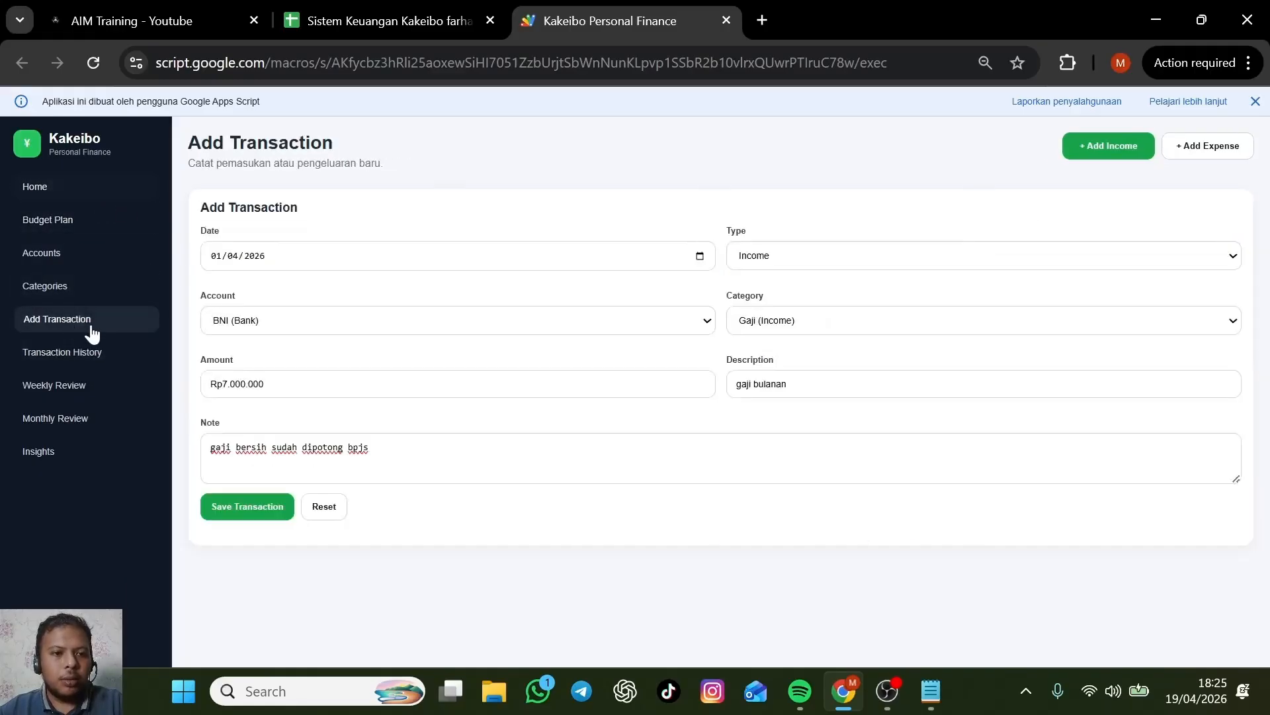
click(259, 514)
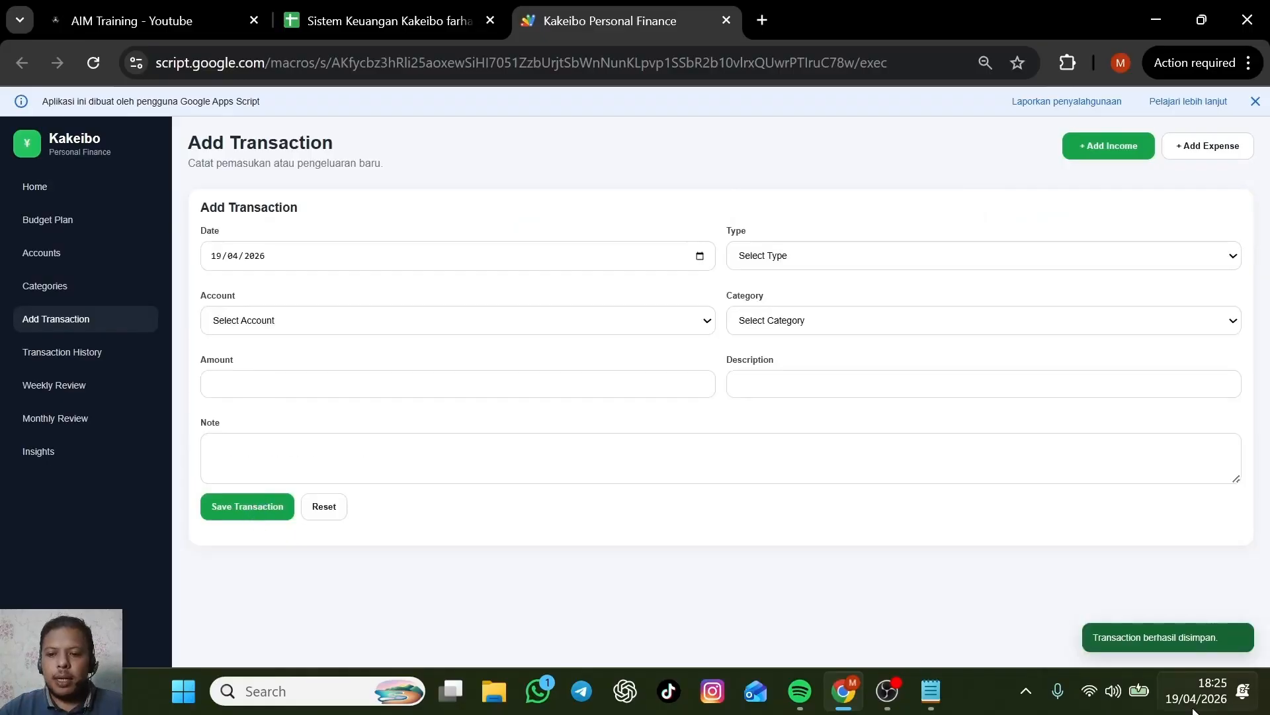
click(48, 190)
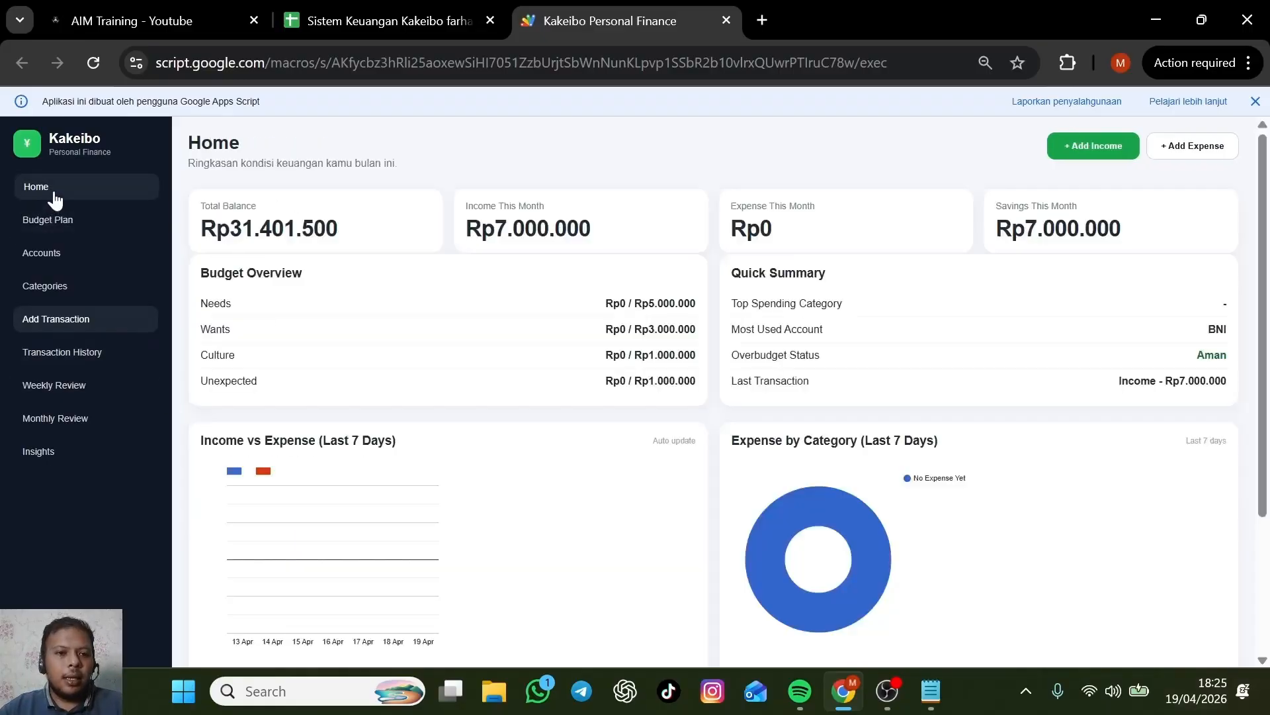
drag(241, 227, 368, 255)
click(371, 257)
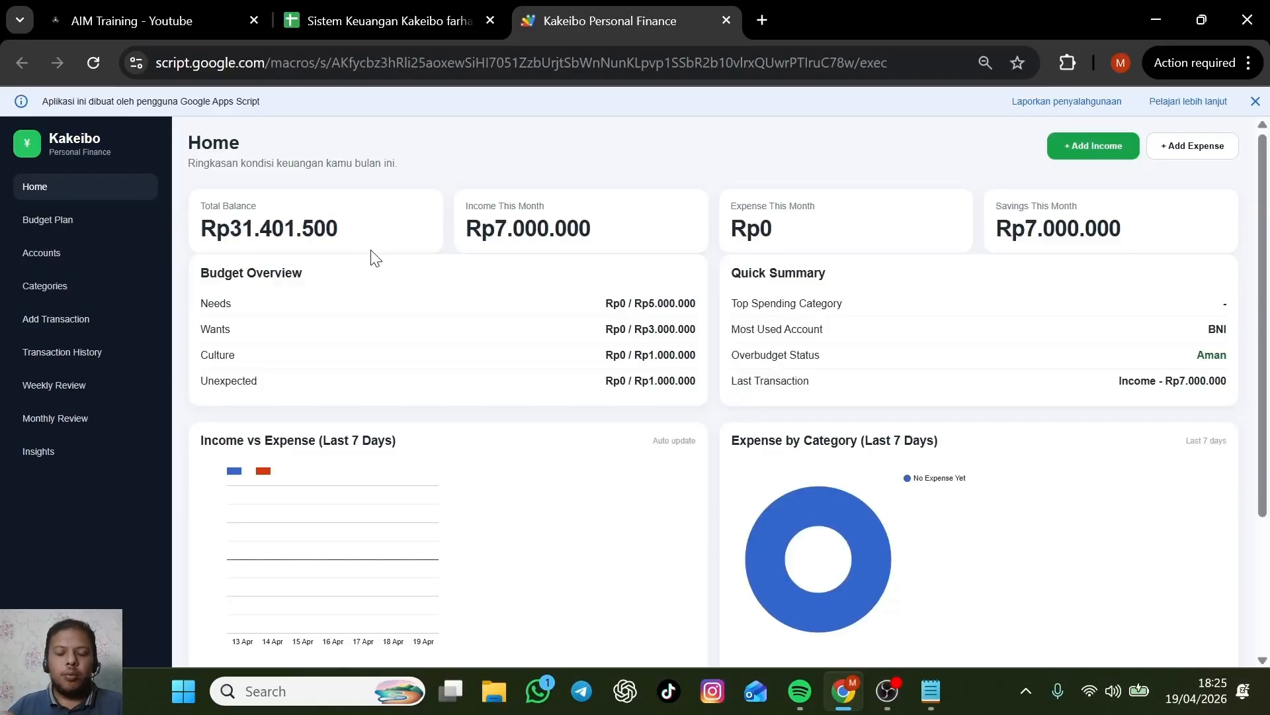
Start a new transaction dated 02/04/2026 with the type Expense.
click(55, 318)
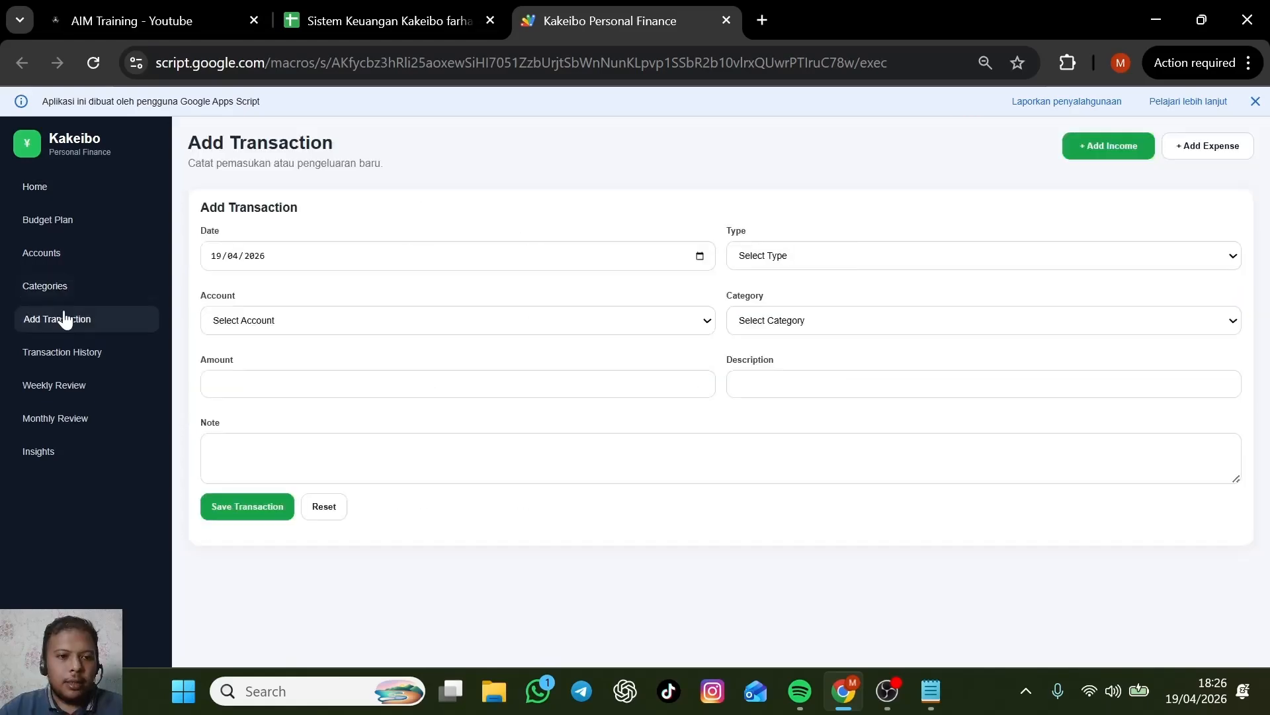
click(435, 264)
click(699, 256)
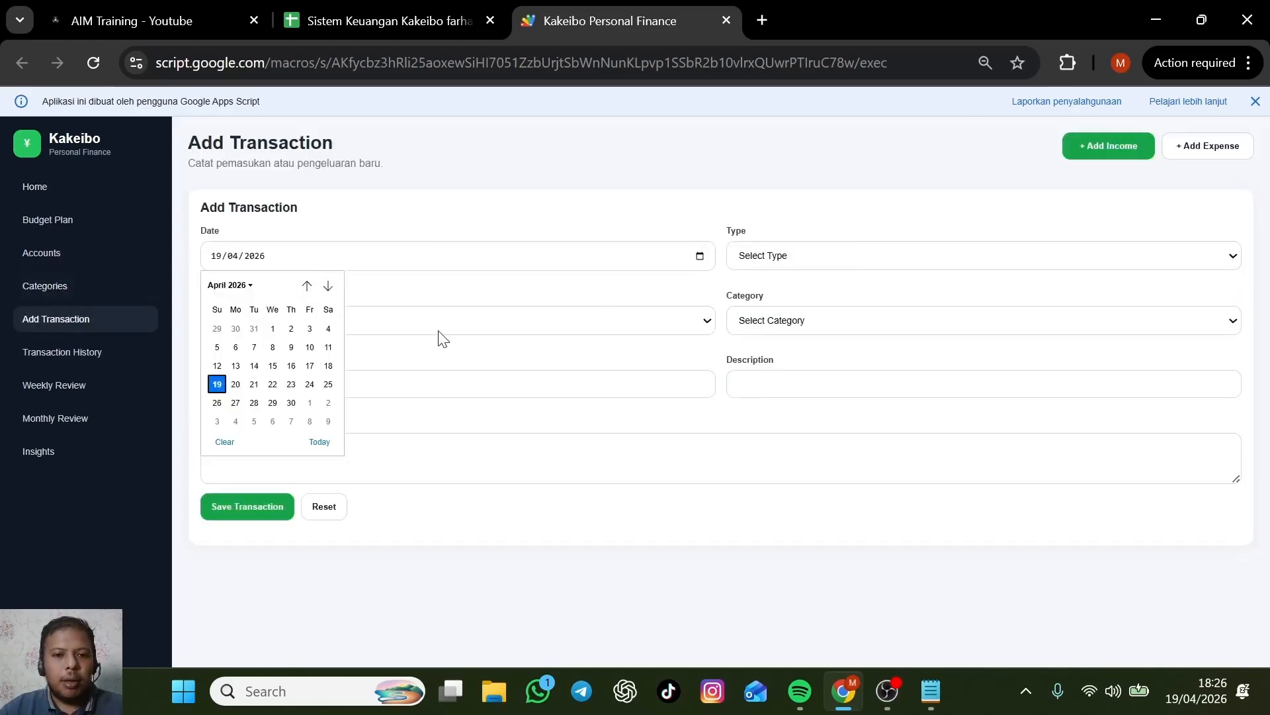
click(292, 331)
click(804, 257)
click(744, 329)
Set the expense's account to BCA (Bank) and category to belanja bulanan (Needs), and dismiss the Google Apps Script notice.
click(522, 322)
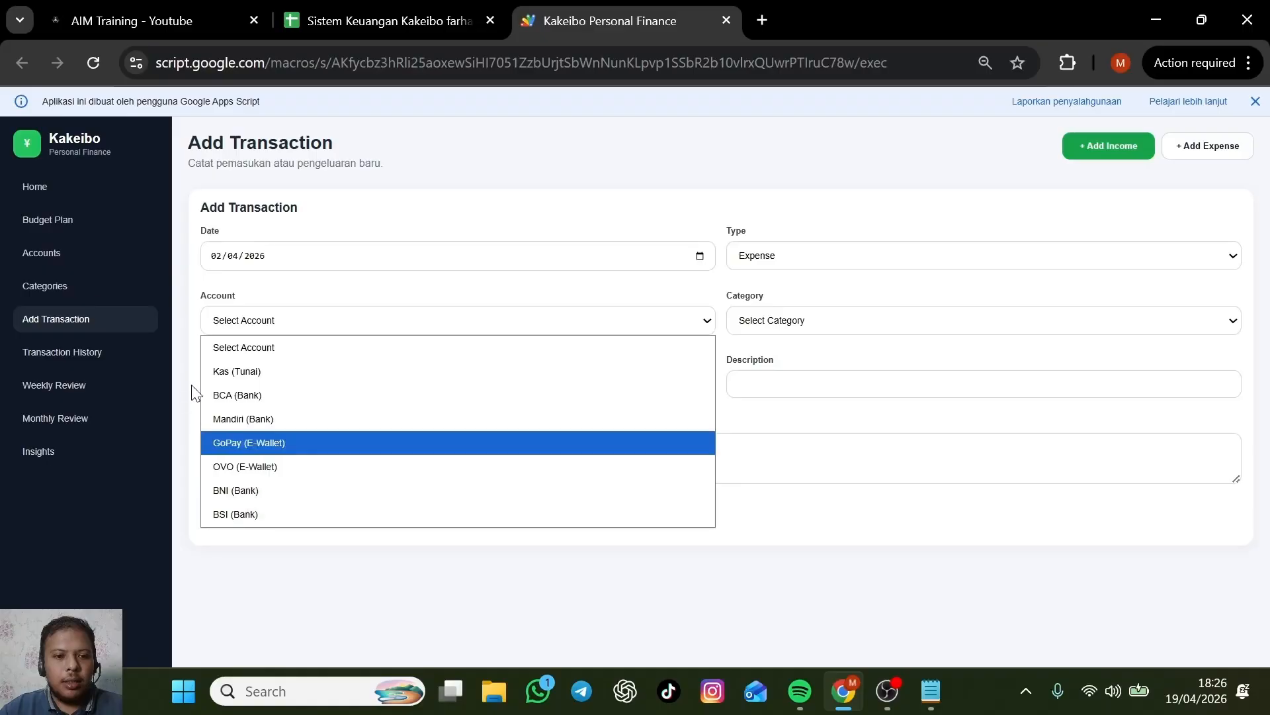
click(239, 395)
click(815, 324)
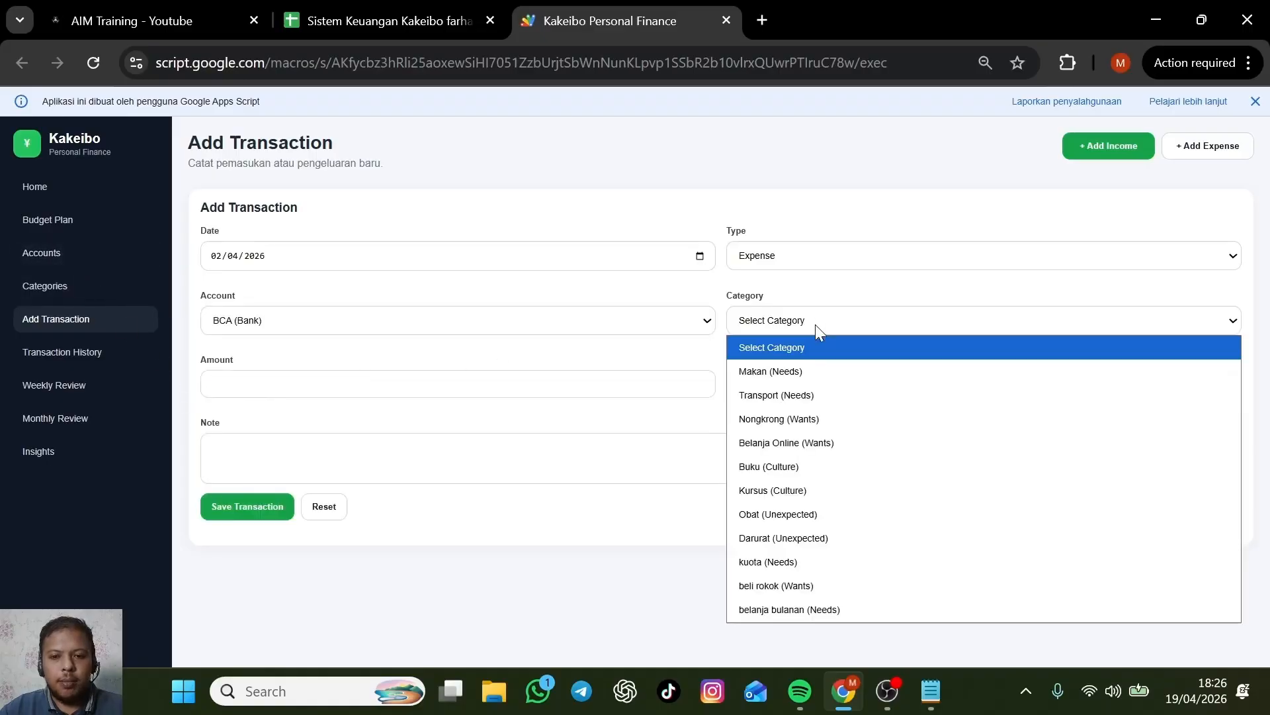
click(807, 609)
click(775, 324)
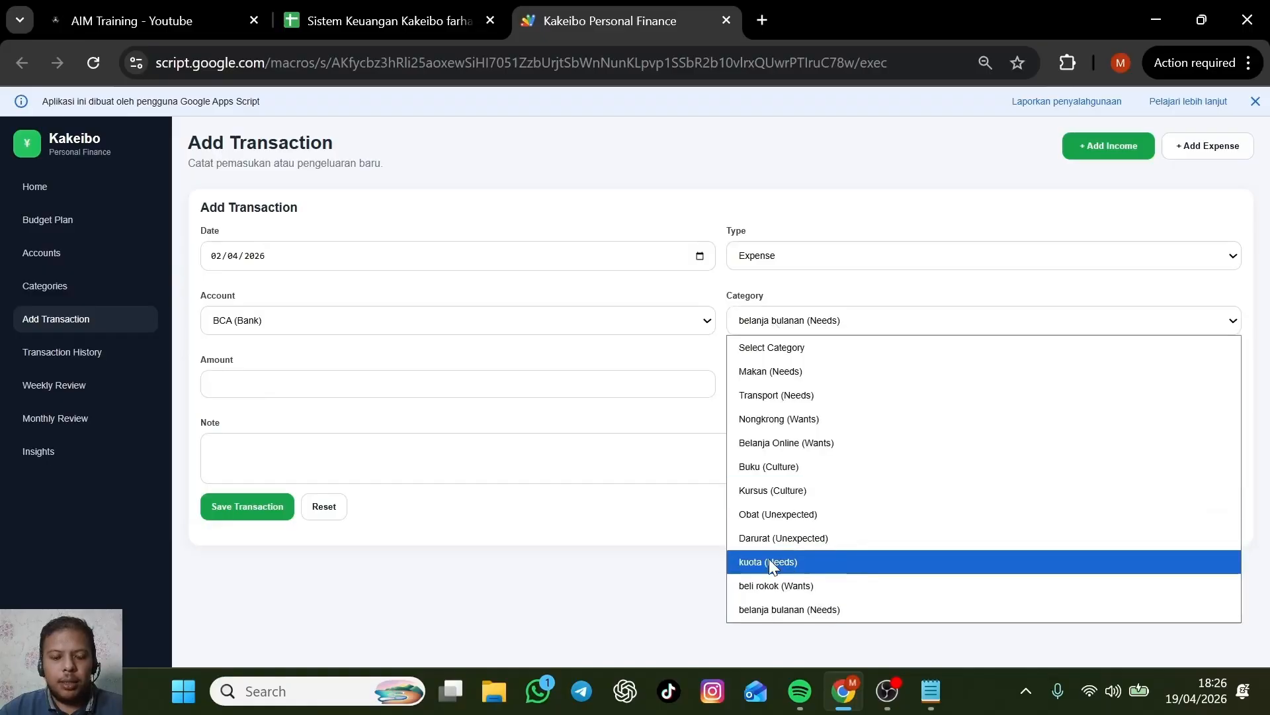
click(700, 358)
click(1255, 101)
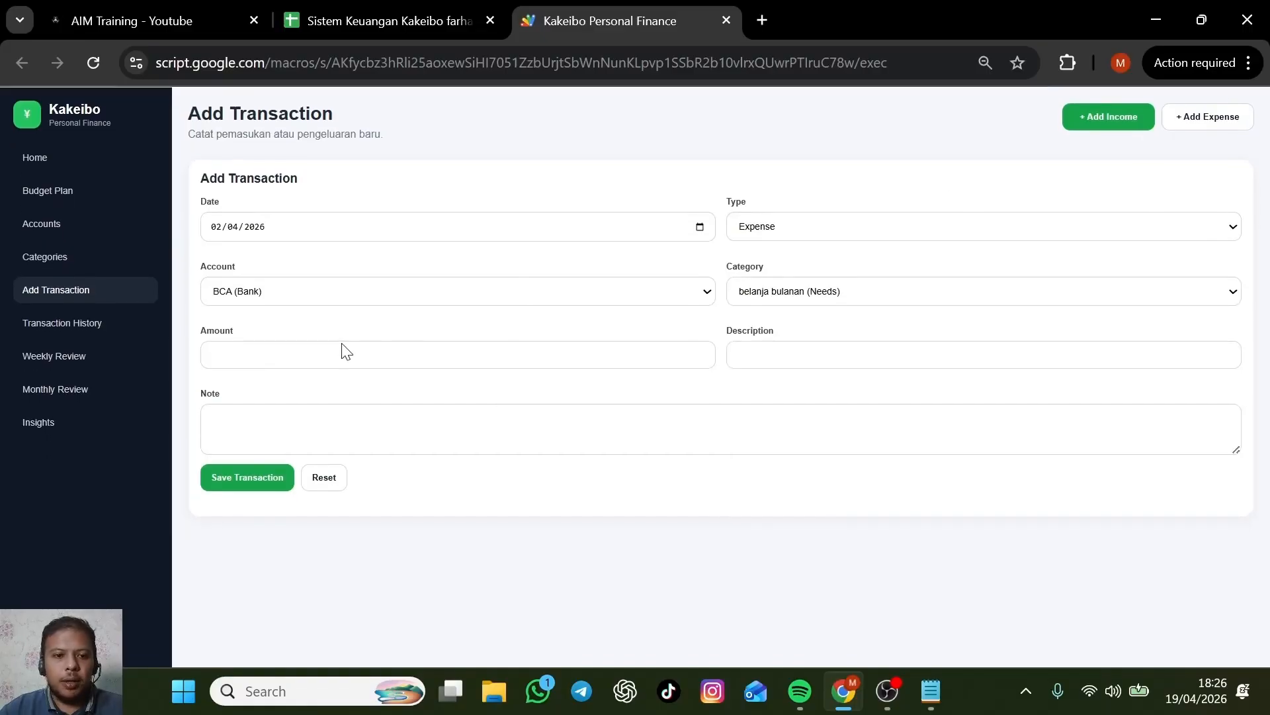
Enter the amount Rp2.500.000, the description "belanja bulanan" and the note "untuk kebutuhan rumah tangga".
click(298, 357)
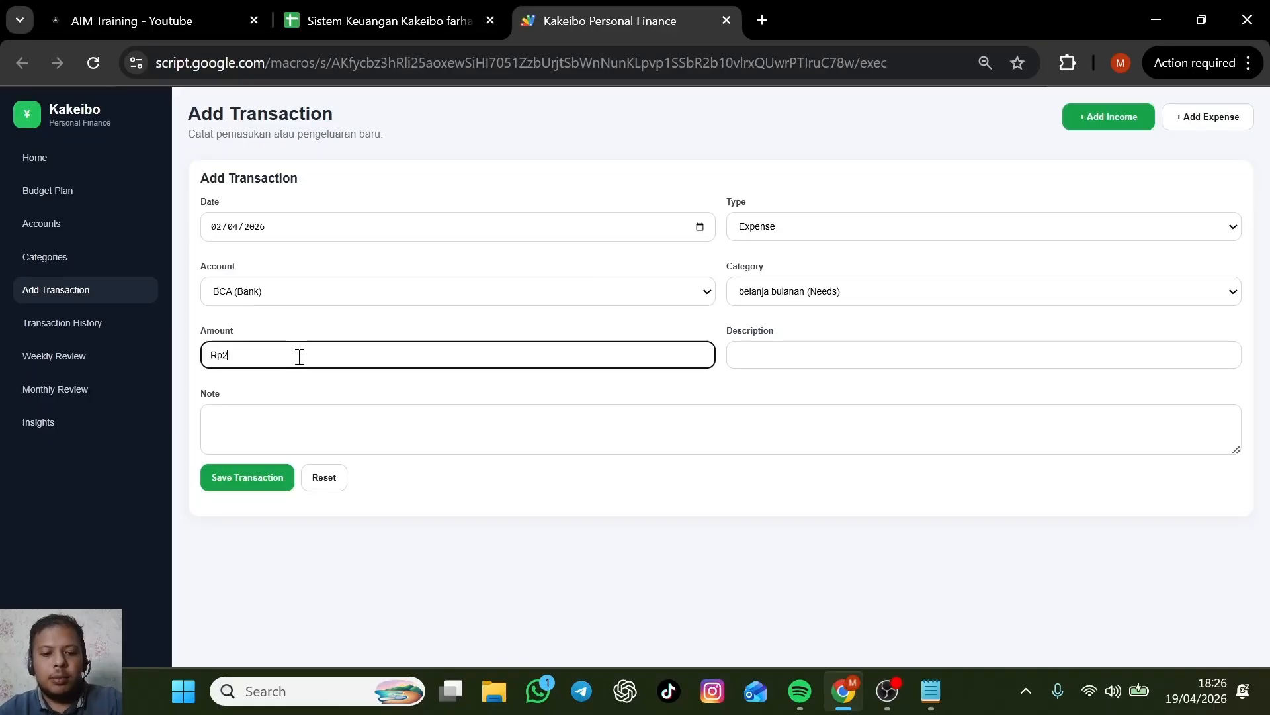
text(250000)
text(00)
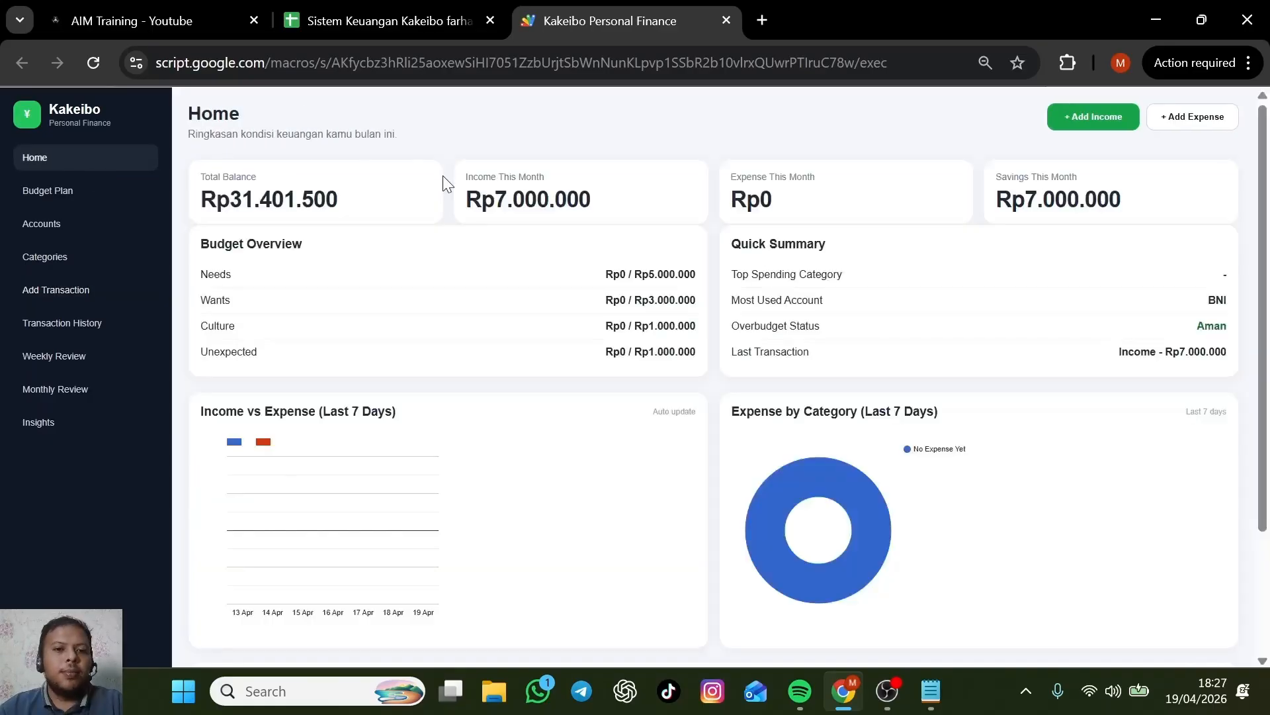
Check the total balance on the Home dashboard and the current balances of the individual accounts.
drag(235, 202, 351, 203)
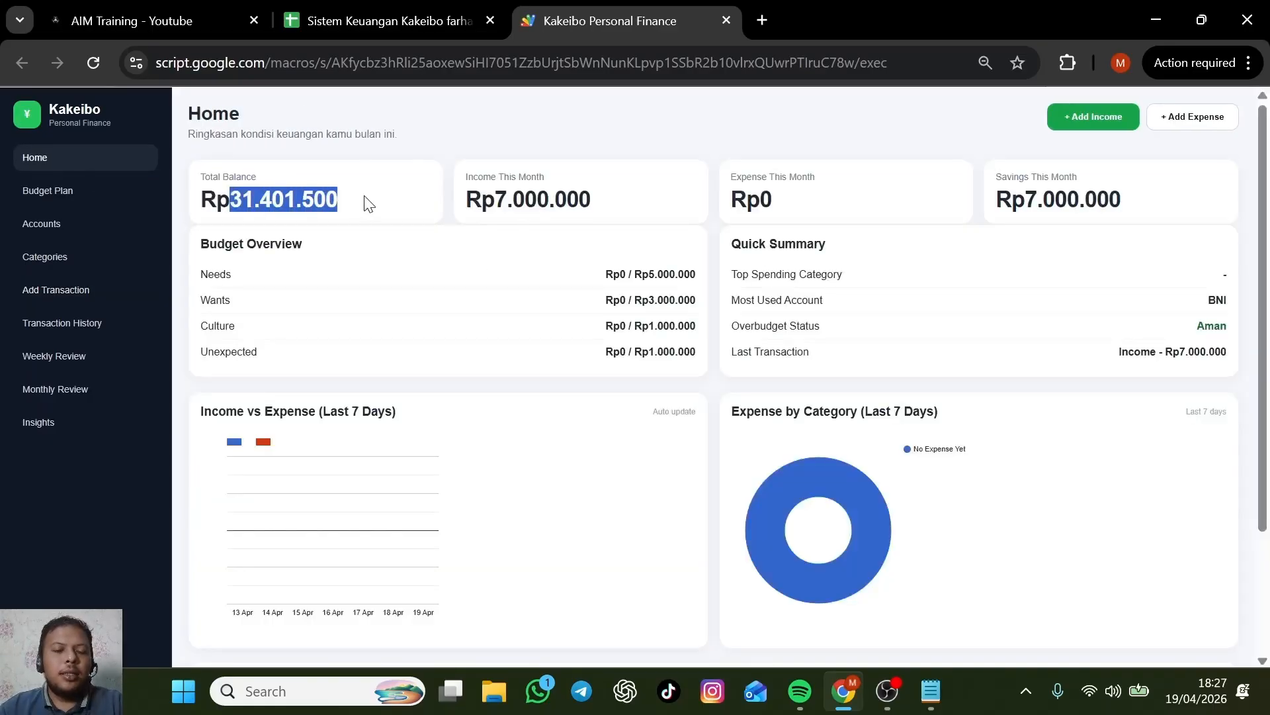
click(369, 204)
click(79, 224)
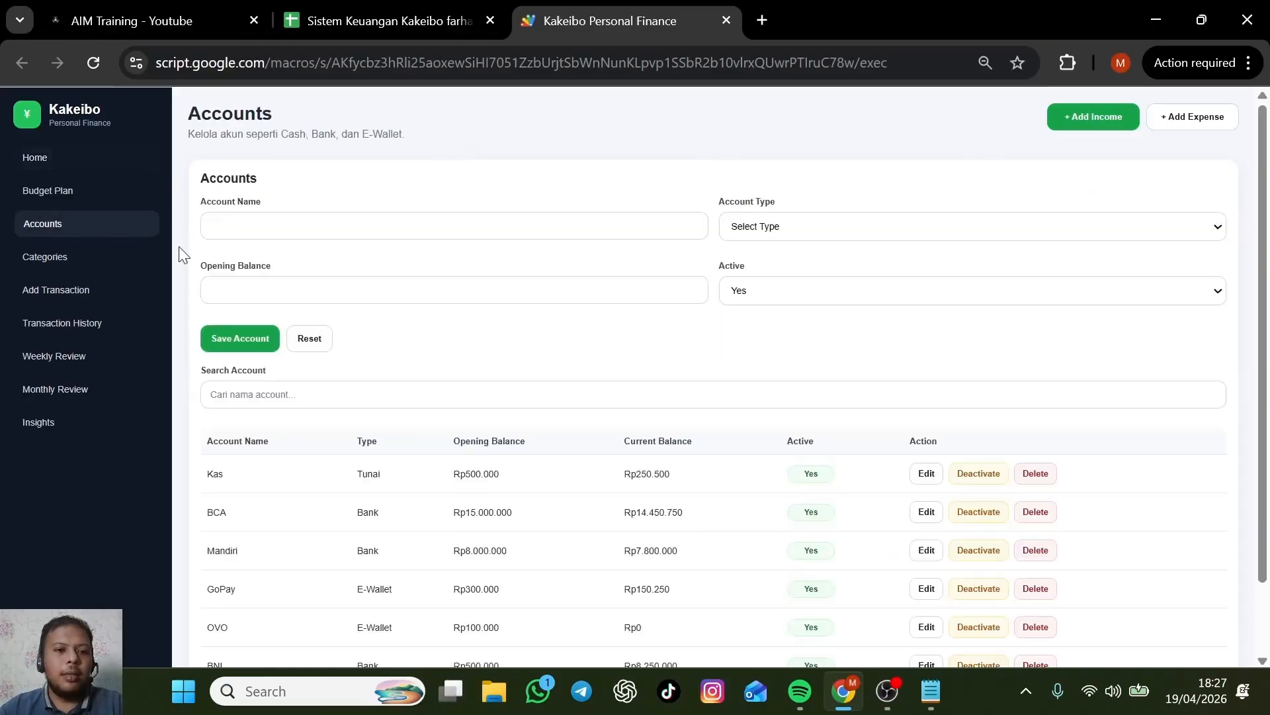
scroll(454, 405, down, 2)
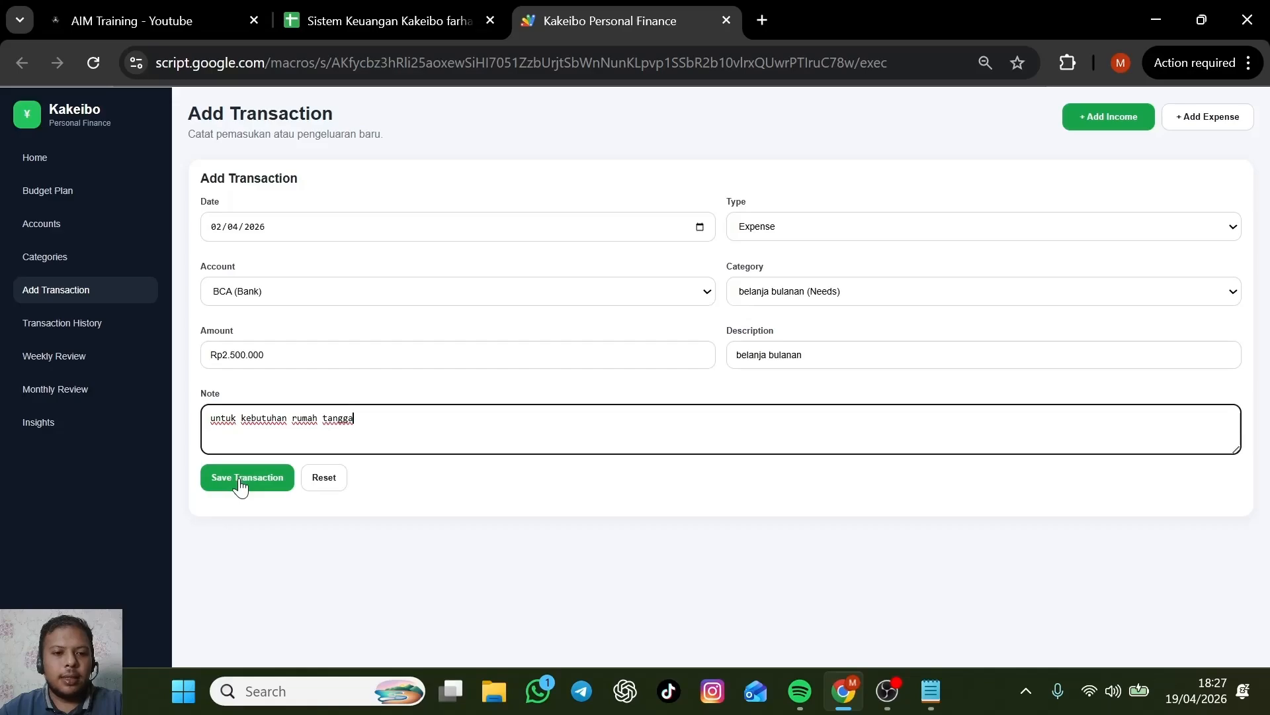
Save the belanja bulanan expense transaction.
click(241, 485)
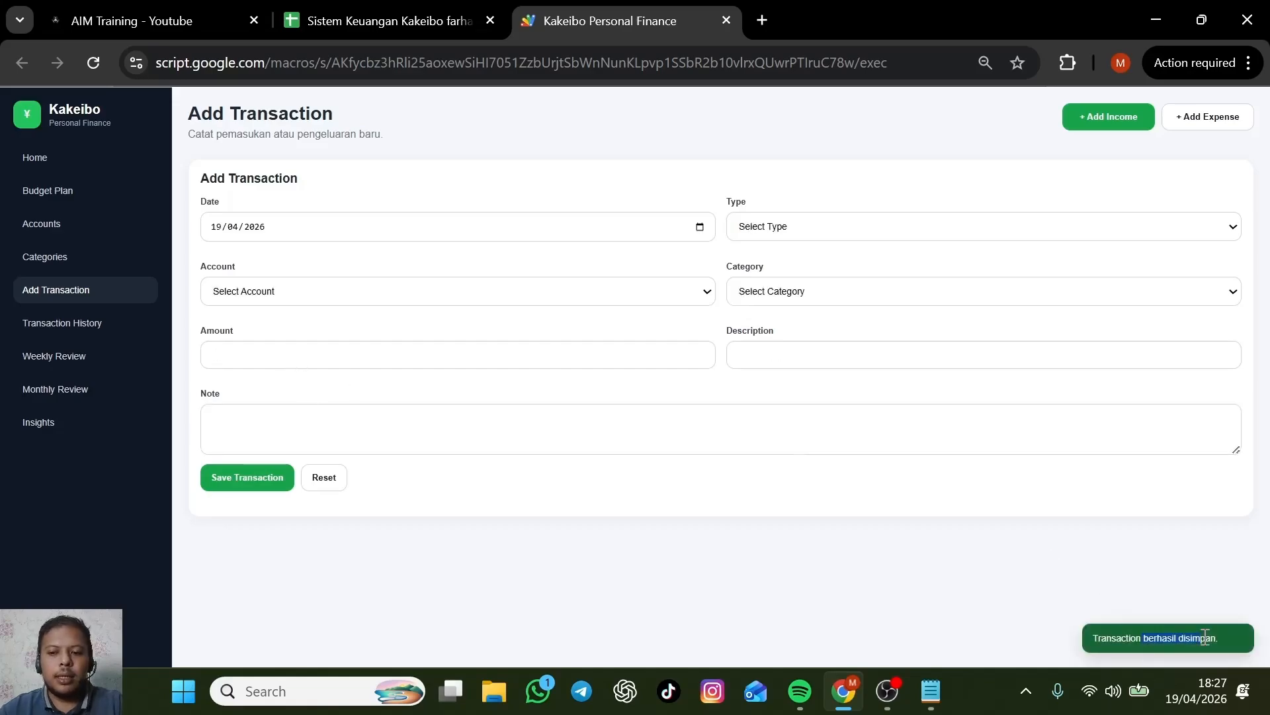
Check the total balance and this month's expense figure on the Home dashboard.
click(54, 160)
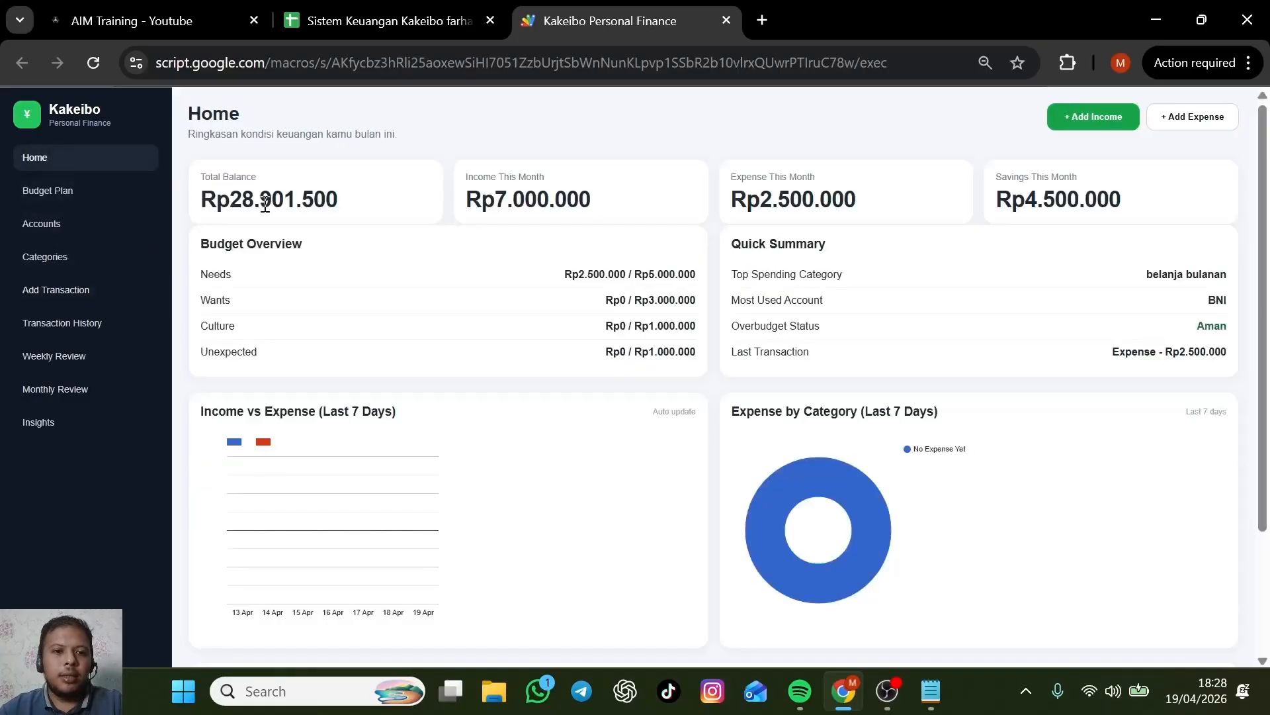
drag(226, 201, 352, 205)
click(360, 205)
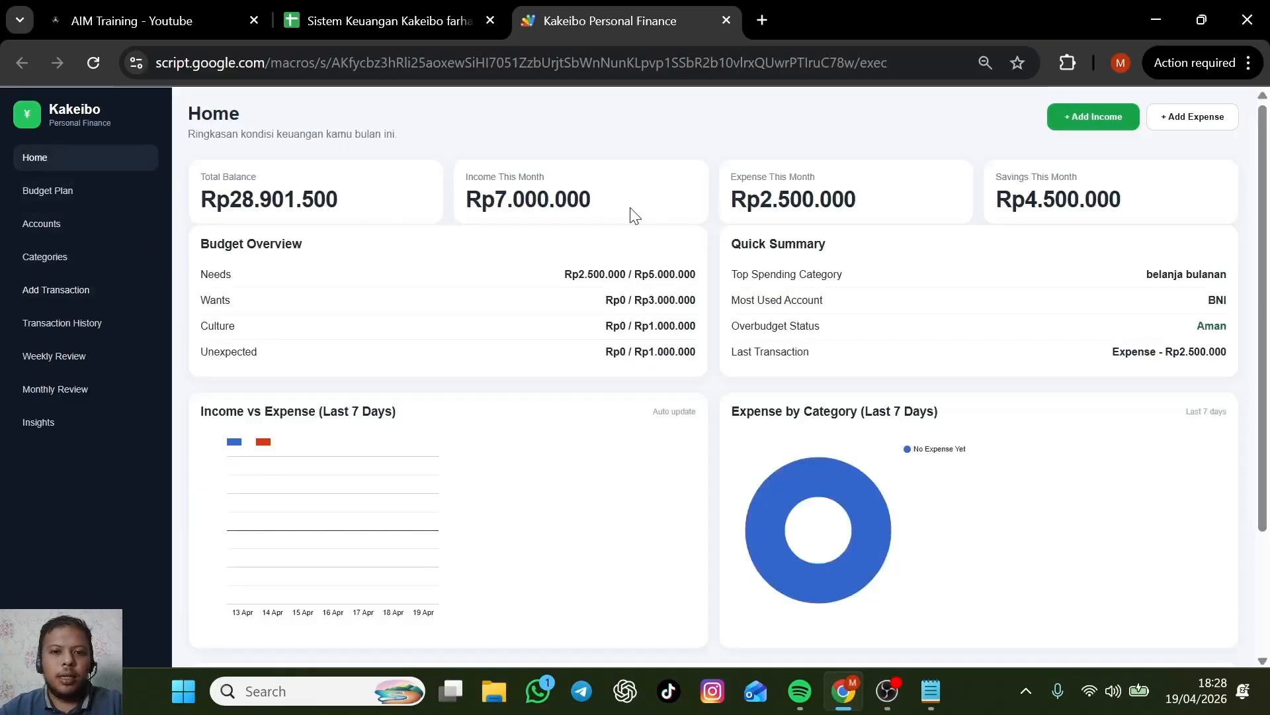
drag(772, 198, 865, 205)
click(863, 205)
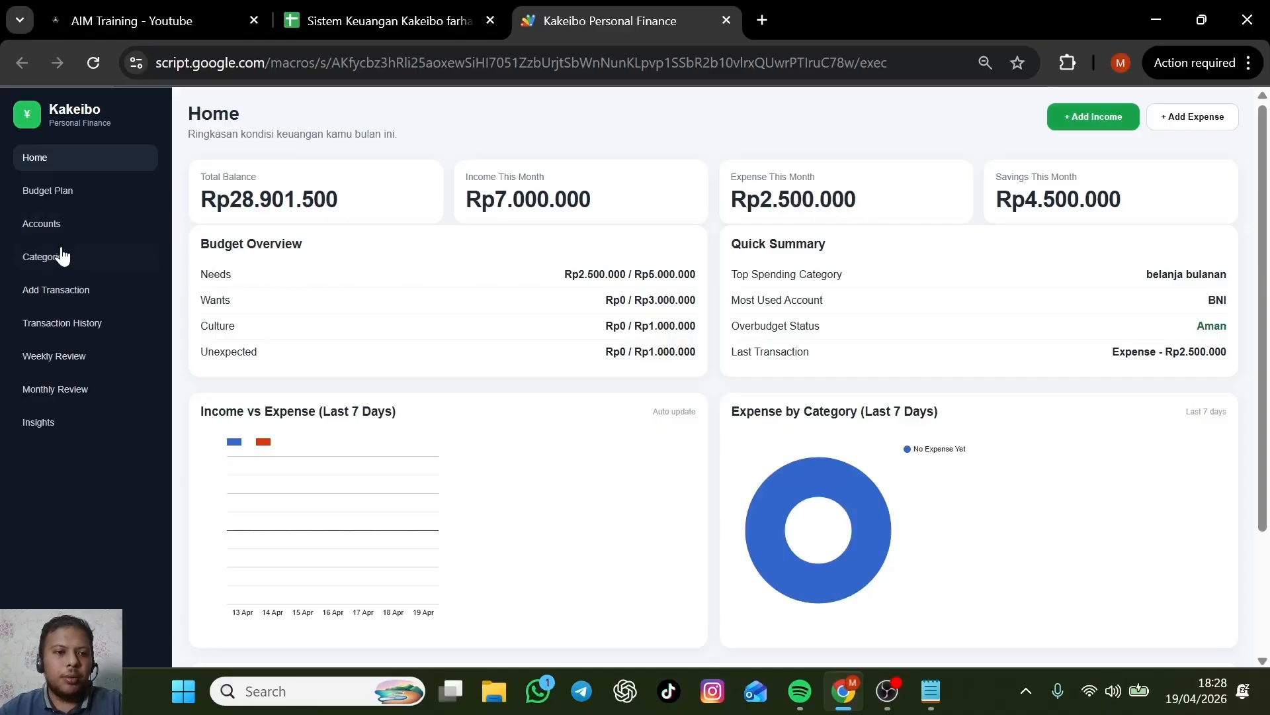
Load the current month's budget plan for April 2026.
click(73, 192)
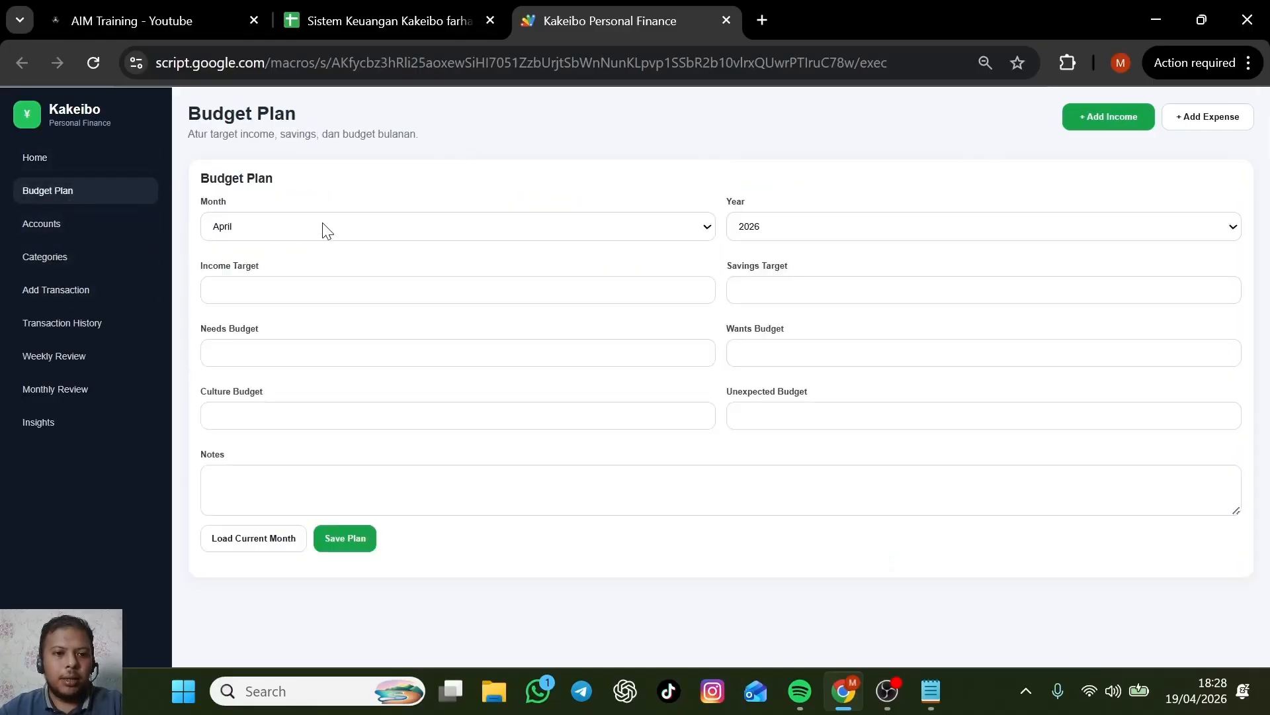
click(323, 226)
click(323, 228)
click(264, 541)
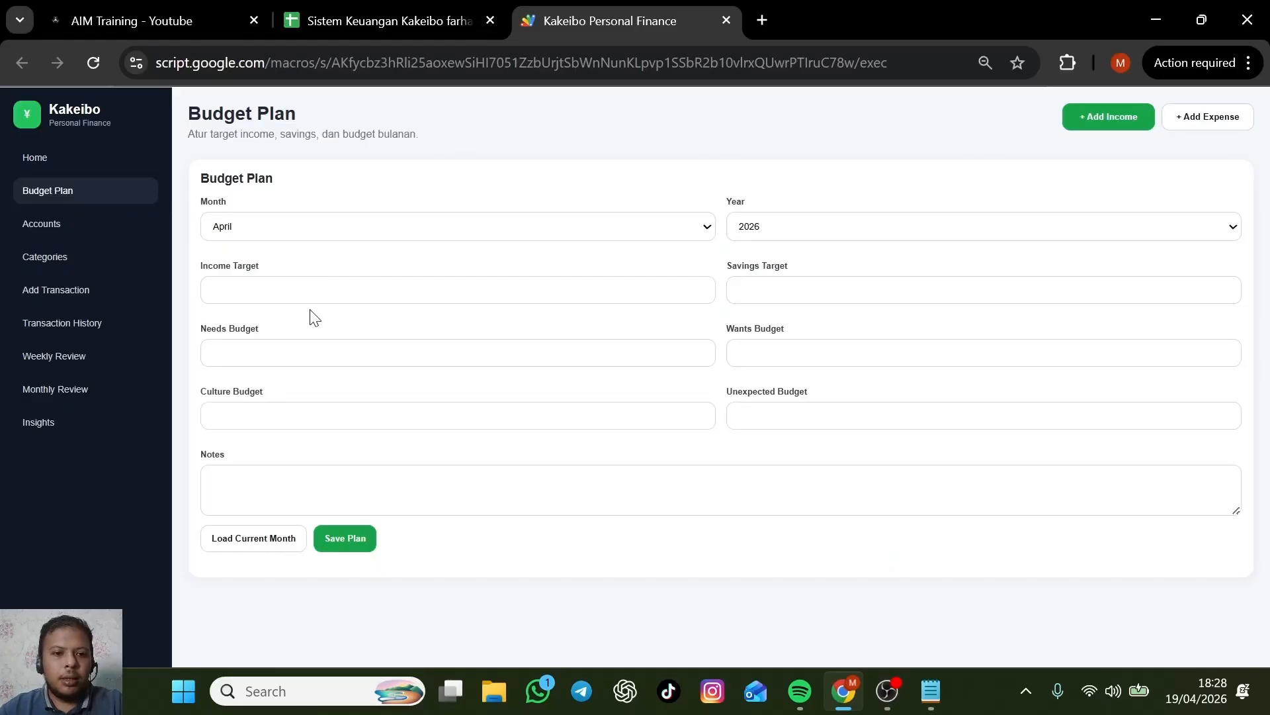
drag(265, 352, 216, 348)
Compare the Needs, Wants, Culture and Unexpected amounts in Home's Budget Overview with the loaded budget plan.
click(67, 162)
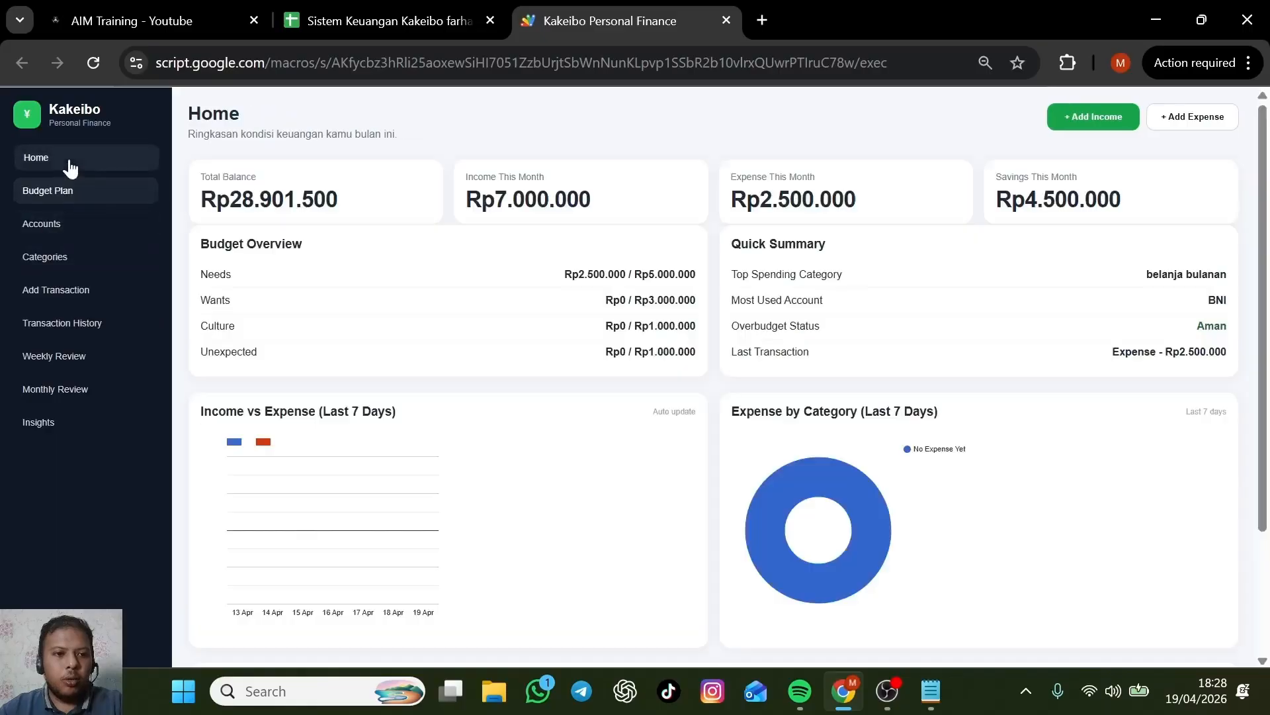
drag(566, 274, 703, 276)
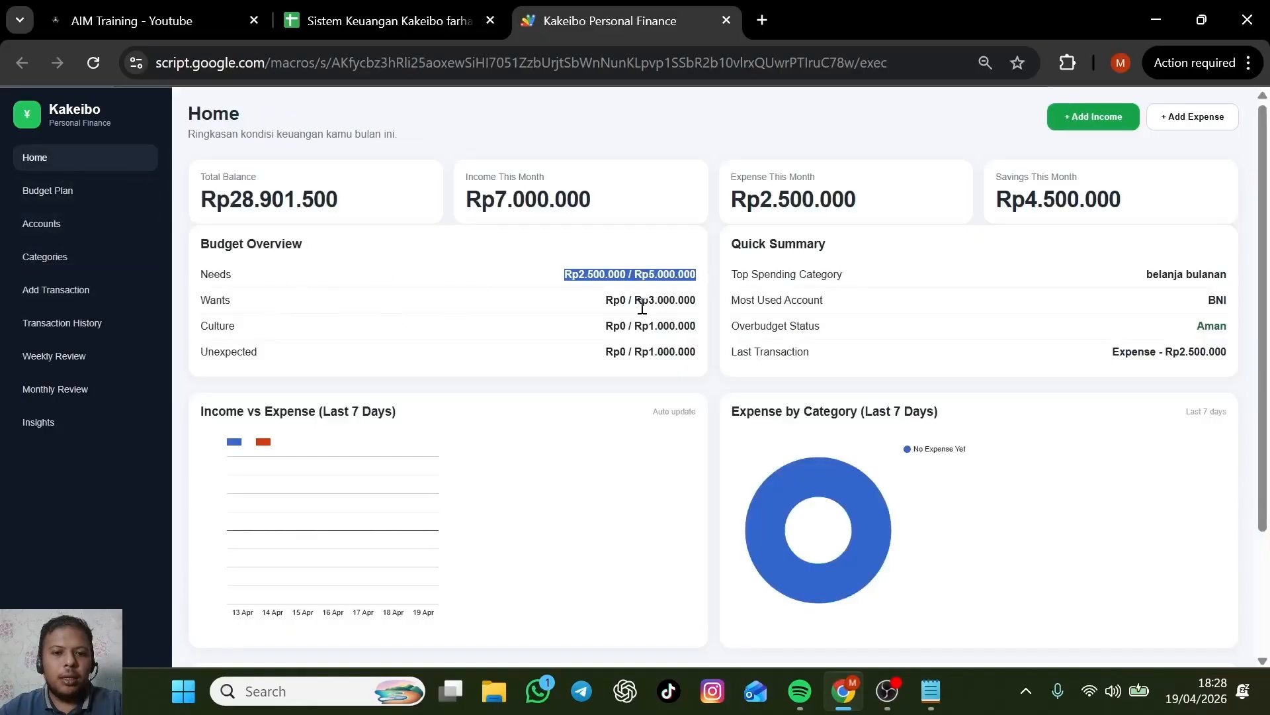
drag(642, 307, 692, 364)
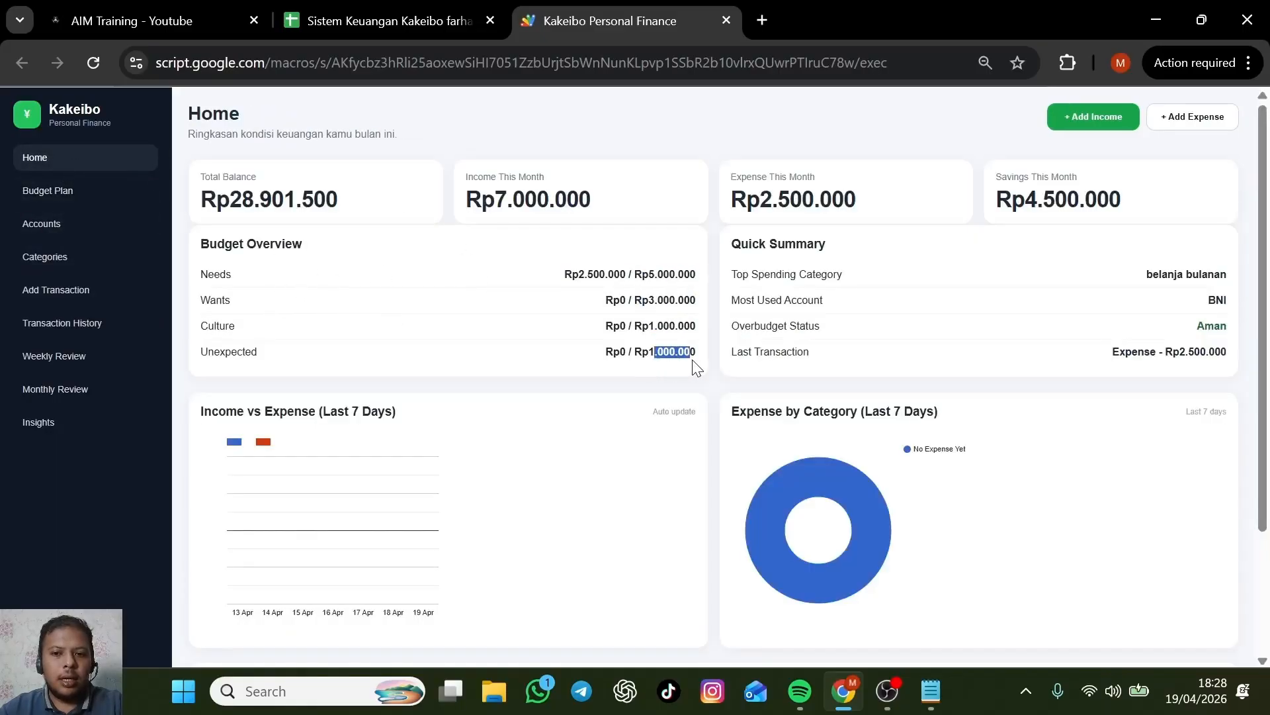
click(59, 190)
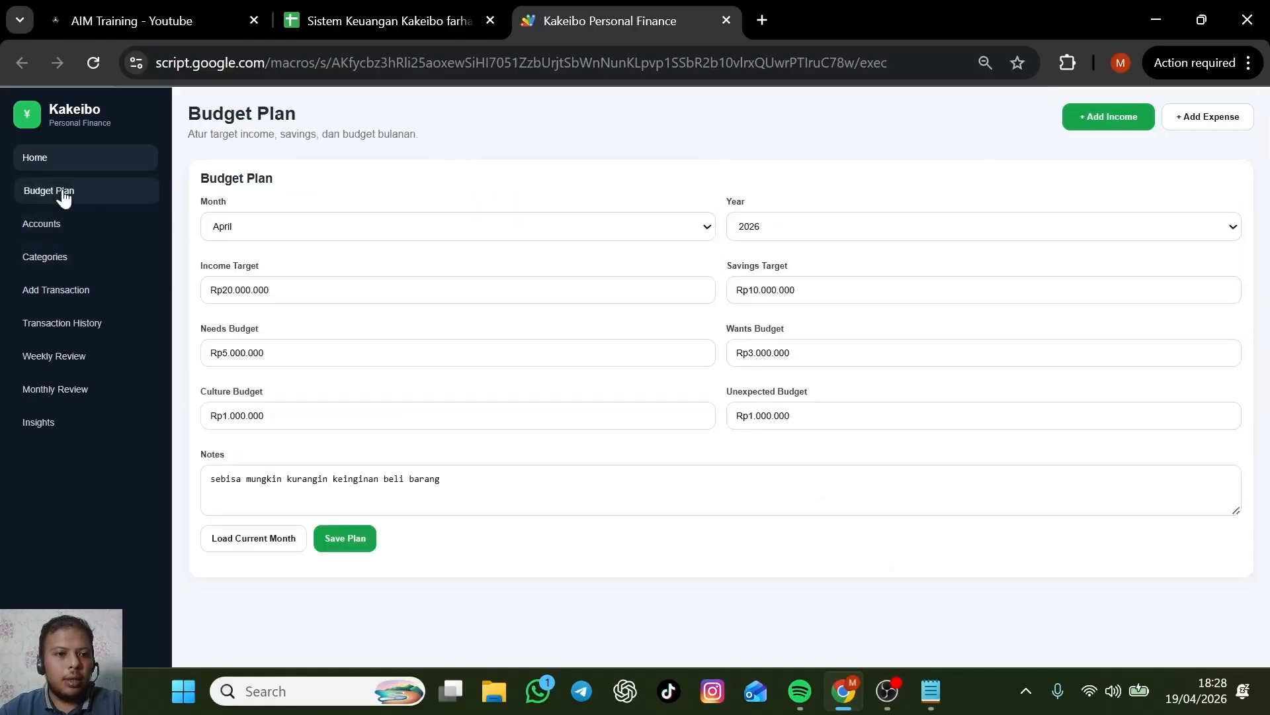
click(73, 159)
drag(497, 248, 672, 339)
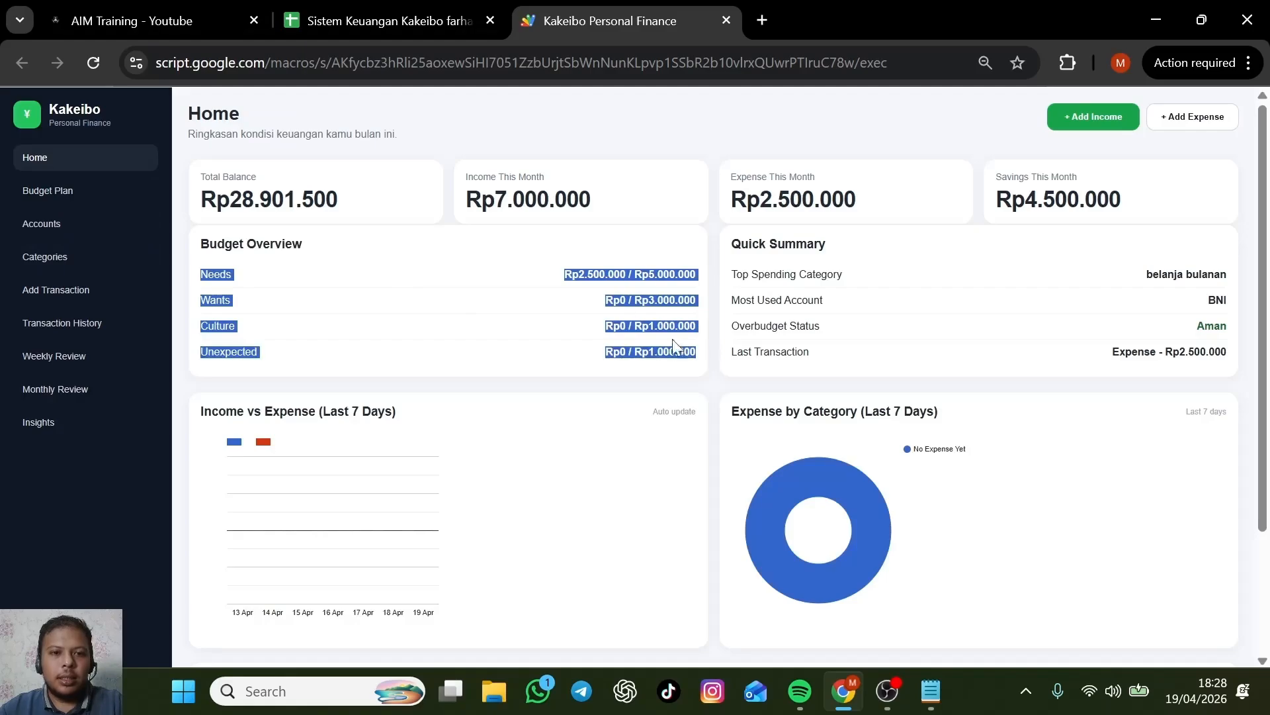
click(524, 278)
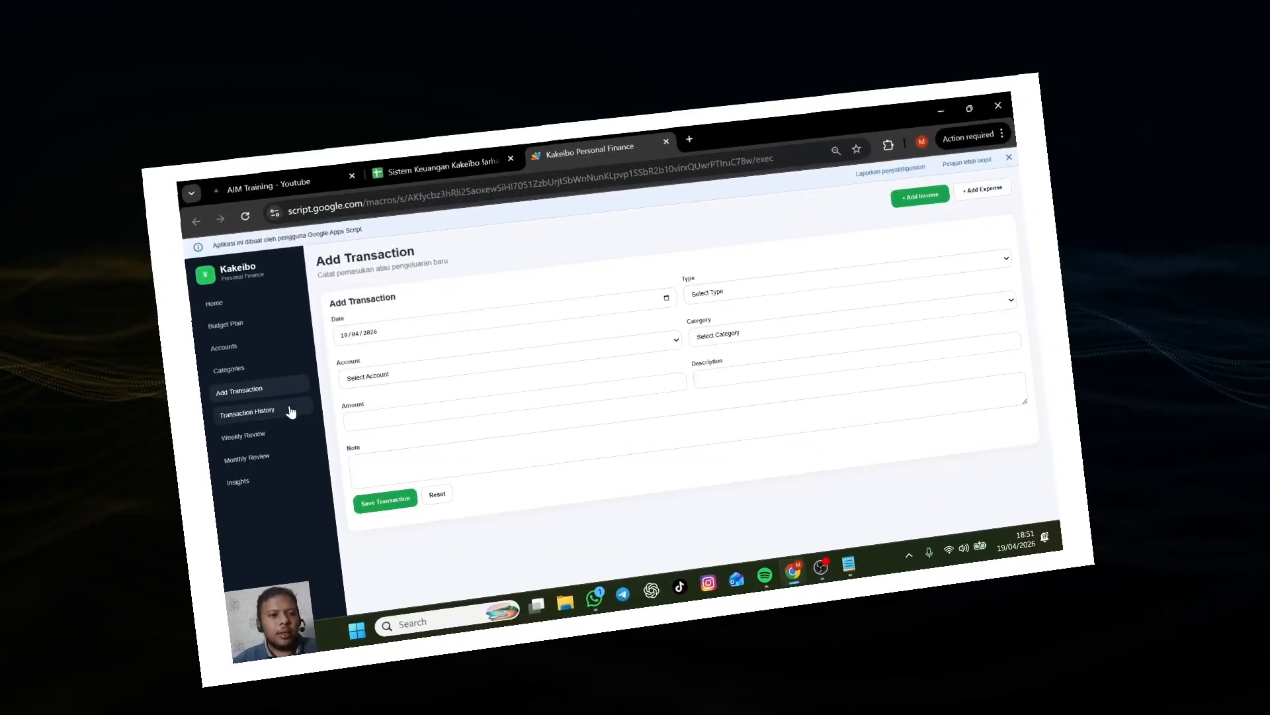
Open the transaction history and review the recorded transactions with their descriptions.
click(292, 412)
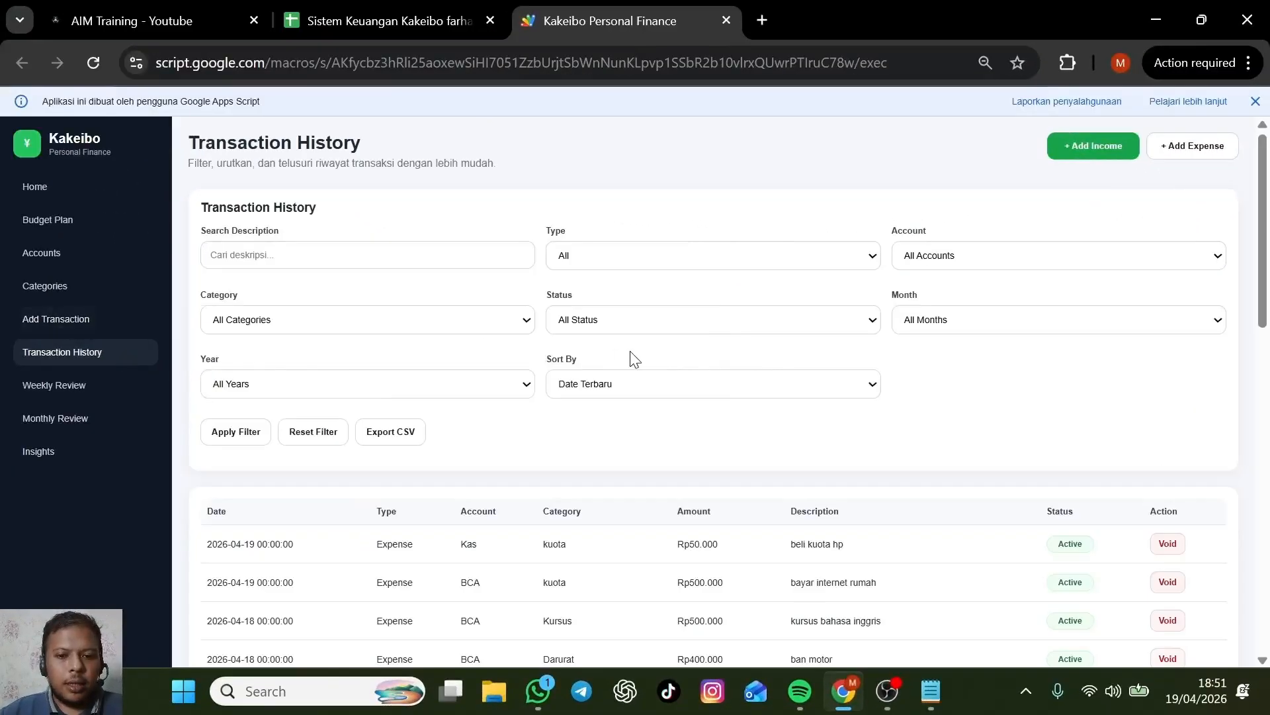
scroll(631, 354, down, 5)
scroll(622, 311, down, 1)
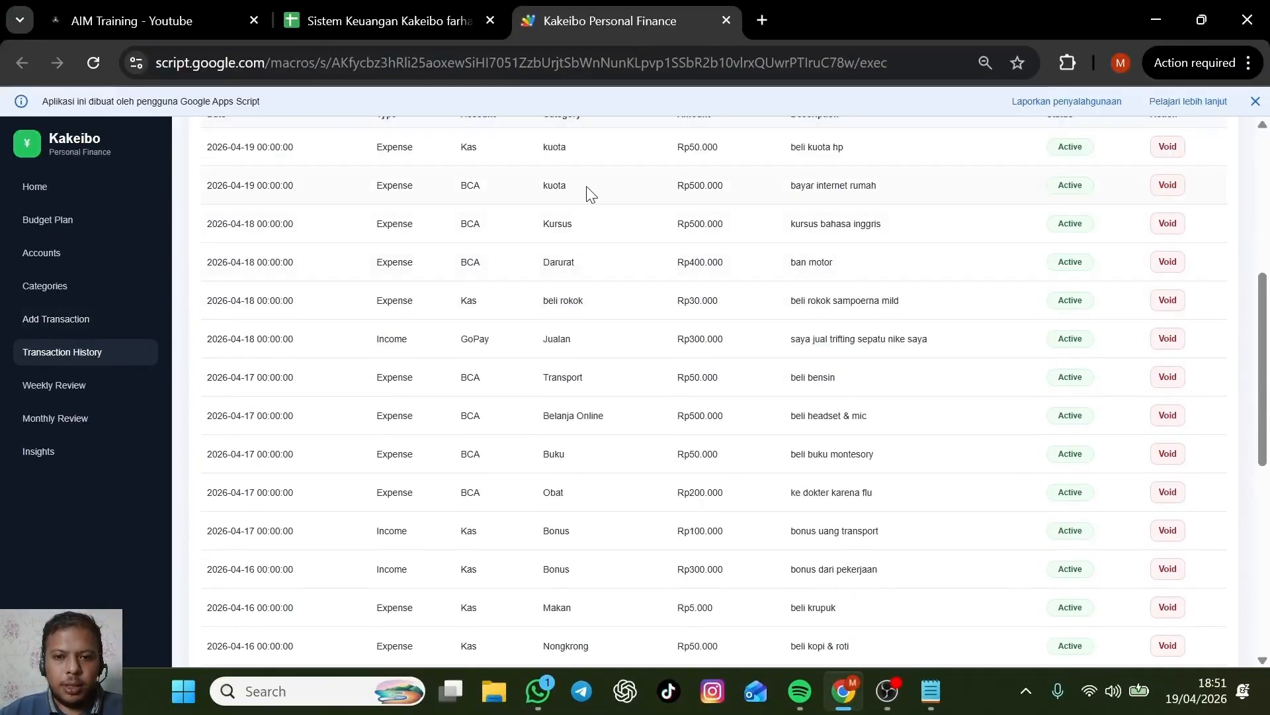
scroll(655, 225, up, 2)
drag(792, 251, 847, 250)
scroll(446, 247, down, 9)
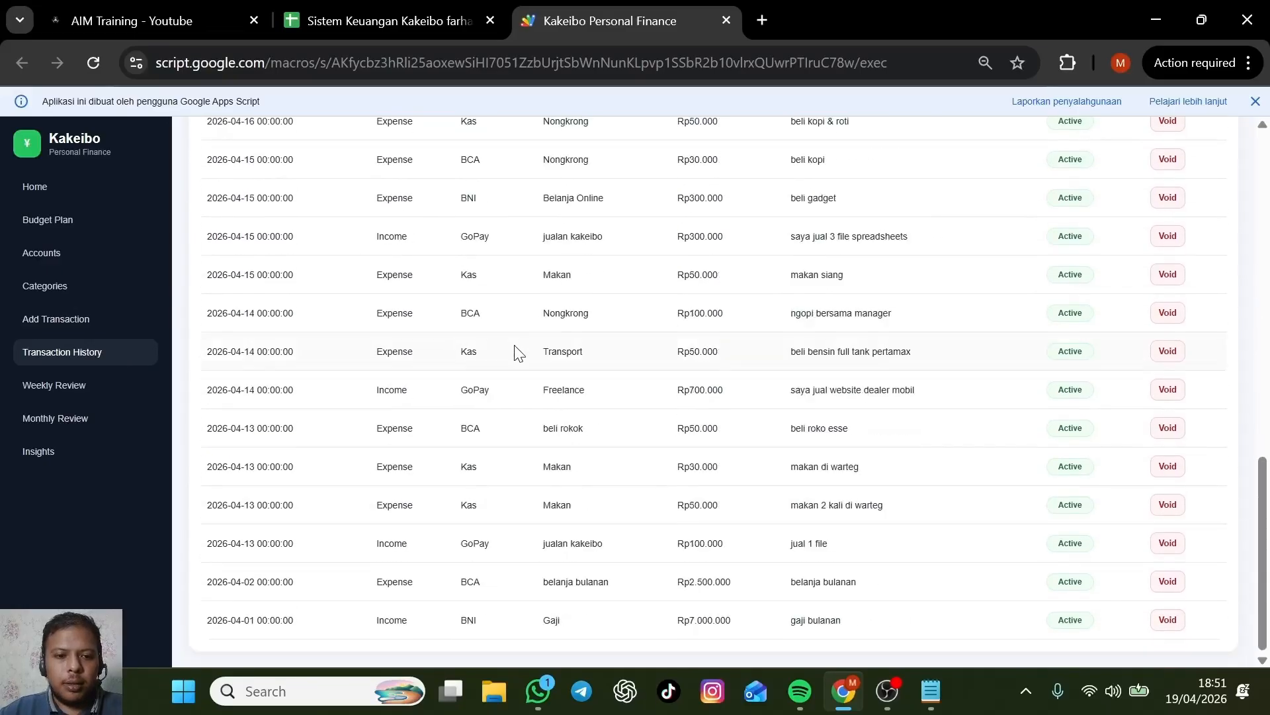
Compare the dates of the oldest and the newest entries in the transaction history.
drag(242, 582, 275, 544)
scroll(258, 539, up, 10)
scroll(258, 476, down, 9)
scroll(242, 521, down, 2)
scroll(297, 482, up, 10)
drag(242, 317, 305, 329)
scroll(387, 394, up, 3)
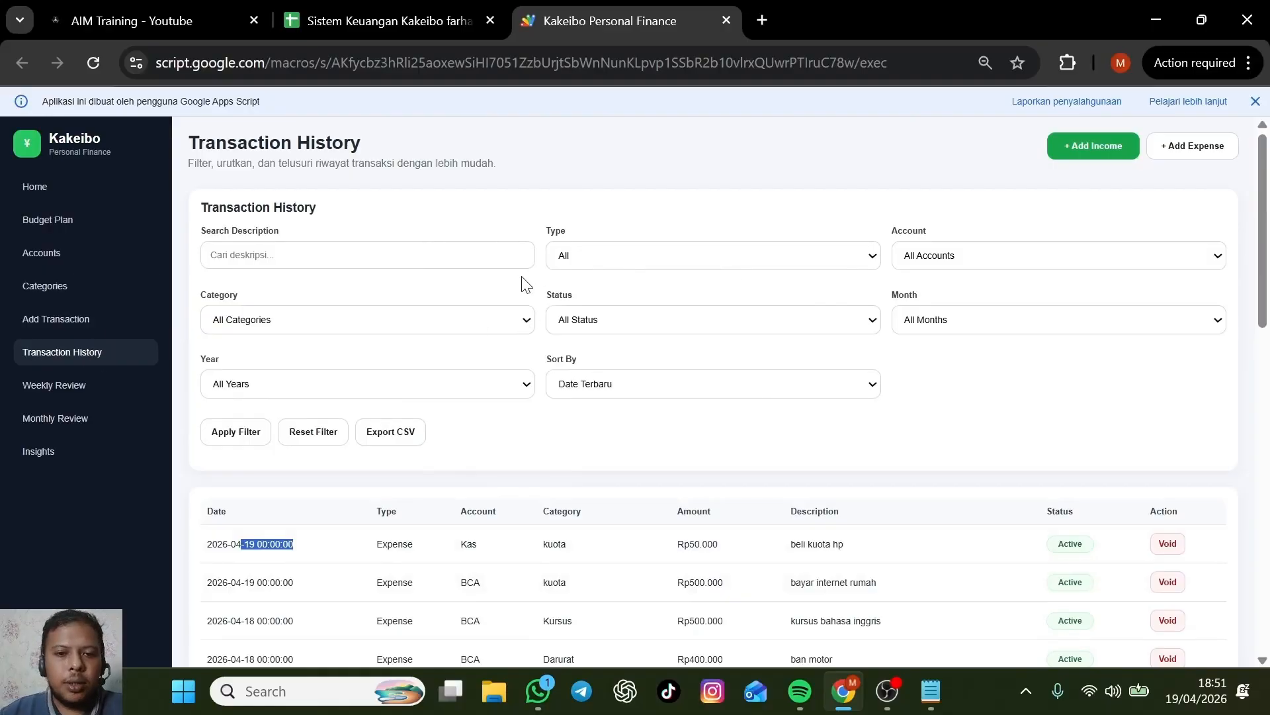
scroll(523, 281, down, 3)
scroll(460, 332, up, 3)
Search the transaction descriptions for "kuota" and check the matching entry's description and category.
click(380, 254)
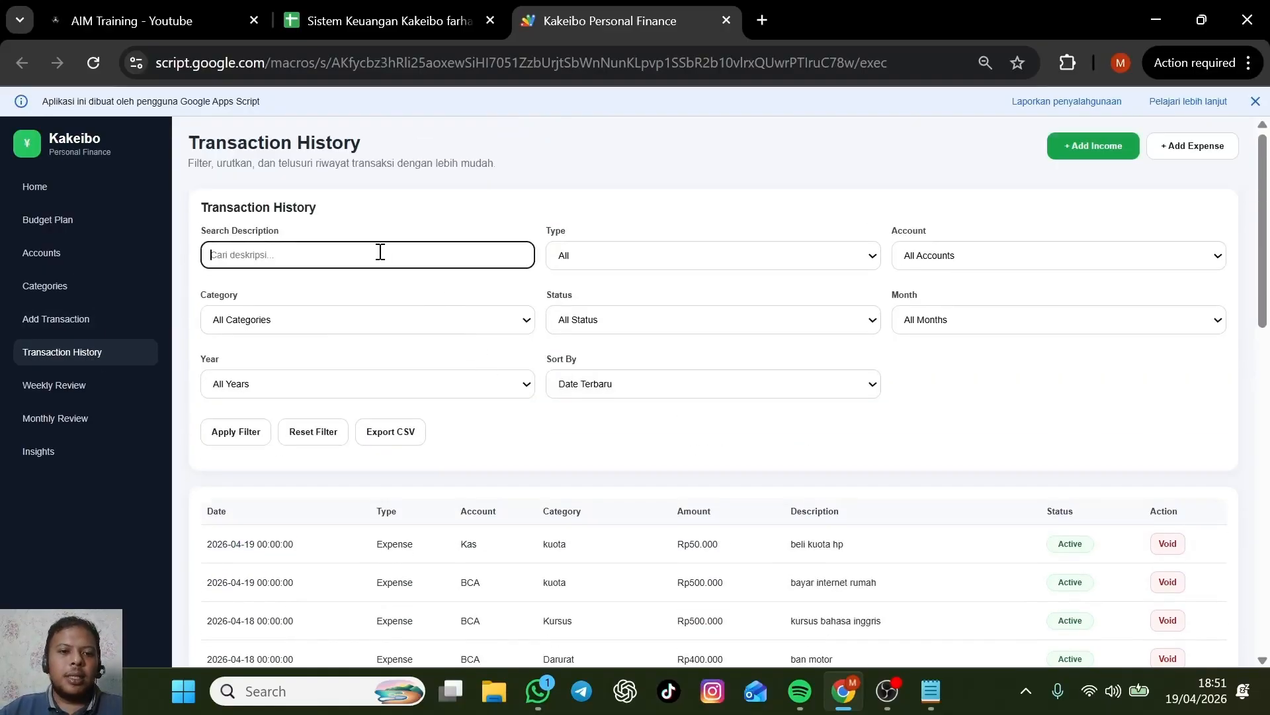
text(kuota)
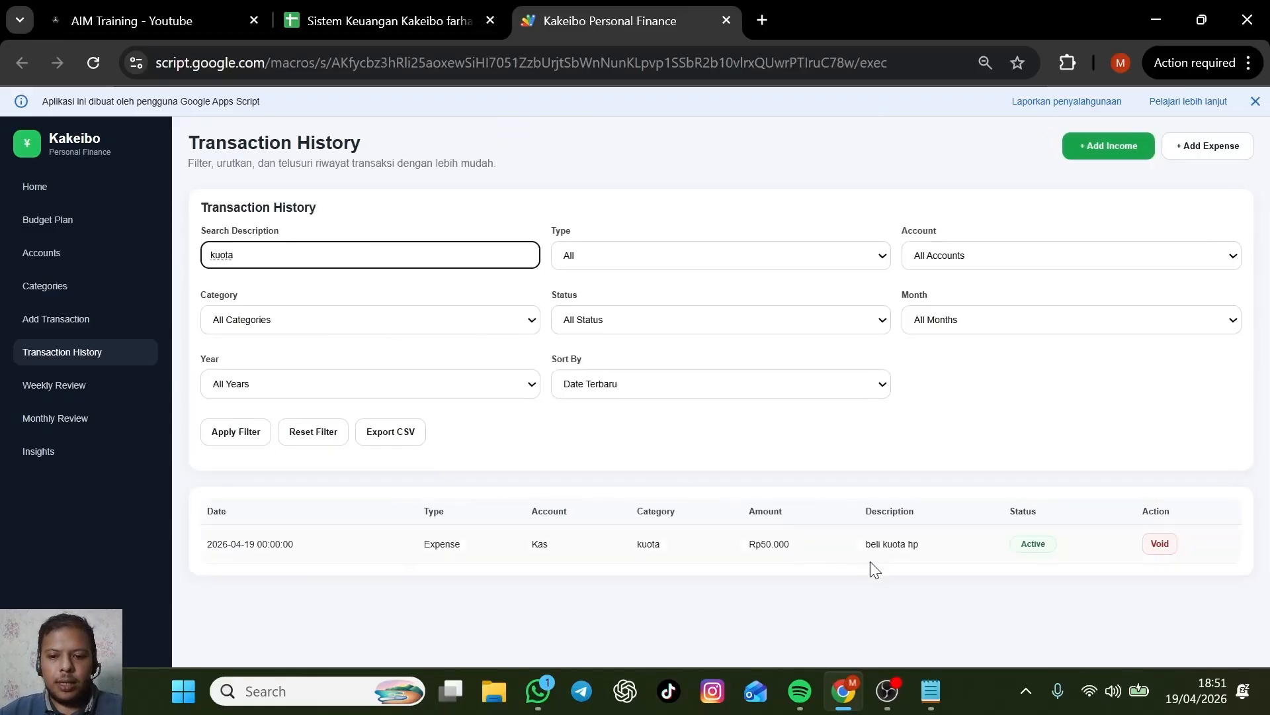
drag(882, 544, 927, 554)
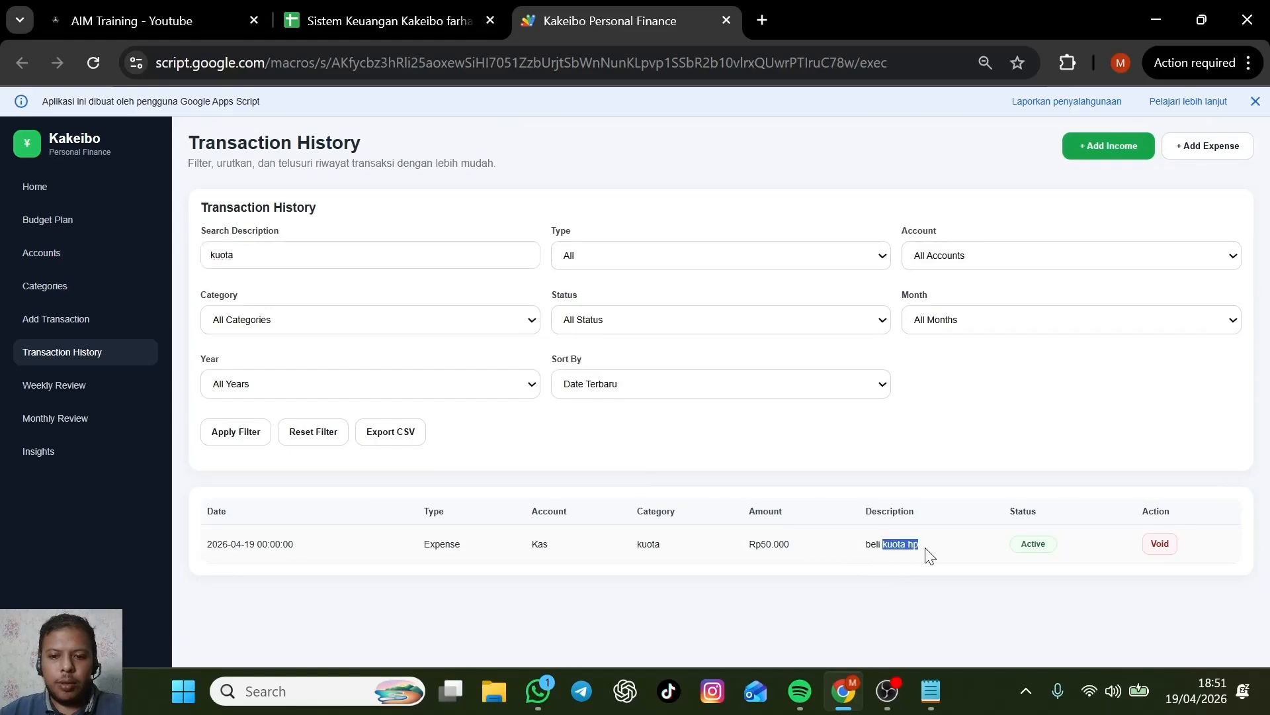
double_click(639, 544)
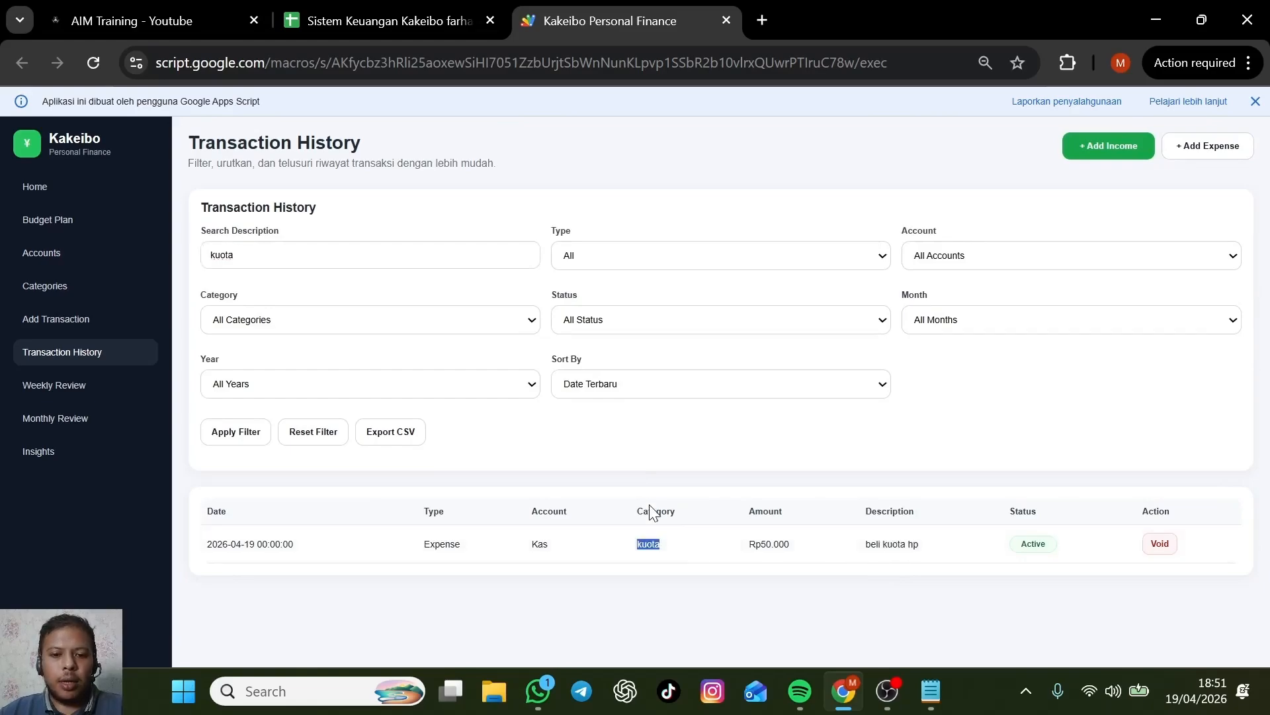
Clear the description search and filter the transaction history by the category Makan.
double_click(496, 246)
key(BackSpace)
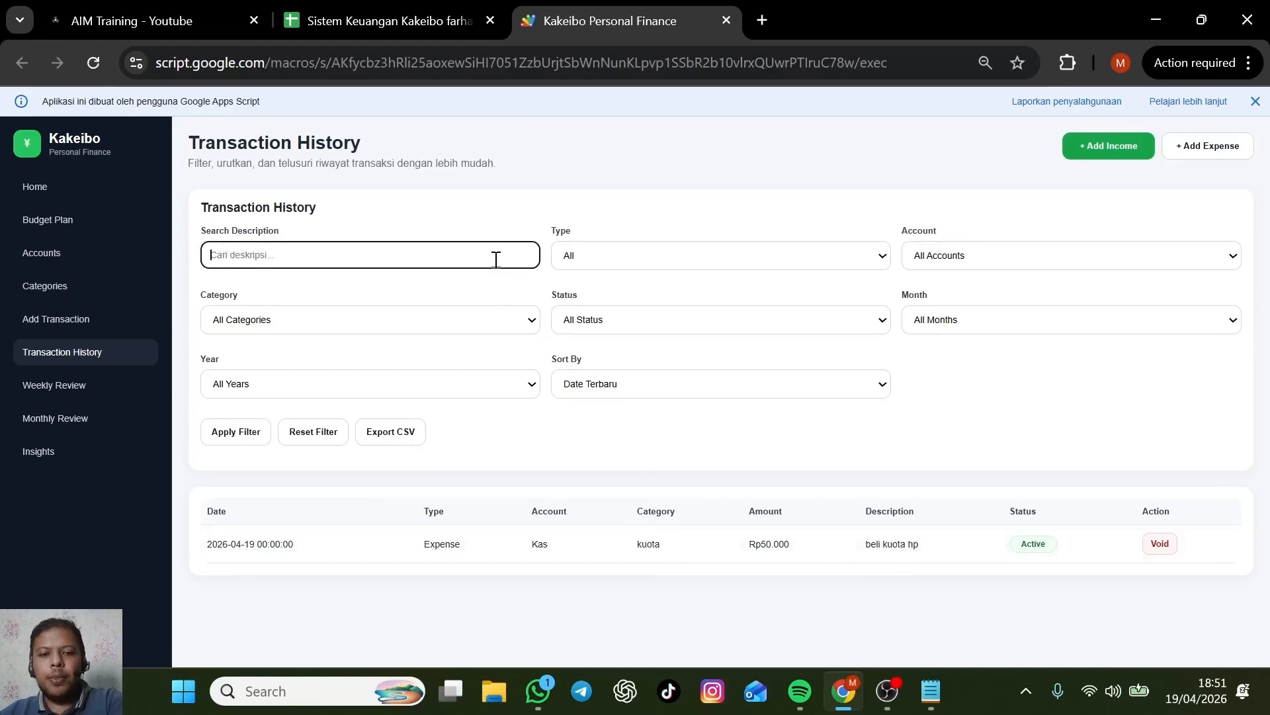
click(490, 319)
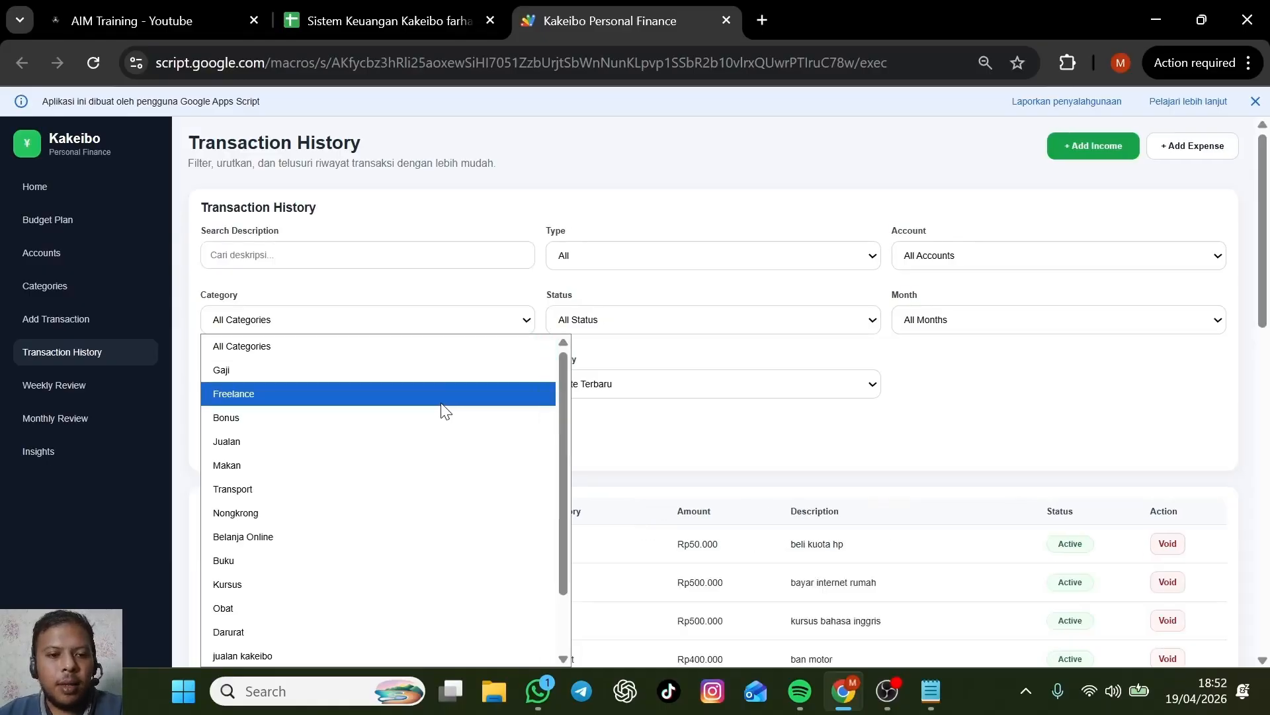
click(432, 466)
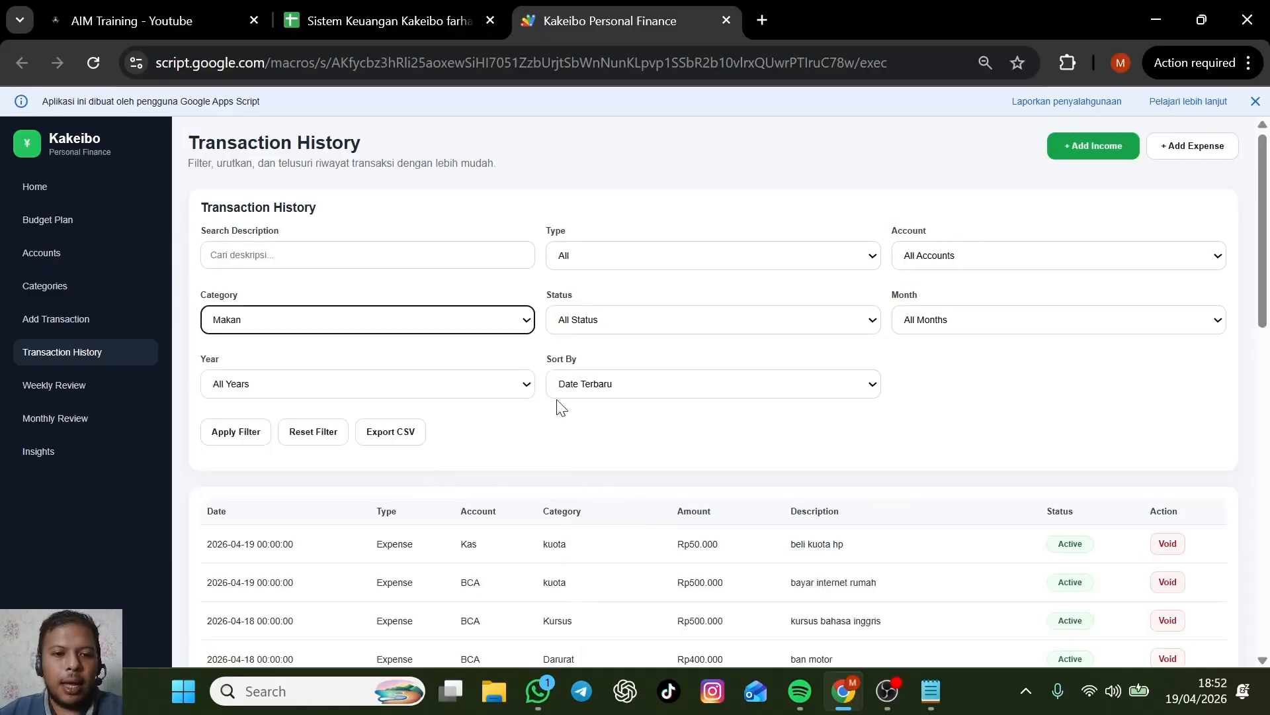
scroll(448, 341, down, 5)
scroll(649, 318, up, 3)
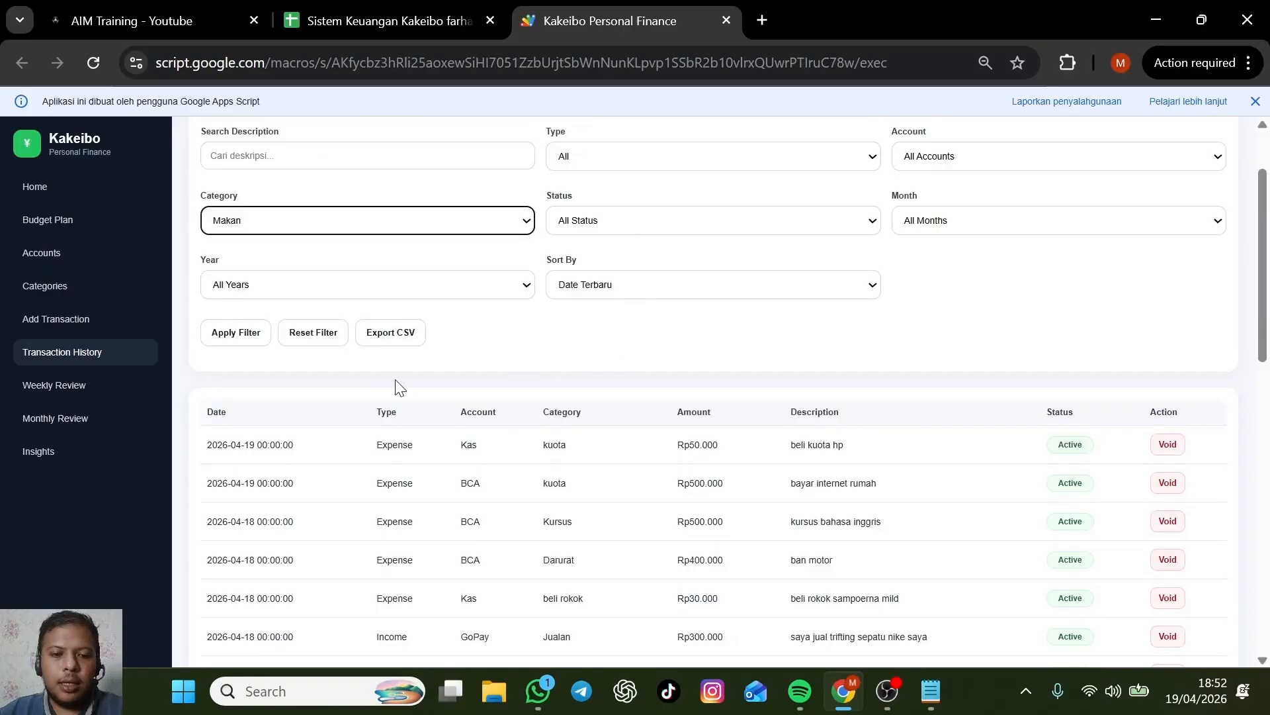
click(243, 342)
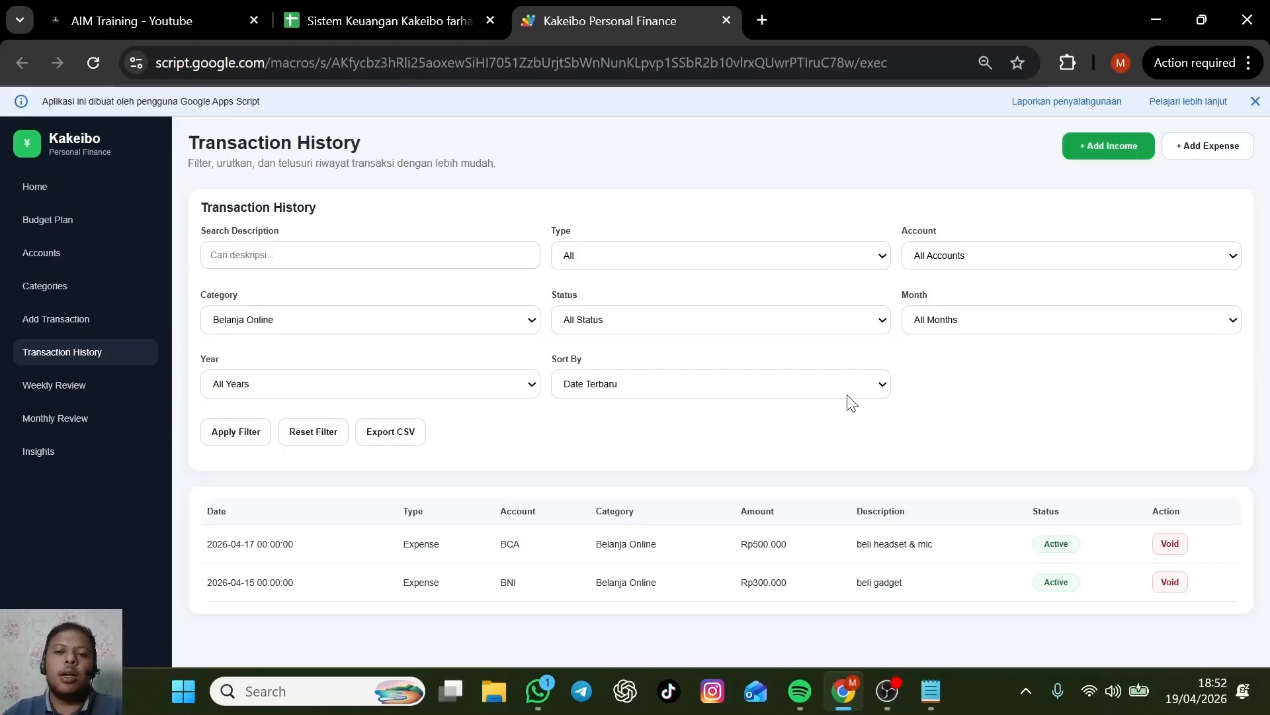
Set the category filter back to All Categories, filter the history by the BCA account, and review the listed transactions.
click(515, 322)
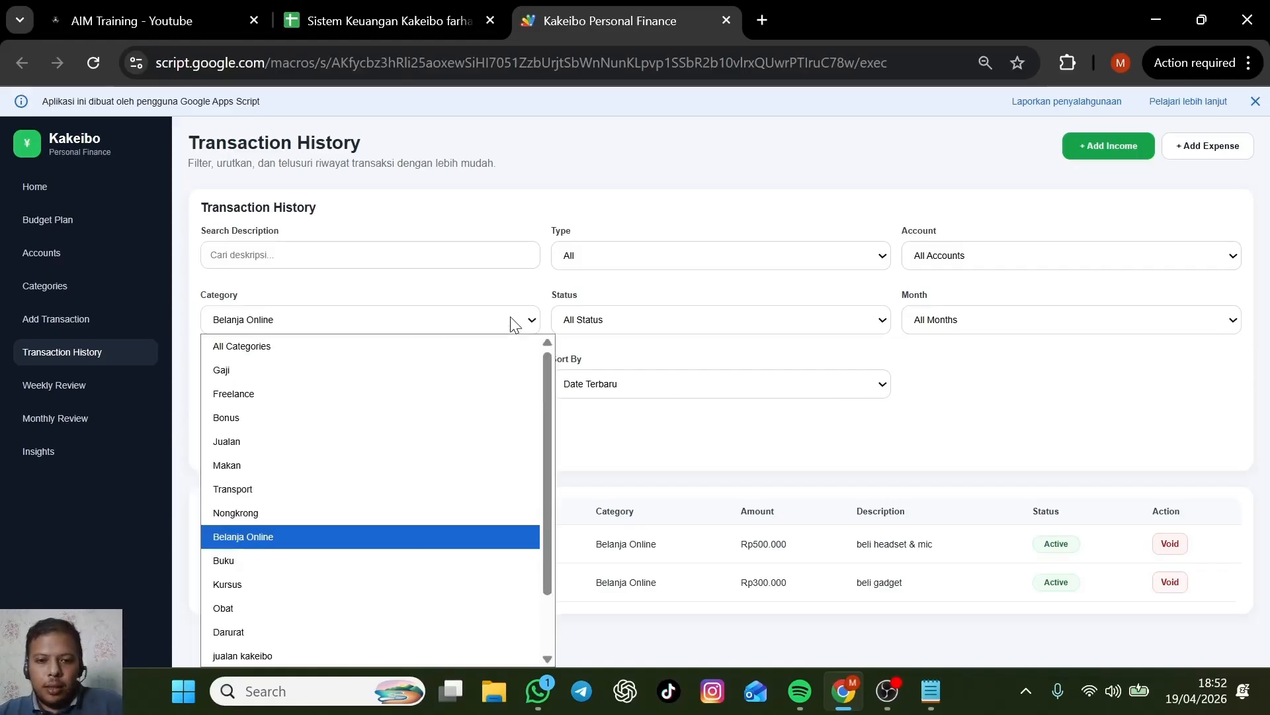
click(411, 360)
click(1081, 264)
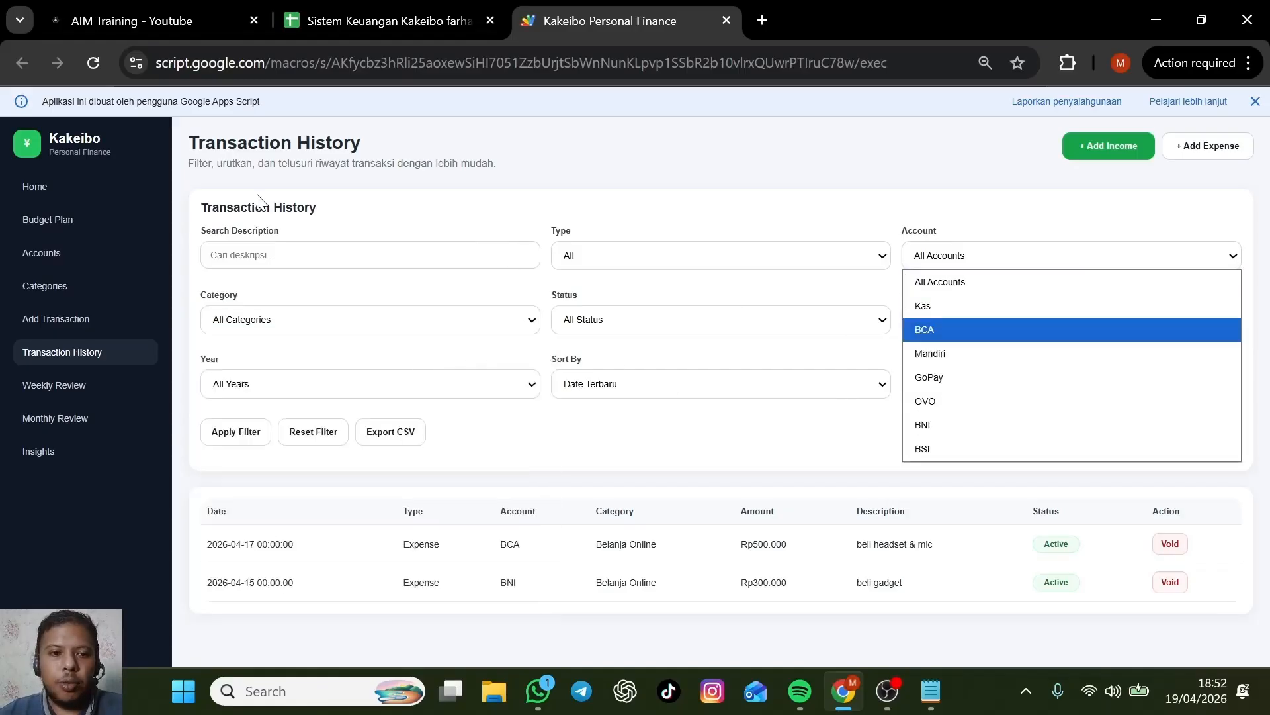
click(289, 227)
click(984, 253)
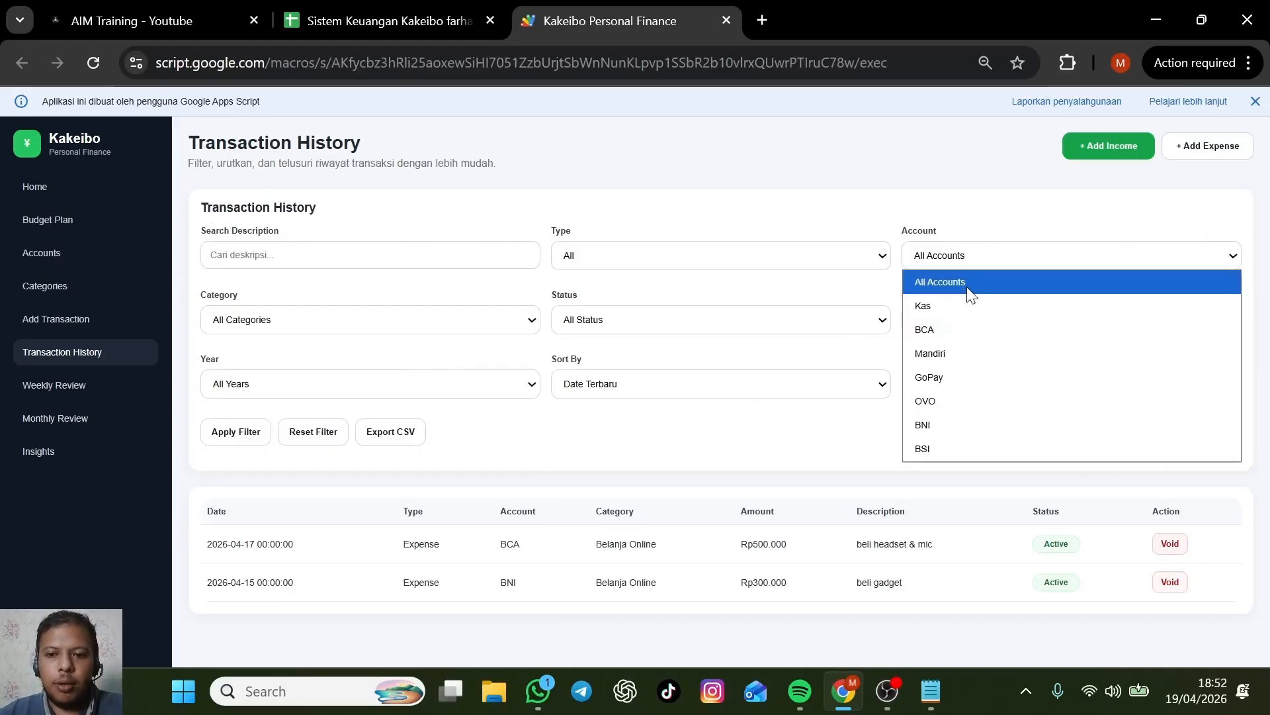
click(961, 329)
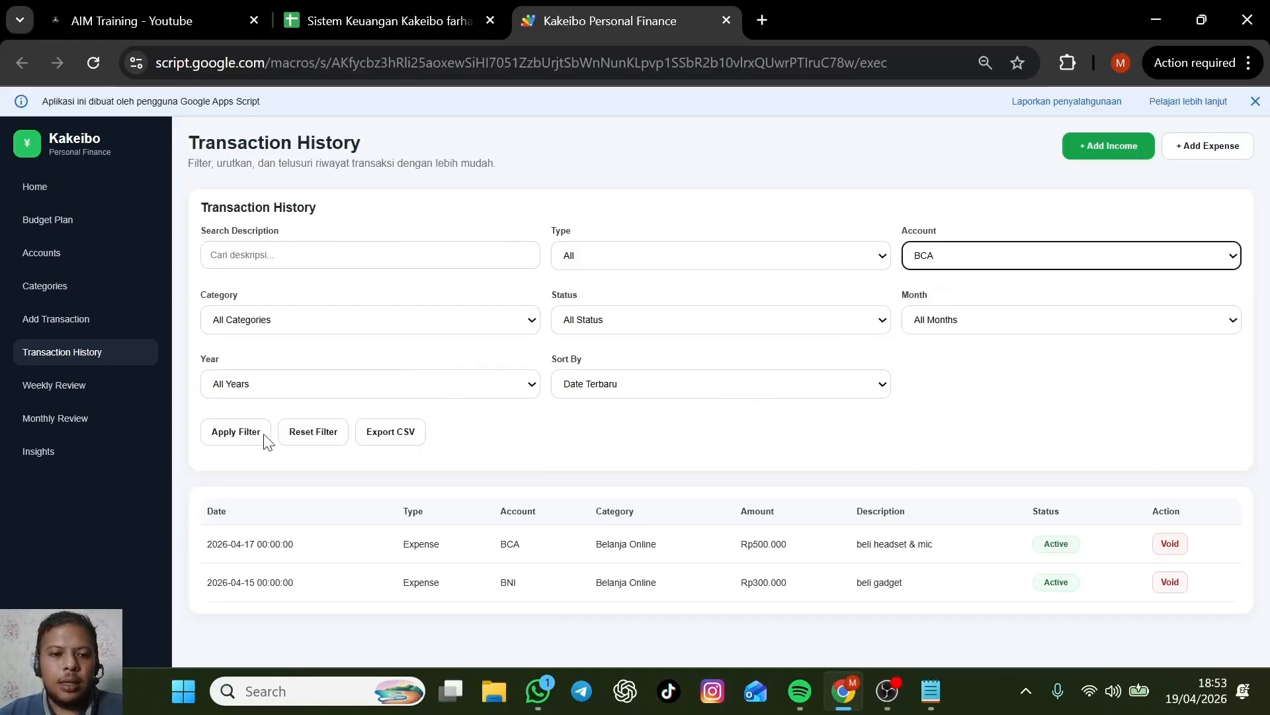
click(248, 441)
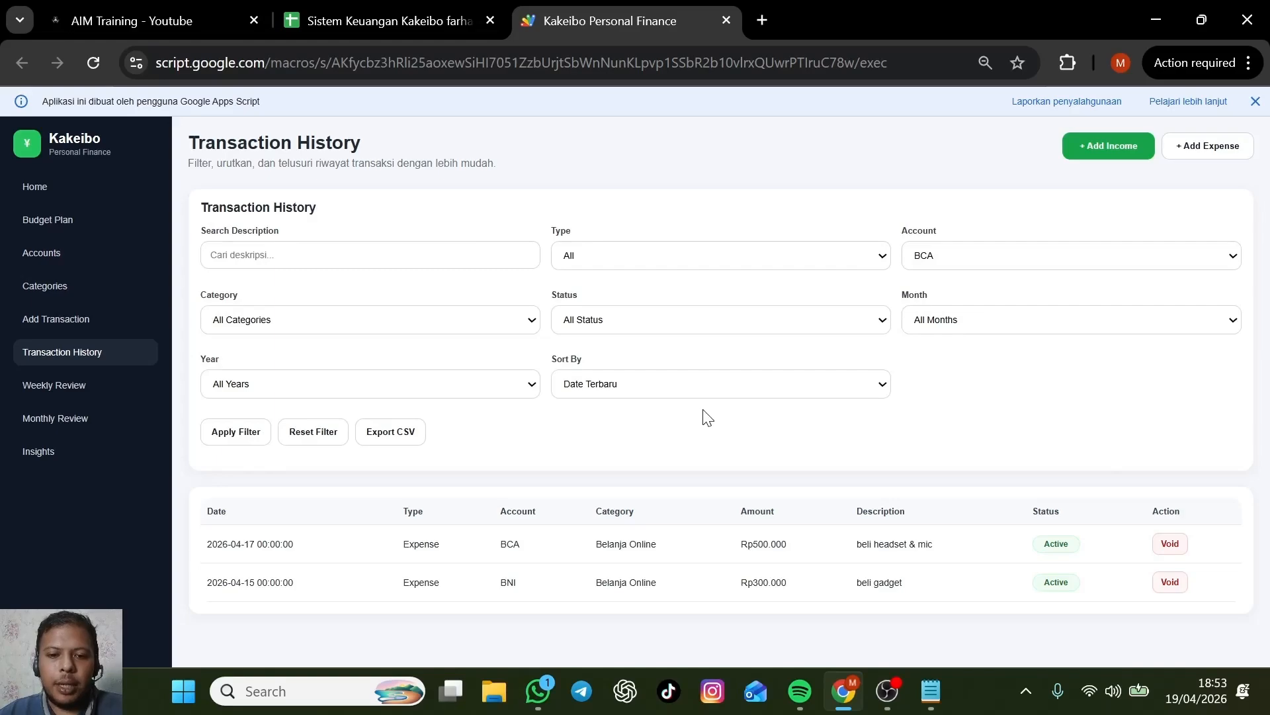
scroll(622, 395, down, 5)
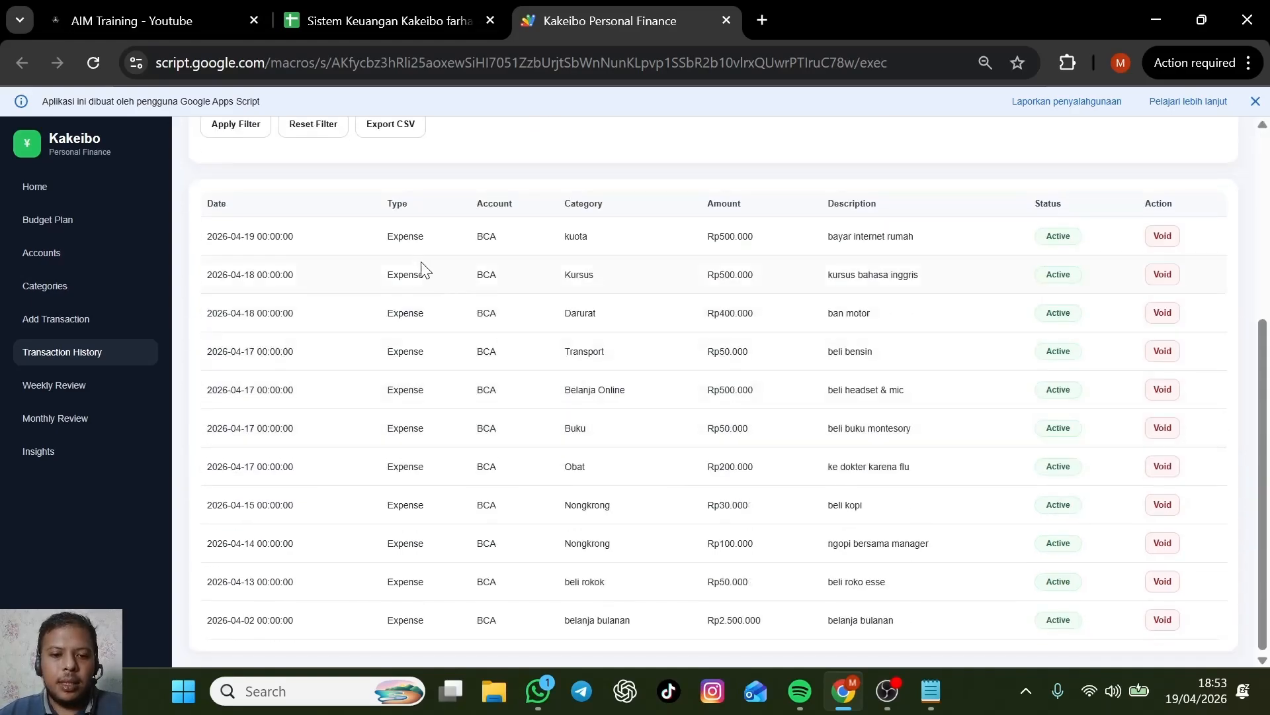
scroll(417, 513, up, 5)
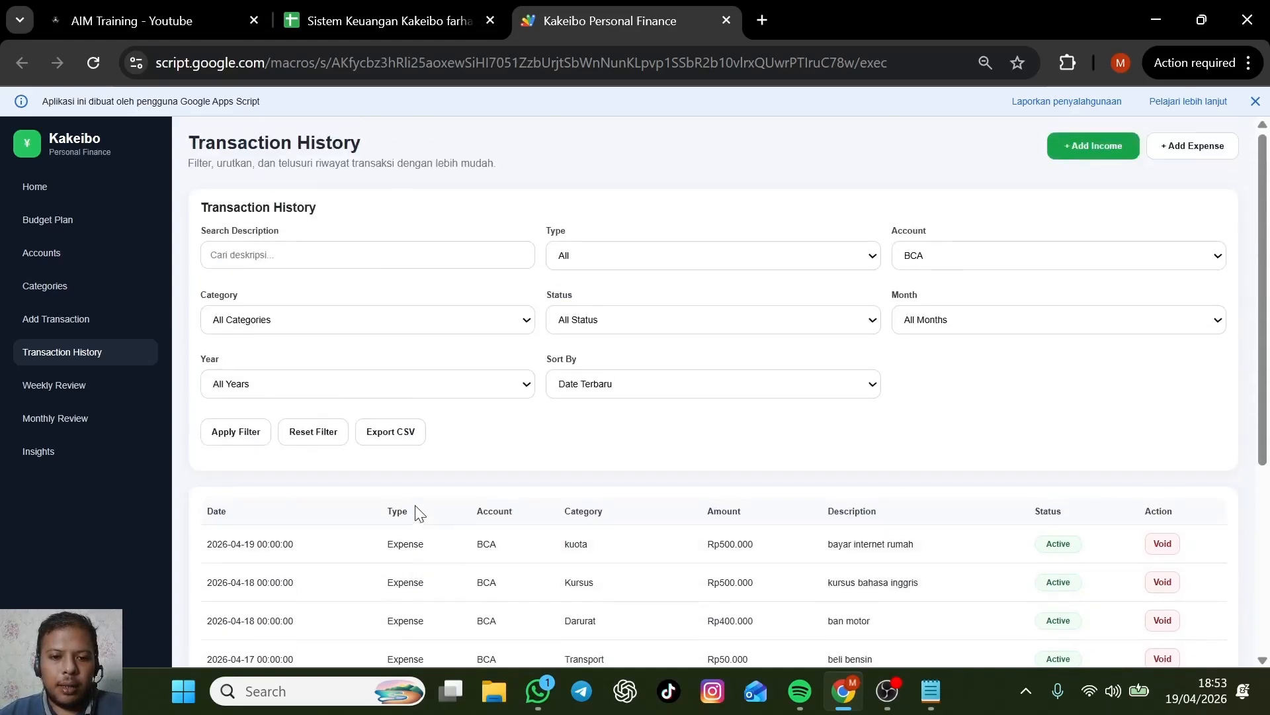
Filter the transaction history by the Kas account and examine the types, categories and amounts of its entries.
click(988, 260)
click(963, 302)
click(262, 435)
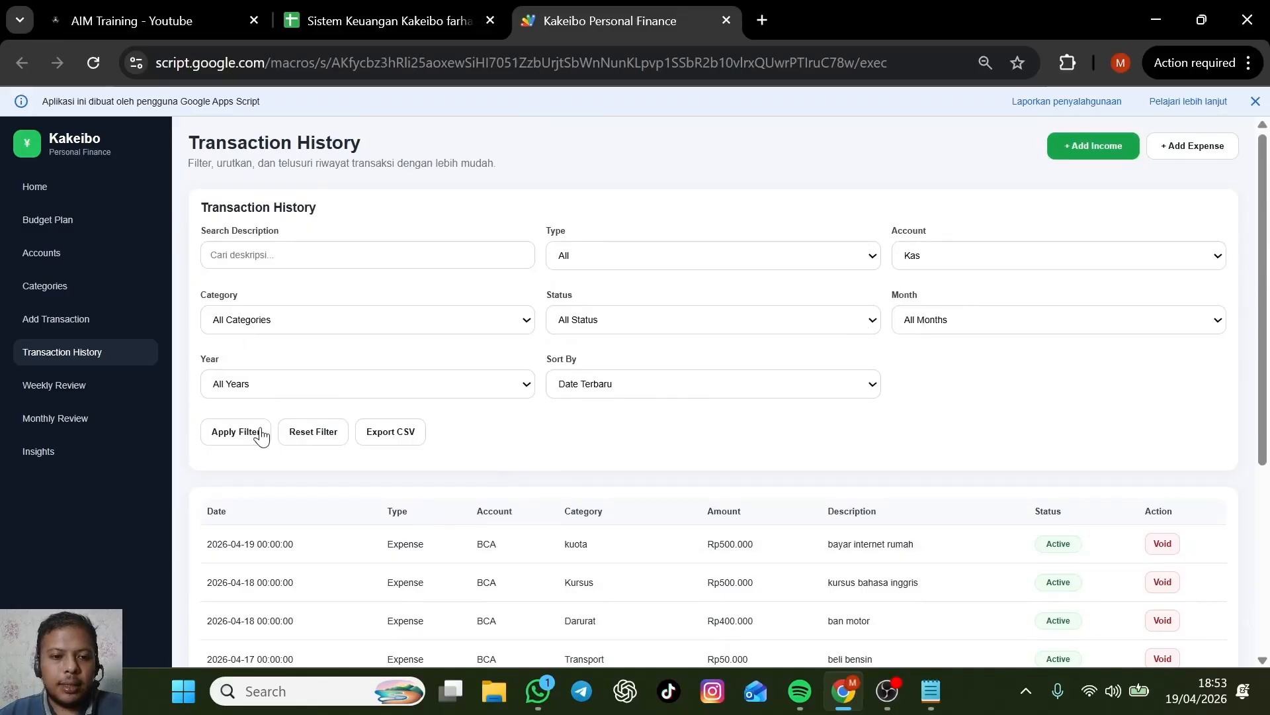
scroll(811, 369, down, 5)
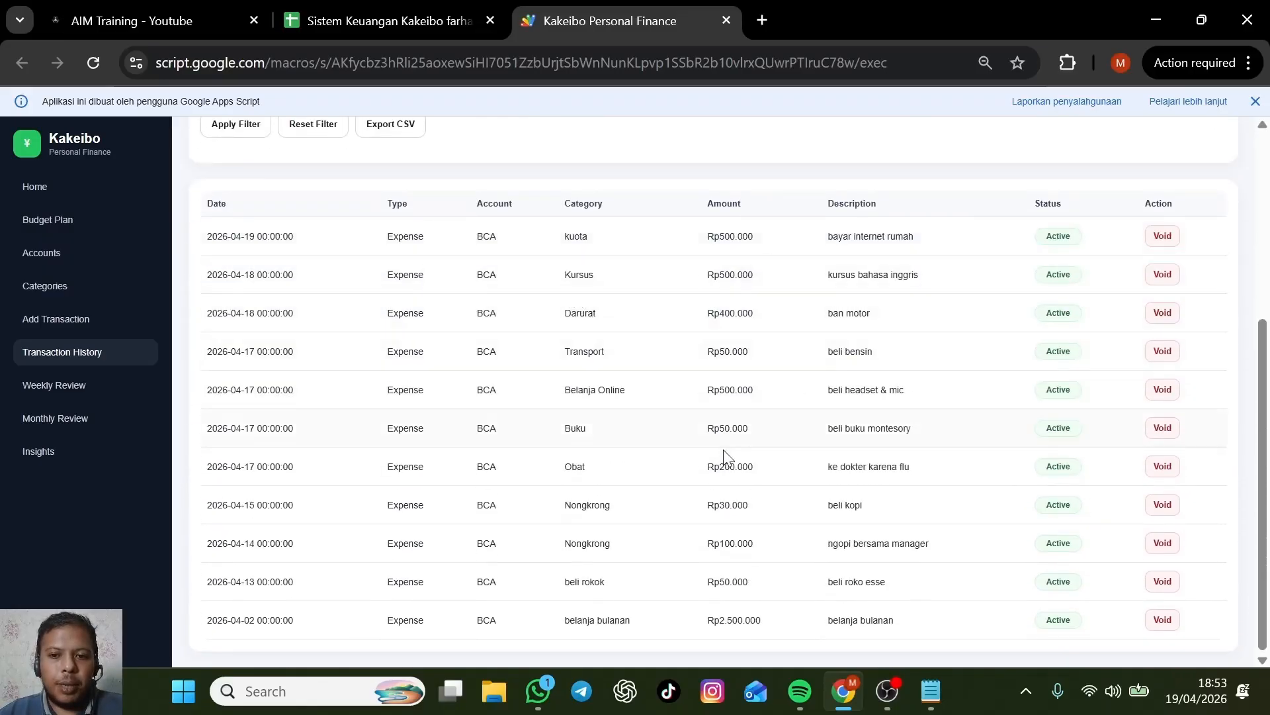
drag(390, 275, 387, 405)
click(647, 414)
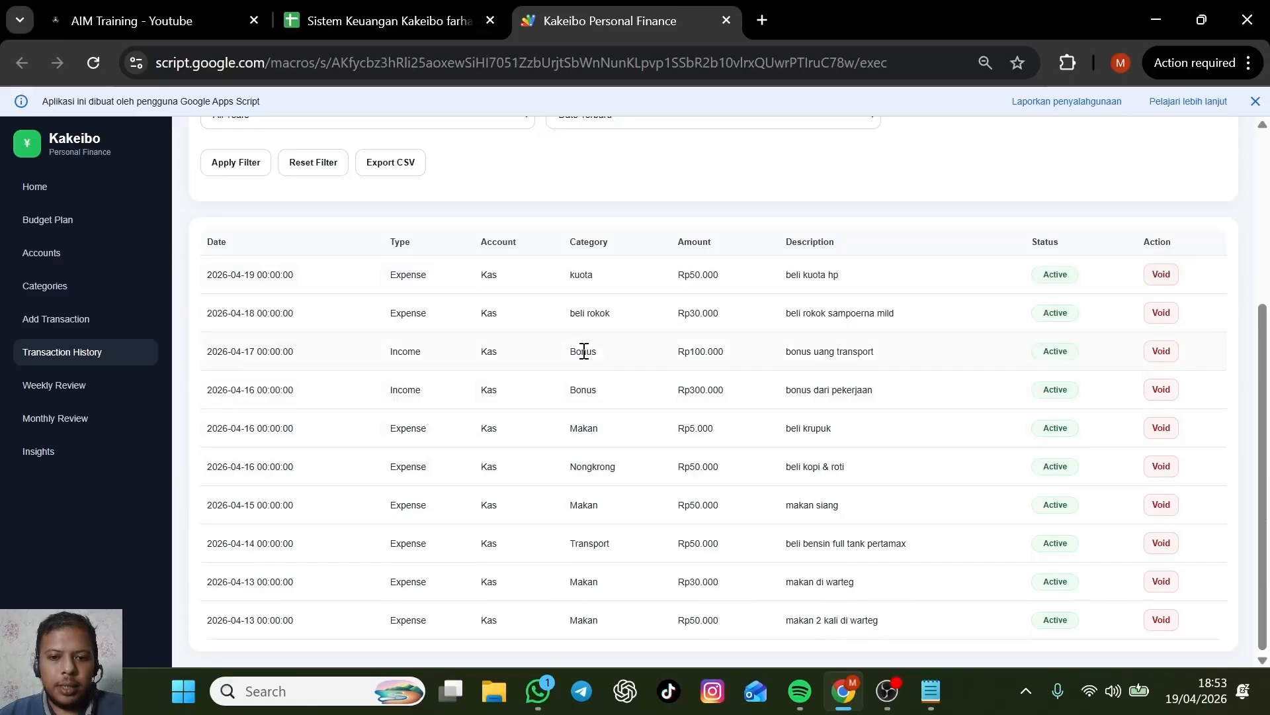
drag(576, 351, 609, 409)
drag(424, 529, 702, 508)
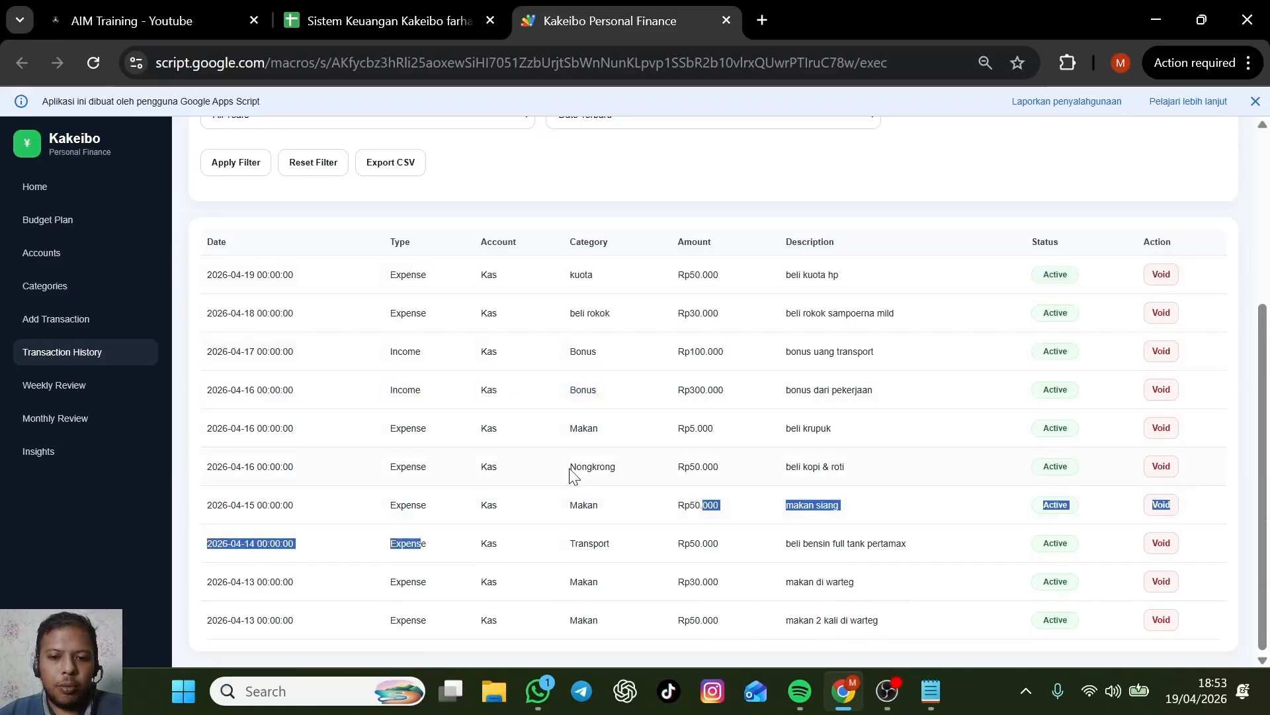
Review the available sort orders and examine the dates of the Kas account's transactions.
scroll(618, 423, up, 2)
scroll(621, 428, up, 3)
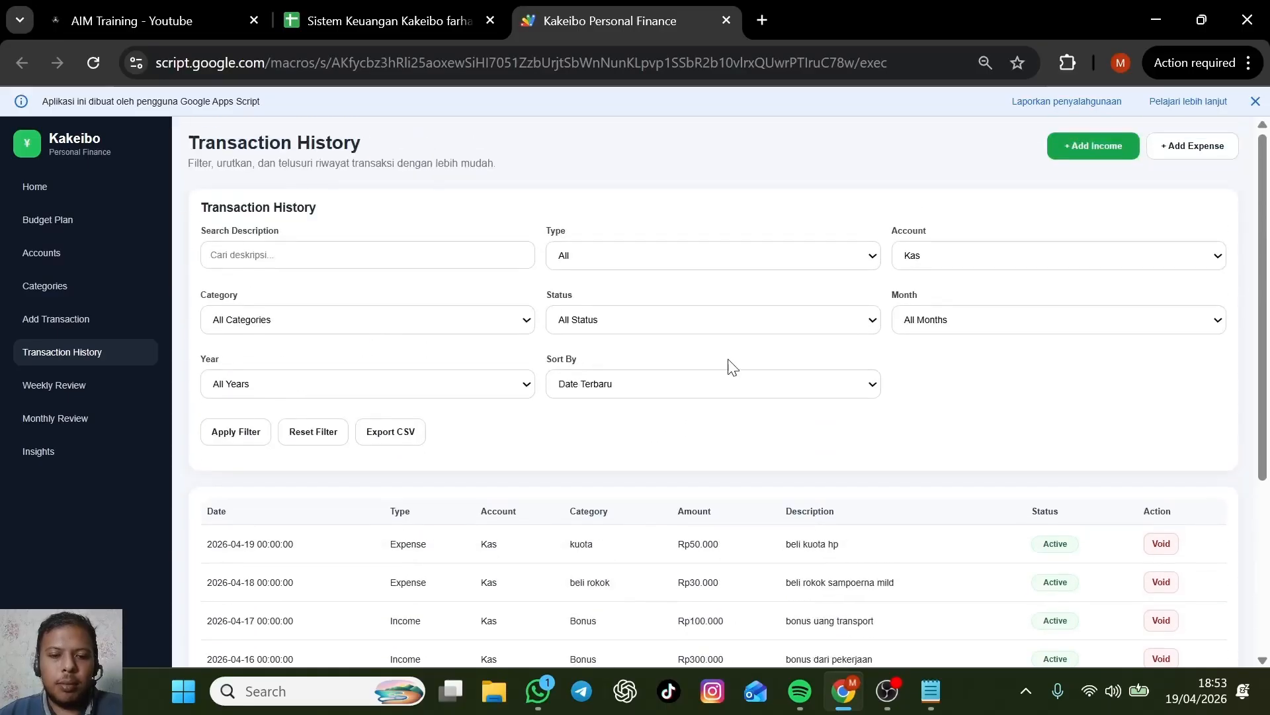
click(620, 382)
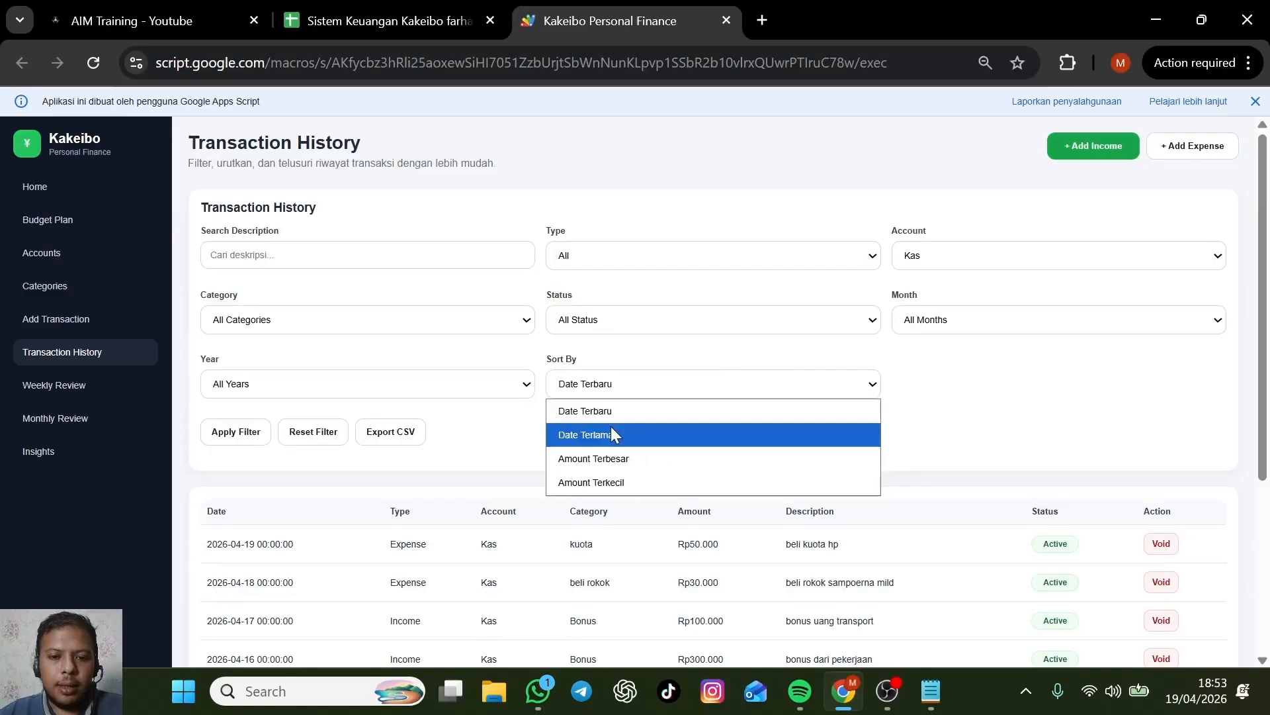
key(Escape)
scroll(618, 427, down, 4)
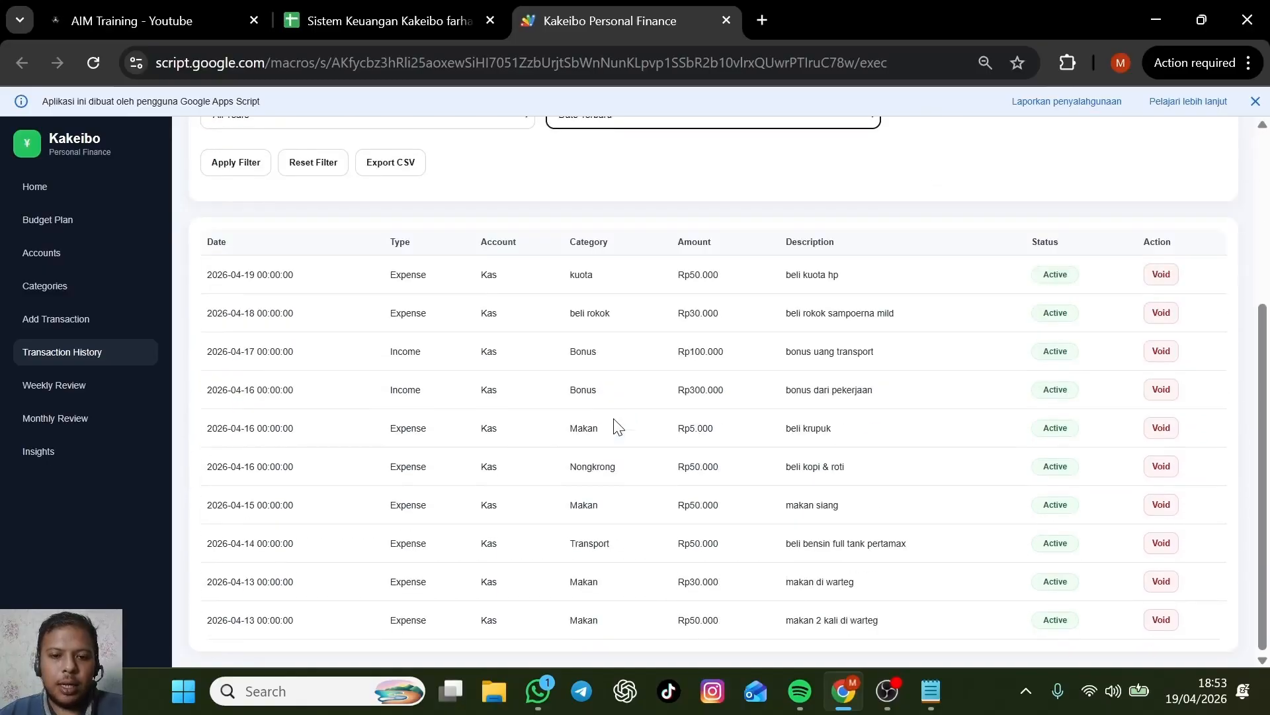
scroll(617, 423, up, 4)
scroll(463, 423, down, 3)
drag(238, 348, 287, 575)
click(338, 539)
Sort the transaction history by Date Terlama and set the account filter back to All Accounts.
click(718, 192)
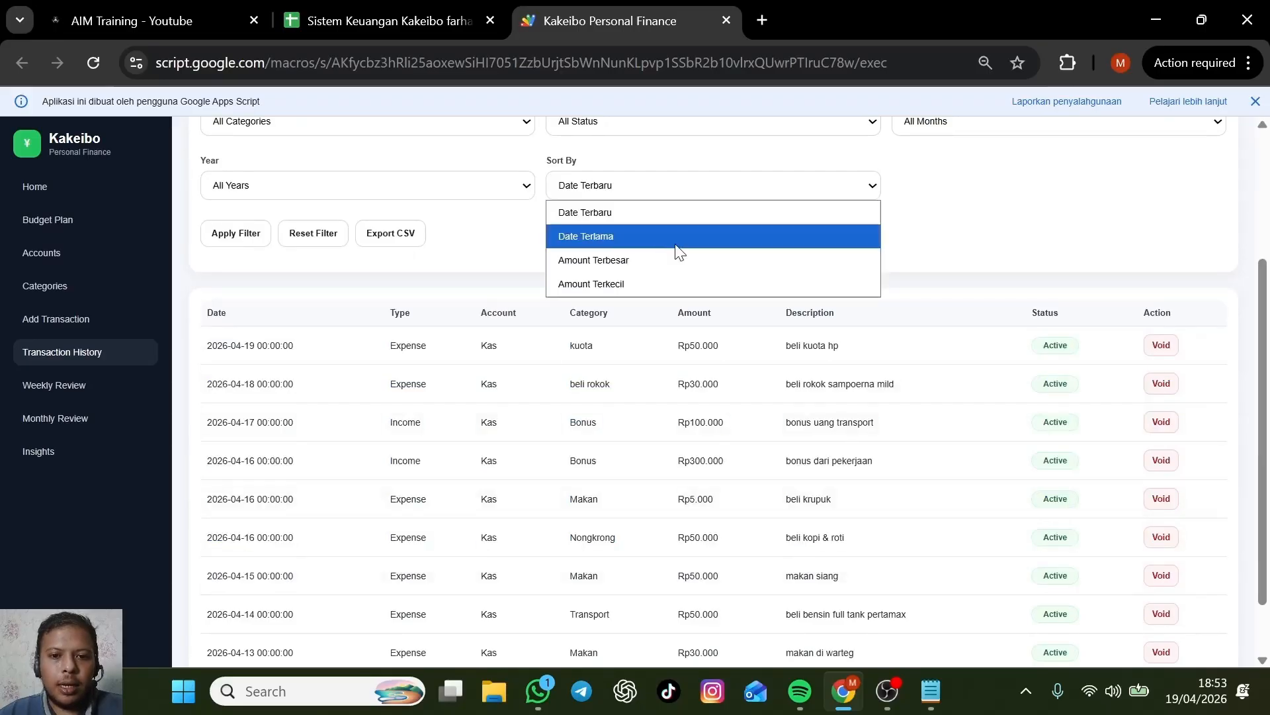
click(668, 237)
scroll(259, 361, up, 3)
click(734, 387)
click(794, 363)
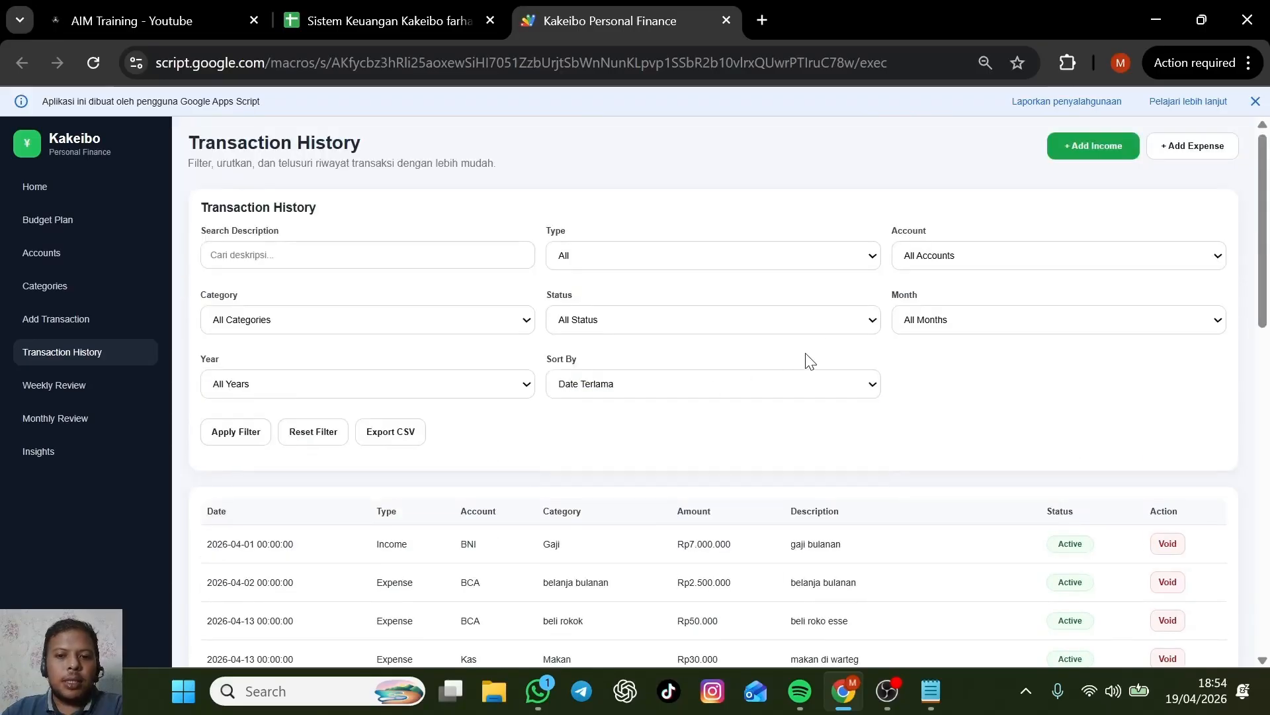
Filter the transaction history by the category Belanja Online across all accounts.
click(853, 320)
scroll(983, 409, down, 1)
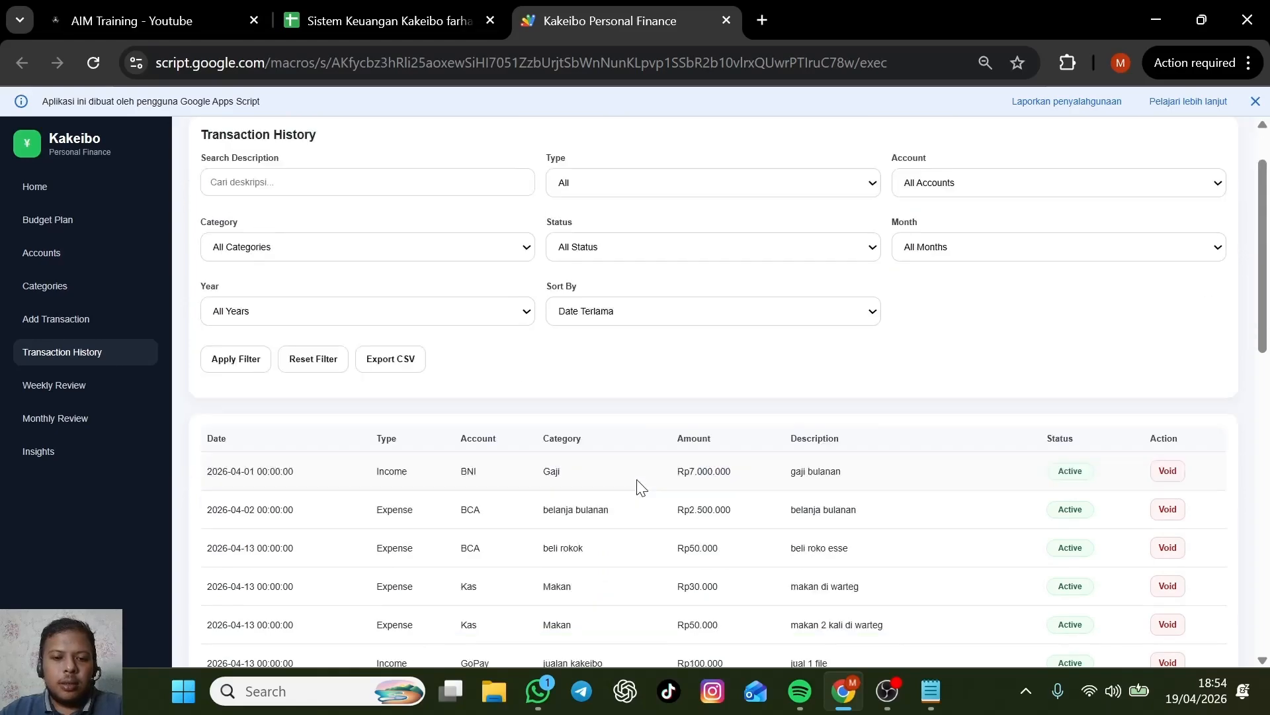
scroll(635, 488, up, 1)
click(975, 264)
click(975, 263)
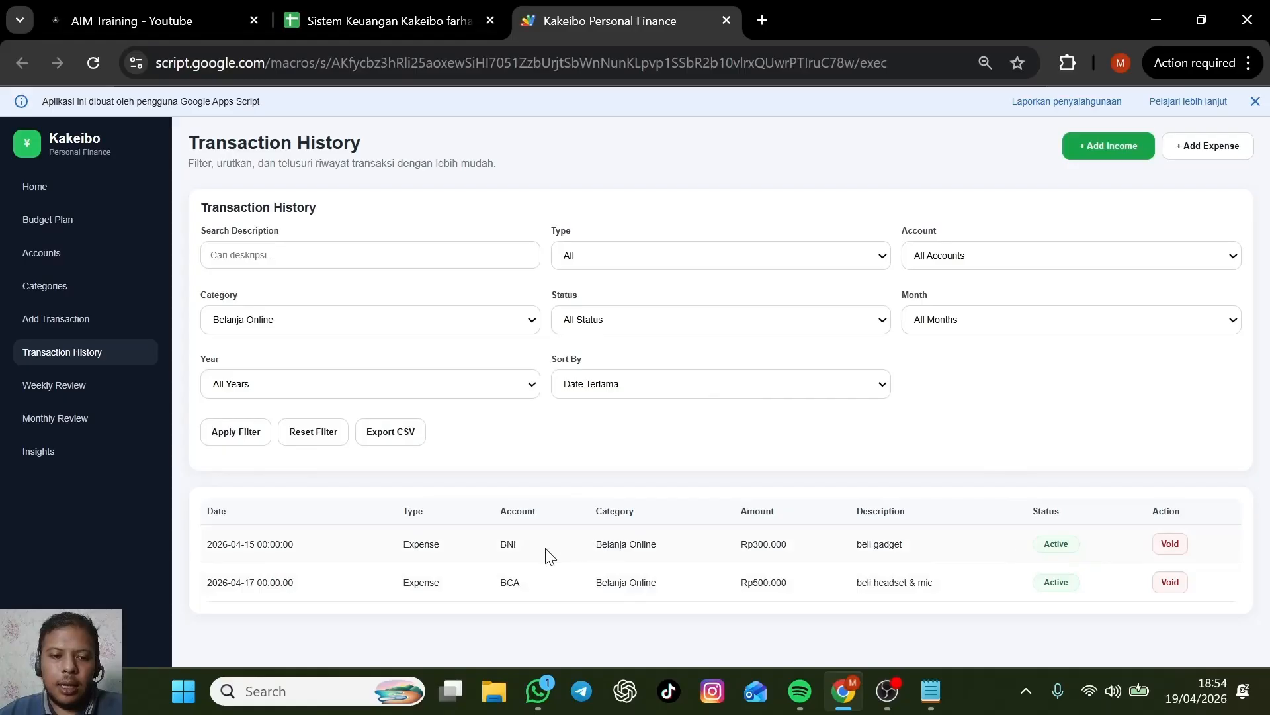
Check the total balance on the Home page and the category of the filtered online shopping expenses in the transaction history.
click(58, 193)
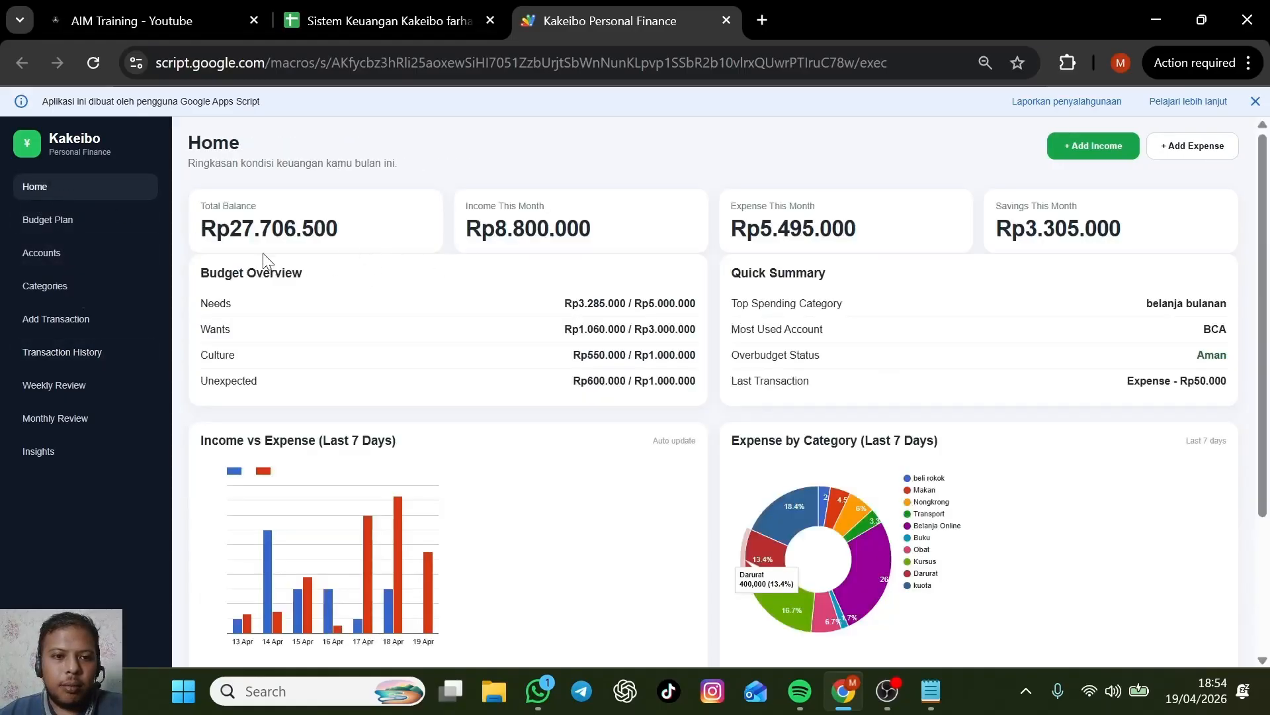
drag(225, 223, 369, 229)
click(358, 240)
drag(235, 231, 373, 232)
click(69, 354)
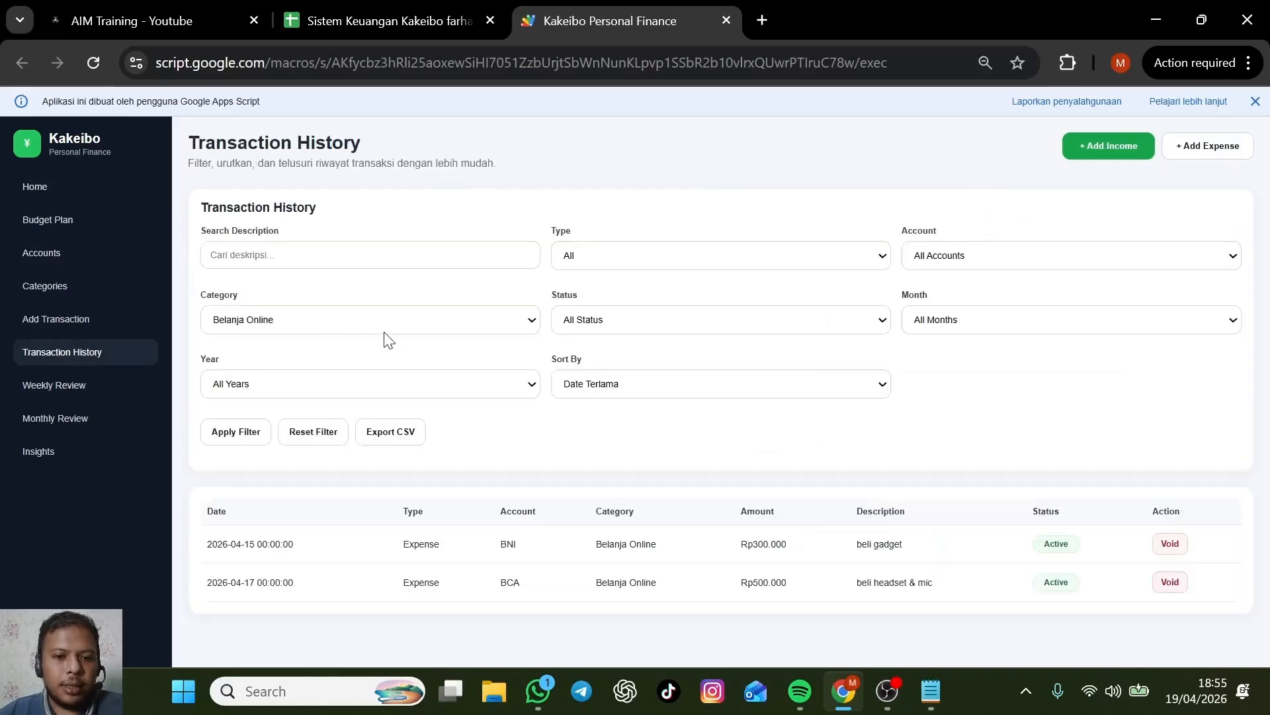
drag(583, 557, 714, 558)
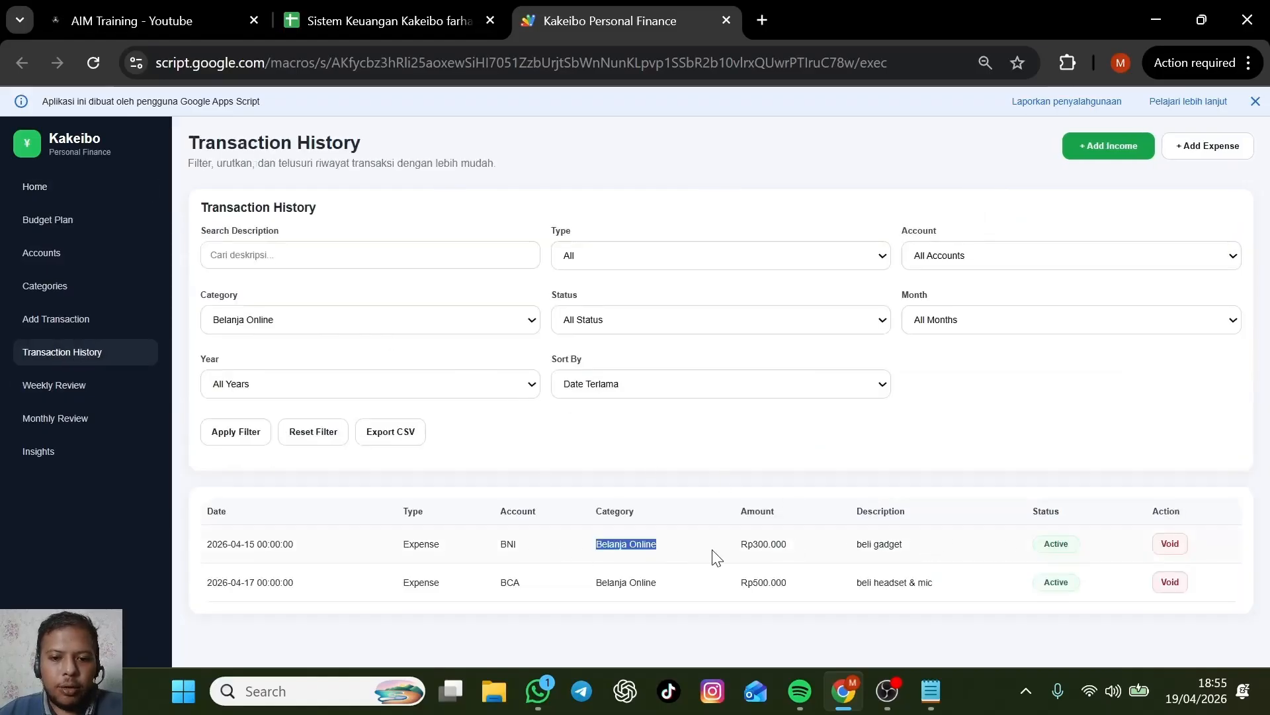
click(689, 558)
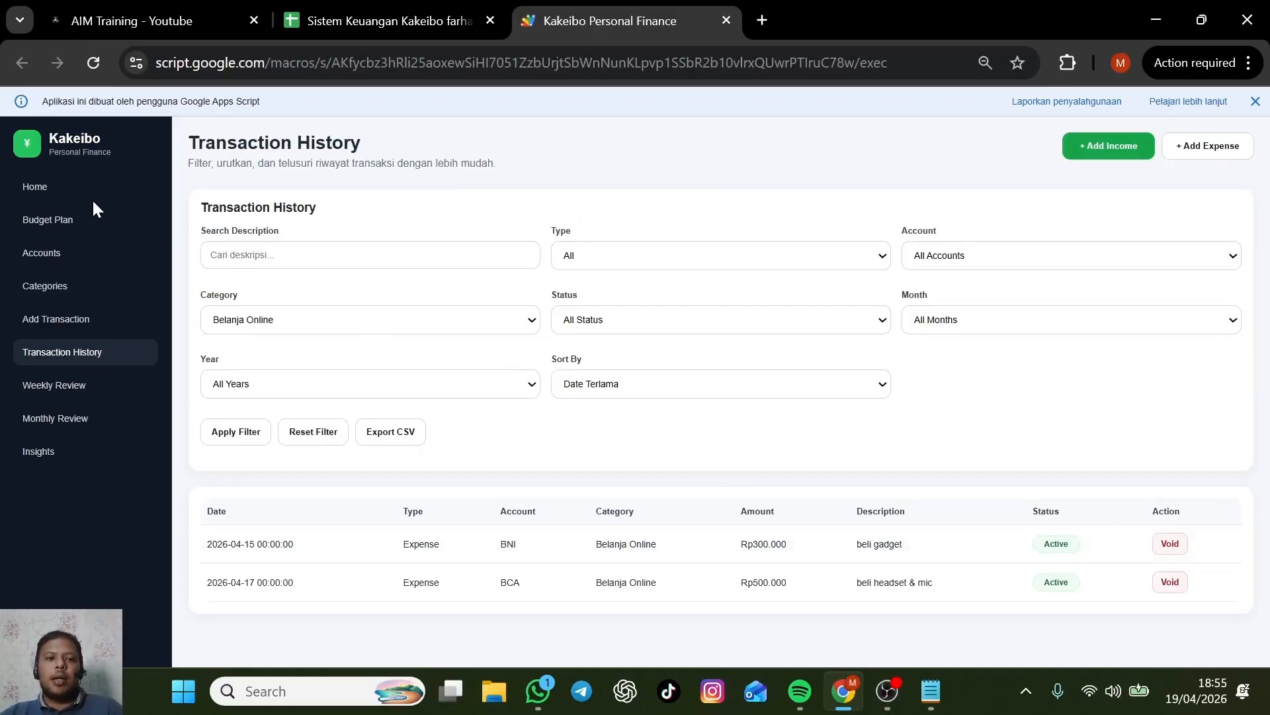
click(79, 186)
drag(231, 227, 357, 240)
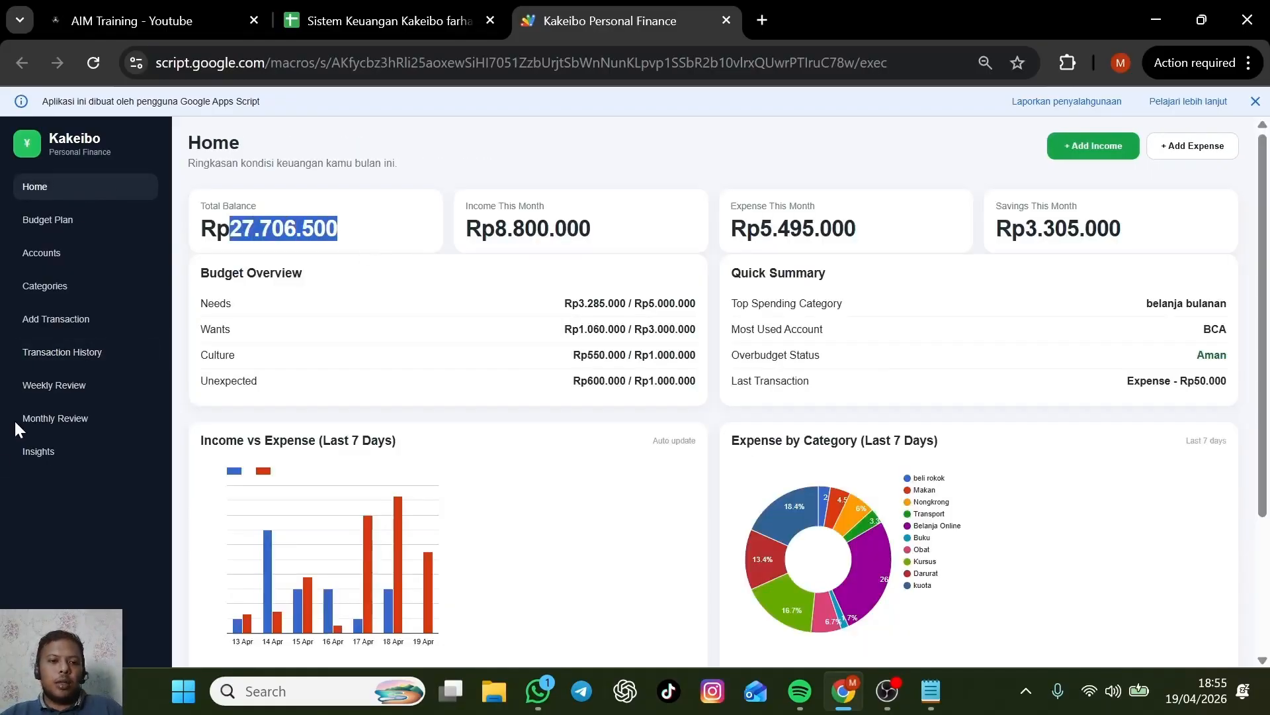
Void the "beli gadget" expense of Rp300.000 on the BNI account in the transaction history.
click(61, 352)
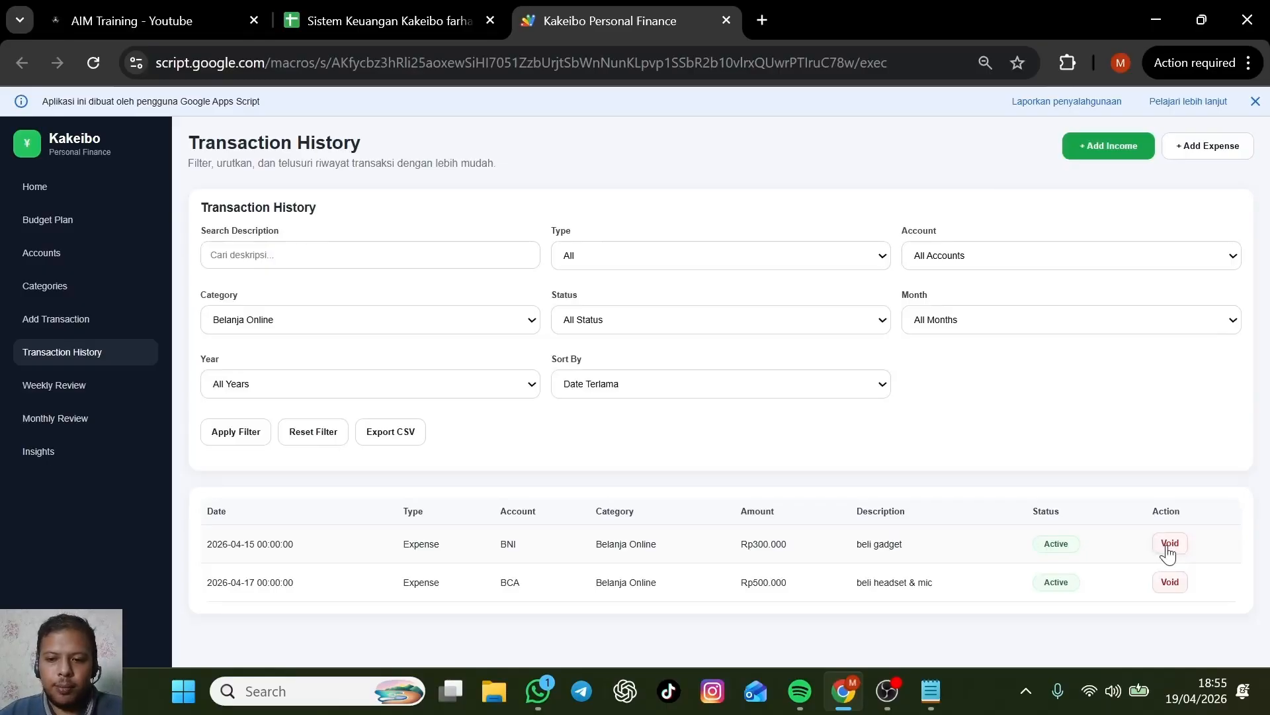
click(1169, 543)
click(564, 408)
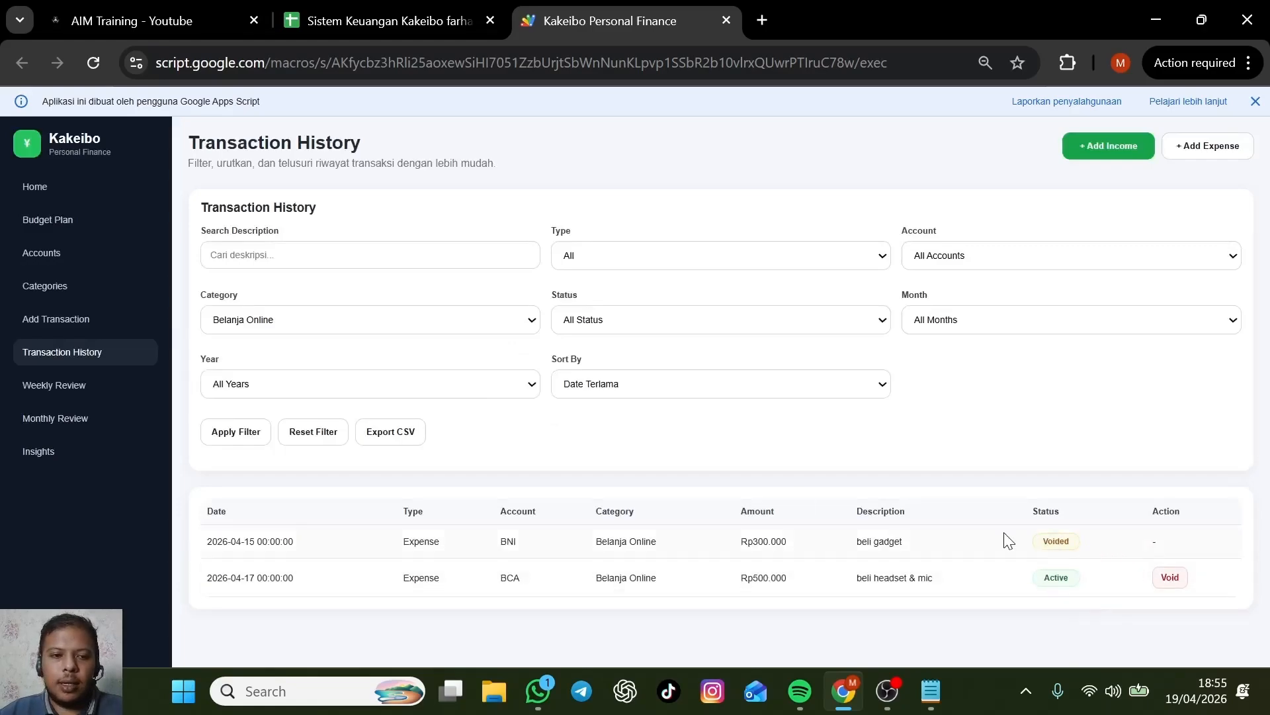
Check on the Home page how voiding the gadget expense affects the total balance.
click(96, 191)
drag(230, 227, 345, 240)
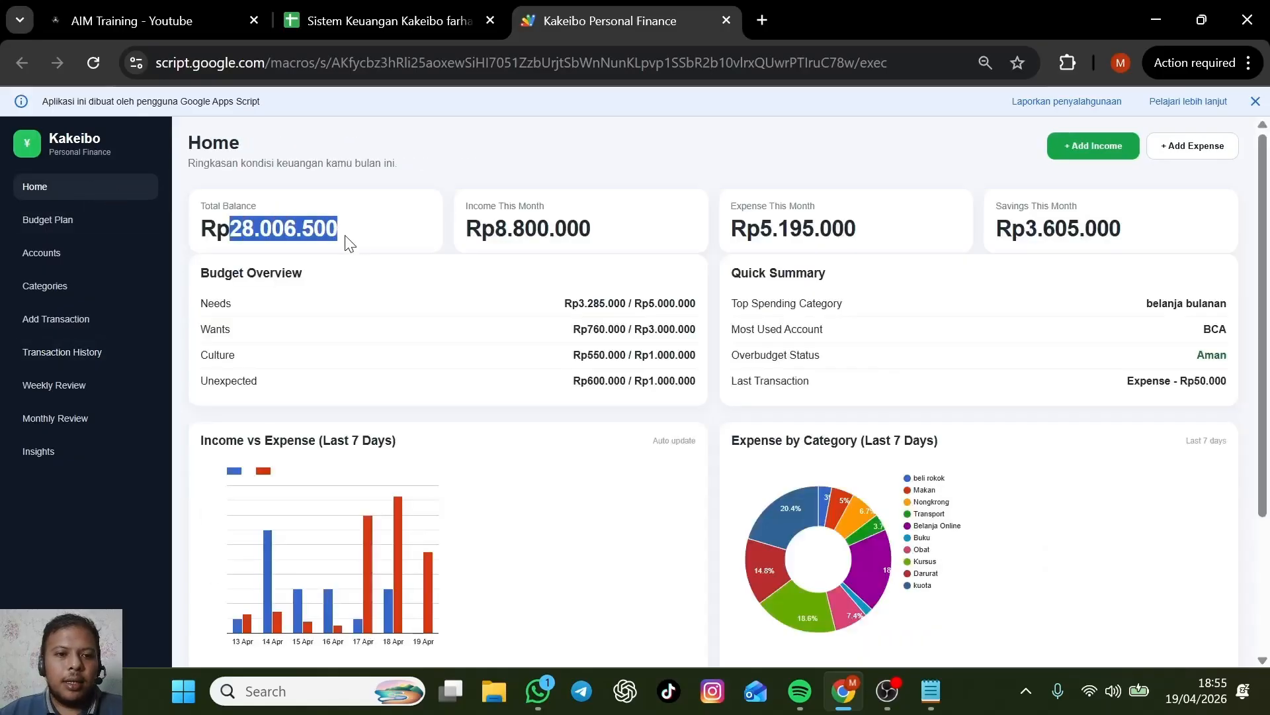
click(361, 232)
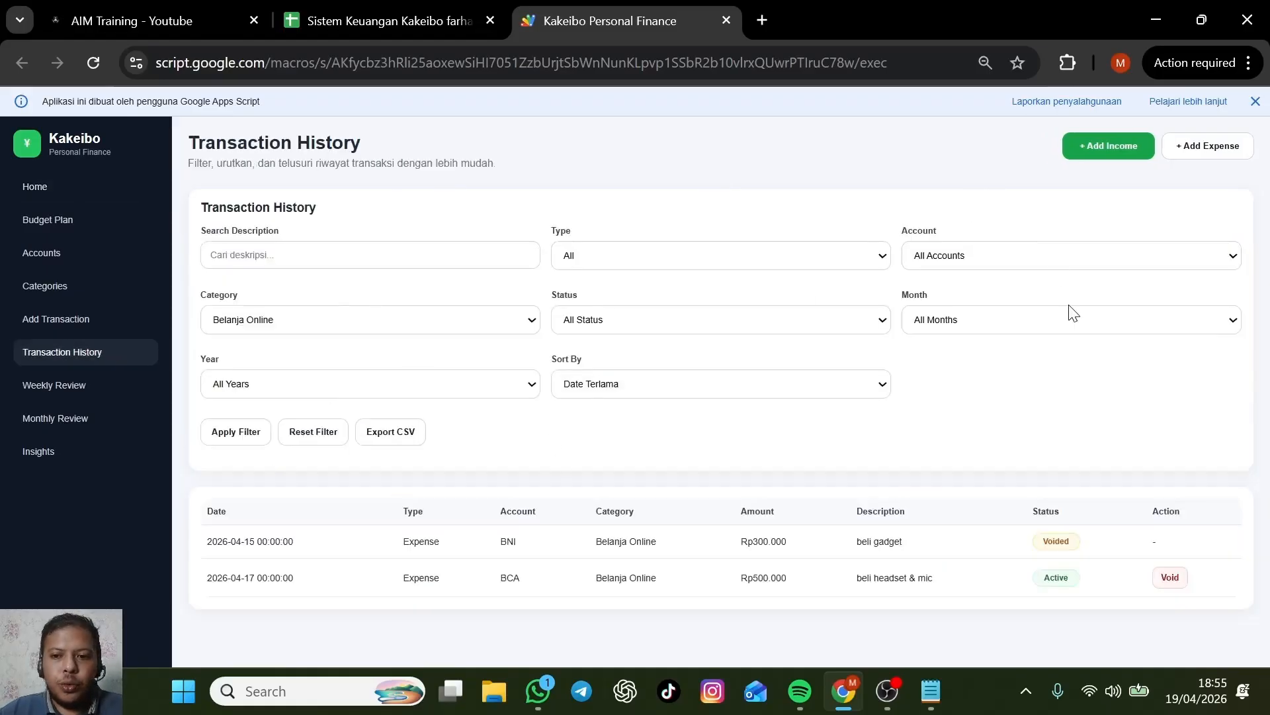
Return to the transaction history, sort it by Date Terbaru and reset all filters.
click(582, 390)
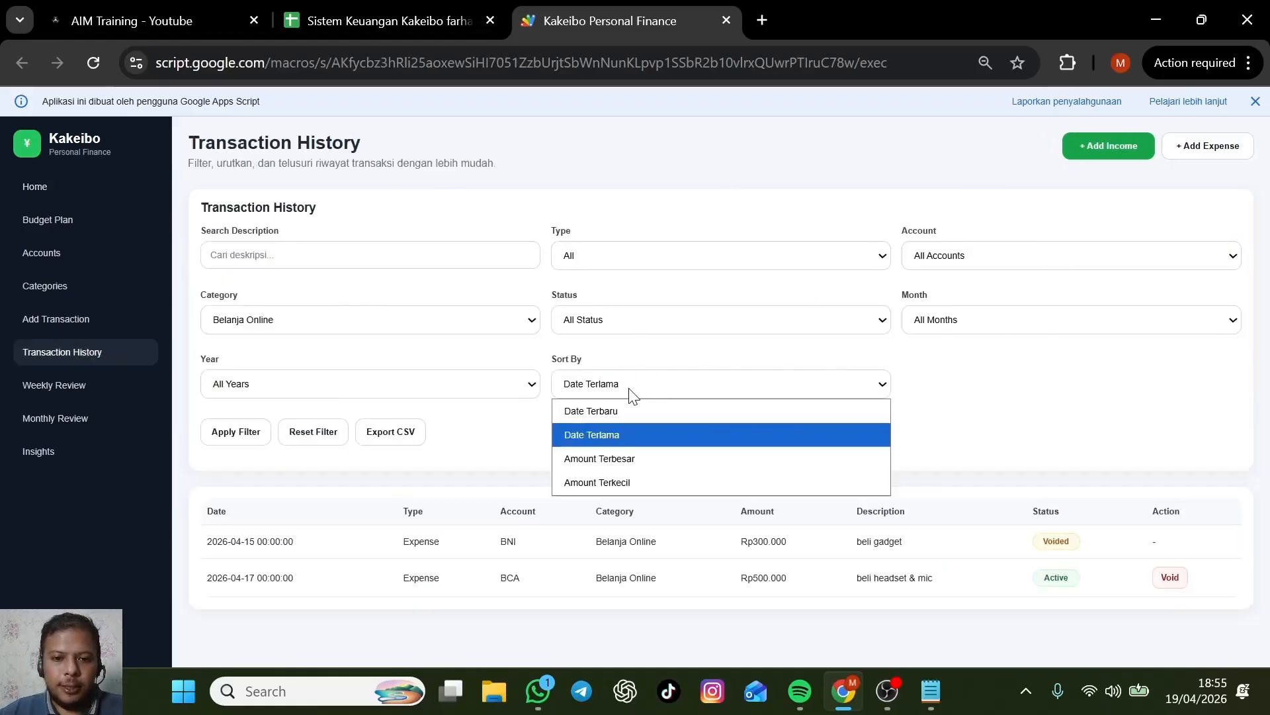
click(618, 414)
click(312, 441)
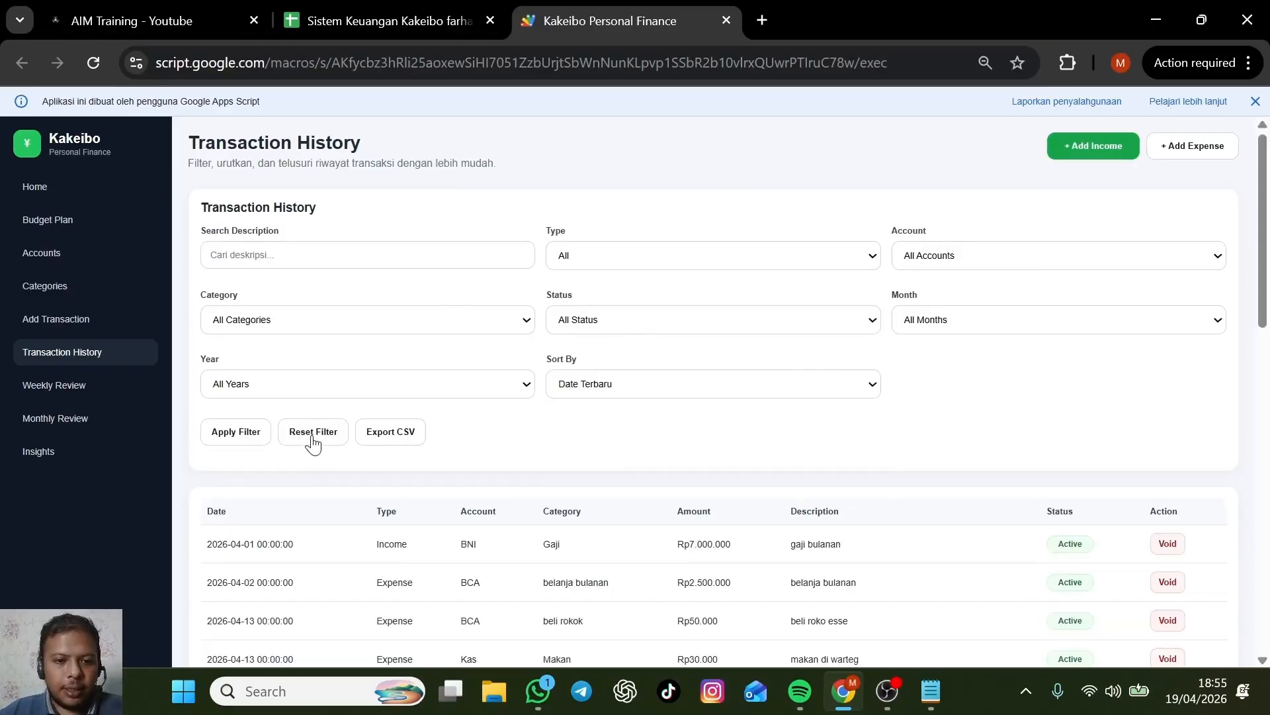
scroll(297, 344, down, 5)
scroll(298, 343, up, 5)
Export the transaction history as CSV, review the exported rows in Excel and close the file.
click(396, 436)
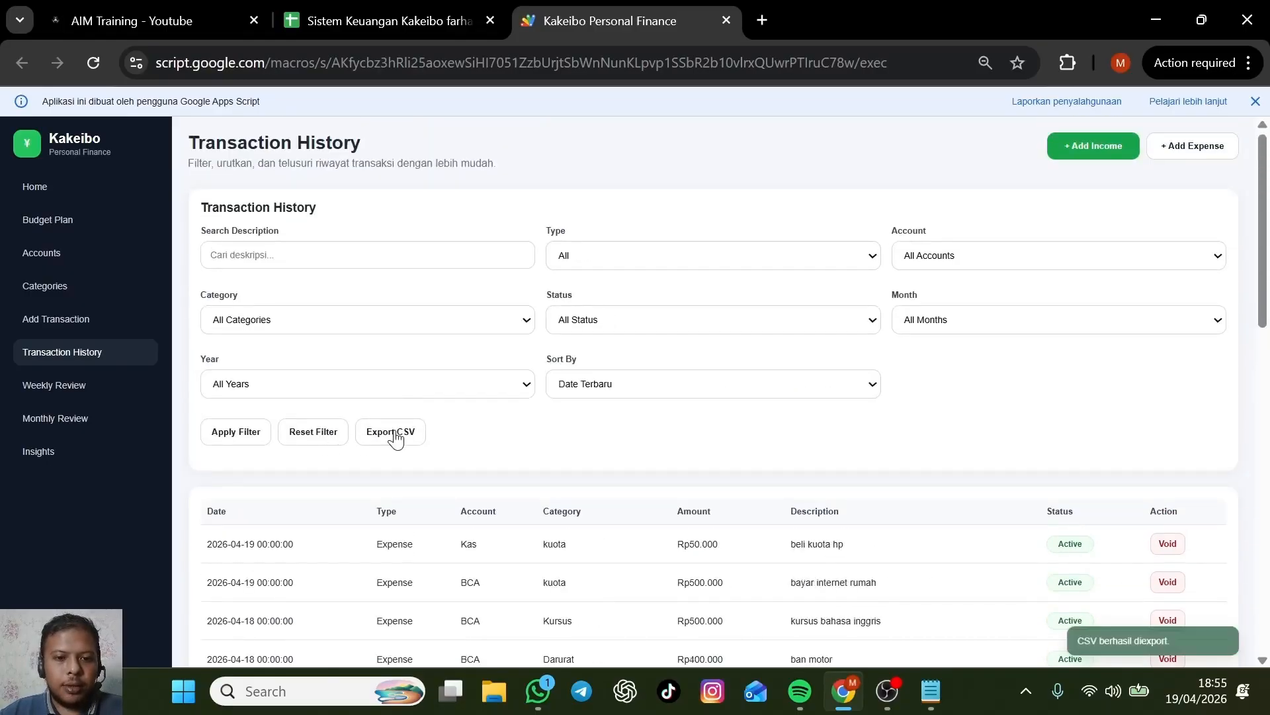
click(931, 110)
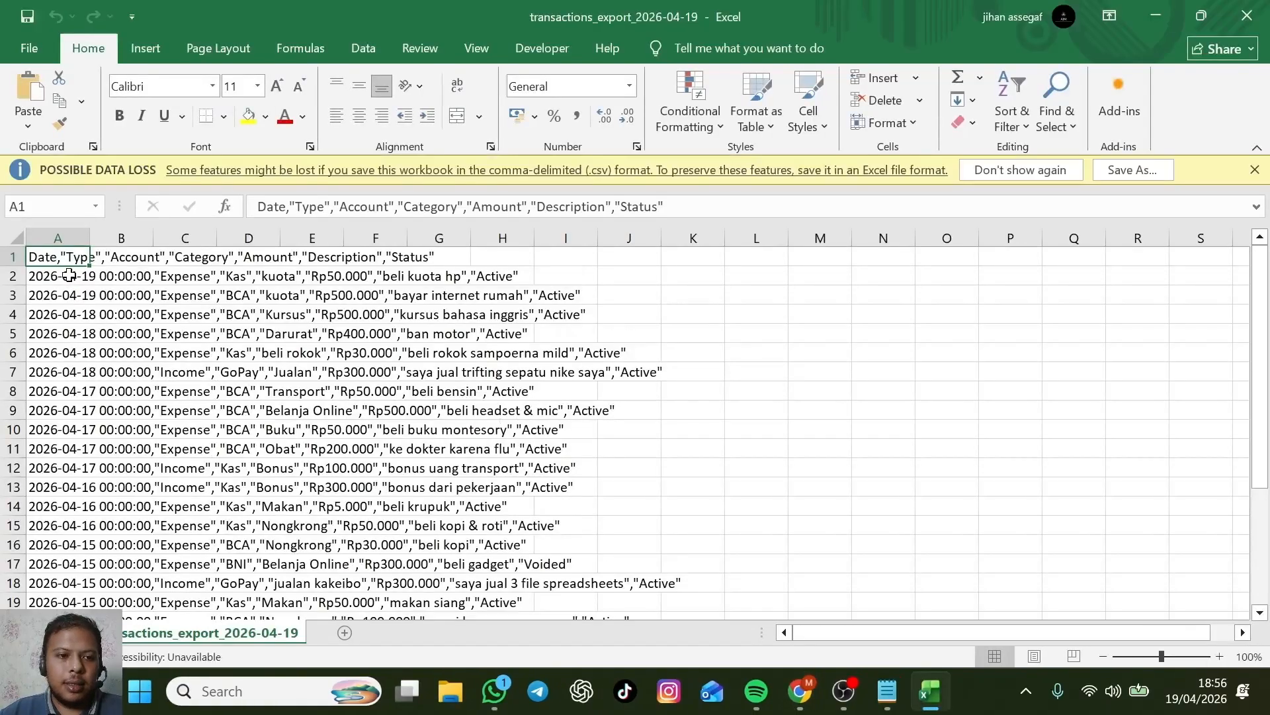
drag(69, 275, 530, 672)
click(887, 394)
click(1259, 12)
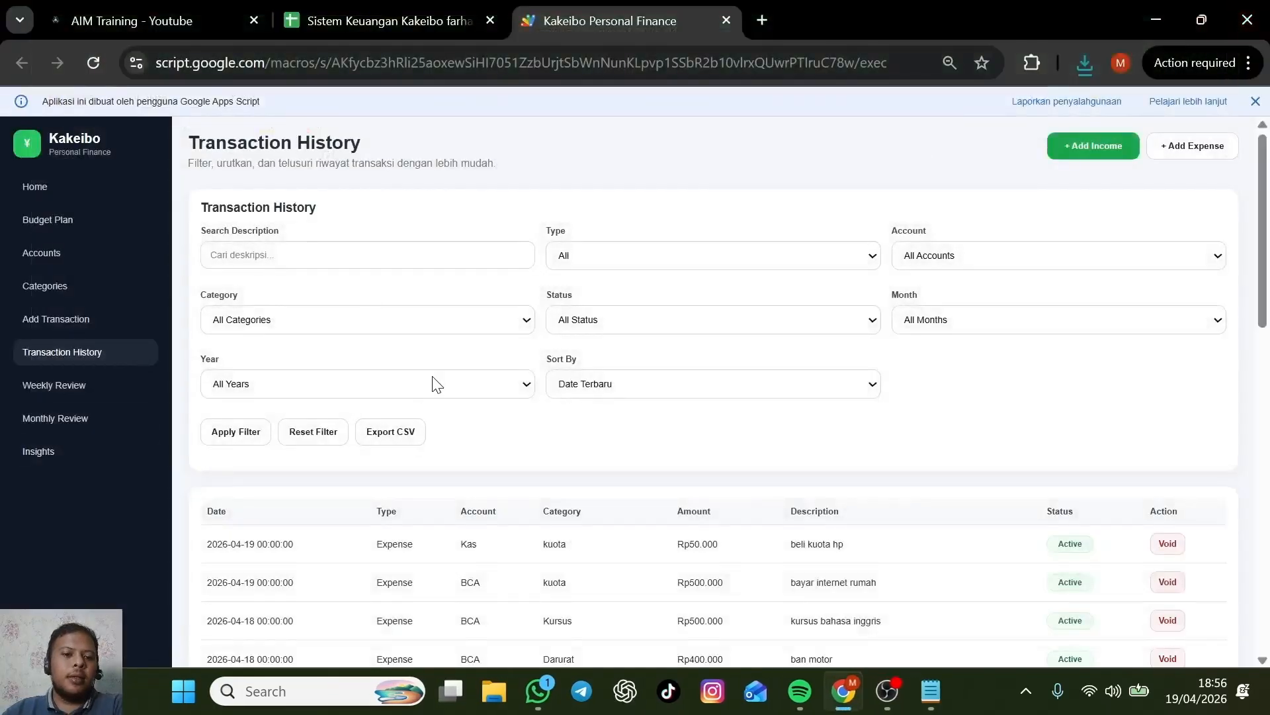
Look through the full transaction history and locate the voided "beli gadget" entry.
scroll(457, 374, down, 5)
scroll(460, 374, up, 1)
scroll(471, 377, down, 8)
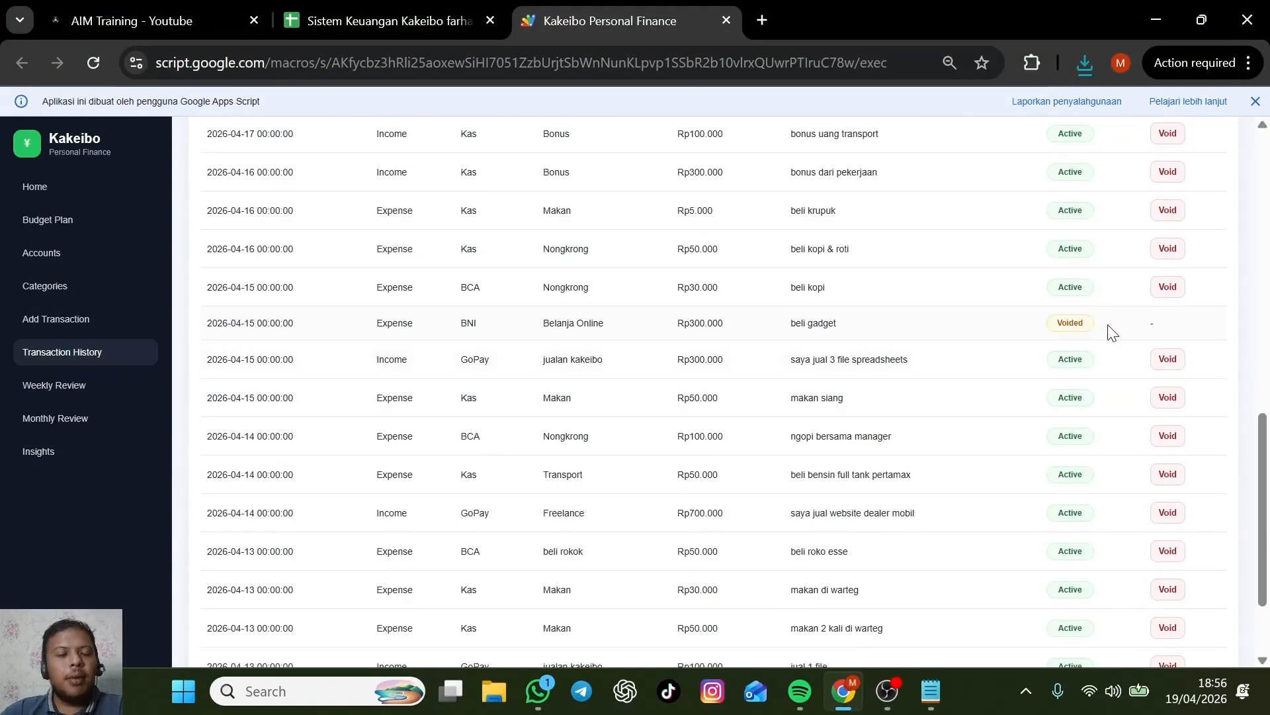
scroll(870, 396, up, 8)
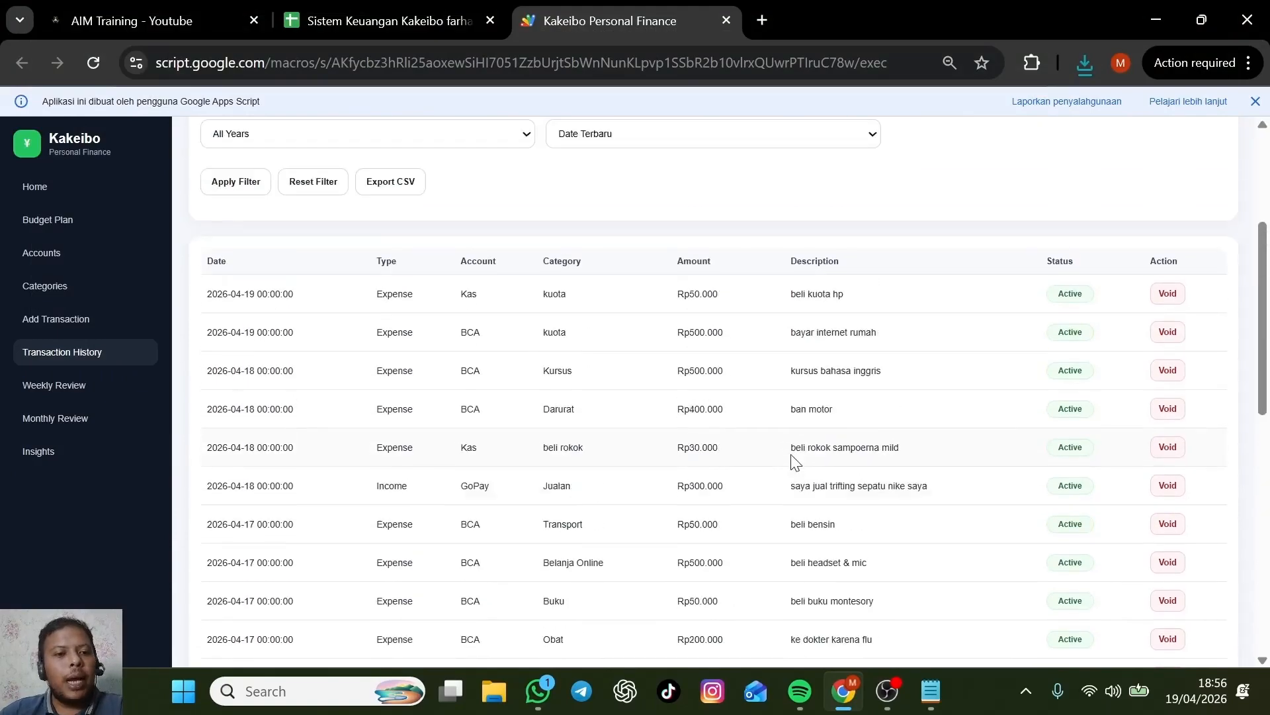
scroll(774, 468, down, 7)
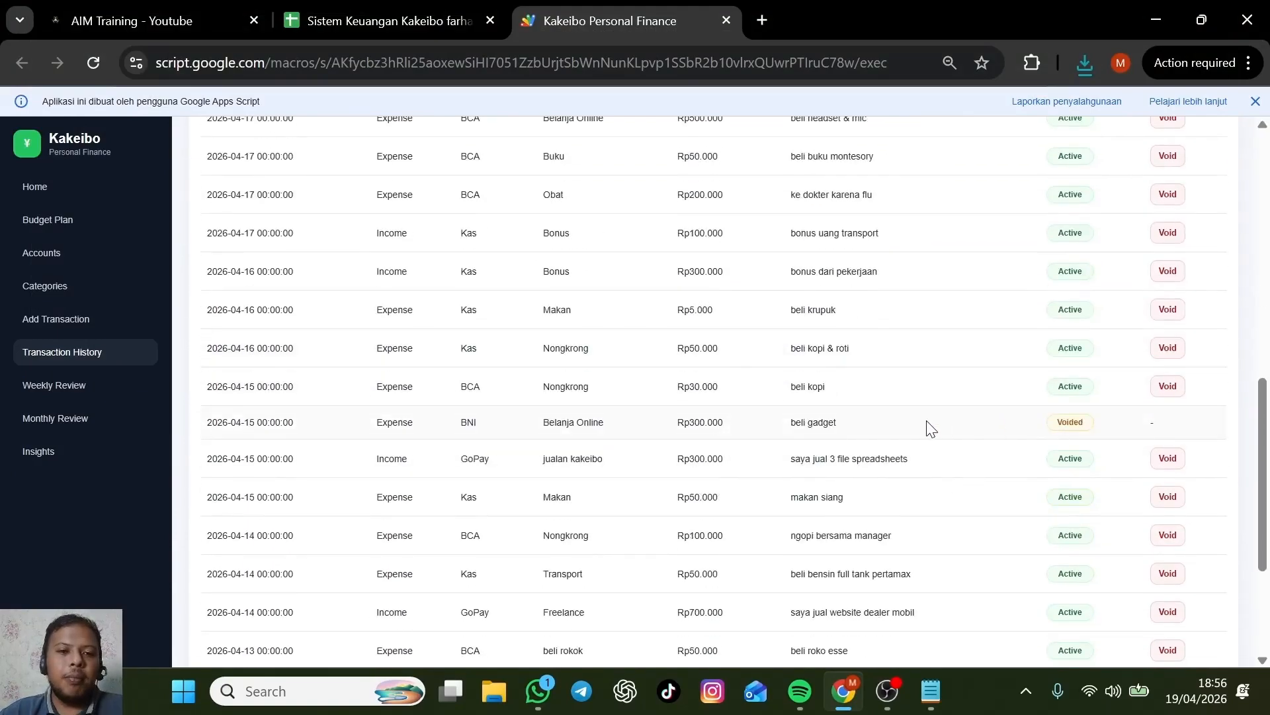
scroll(928, 428, up, 10)
Record a Rp300.000 expense dated 19/04/2026 from BCA (Bank) in the category Belanja Online (Wants) with the description "beli gadget".
click(79, 325)
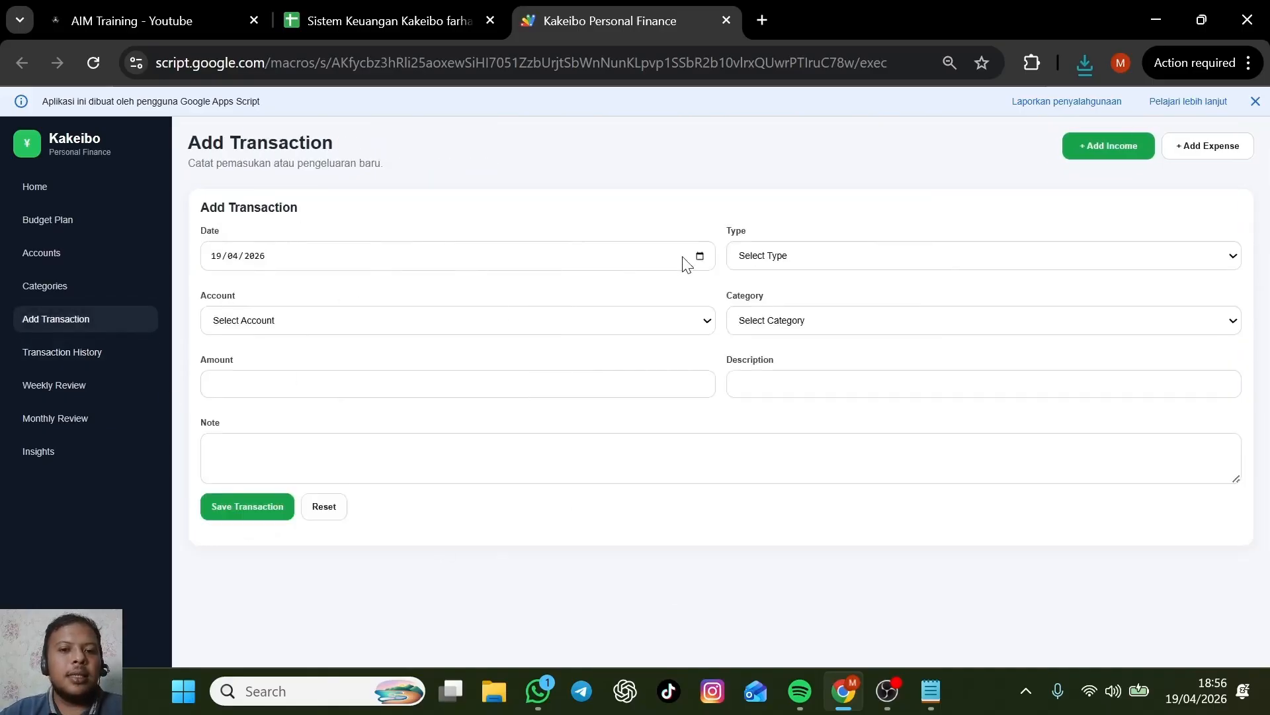
click(699, 256)
click(761, 259)
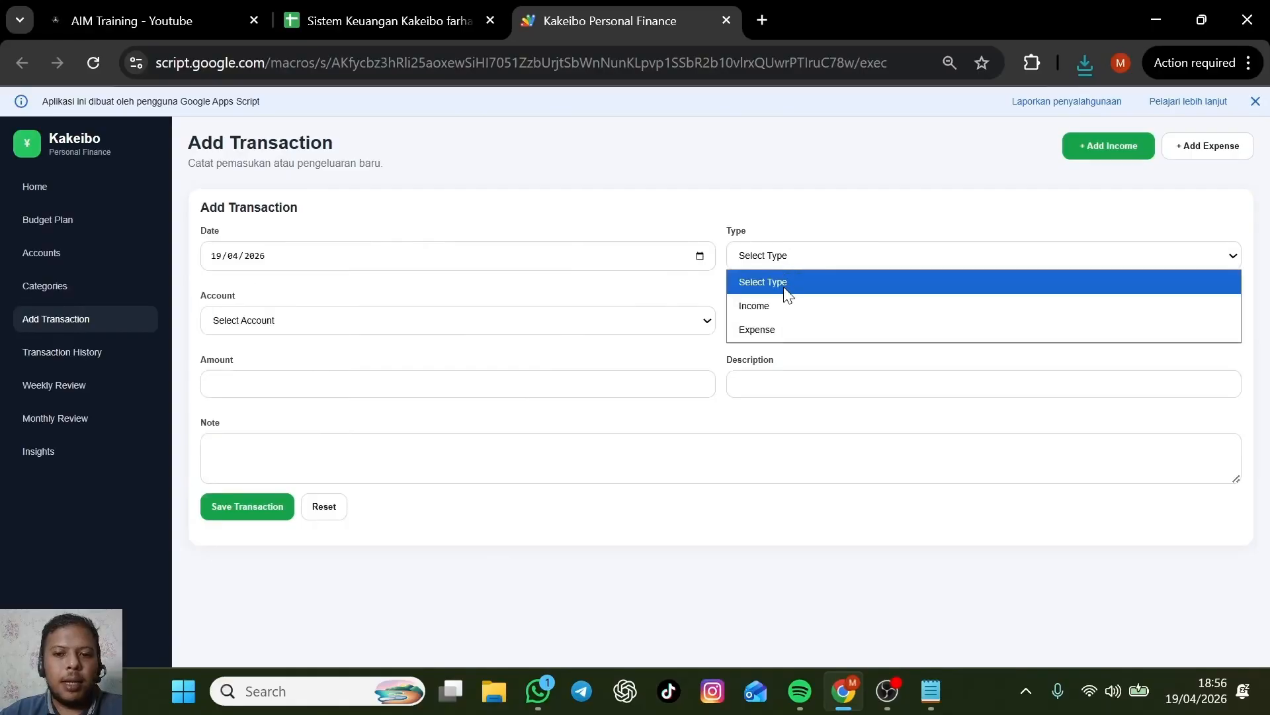
click(781, 329)
click(646, 320)
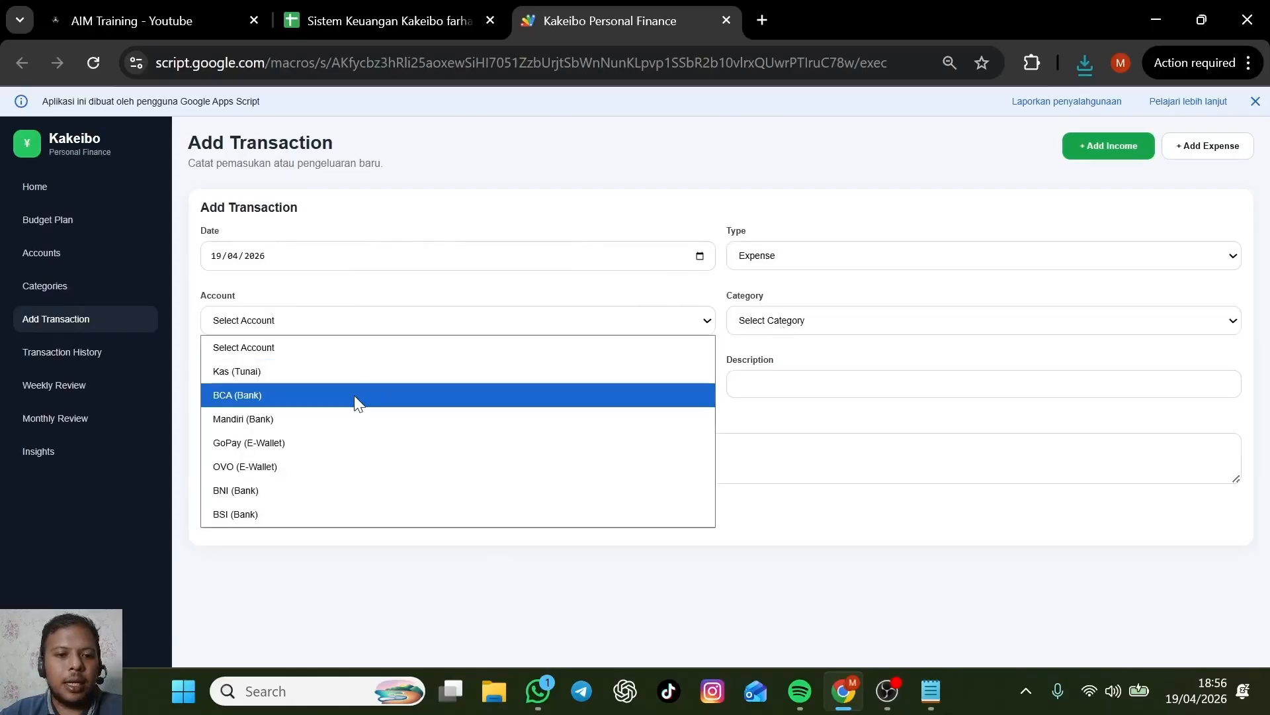
click(267, 395)
click(840, 326)
click(794, 439)
click(496, 389)
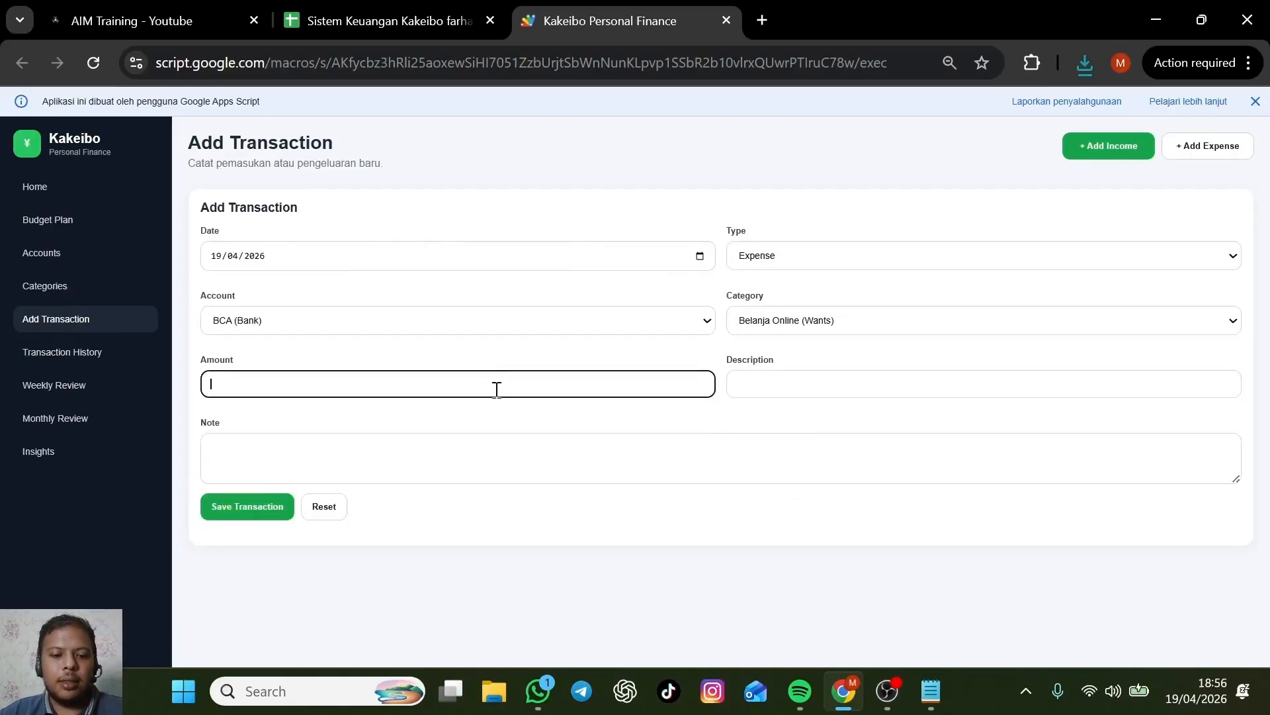
click(839, 390)
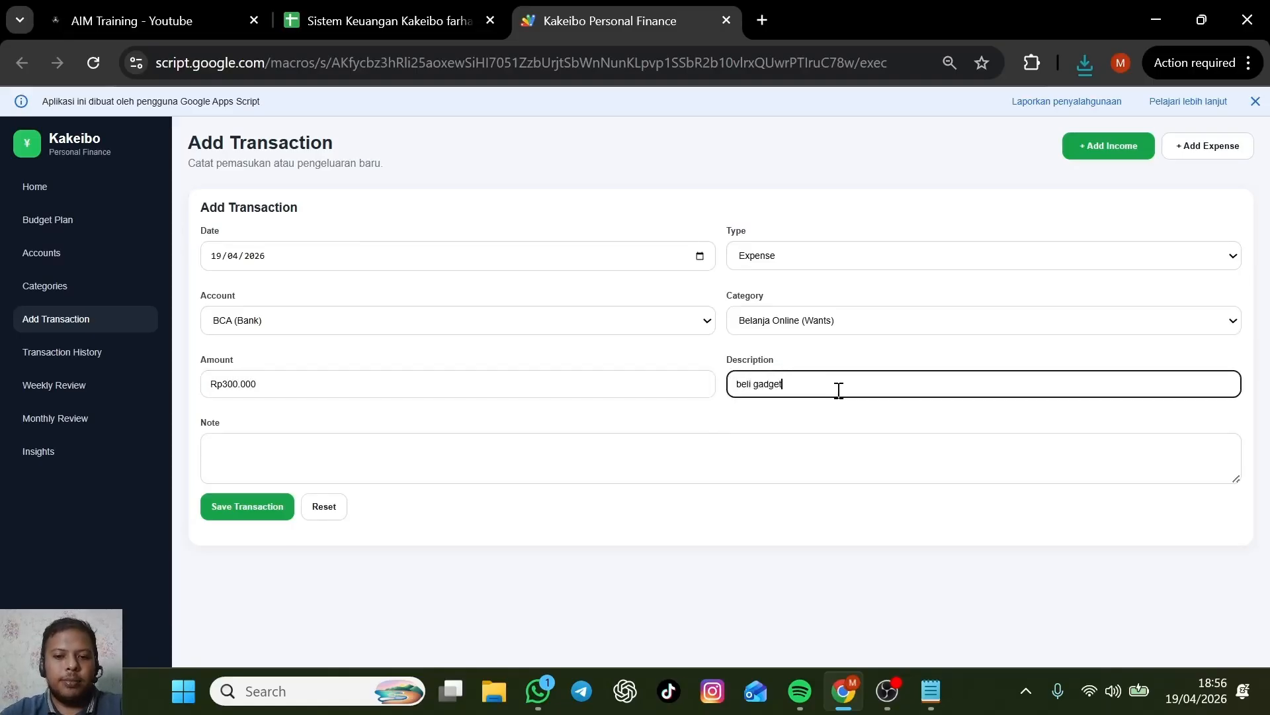
click(247, 506)
Check the total balance on the Home page after saving the new gadget expense.
click(55, 190)
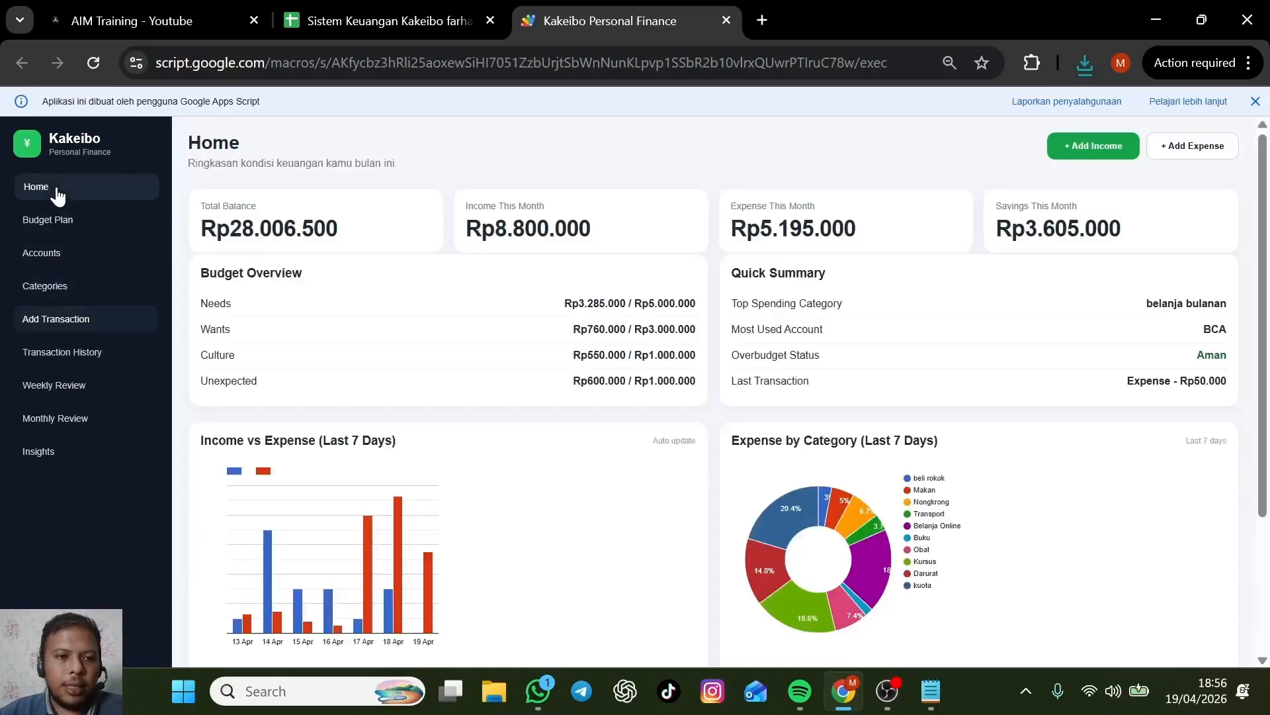
drag(230, 228, 349, 236)
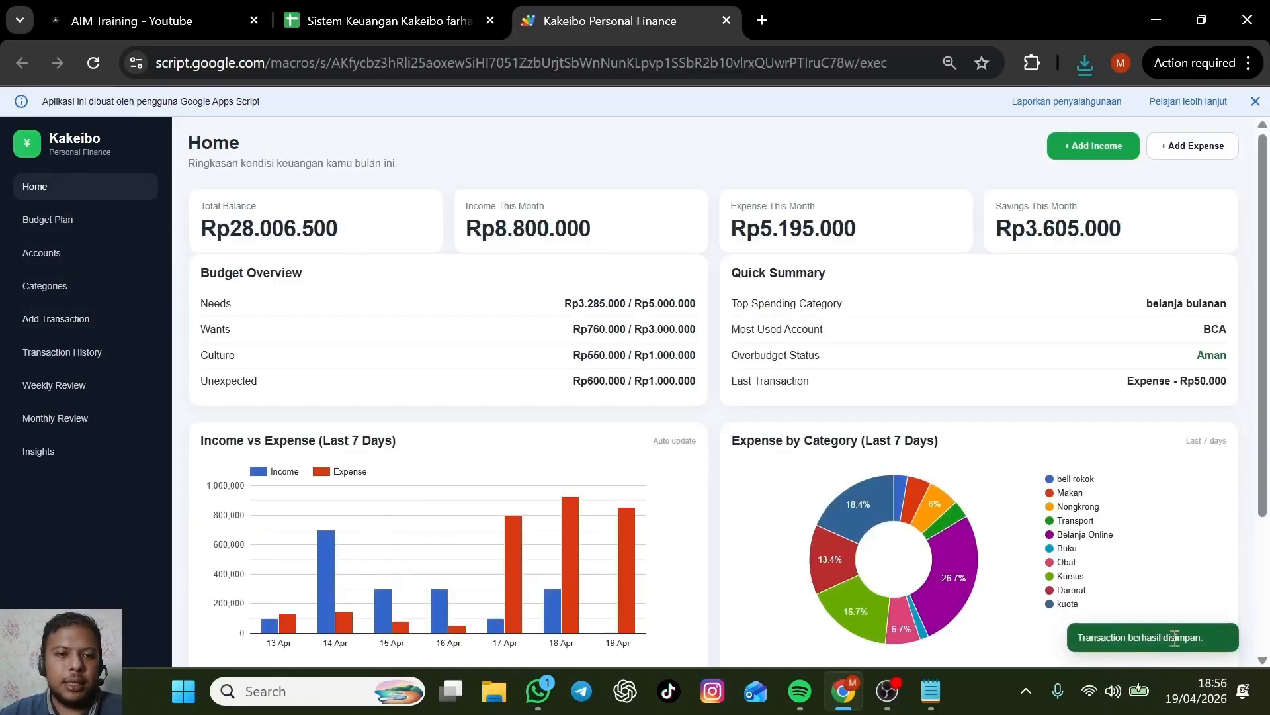
drag(239, 228, 352, 232)
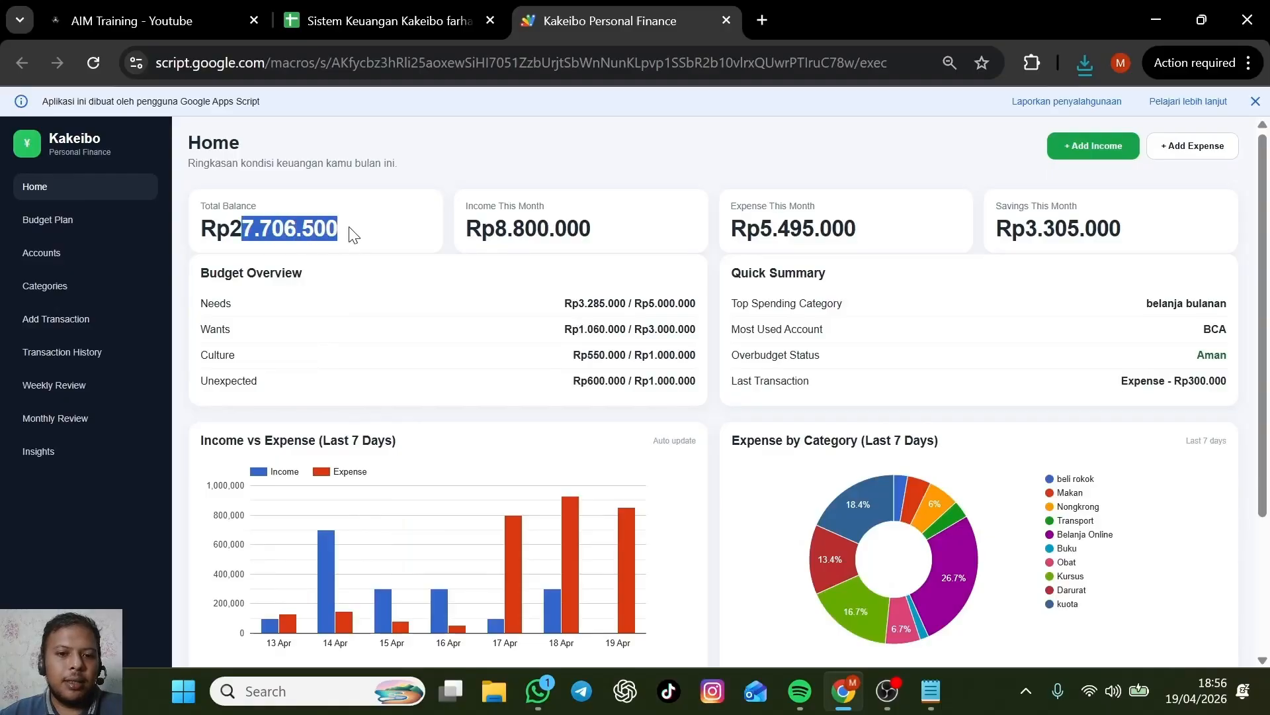
click(369, 307)
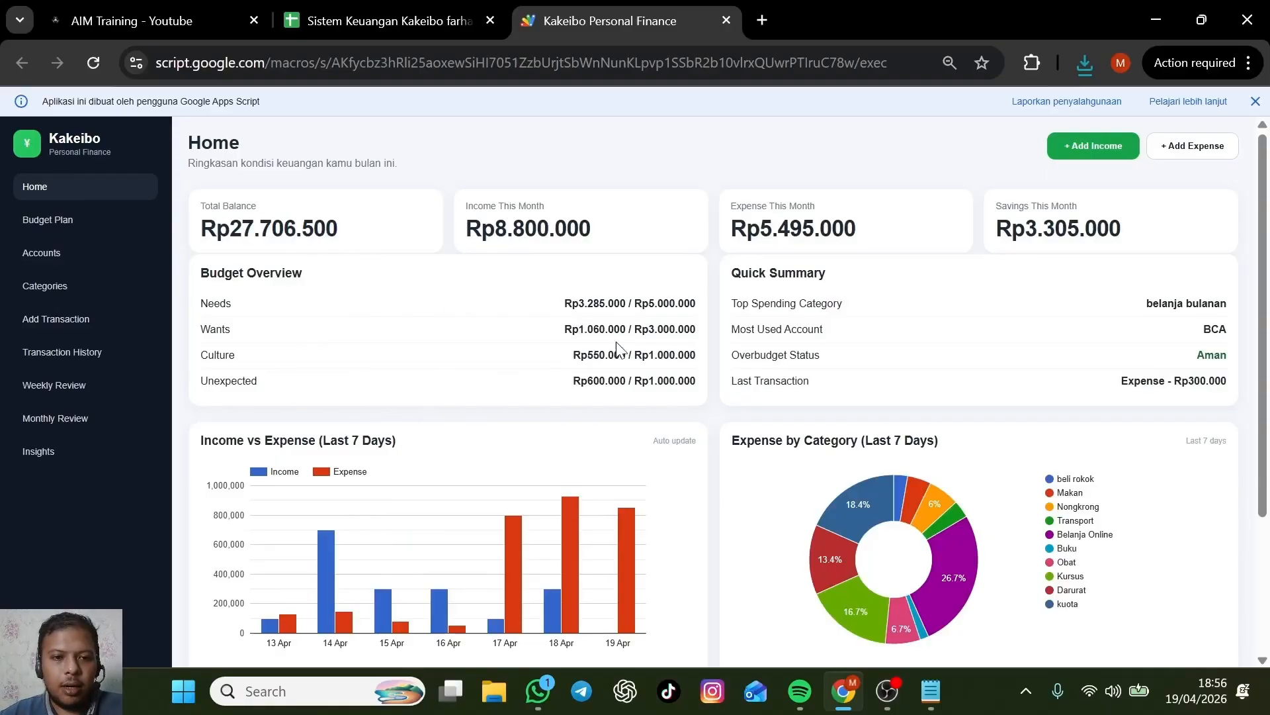
Check the Needs spending in the Budget Overview and open the Budget Plan for comparison.
drag(566, 306, 602, 306)
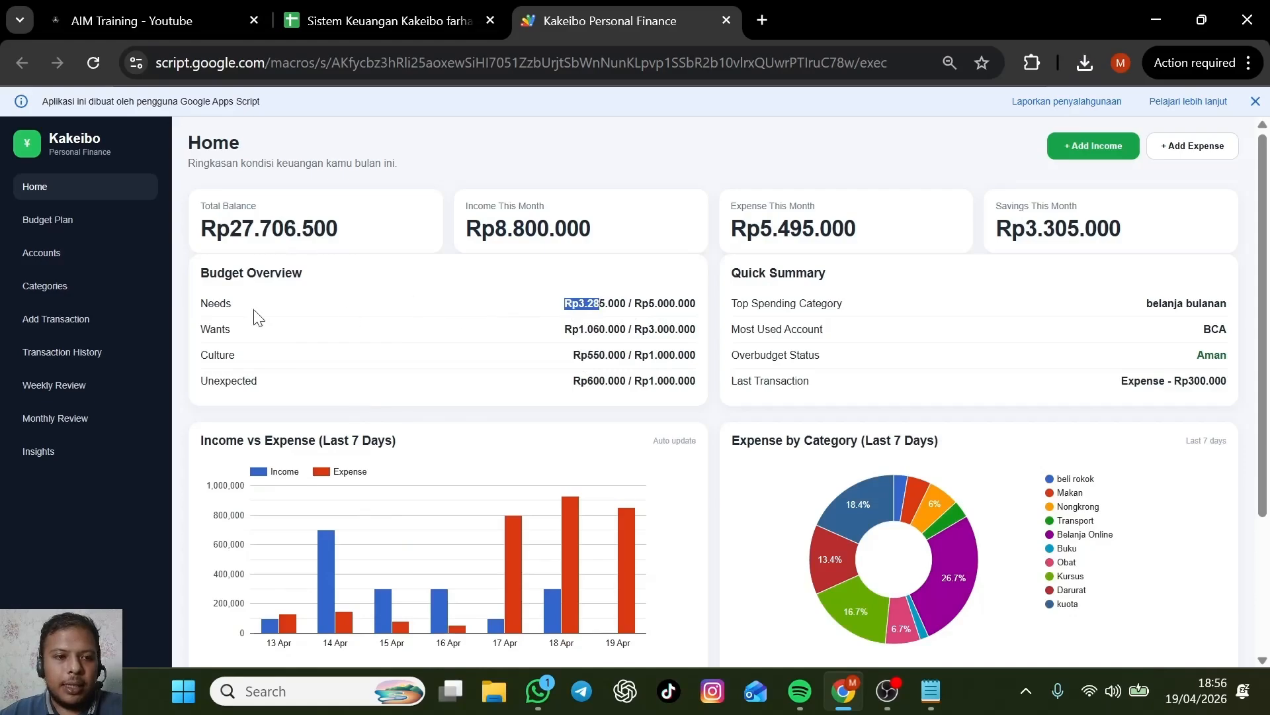
click(92, 219)
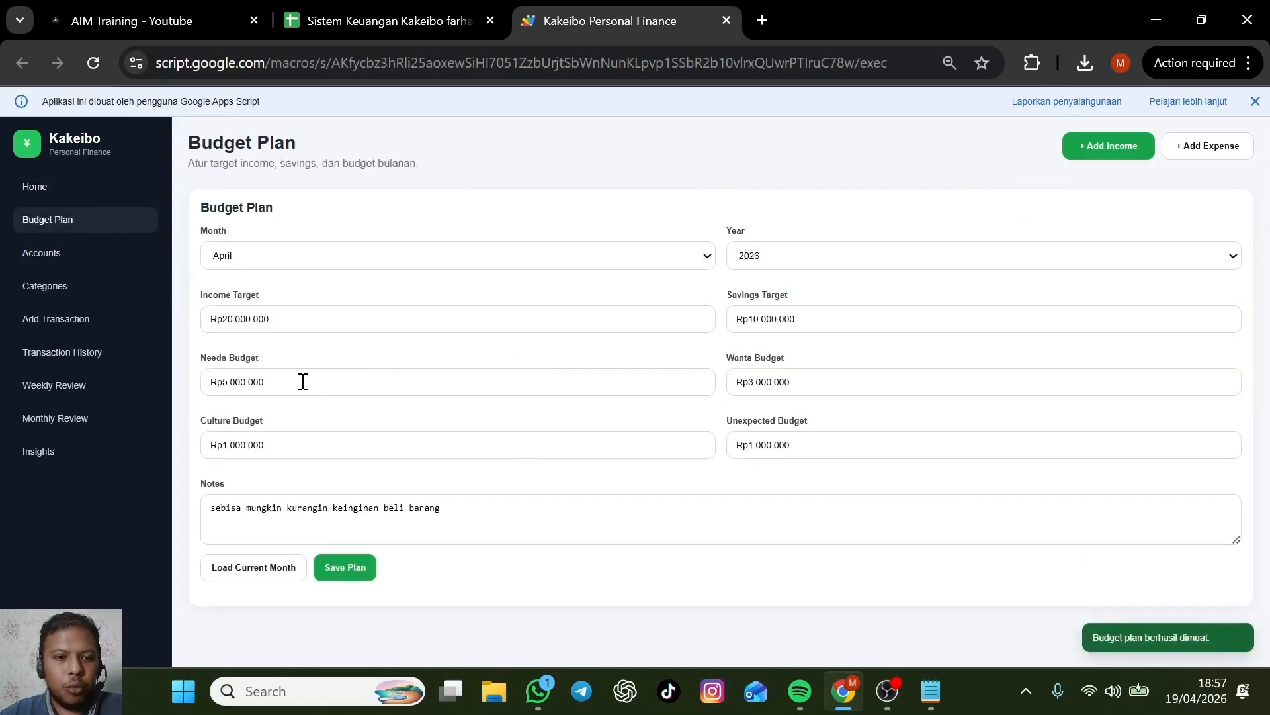
Review the Needs, Wants, Culture and Unexpected budget amounts in the April 2026 Budget Plan.
double_click(252, 381)
click(776, 382)
drag(751, 385, 810, 381)
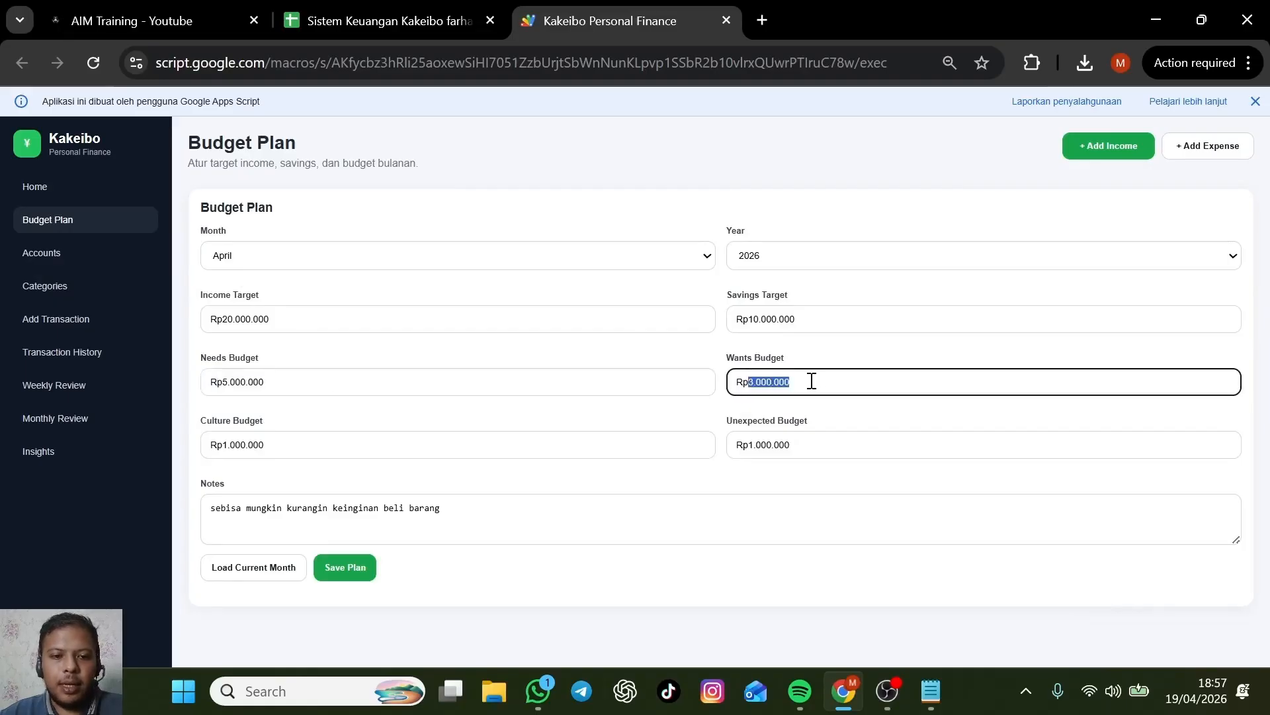
drag(268, 445, 220, 445)
drag(827, 440, 726, 440)
click(451, 381)
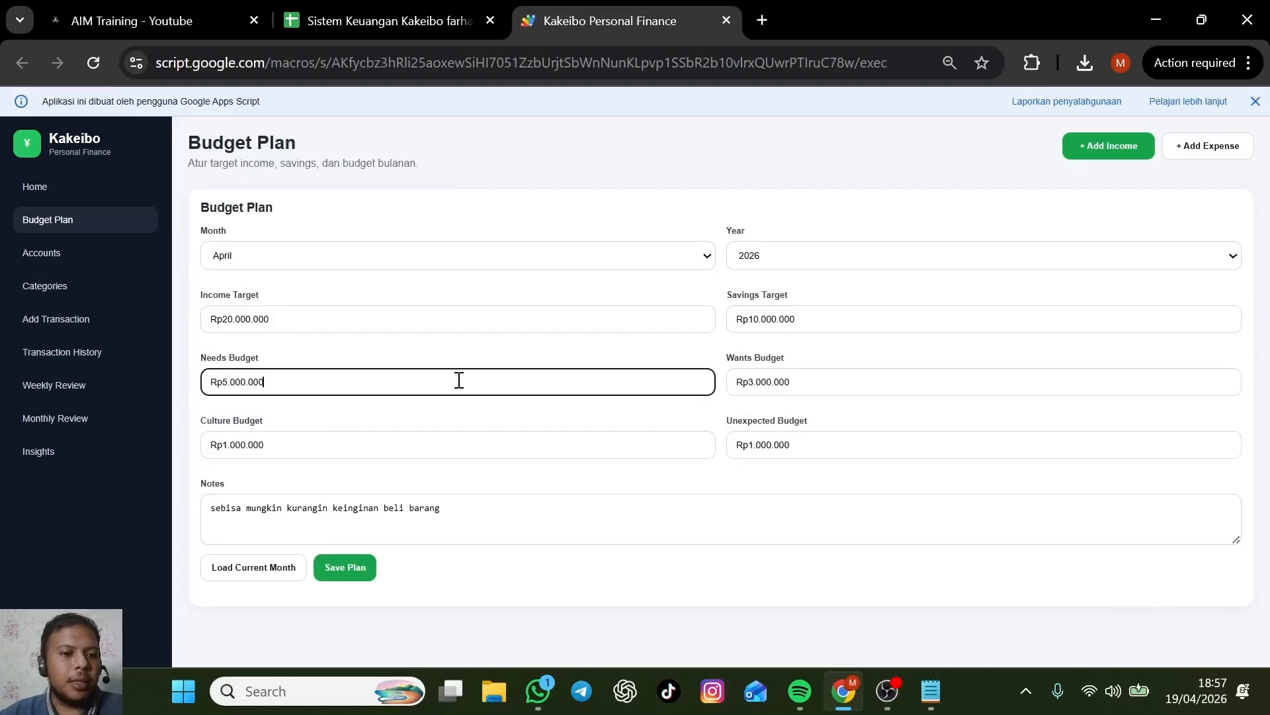
Compare spending against budget for Needs, Wants, Culture and Unexpected in the Home page's Budget Overview.
click(74, 190)
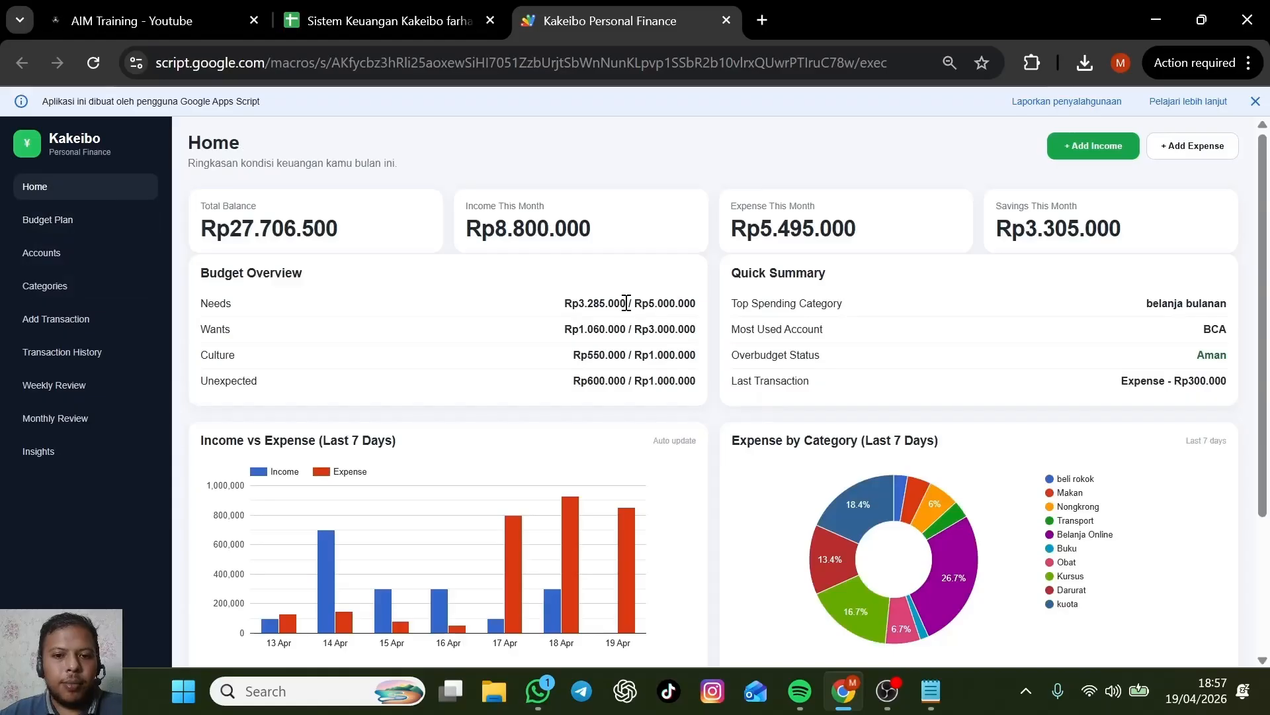
drag(574, 302, 702, 306)
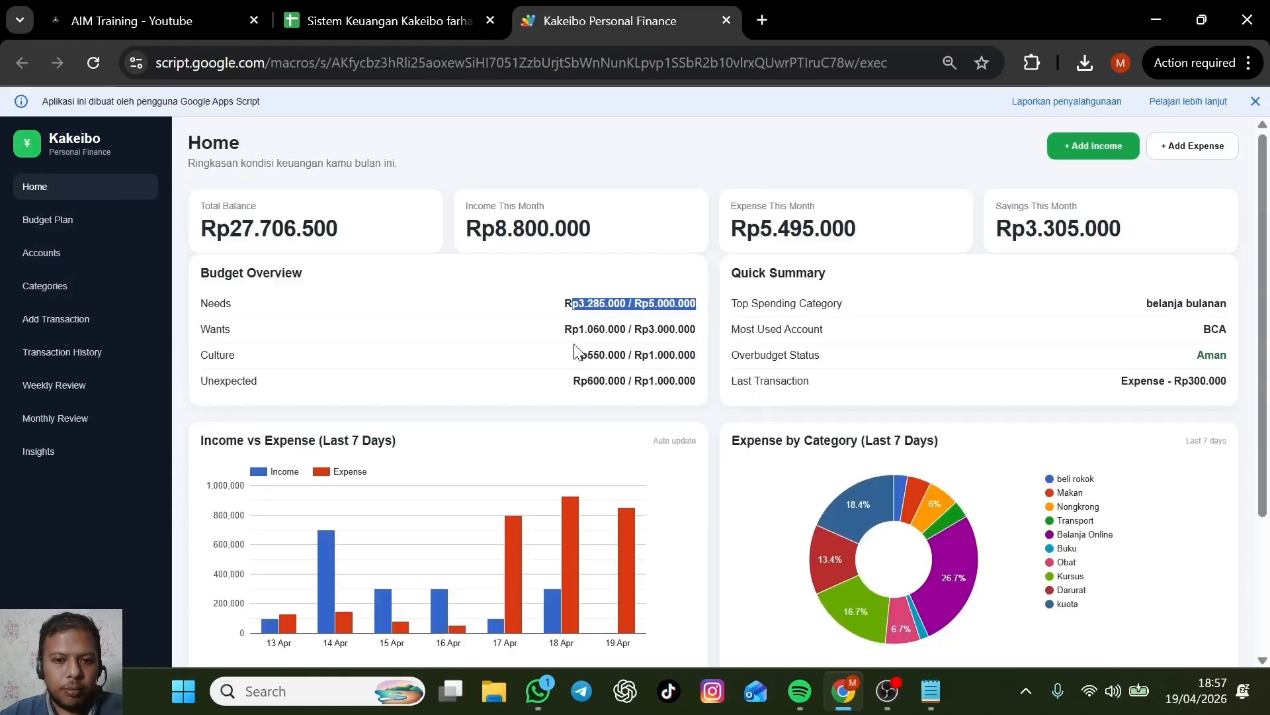
drag(558, 328, 717, 323)
drag(566, 343, 676, 350)
click(689, 381)
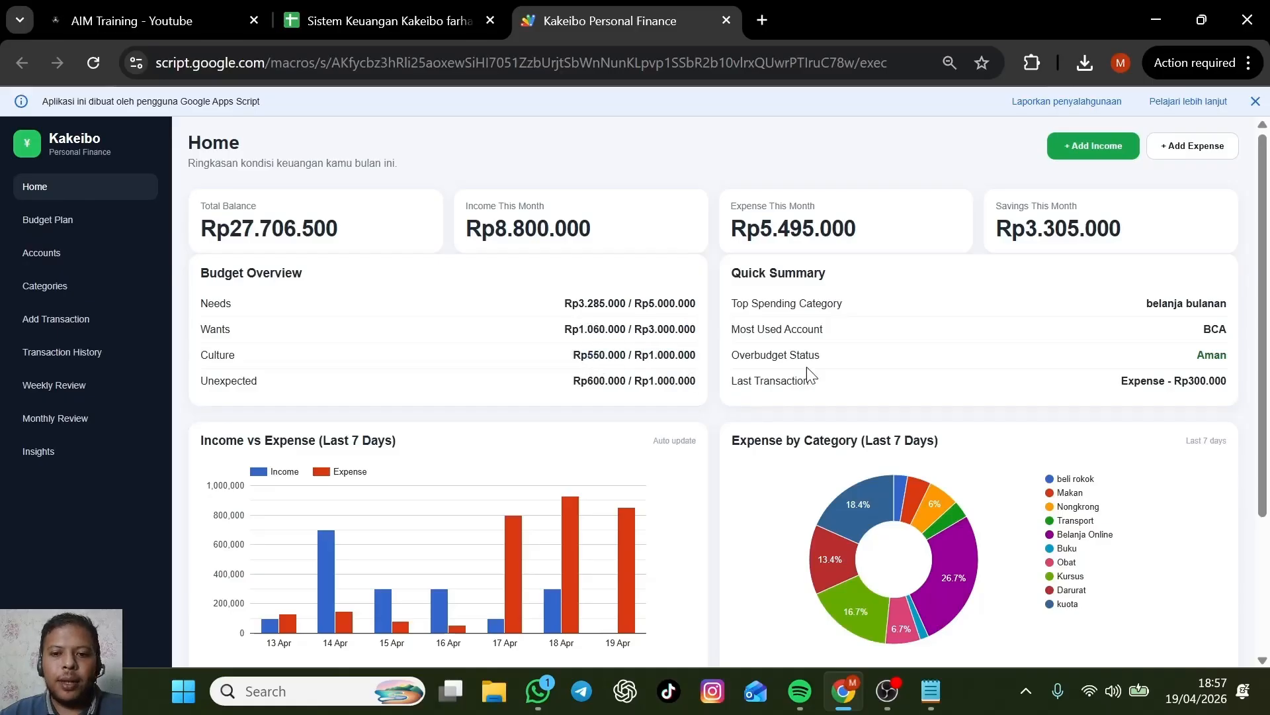
Check the top spending category and the most used account in the Quick Summary.
drag(743, 304, 858, 311)
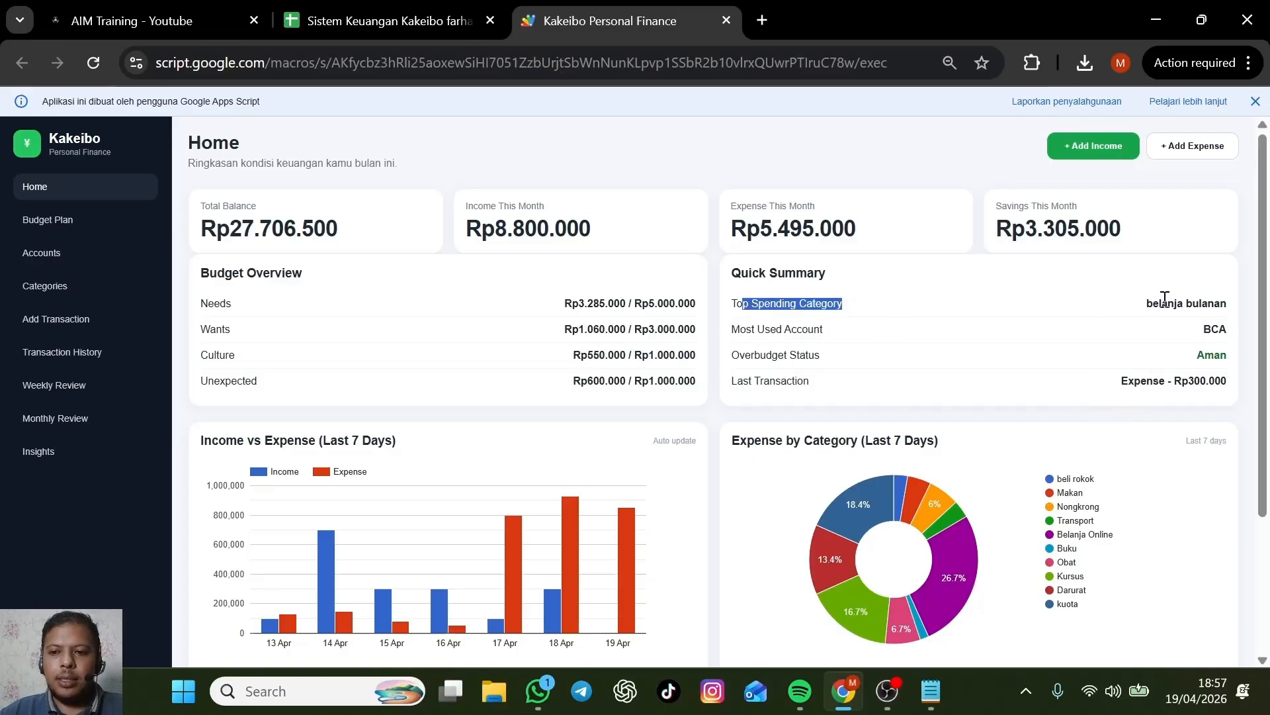
drag(1148, 303, 1229, 305)
scroll(1012, 410, down, 2)
scroll(1064, 375, up, 2)
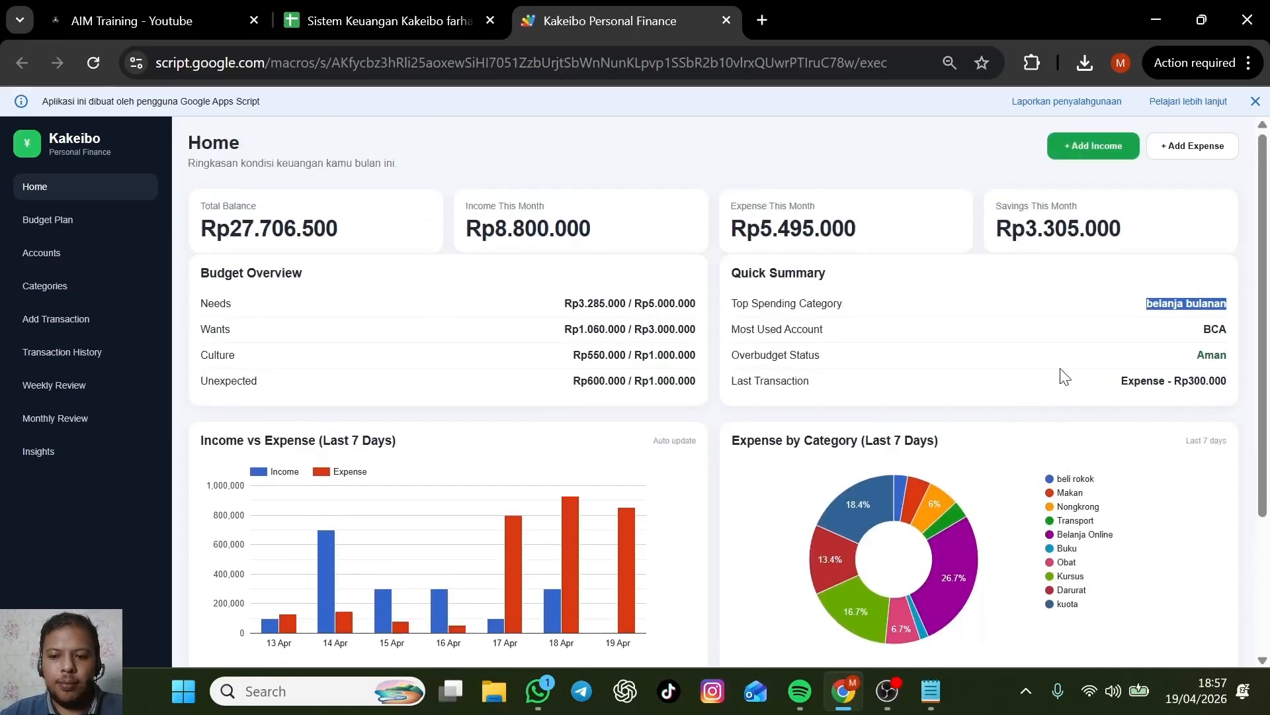
scroll(1114, 346, down, 2)
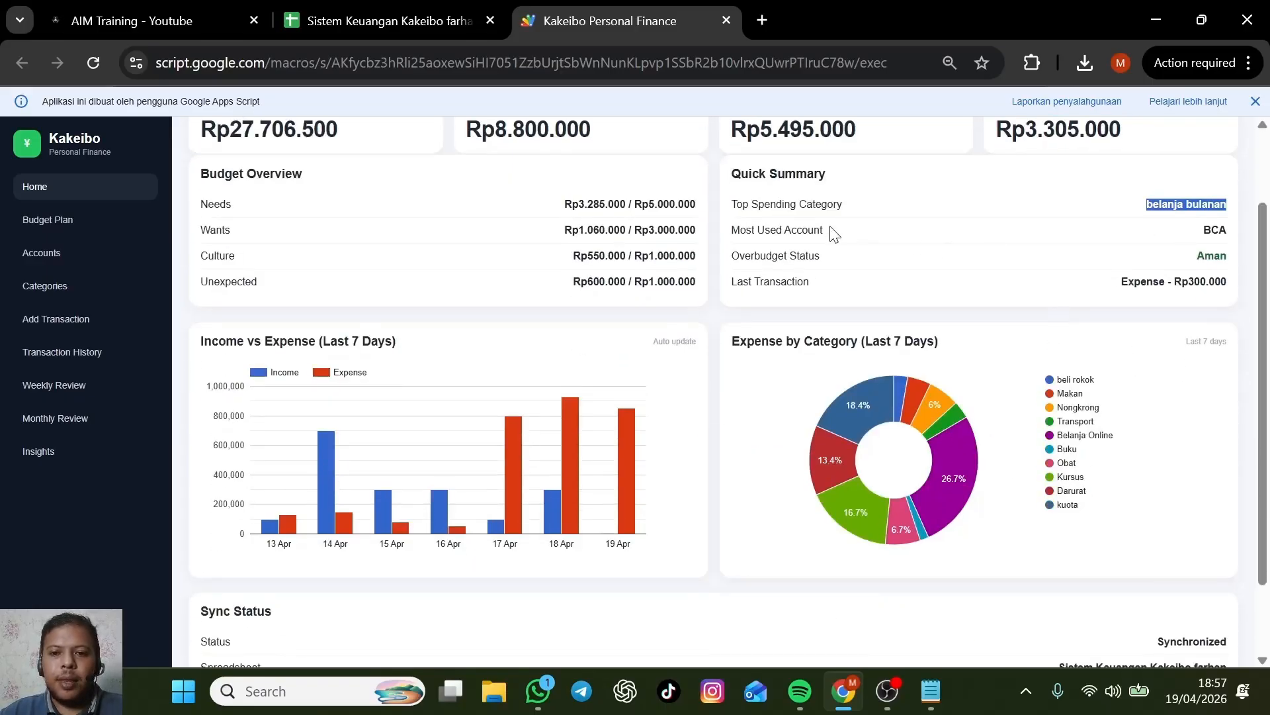
drag(732, 232, 1241, 234)
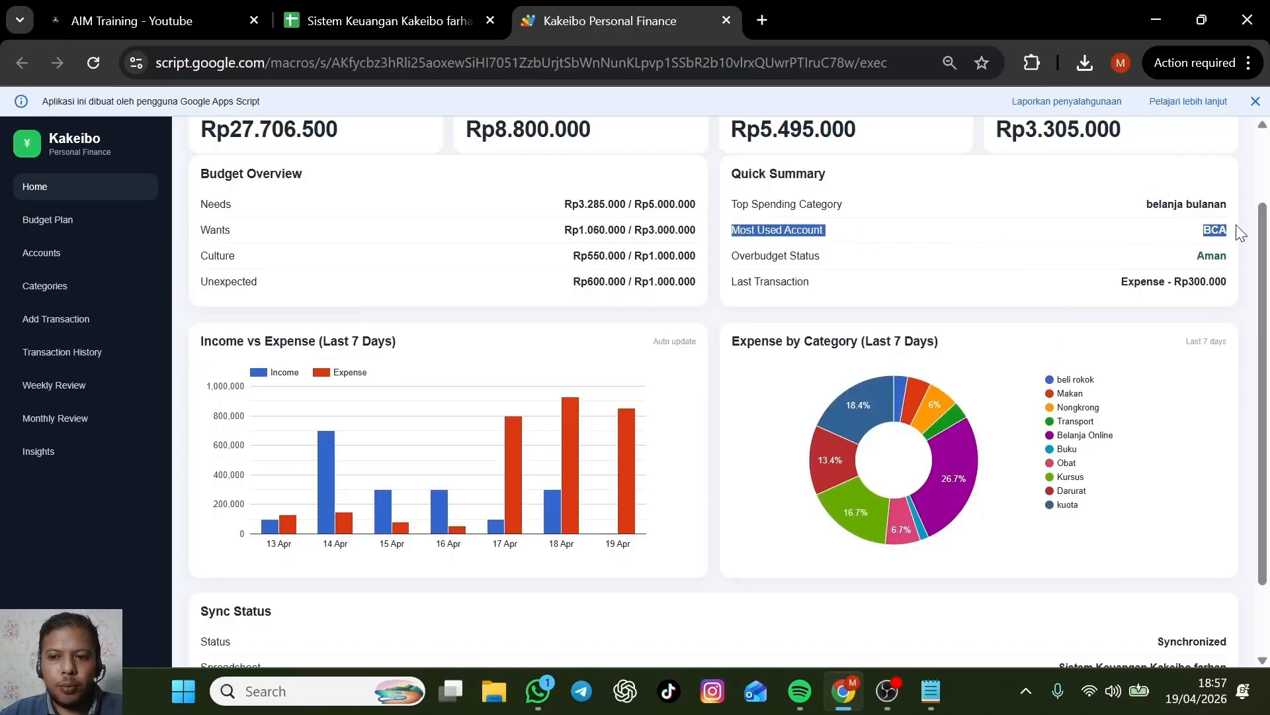
click(1198, 233)
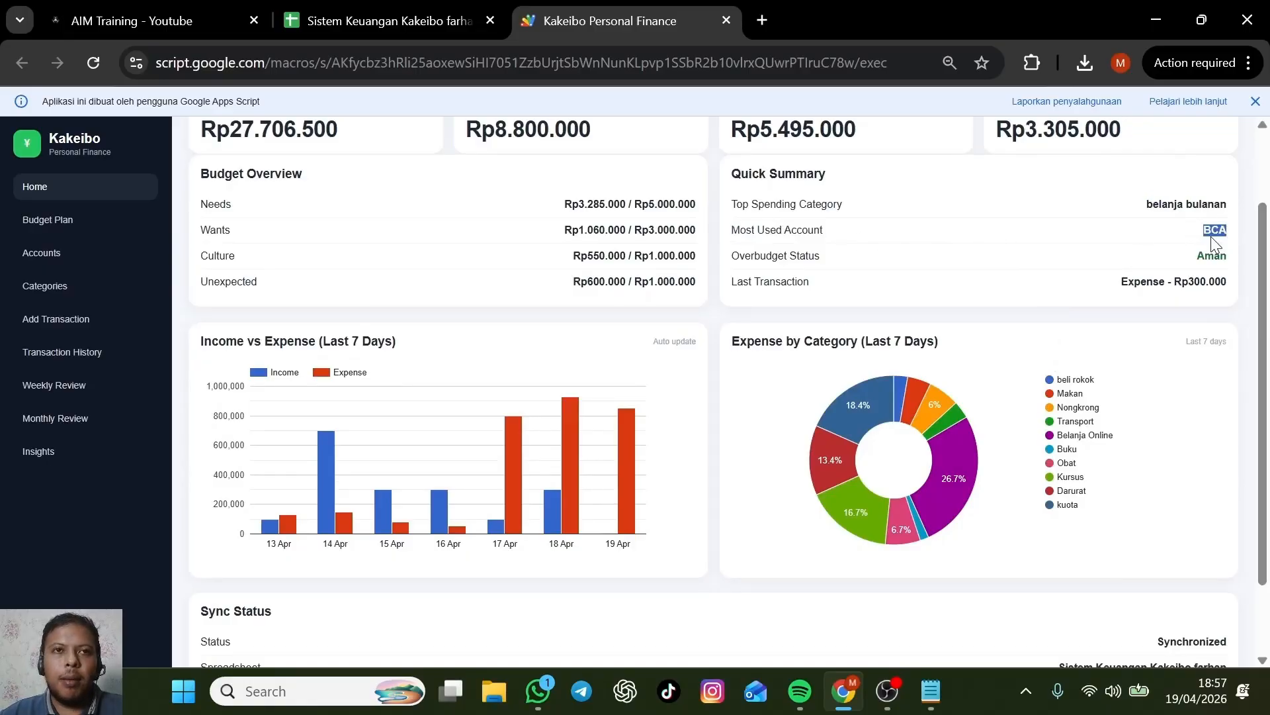
click(1196, 234)
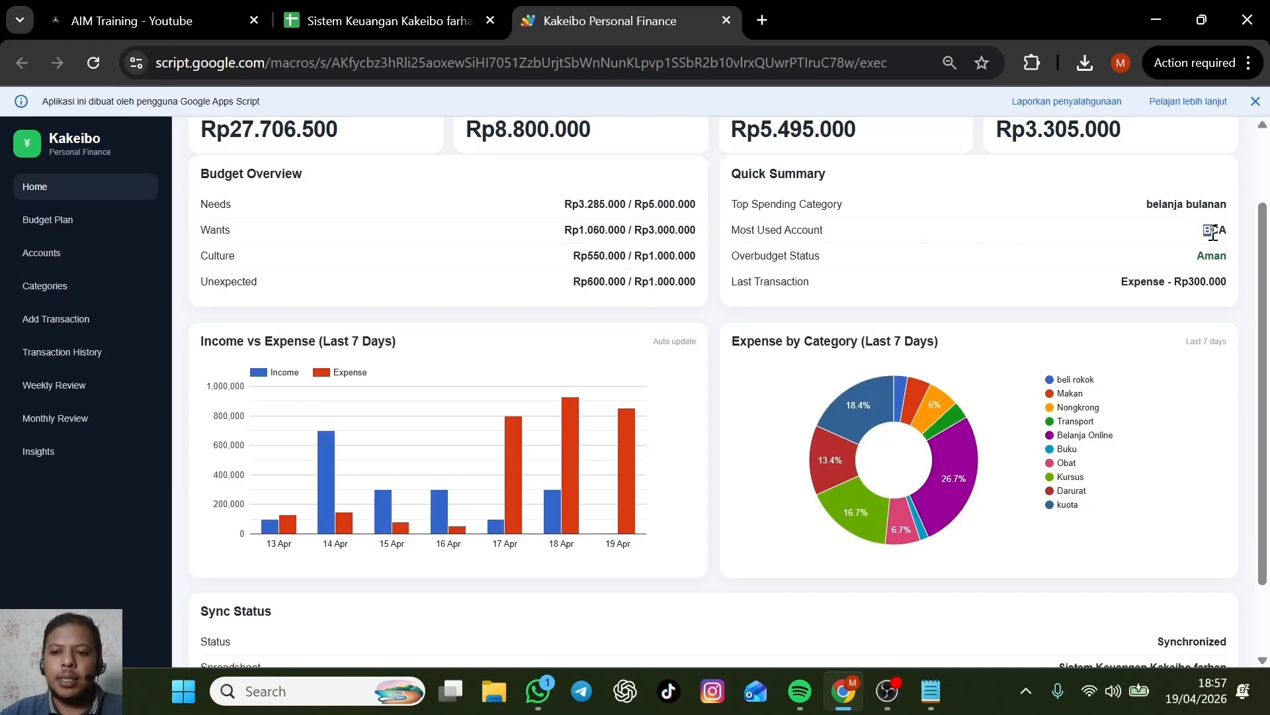
Check the overbudget status and the last transaction in the Quick Summary.
drag(732, 258, 1235, 265)
click(1235, 265)
scroll(1132, 311, up, 2)
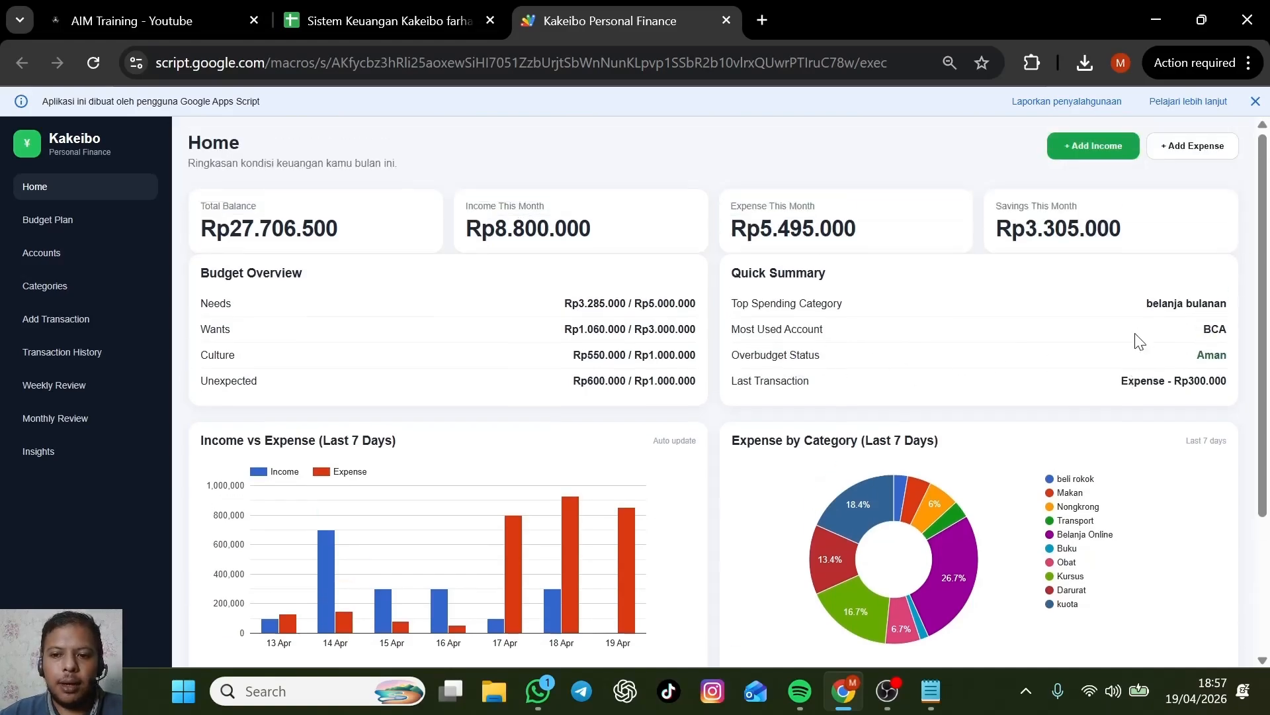
drag(731, 381, 1191, 382)
click(1151, 406)
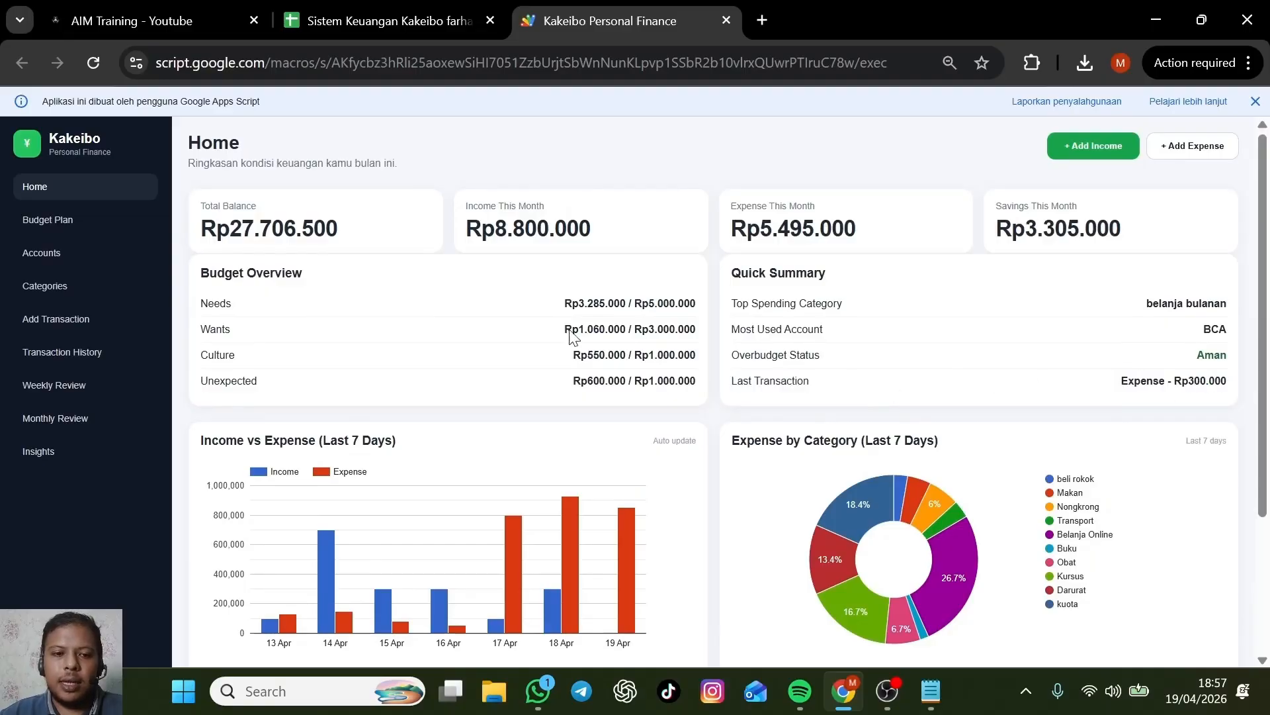
Examine the daily bars of the Income vs Expense chart and the slices of the Expense by Category chart.
scroll(526, 430, down, 3)
scroll(504, 401, up, 3)
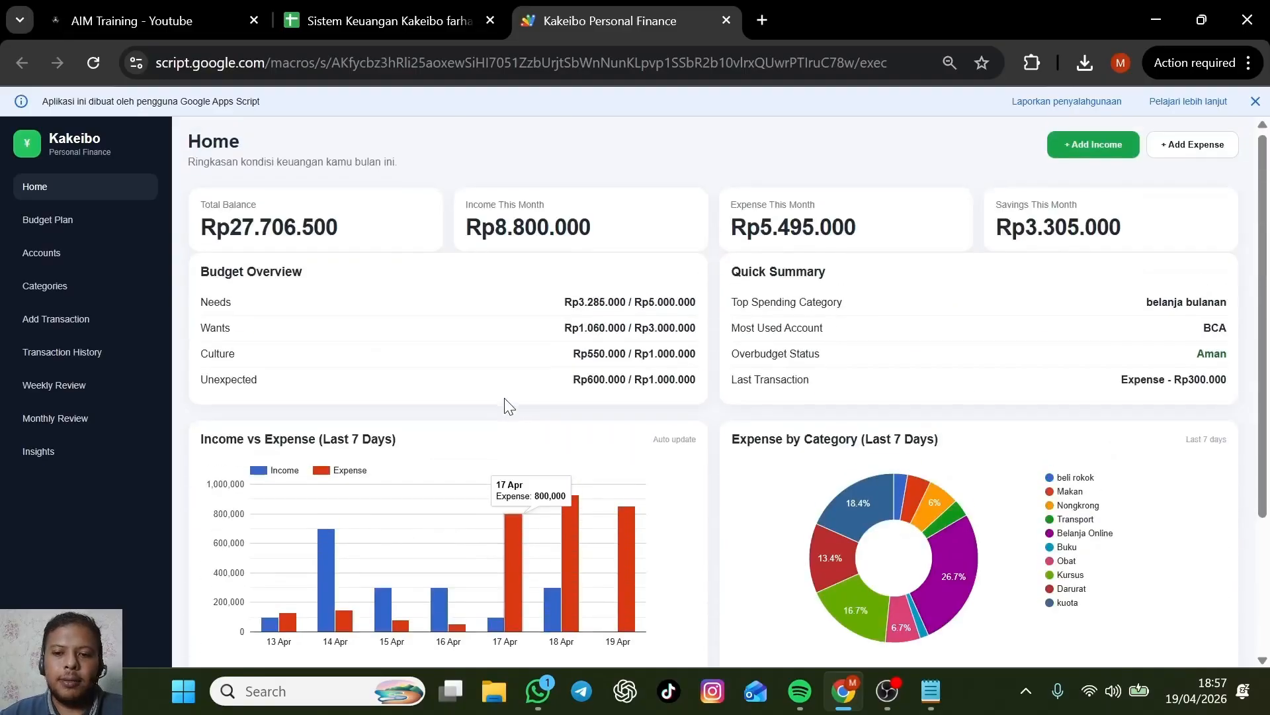
scroll(504, 401, down, 3)
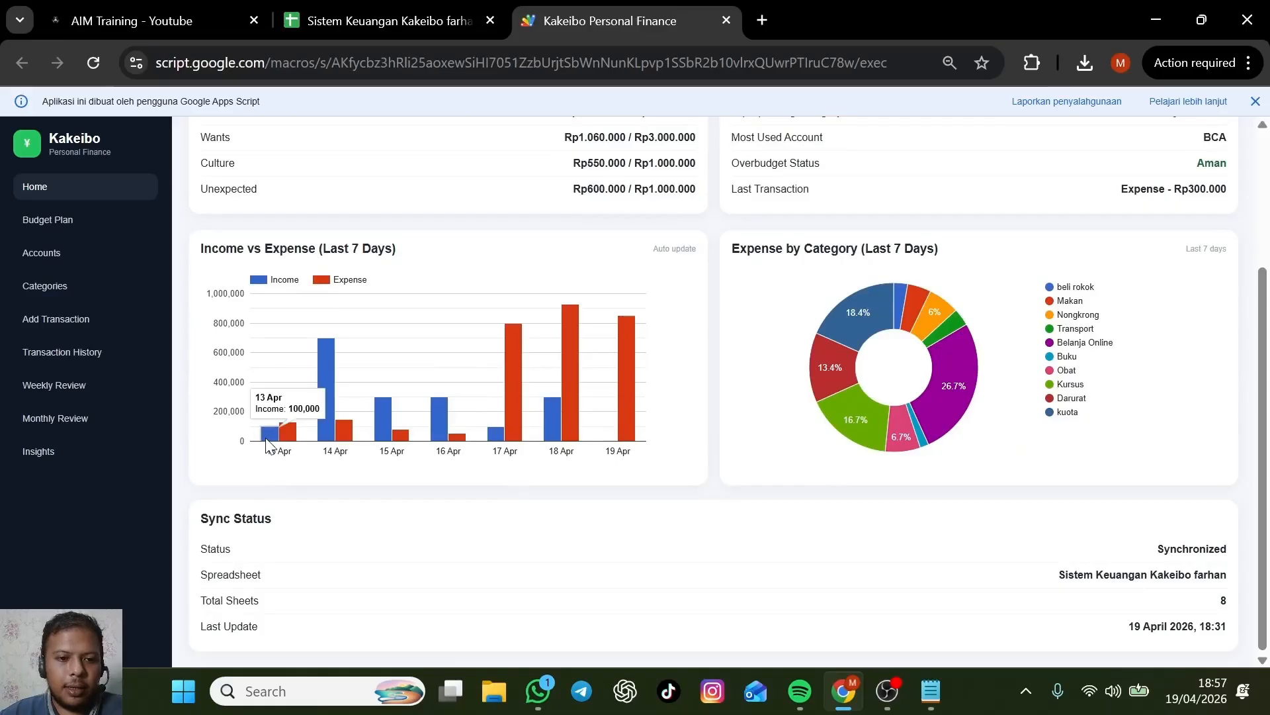
mouse_move(325, 425)
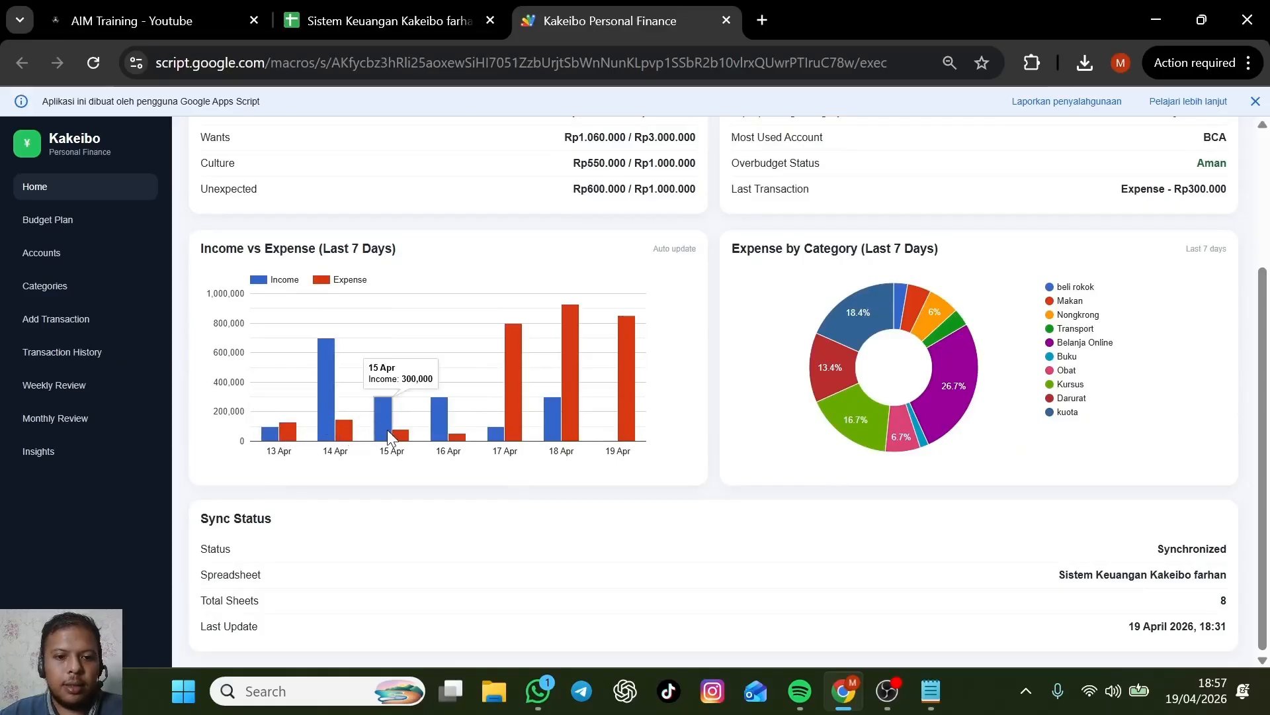
click(385, 429)
click(401, 436)
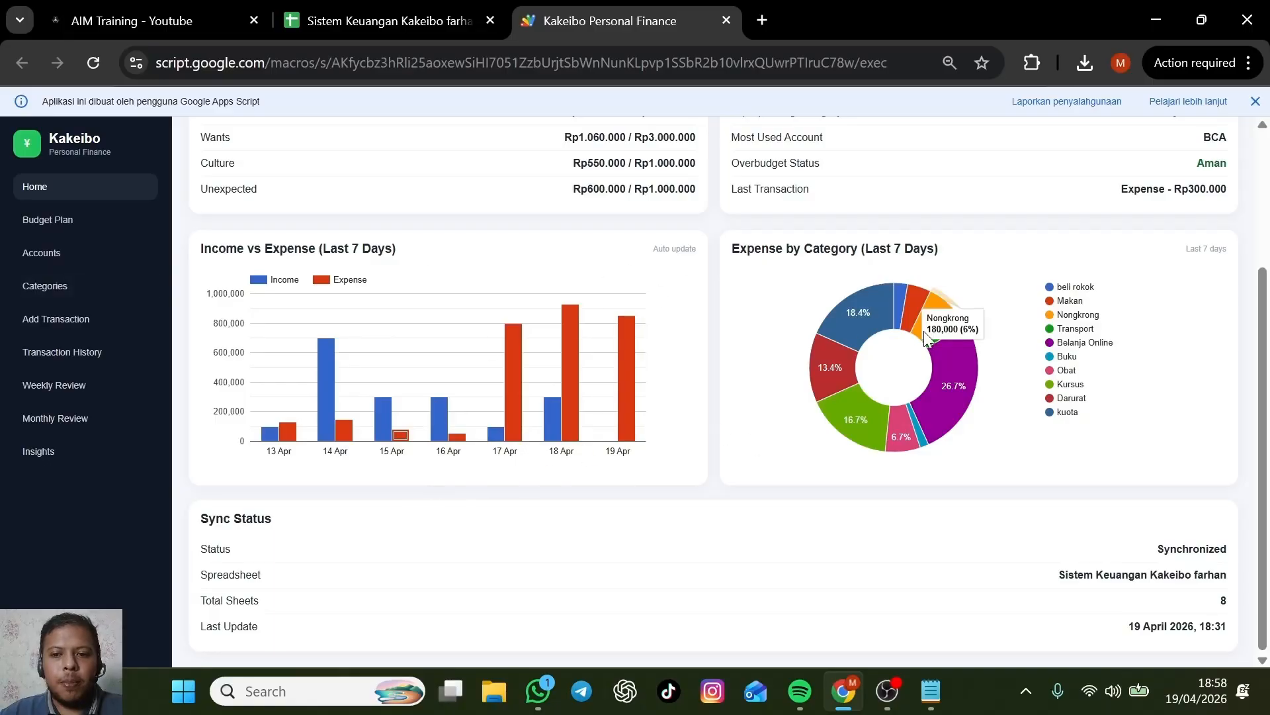
scroll(912, 349, up, 1)
mouse_move(911, 342)
scroll(912, 349, down, 1)
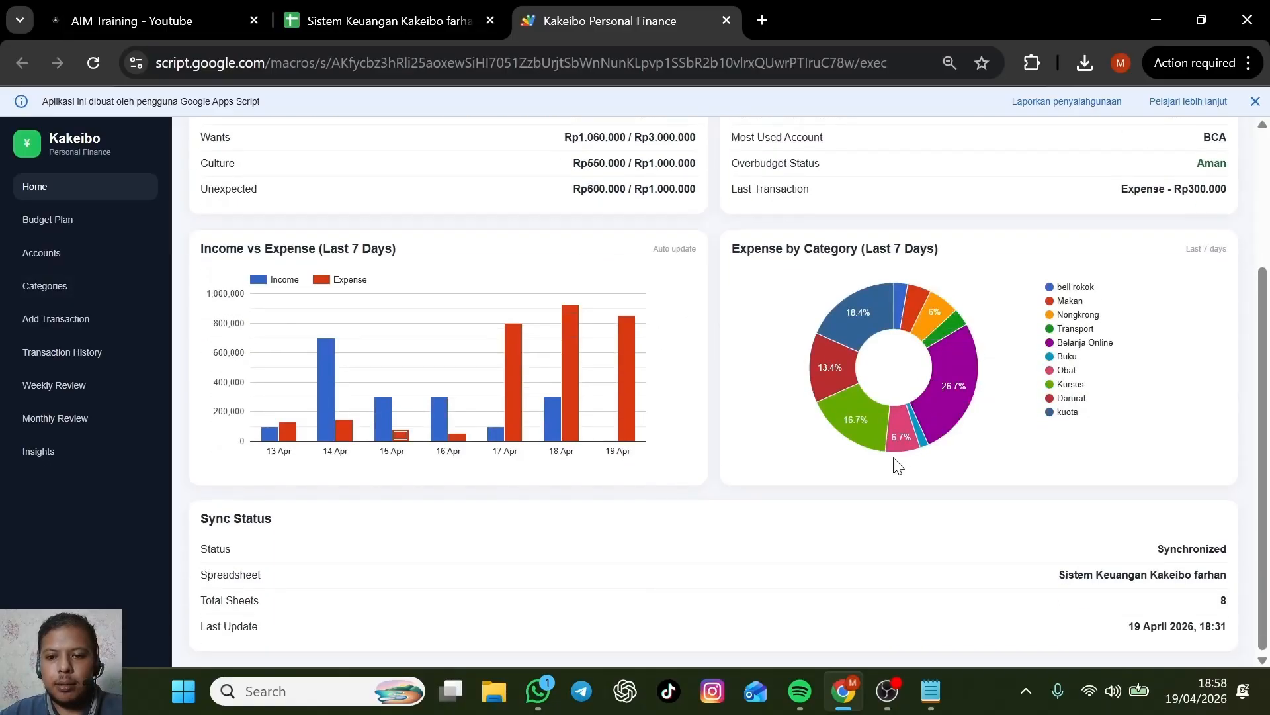
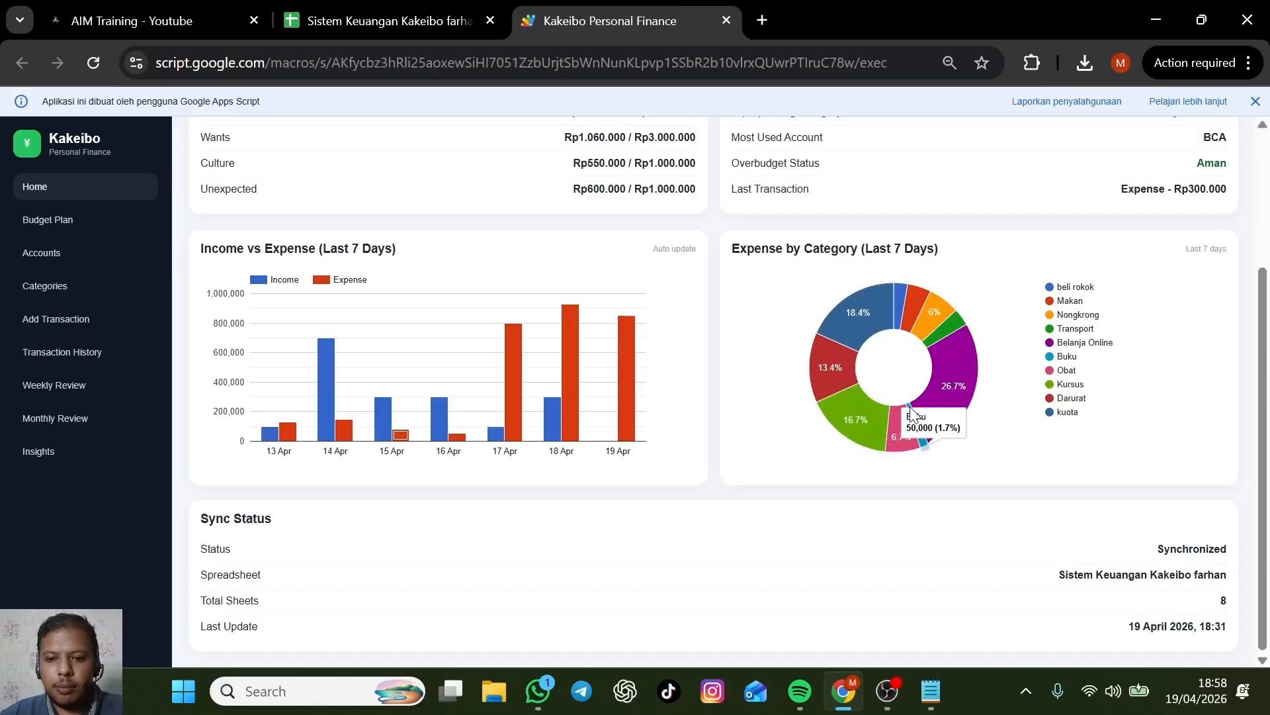
Look through the transaction history and open the blank Add Transaction form.
click(73, 345)
scroll(787, 462, down, 6)
scroll(635, 431, up, 10)
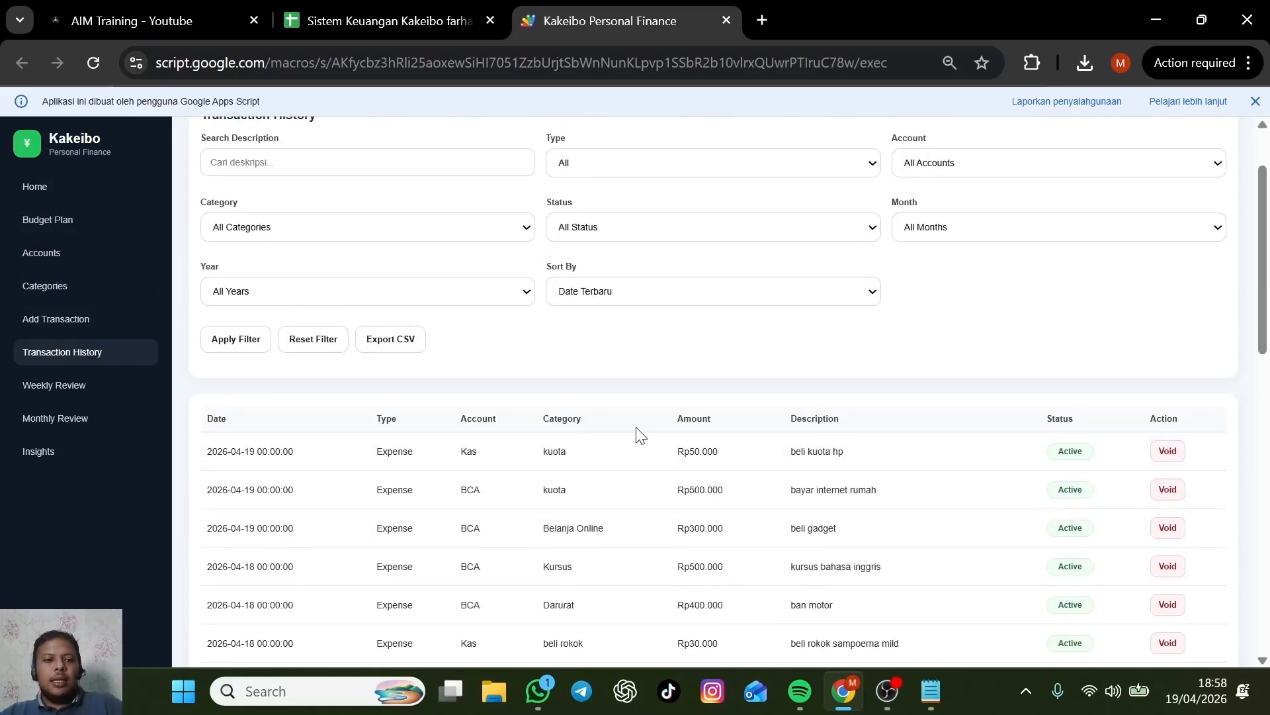
click(80, 319)
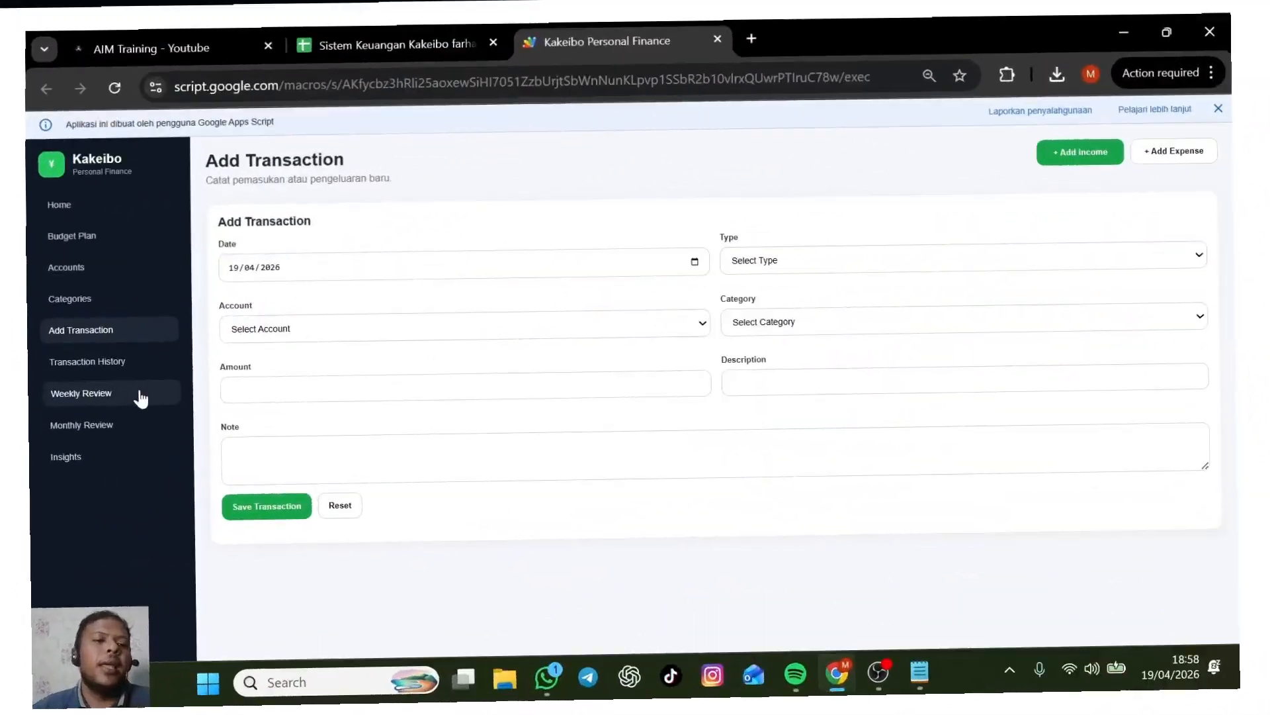
Set the Weekly Review's start date to 13/04/2026 and load the summary for the week ending 19/04/2026.
click(248, 436)
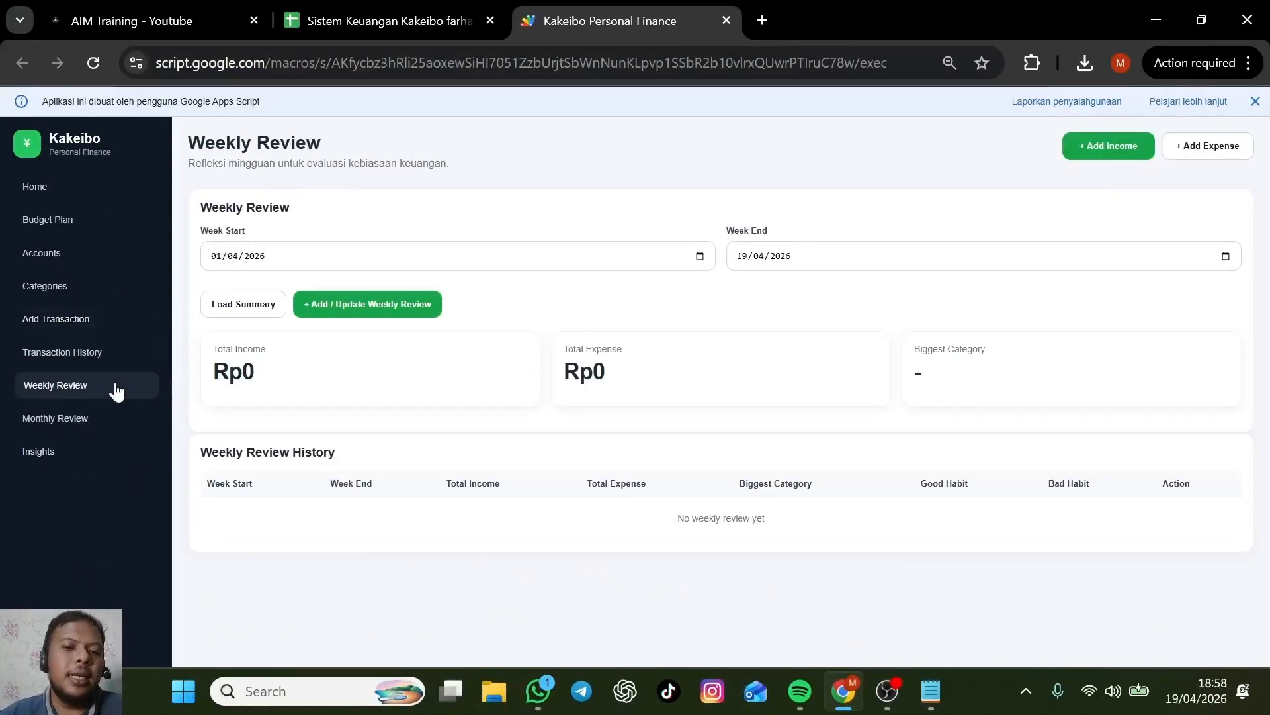
click(700, 256)
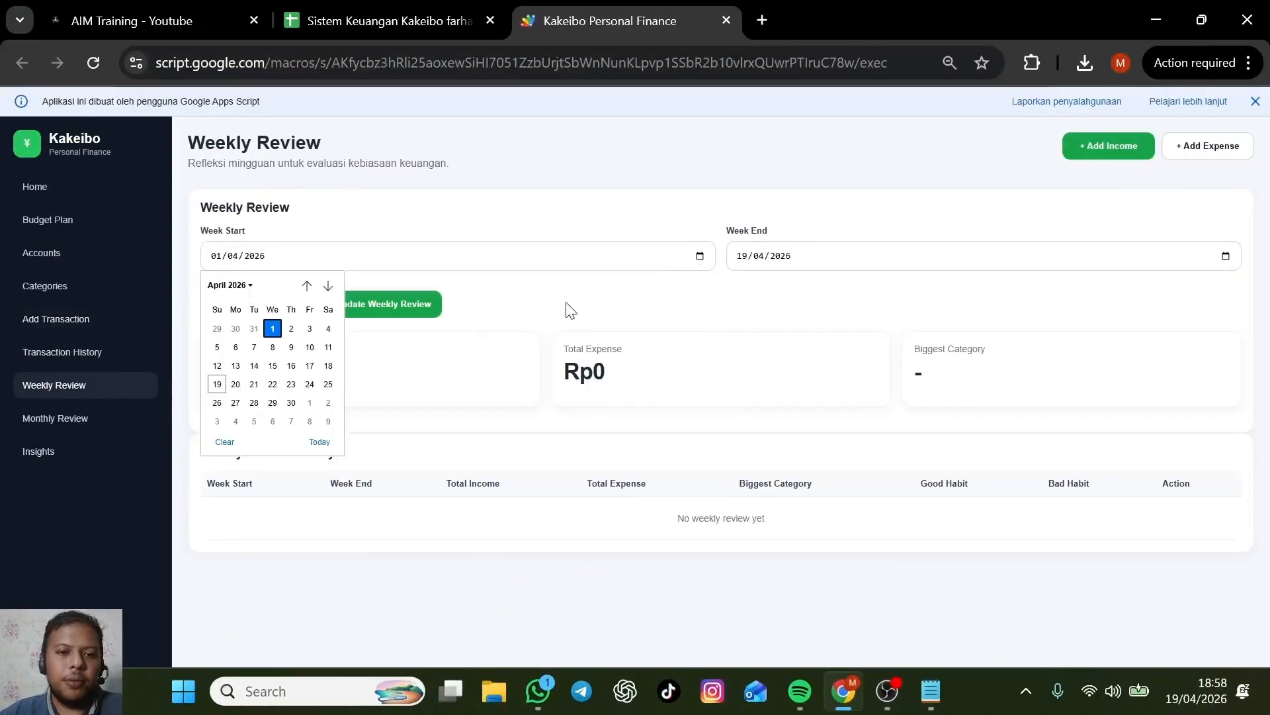
click(235, 366)
click(898, 258)
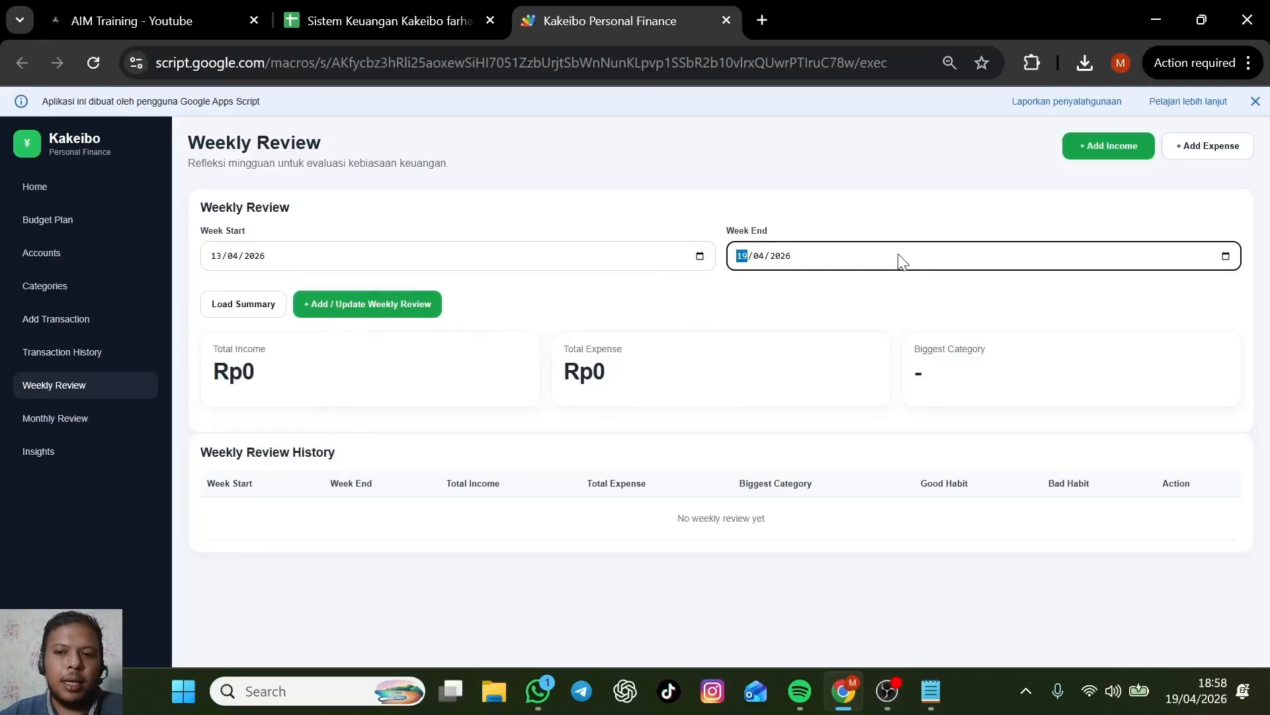
click(547, 303)
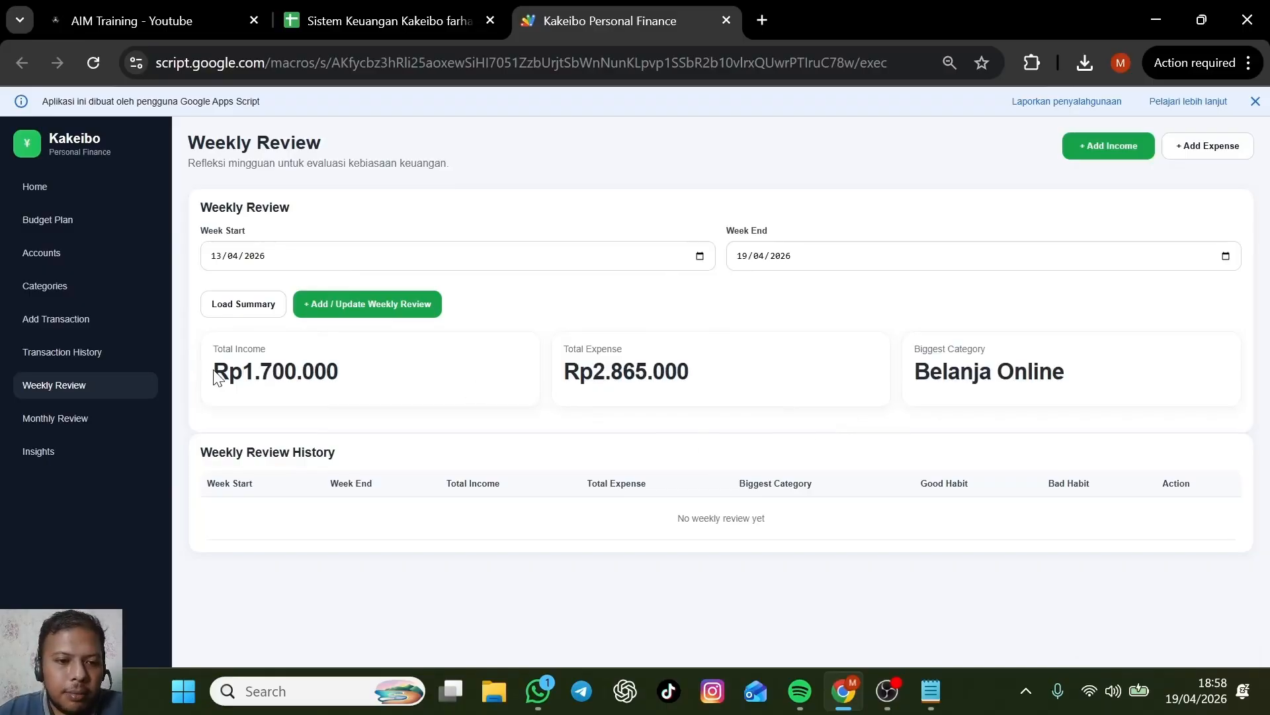
Review the week's total income, total expense and biggest category in the loaded summary.
drag(214, 372, 360, 377)
click(462, 379)
drag(562, 372, 751, 374)
click(752, 375)
drag(904, 363, 1082, 389)
click(828, 415)
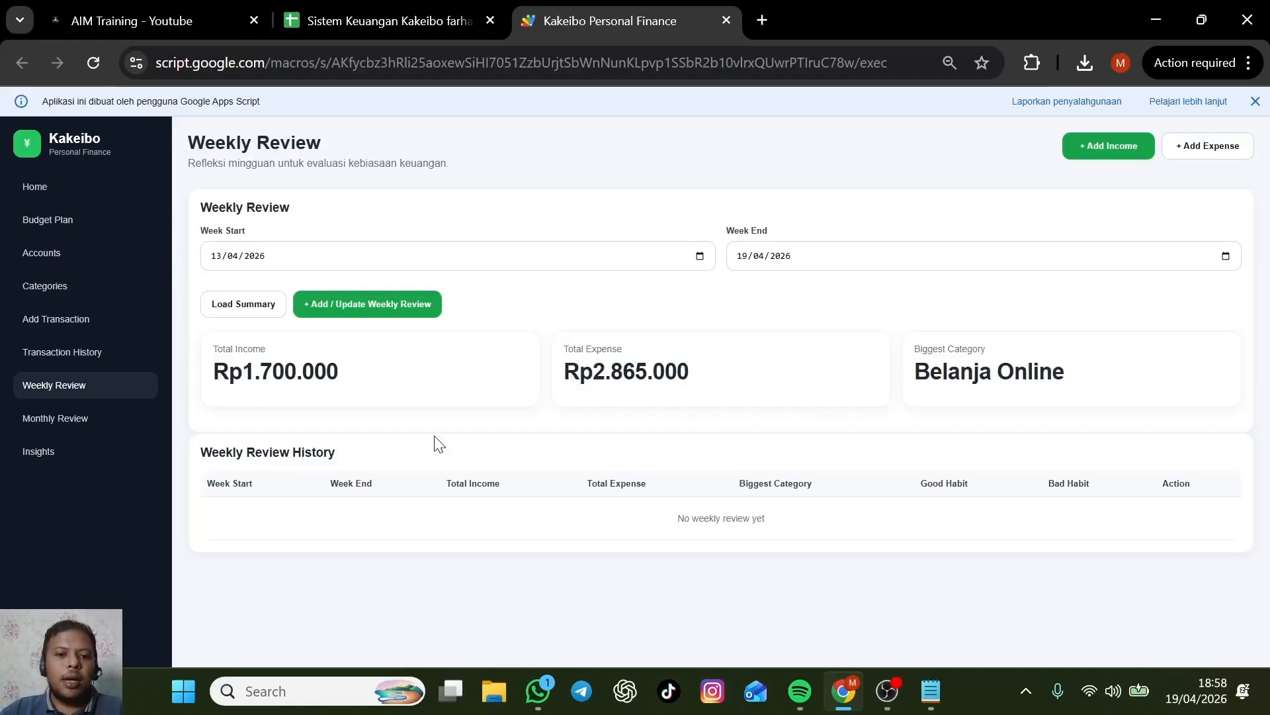
Start a weekly review with Good Habit "saya punya yang cukup dari jualan" and Bad Habit "saya terlalu impulsive dalam belanja online".
click(387, 308)
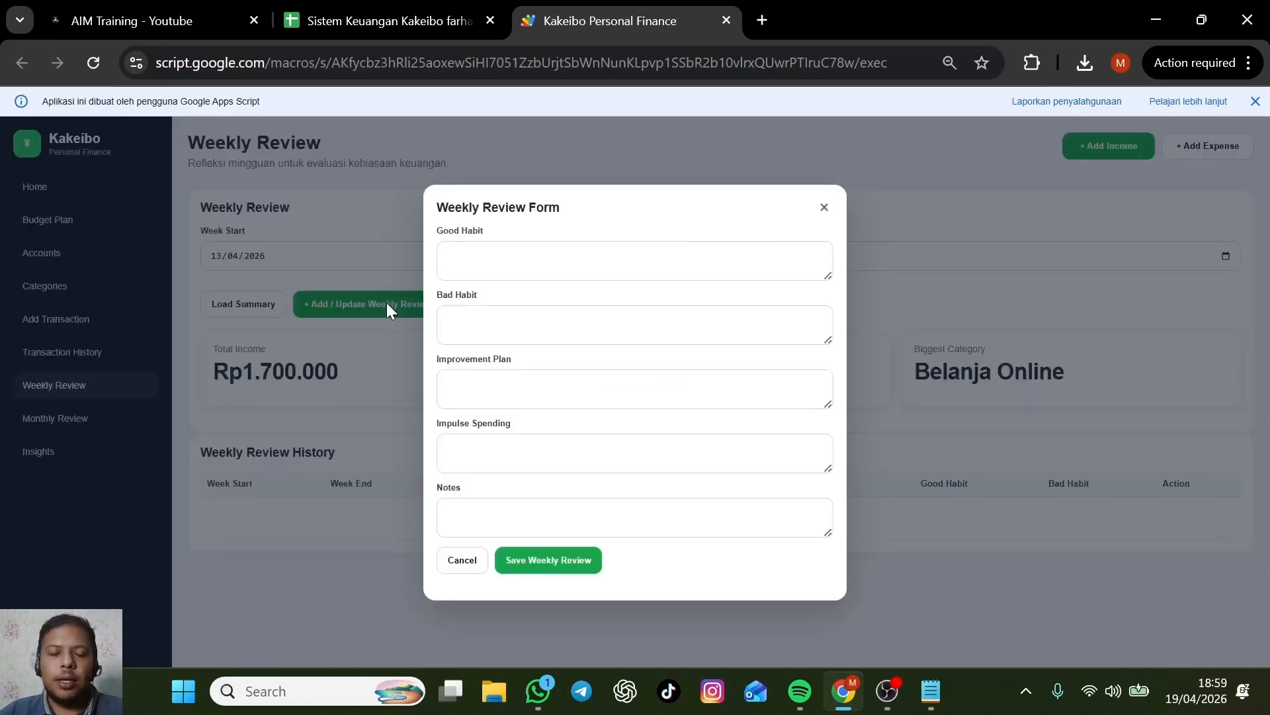
click(499, 264)
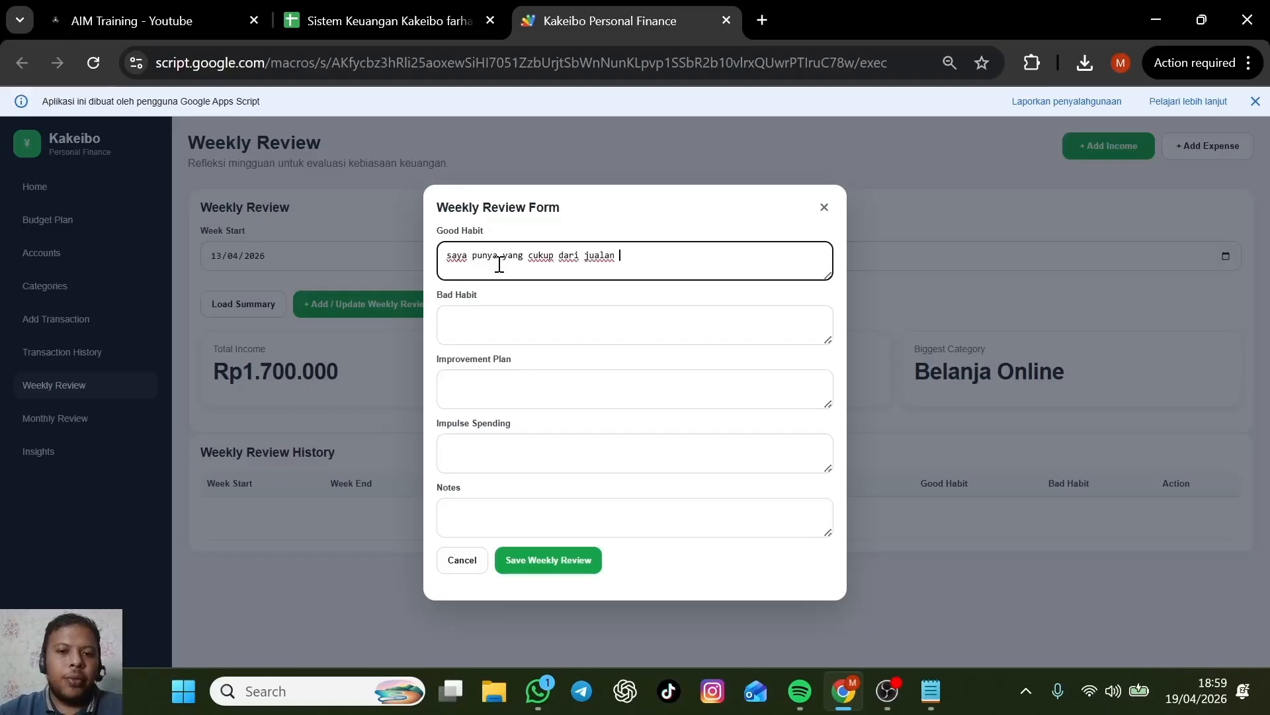
click(528, 318)
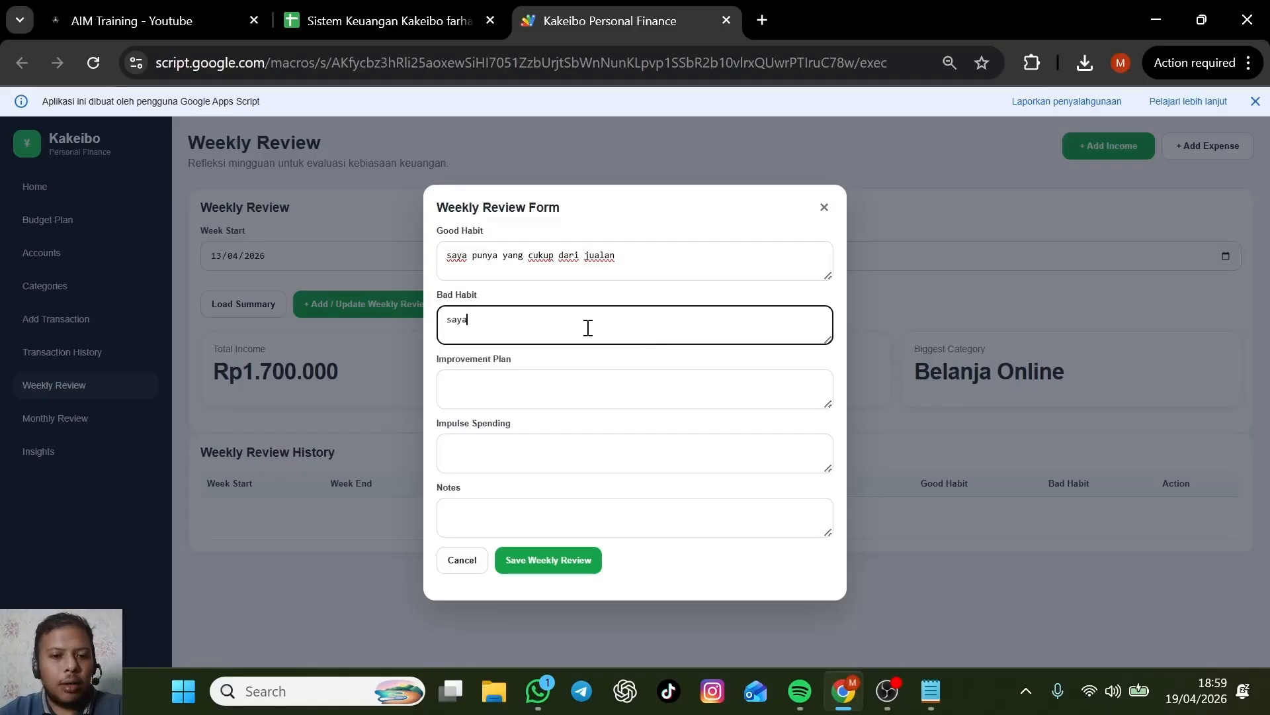
text(saya terlalu impulsive da)
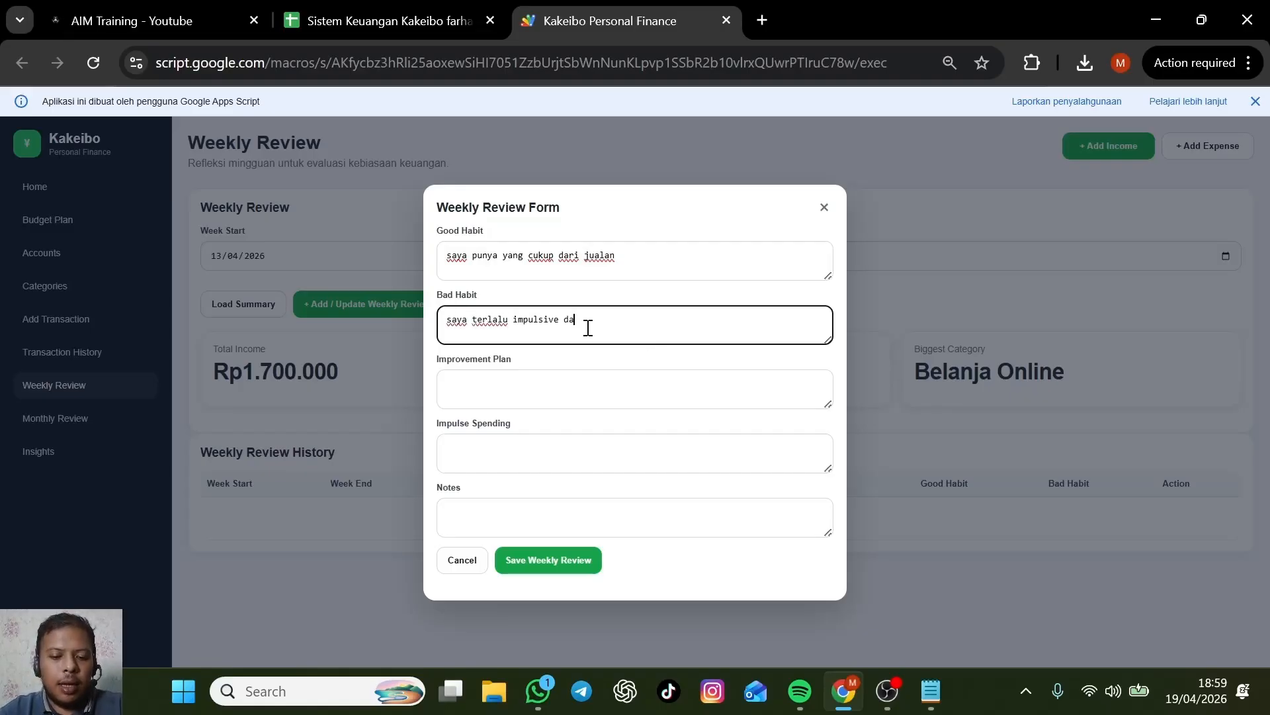
text(lam belanja online)
key(Tab)
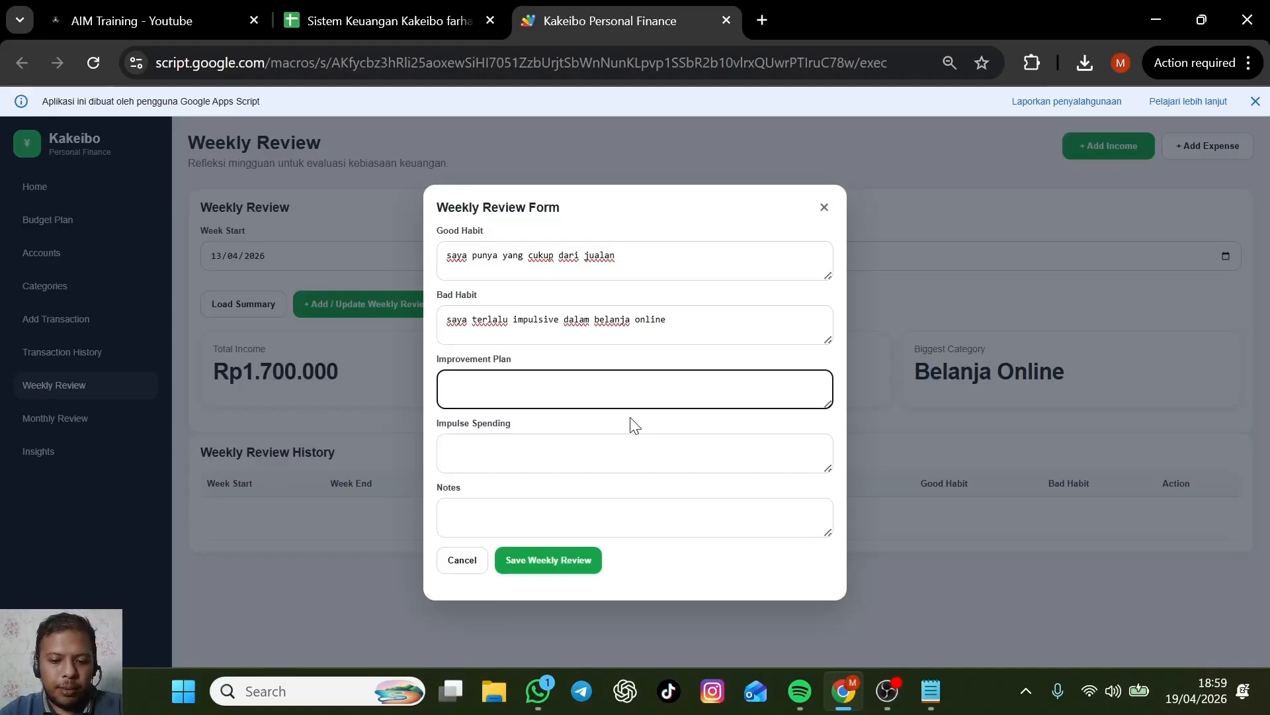
Fill in the Improvement Plan as "bedakan antara kebutuhan dan keinginan" and Impulse Spending as "belanja gadget".
text(bedakan anta)
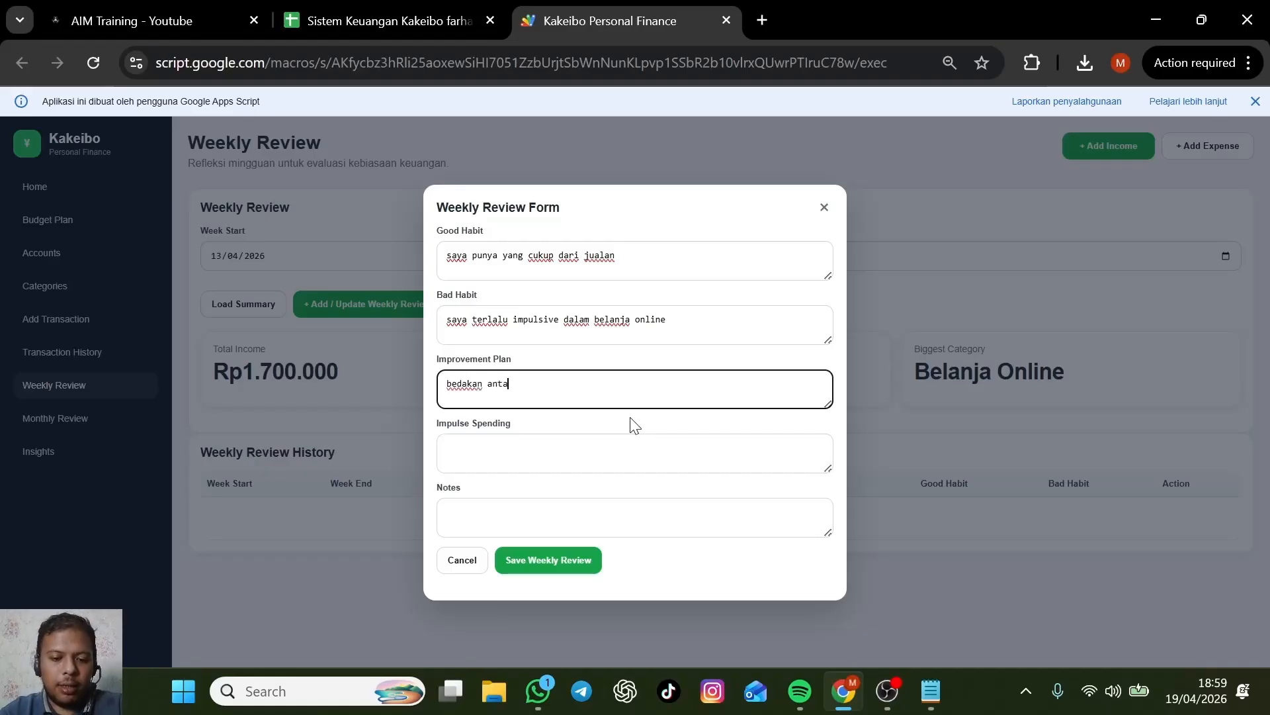
text(ra kebutuhan dan keinginan)
key(Tab)
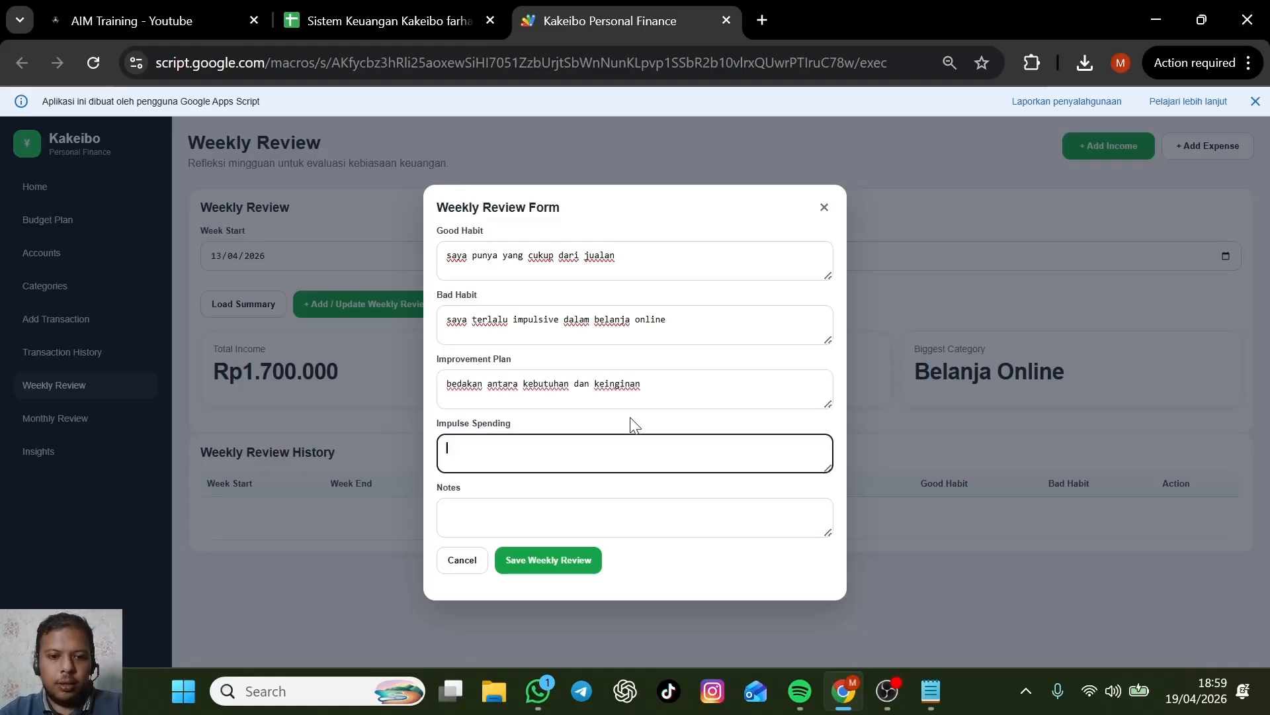
text(belanja gadget)
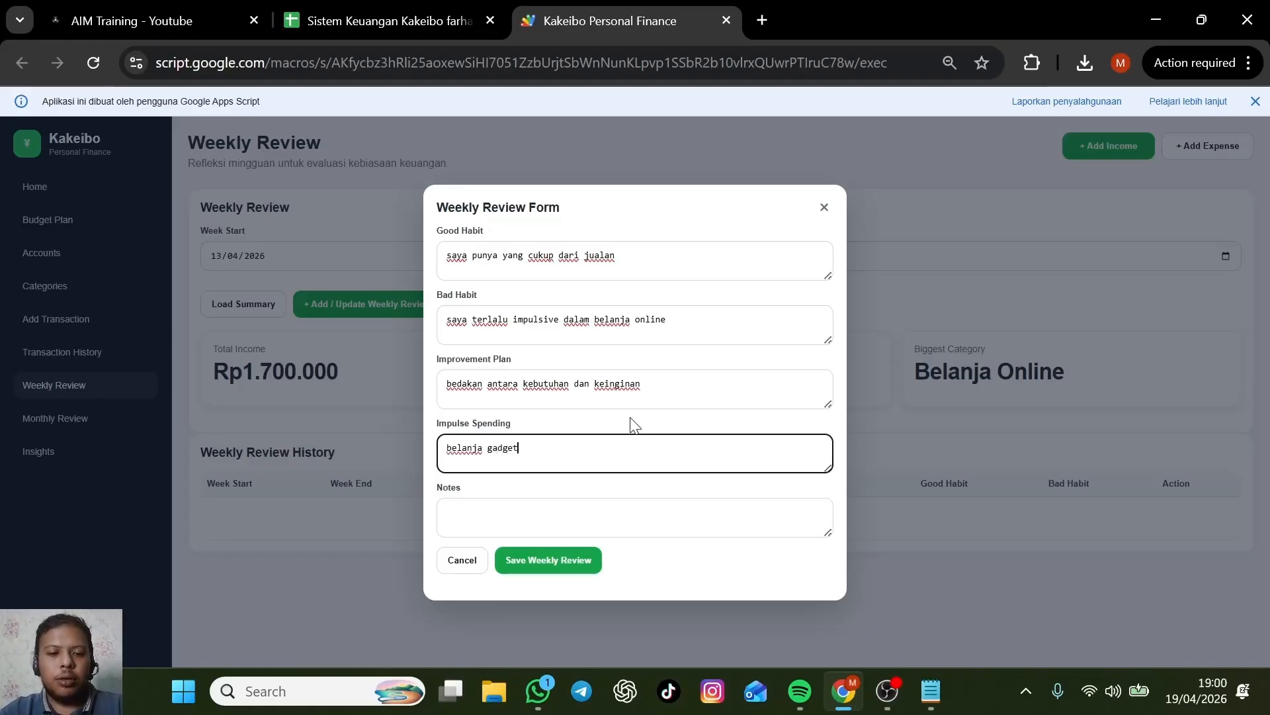
key(Tab)
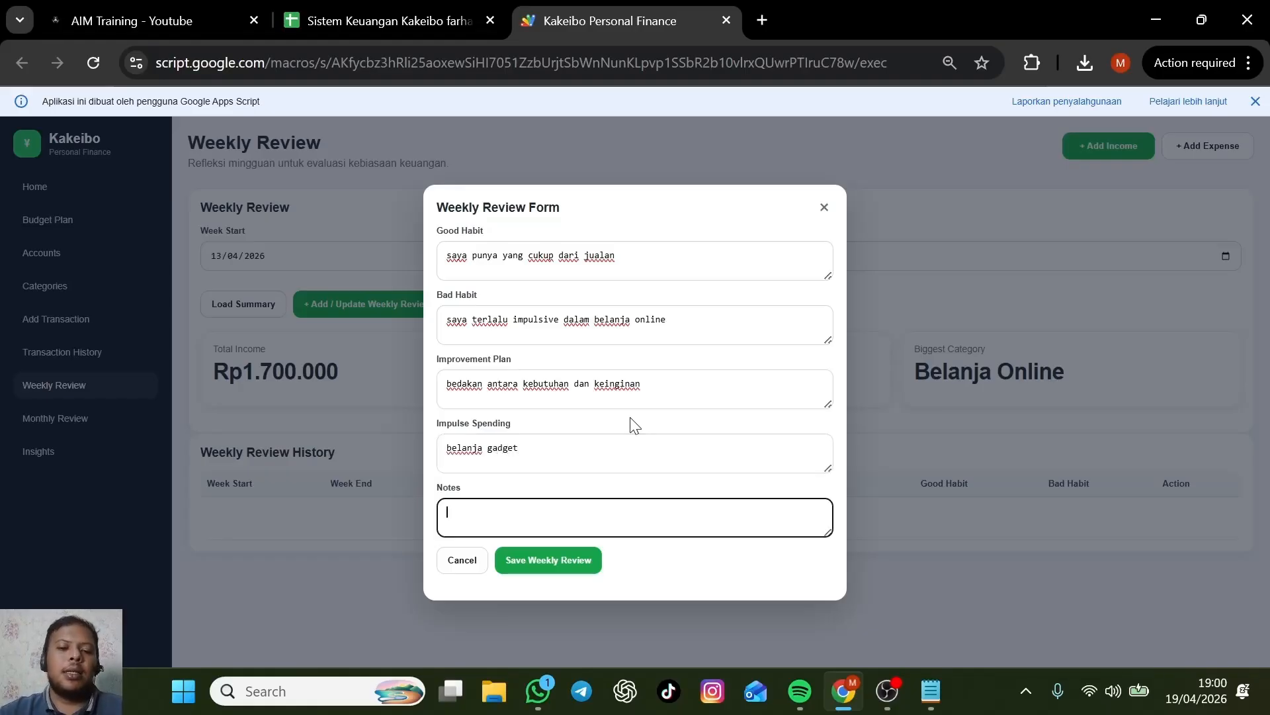
Save the weekly review and check its row in the Weekly Review History.
click(548, 563)
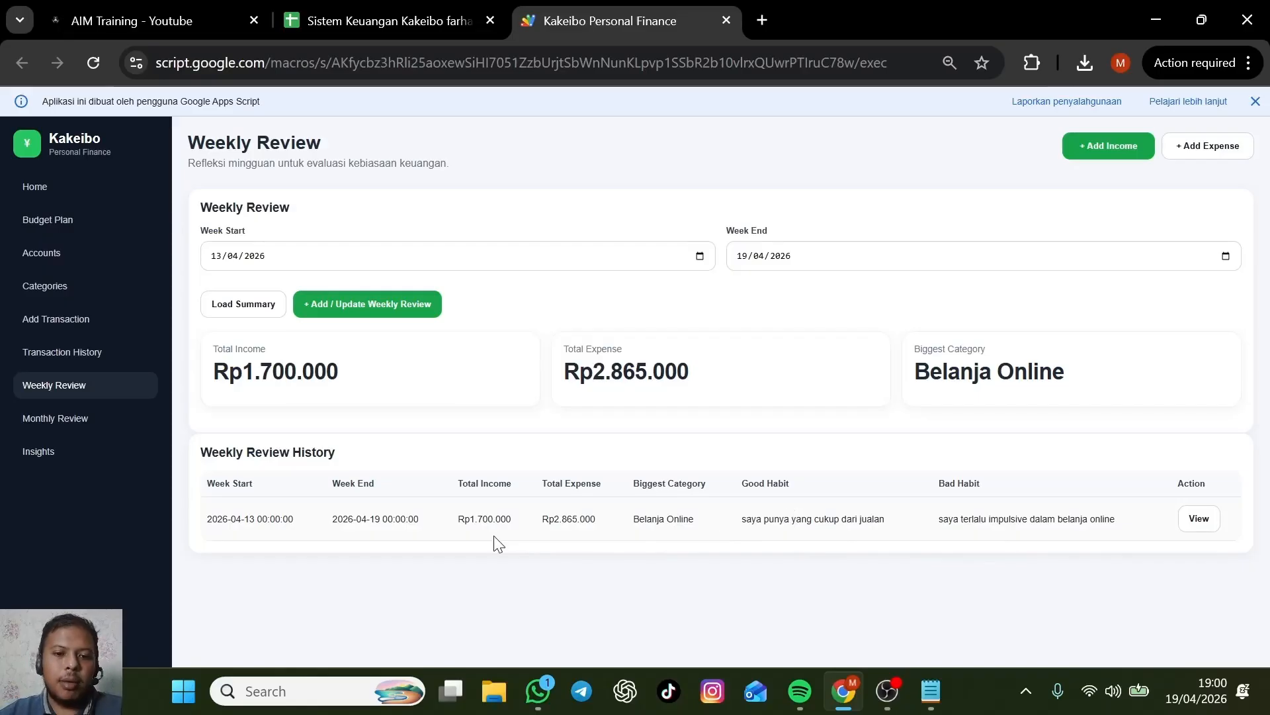
drag(458, 519, 921, 524)
click(954, 573)
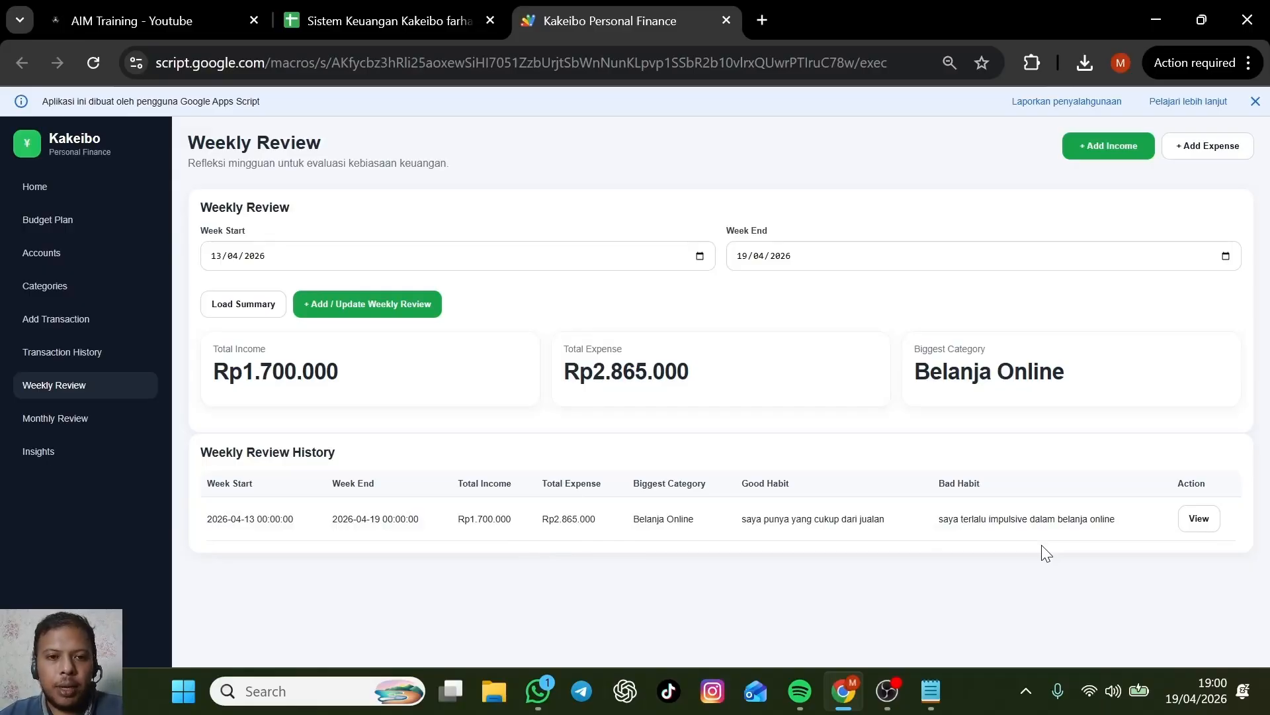
Dismiss the Google Apps Script notice and view the saved weekly review's details from its history row.
click(1255, 100)
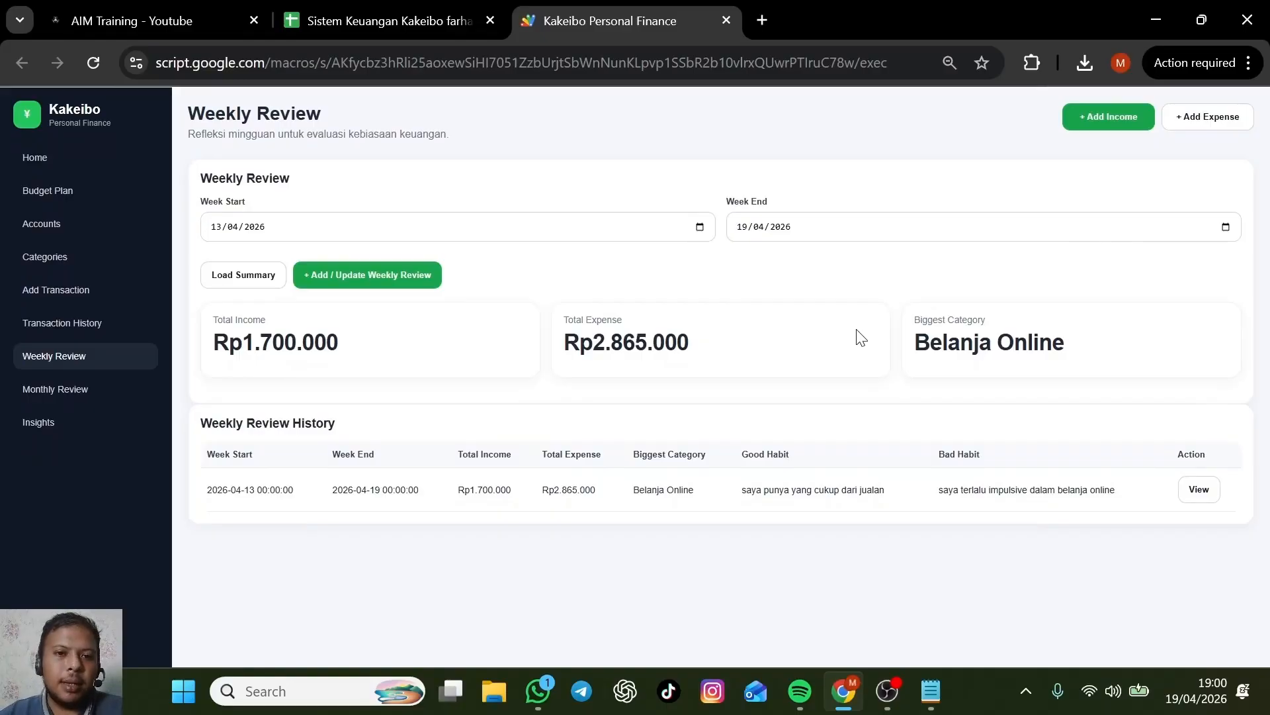
click(1197, 495)
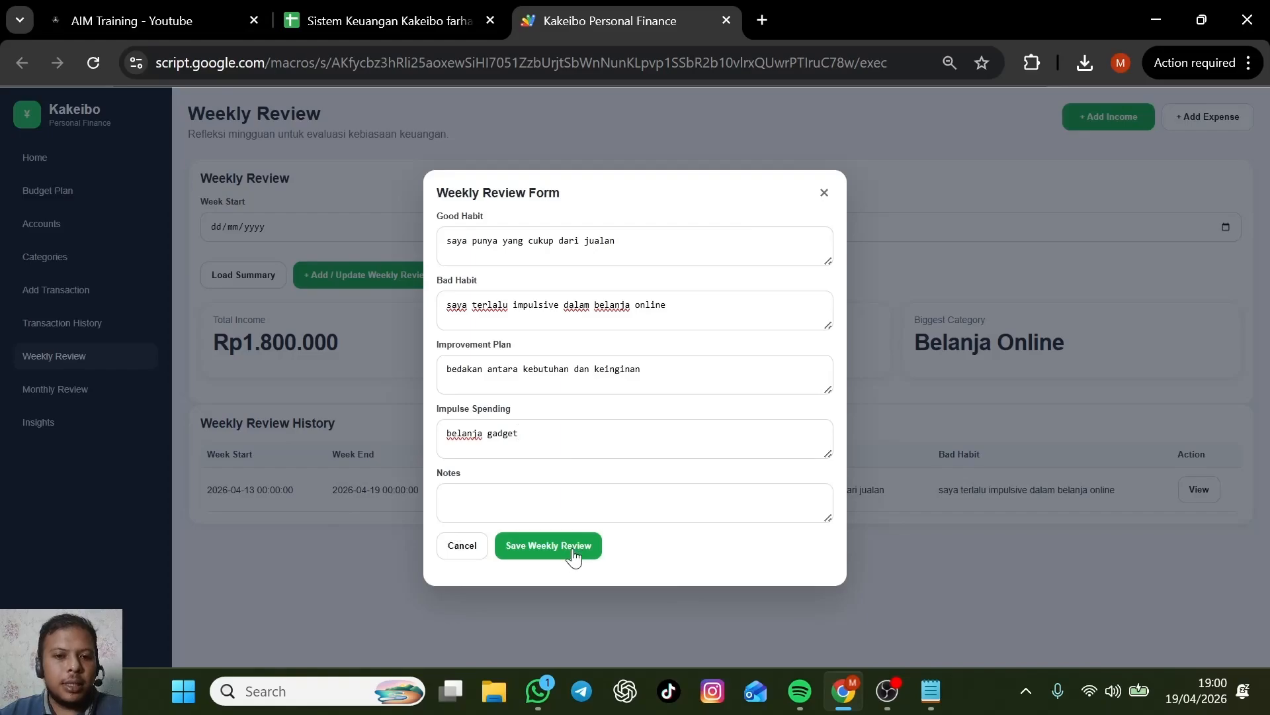
click(823, 193)
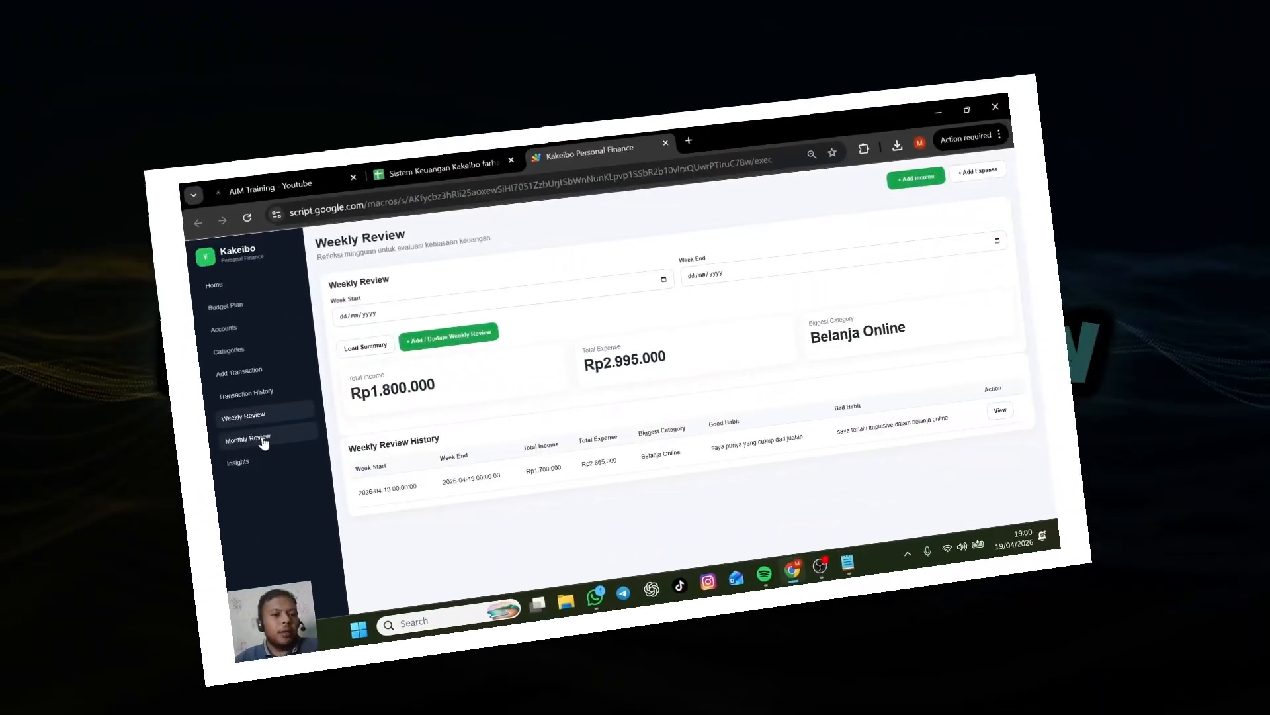
Load the Monthly Review summary for April 2026 and examine the income, expense, savings target and actual savings totals.
click(239, 437)
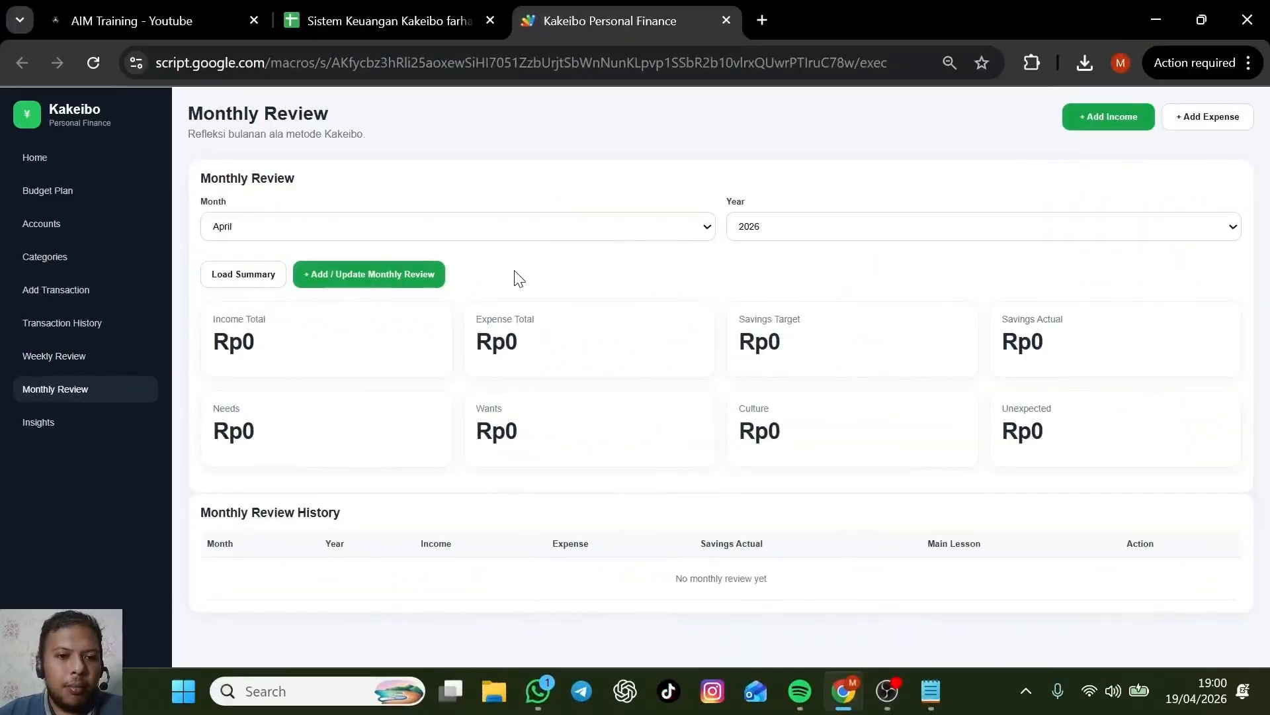
click(240, 278)
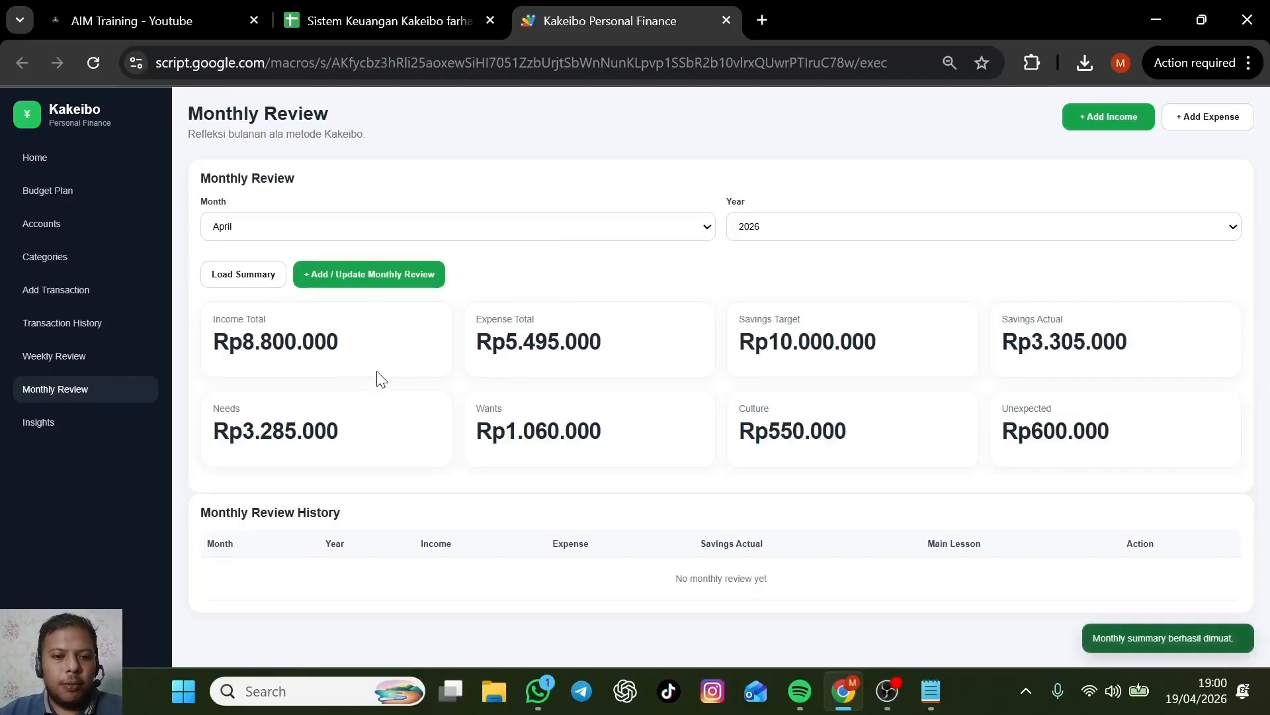
drag(242, 341, 405, 354)
drag(523, 341, 627, 352)
drag(767, 341, 905, 349)
drag(1061, 342, 1116, 371)
click(1117, 372)
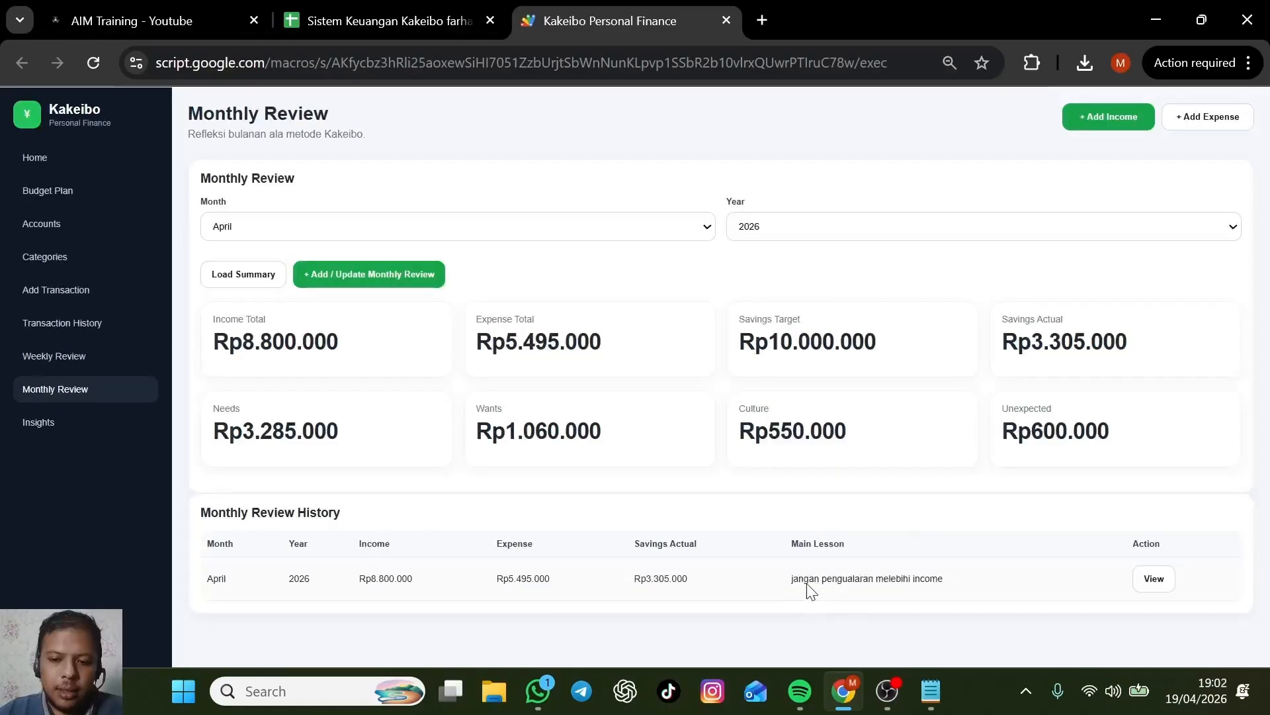
Check the April 2026 row's main lesson in the Monthly Review History and view that review's full details.
drag(799, 580, 948, 590)
click(854, 556)
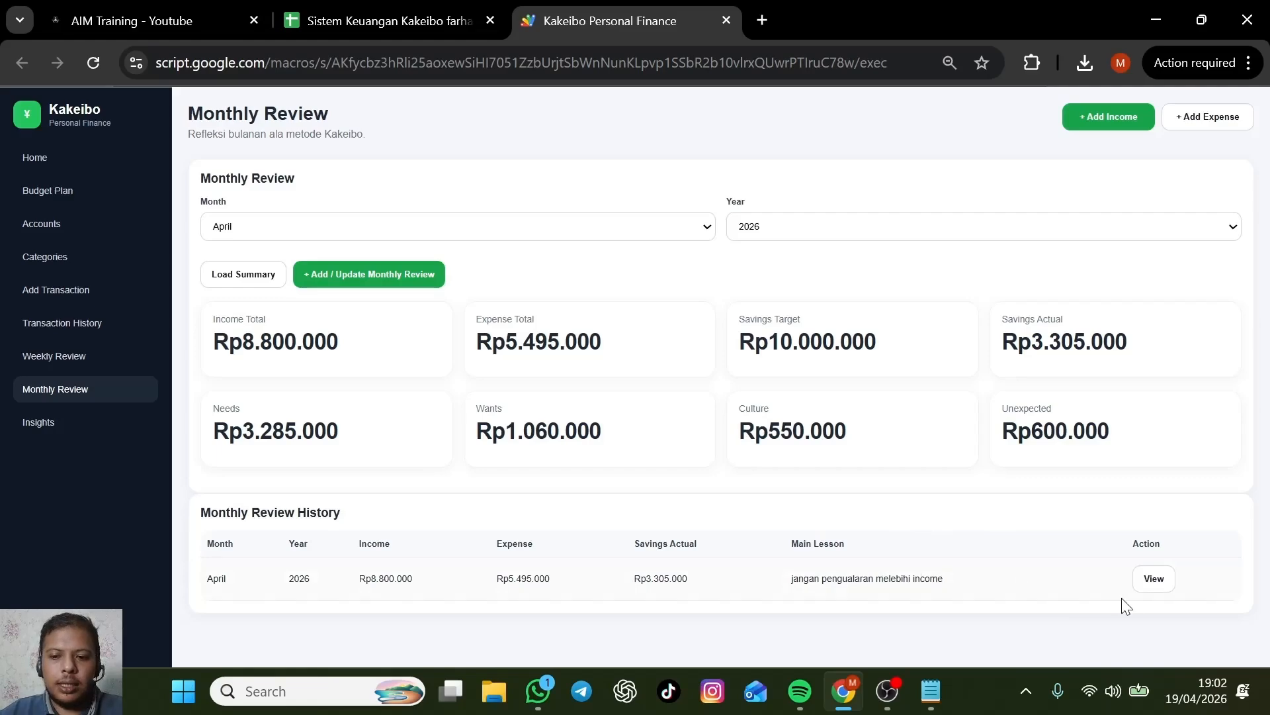
click(1150, 583)
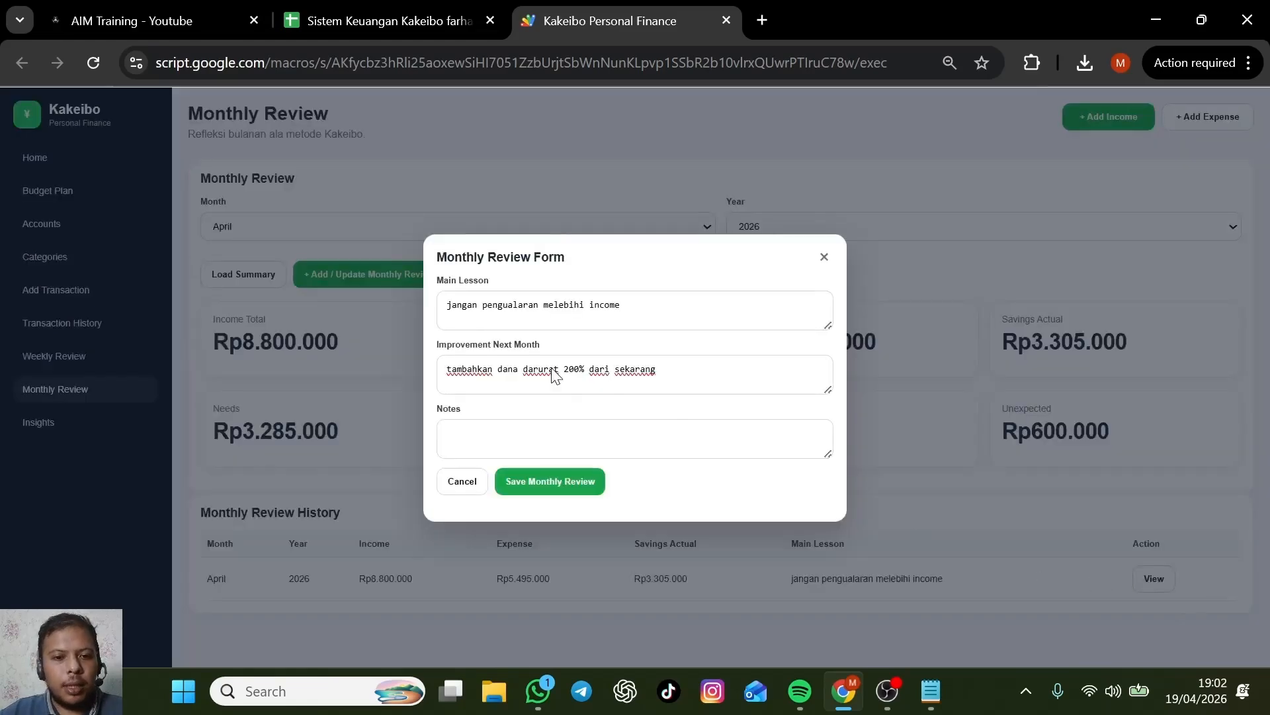
click(824, 257)
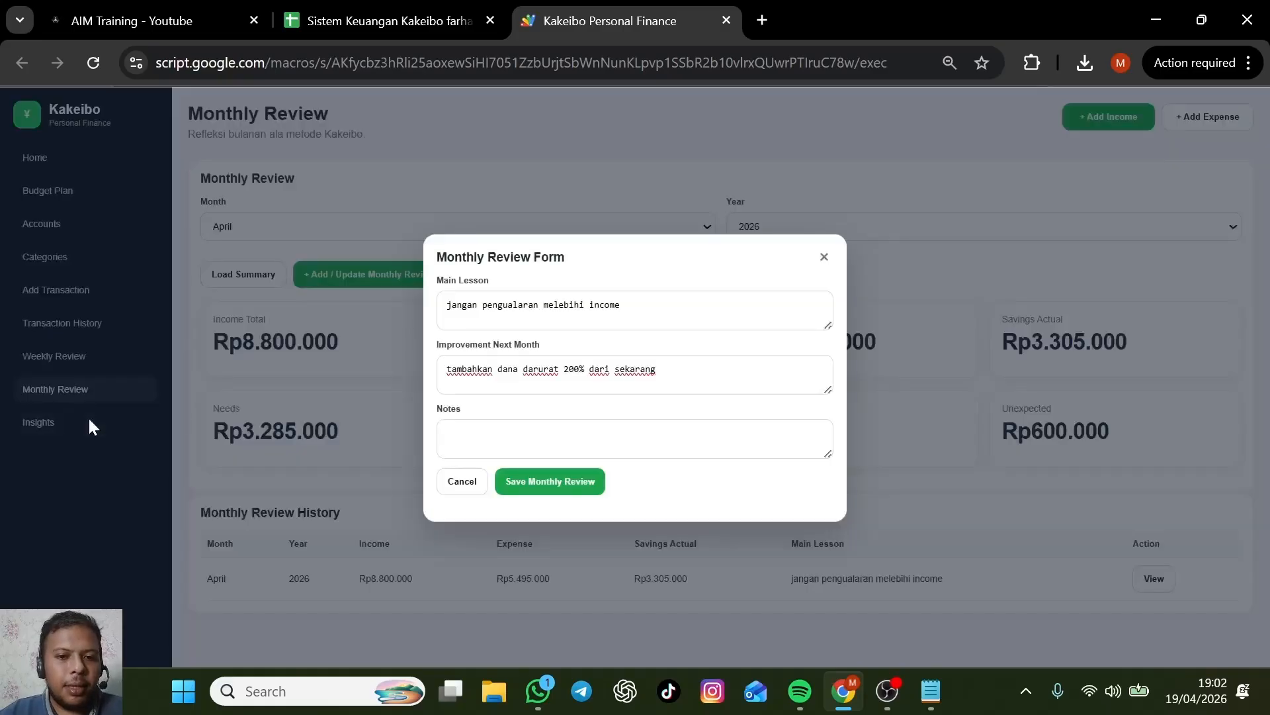
click(825, 260)
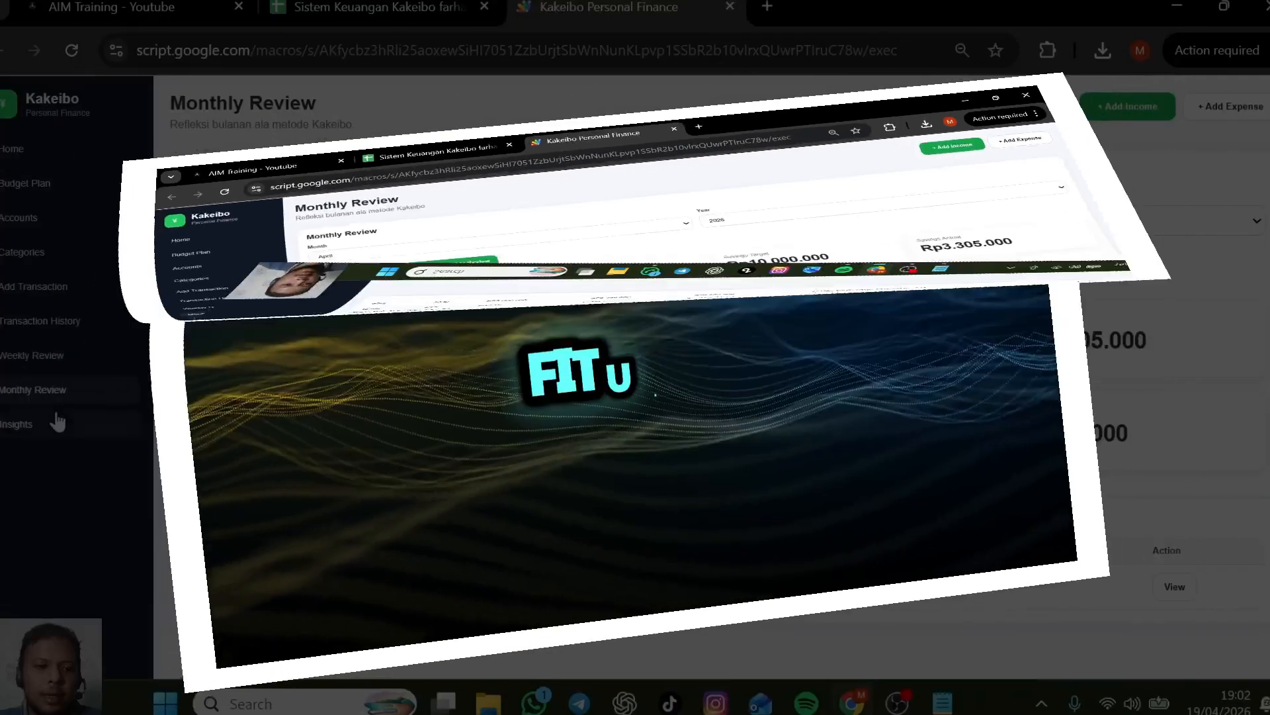
View the Insights page and compare it with the monthly overview and charts on the Home page.
click(78, 418)
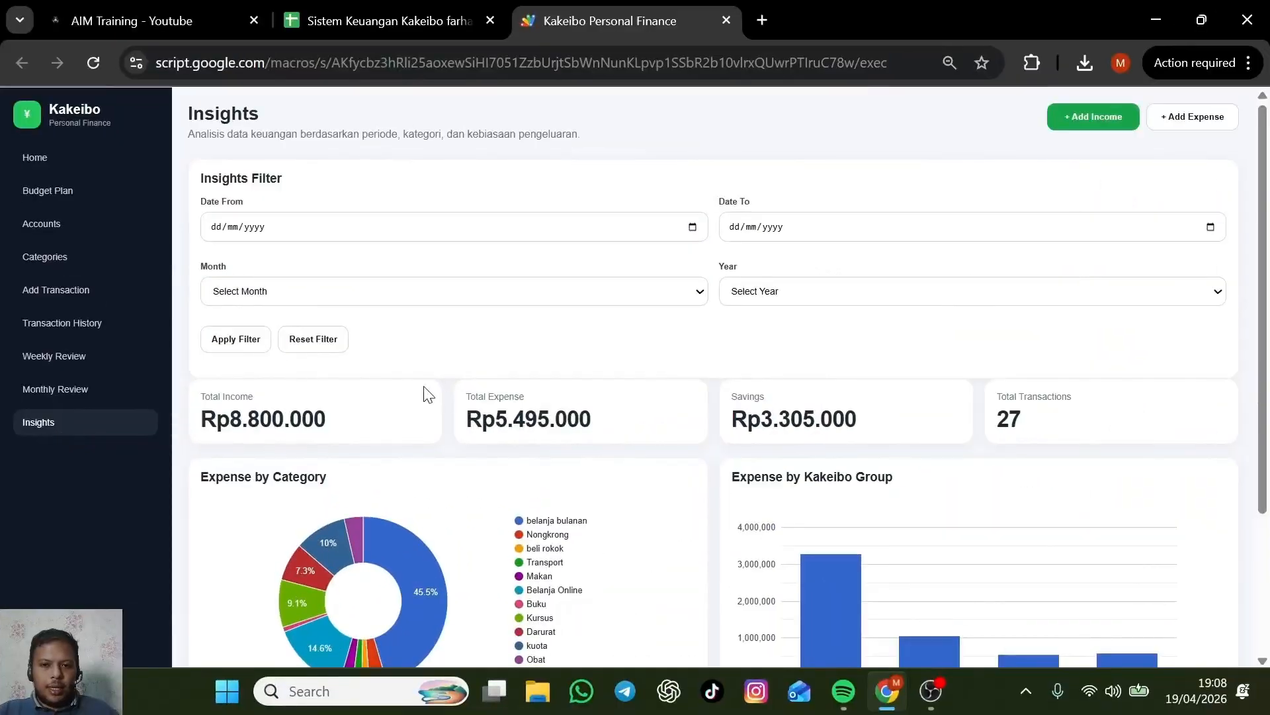
click(54, 159)
click(63, 423)
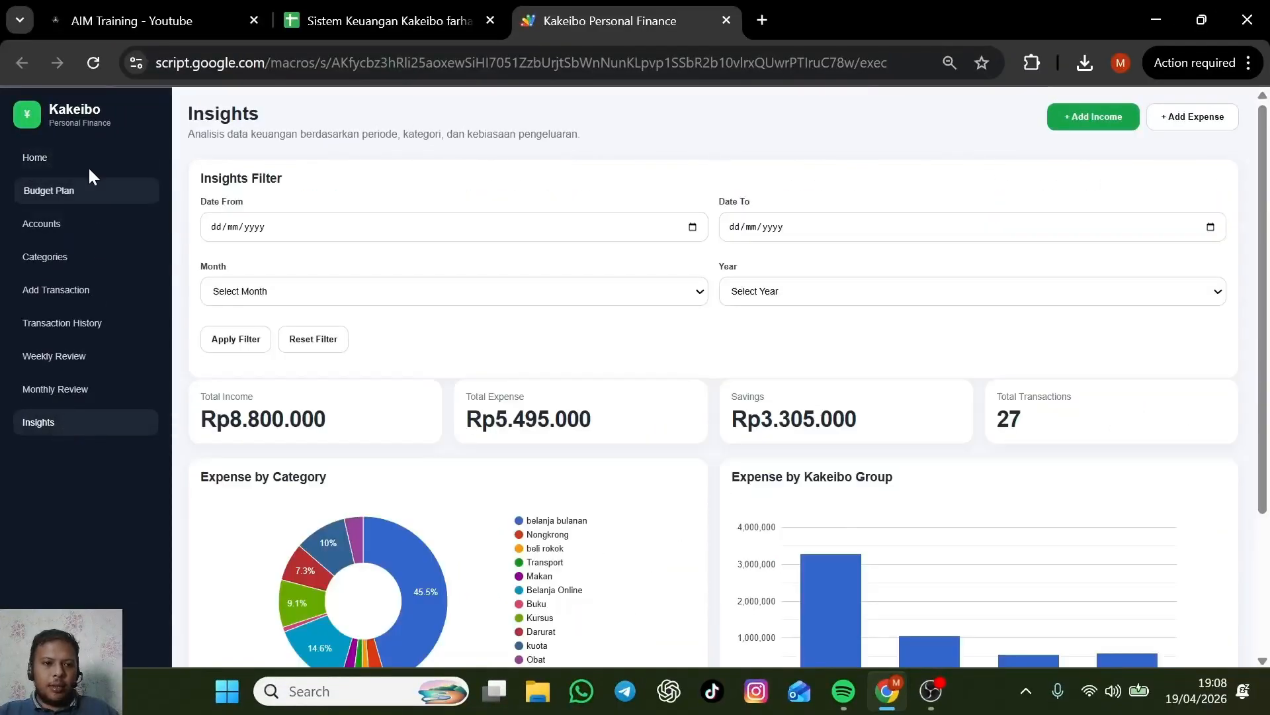
click(89, 160)
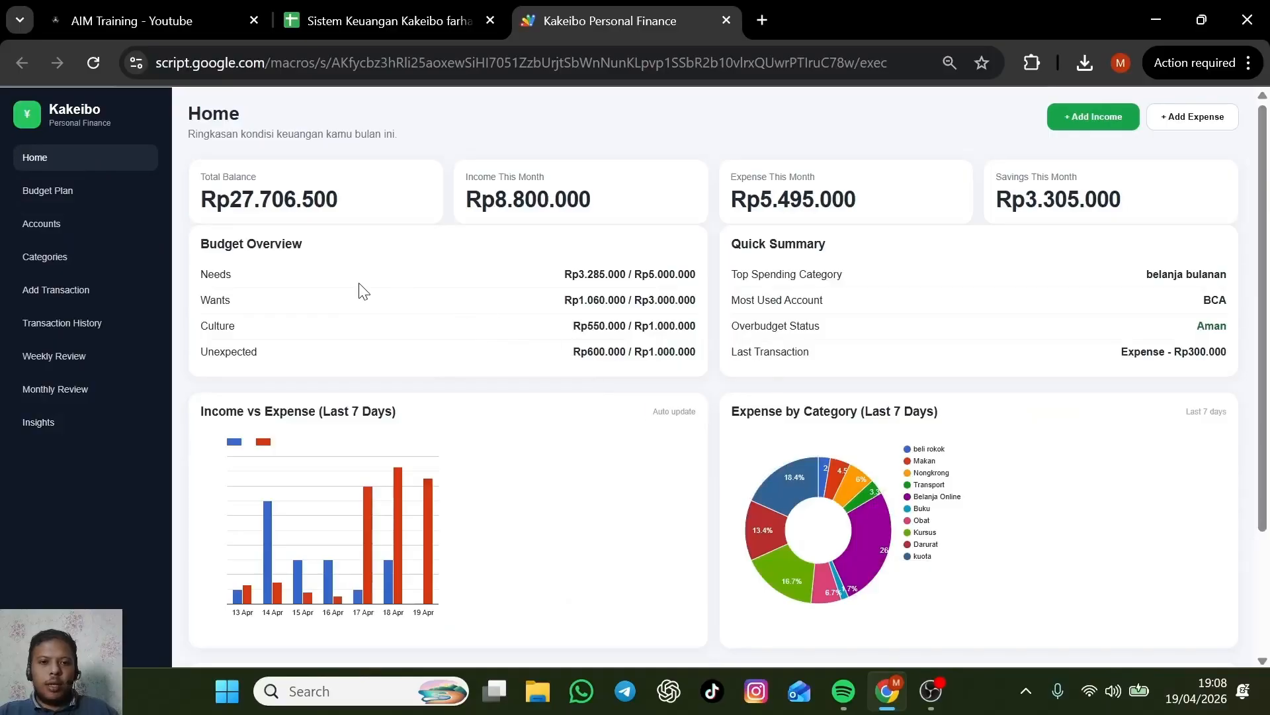
scroll(709, 414, down, 3)
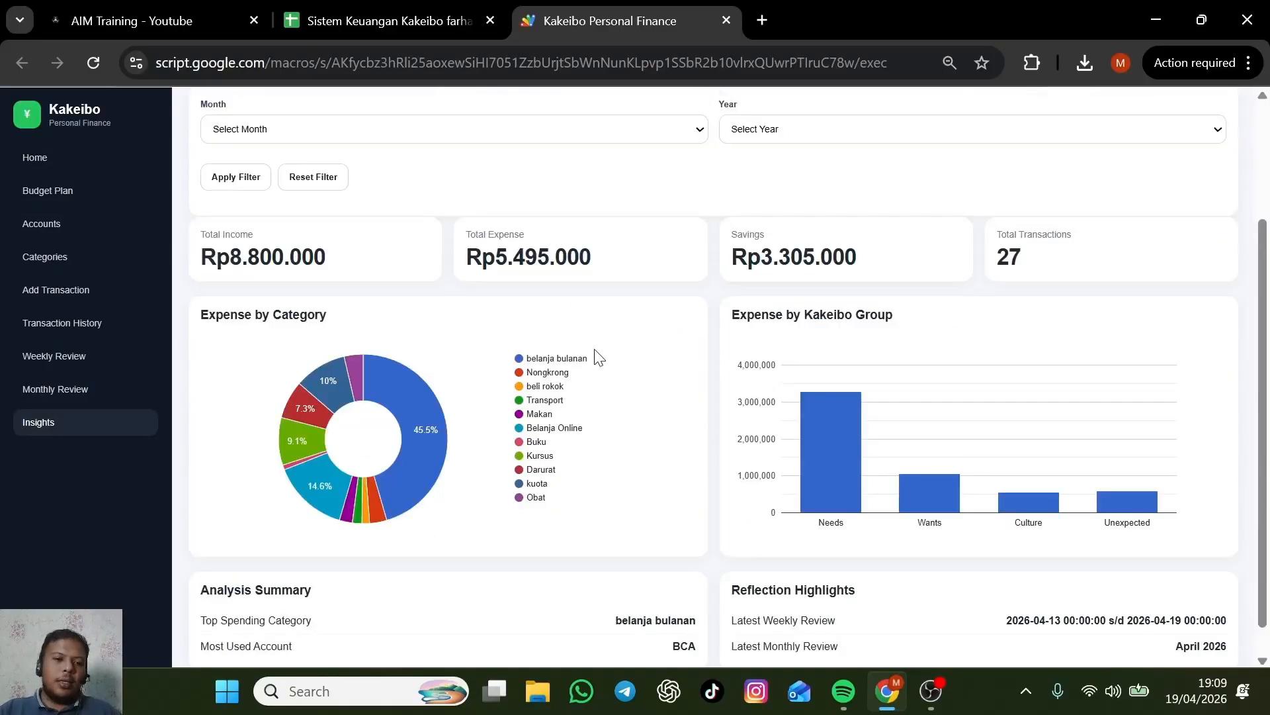
Look over the Insights page from its filters down to the expense charts, analysis summary and reflection highlights.
scroll(464, 397, up, 3)
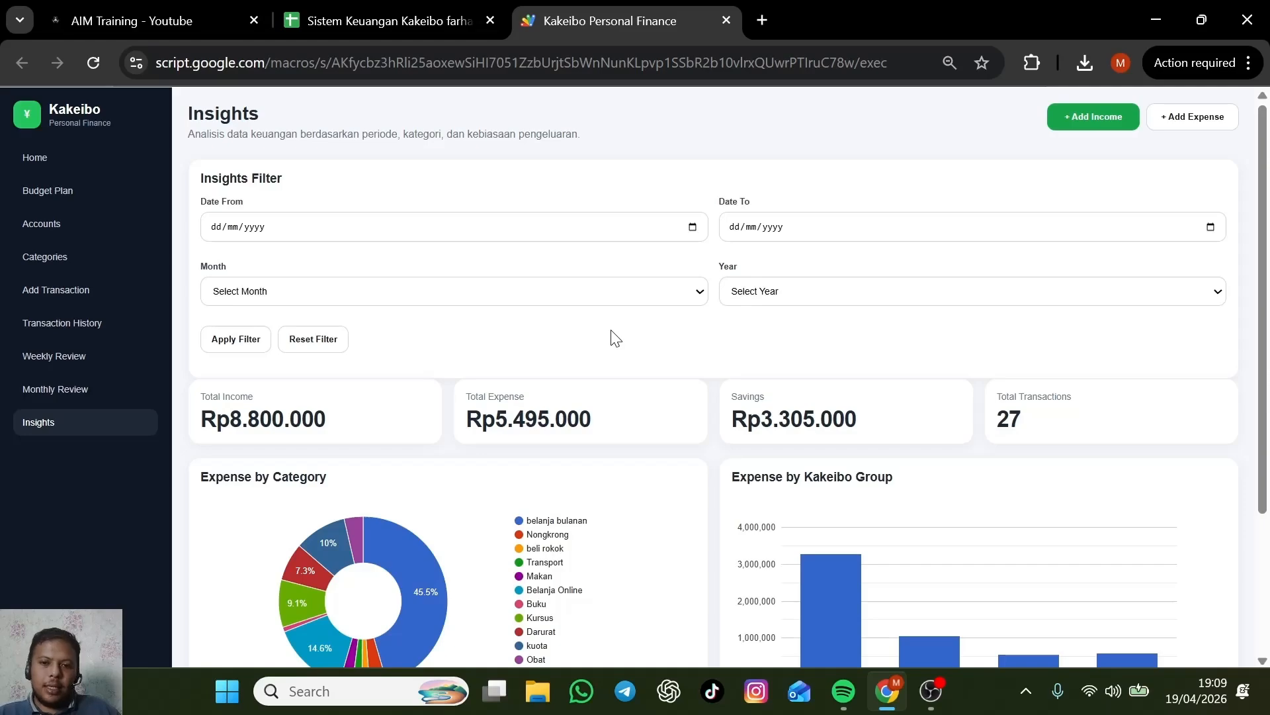
scroll(616, 338, down, 3)
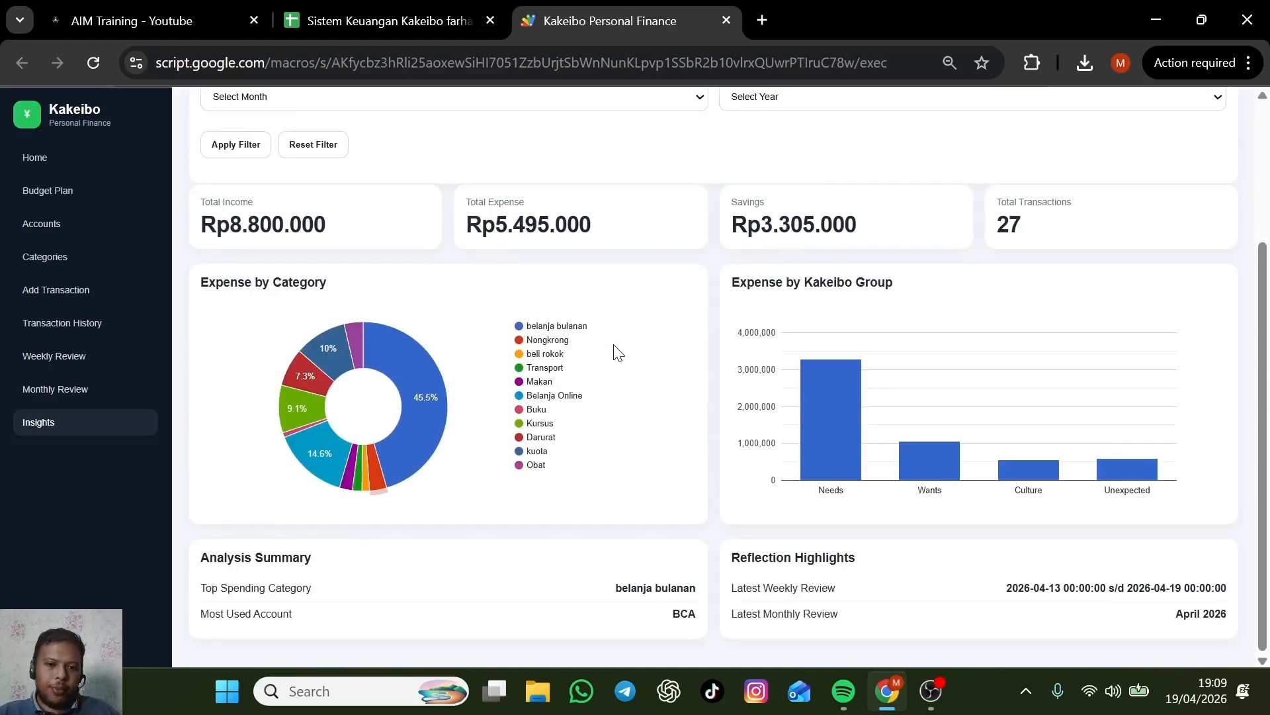
scroll(595, 348, up, 3)
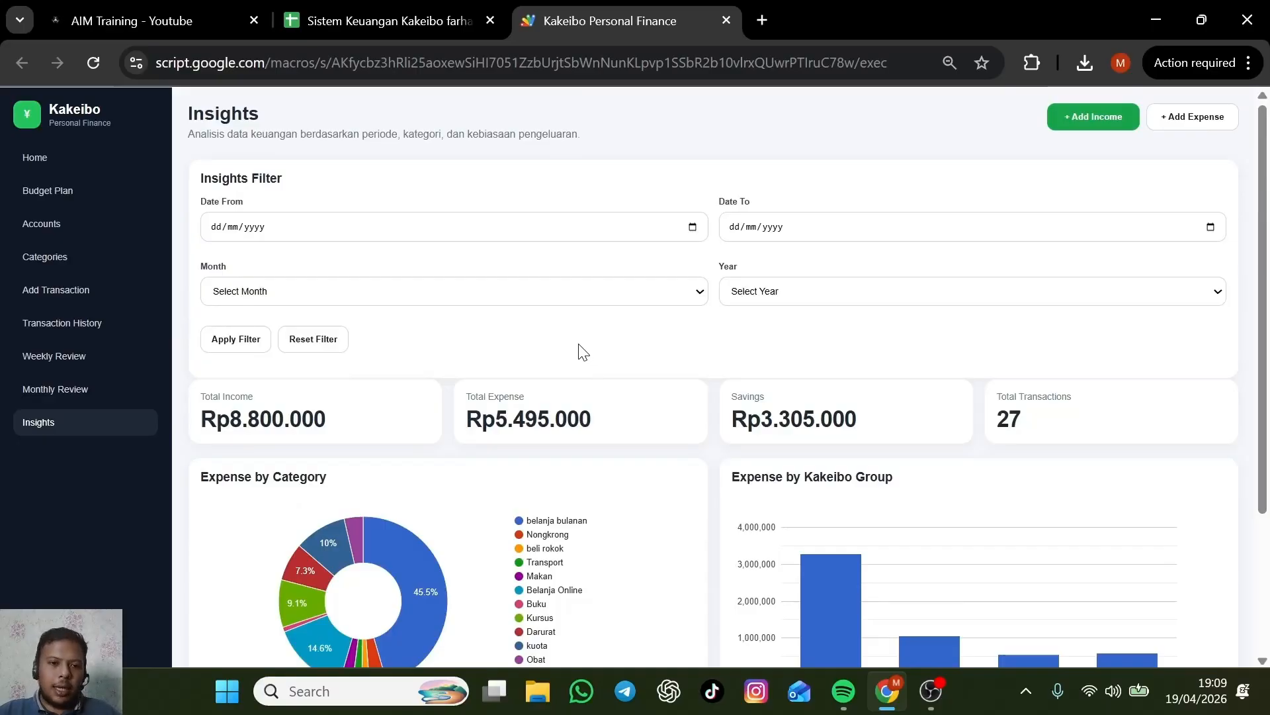
scroll(580, 350, down, 3)
scroll(581, 350, up, 3)
Filter the insights by the month April and the year 2026.
click(583, 296)
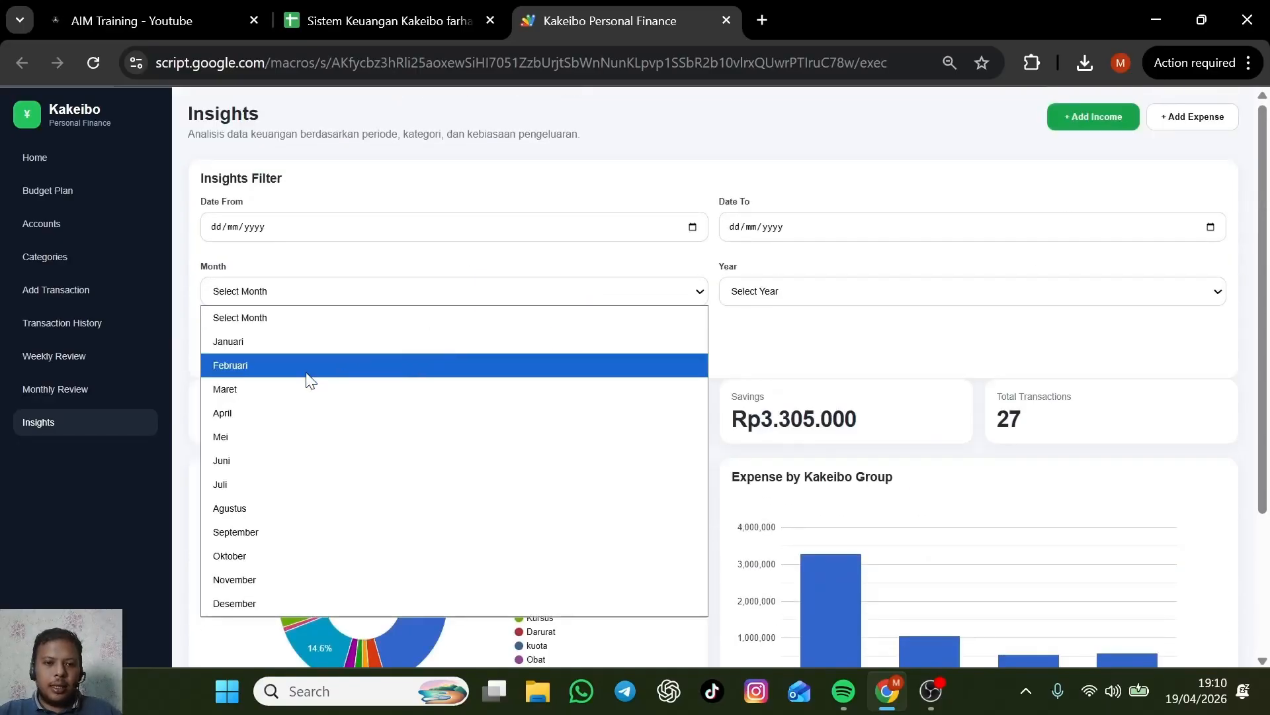
click(264, 417)
click(233, 345)
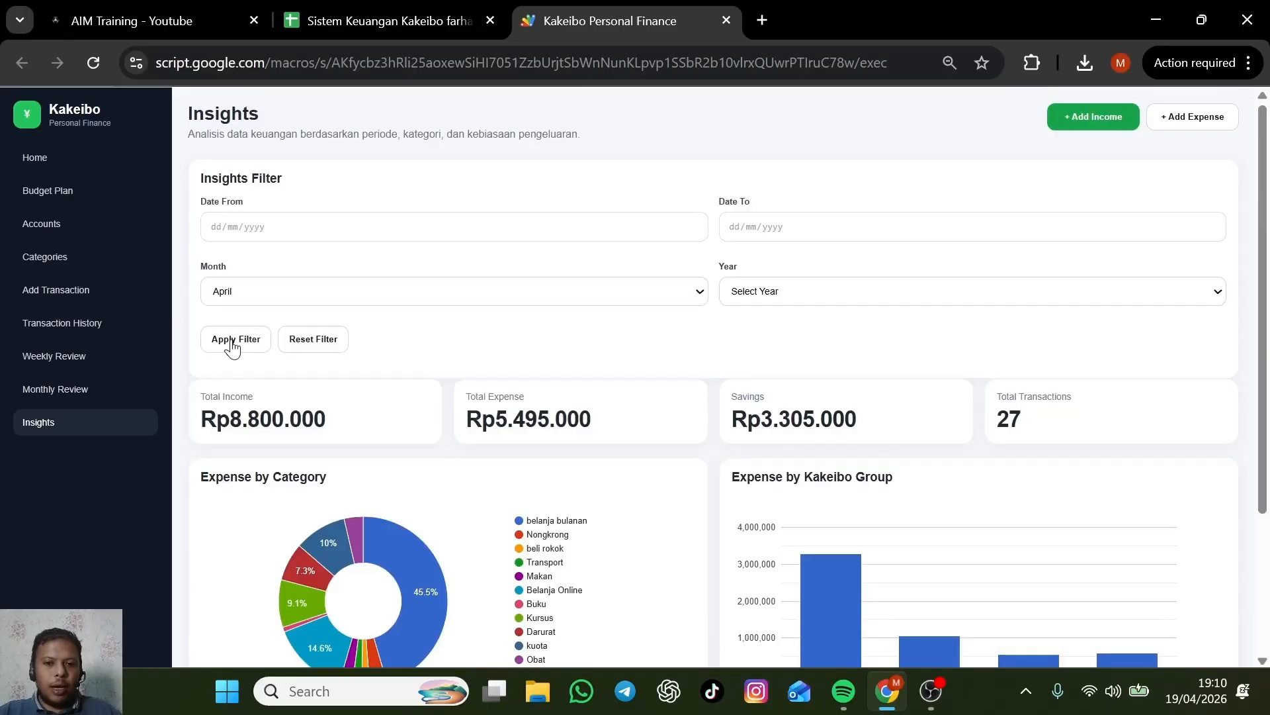
click(808, 291)
click(759, 491)
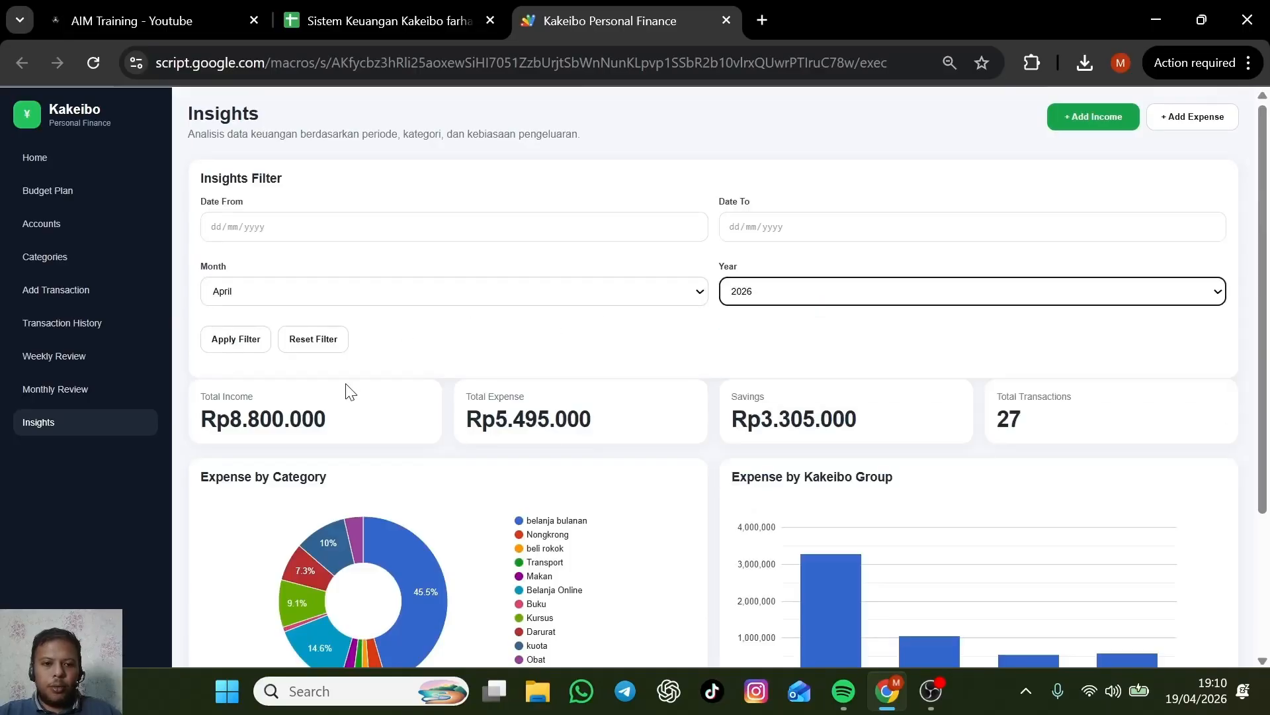
click(238, 351)
Examine the filtered insights' total transactions and savings figures.
scroll(311, 344, down, 3)
scroll(212, 278, up, 1)
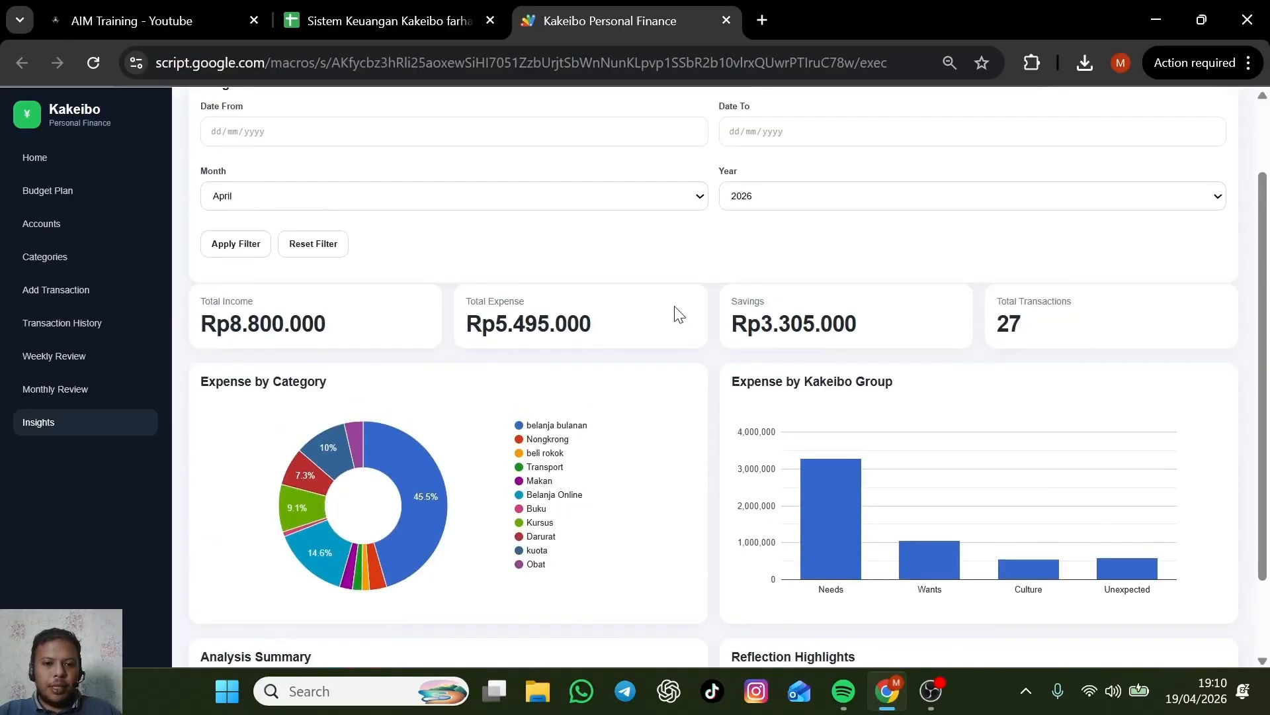
scroll(678, 314, down, 1)
drag(1022, 225, 992, 228)
drag(867, 231, 736, 233)
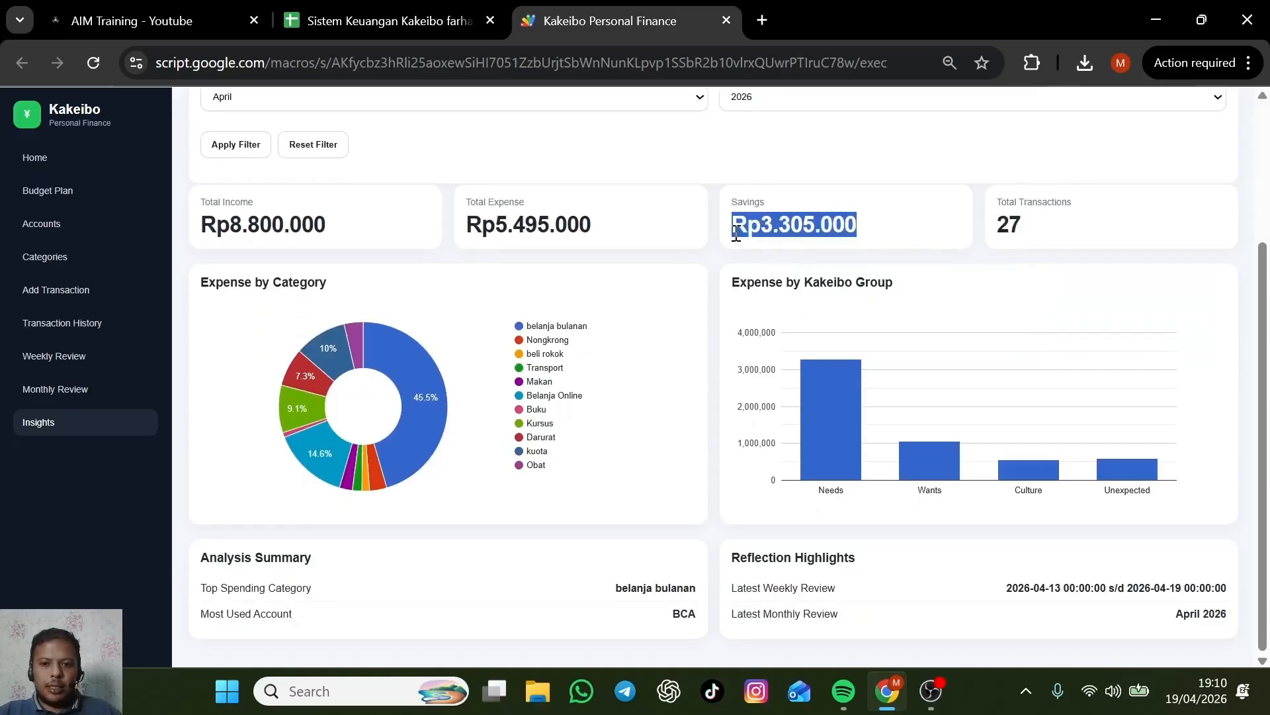
click(668, 371)
Examine the share of each spending category in the Expense by Category chart.
drag(327, 284, 178, 289)
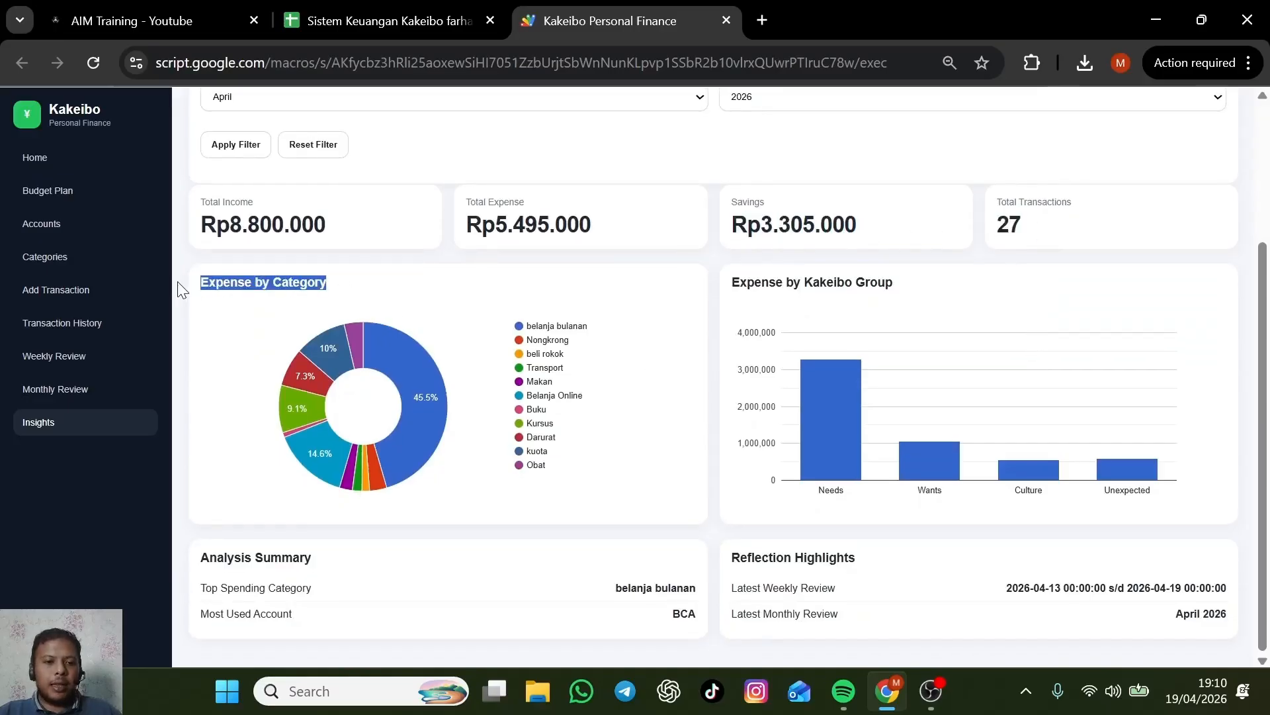
click(232, 326)
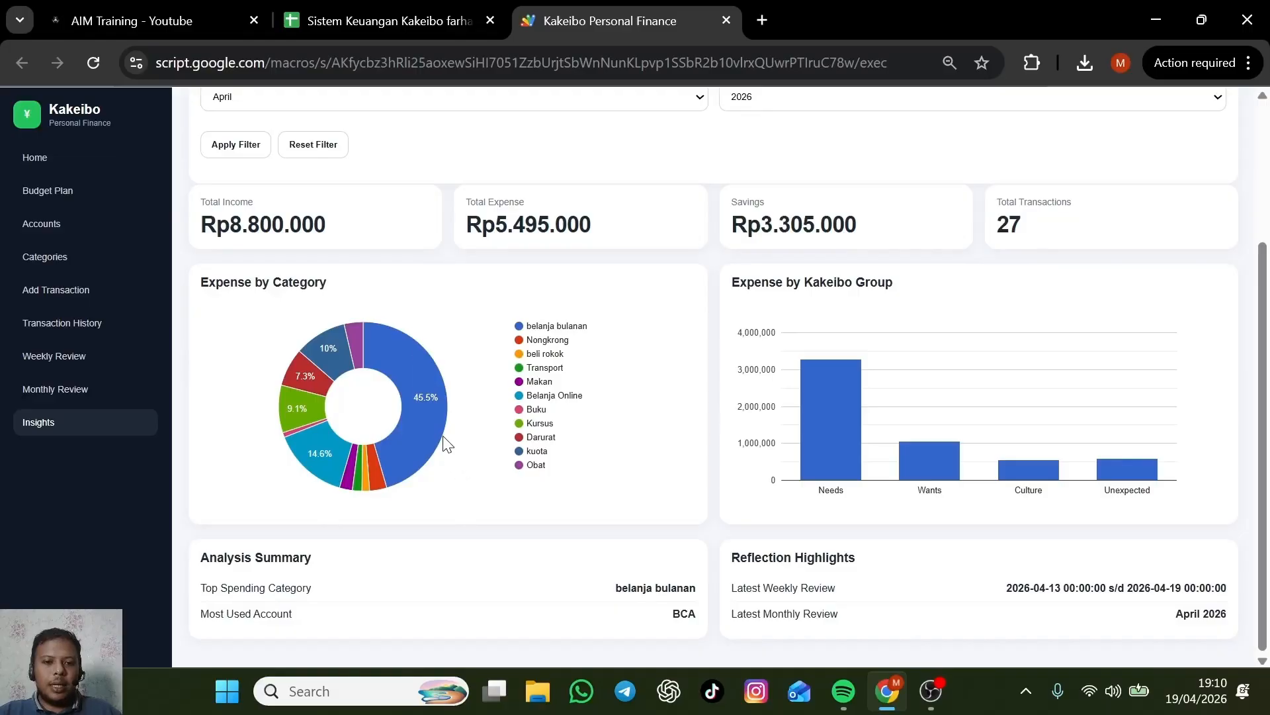
mouse_move(430, 429)
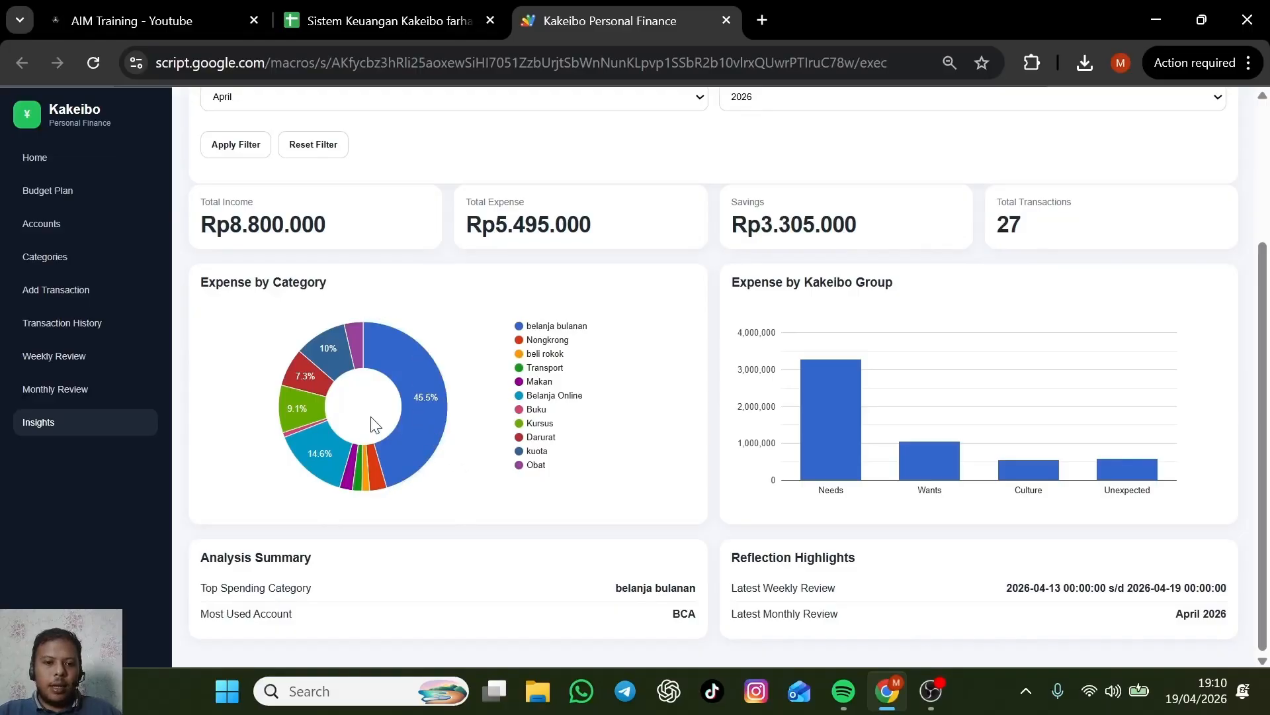
mouse_move(324, 443)
mouse_move(352, 370)
mouse_move(324, 416)
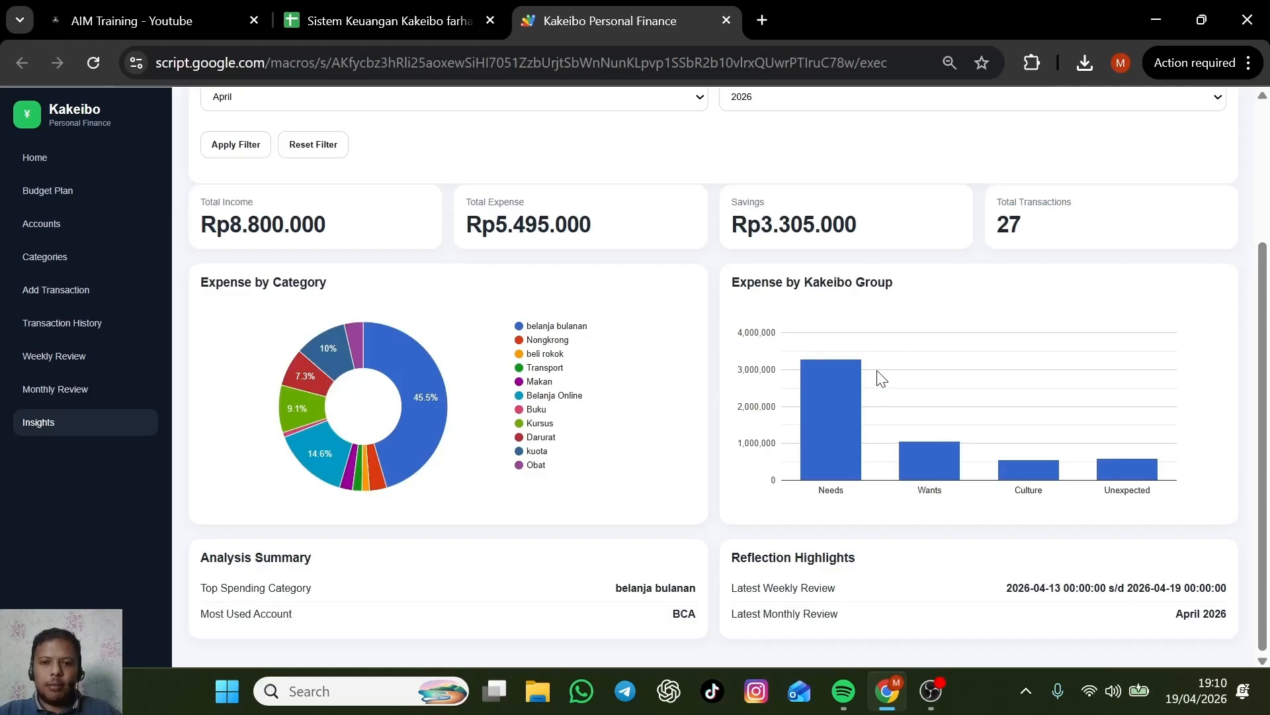
Inspect the amounts for Wants, Culture and Unexpected in the Expense by Kakeibo Group chart.
drag(813, 282, 997, 300)
click(906, 364)
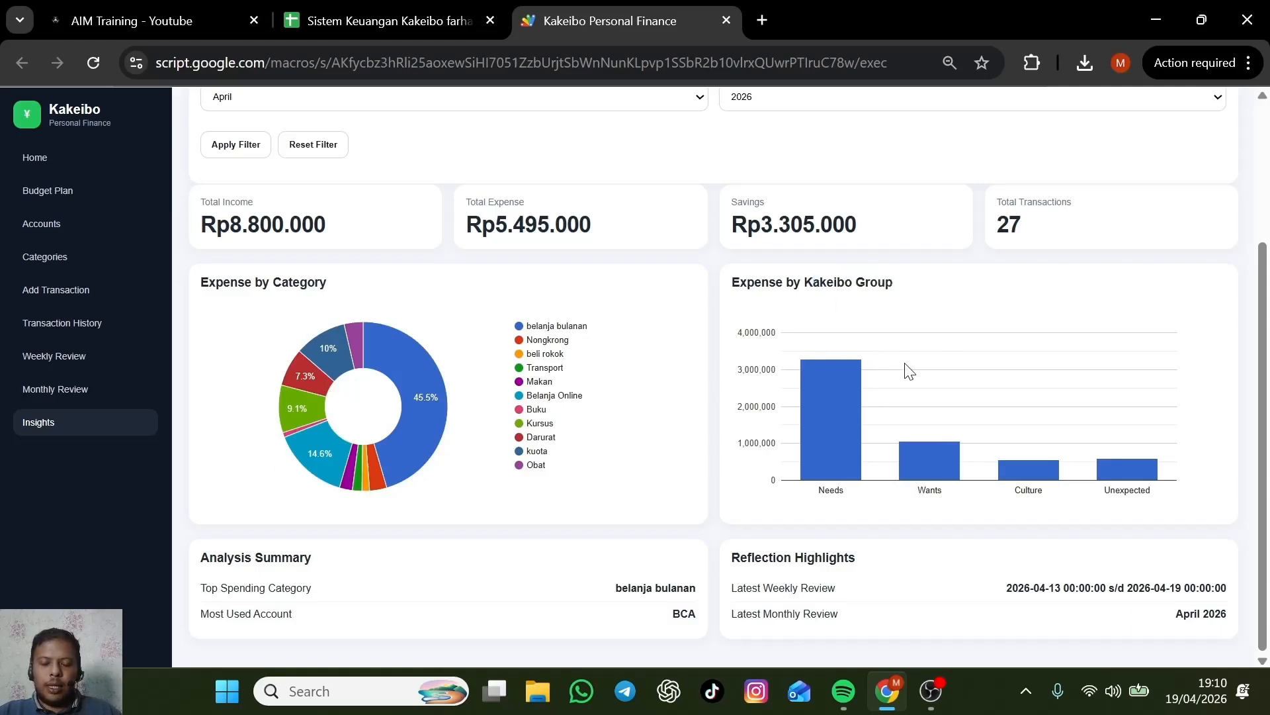
mouse_move(932, 463)
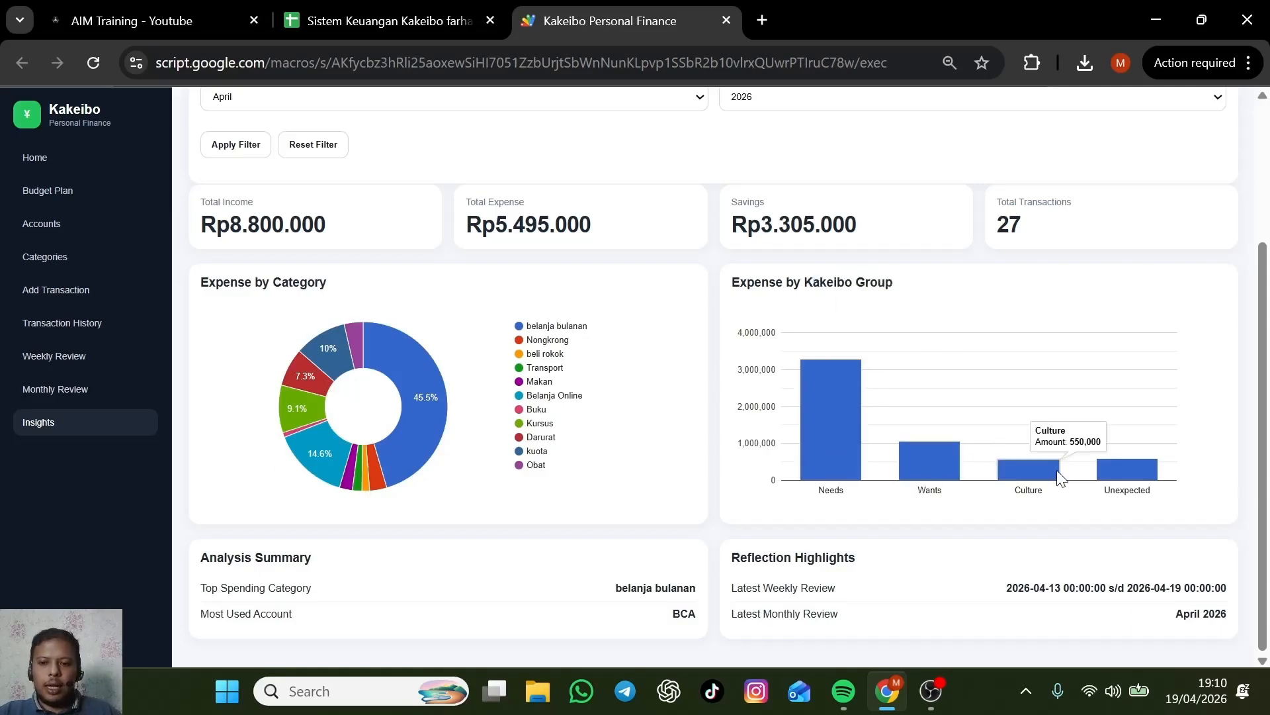
mouse_move(1136, 470)
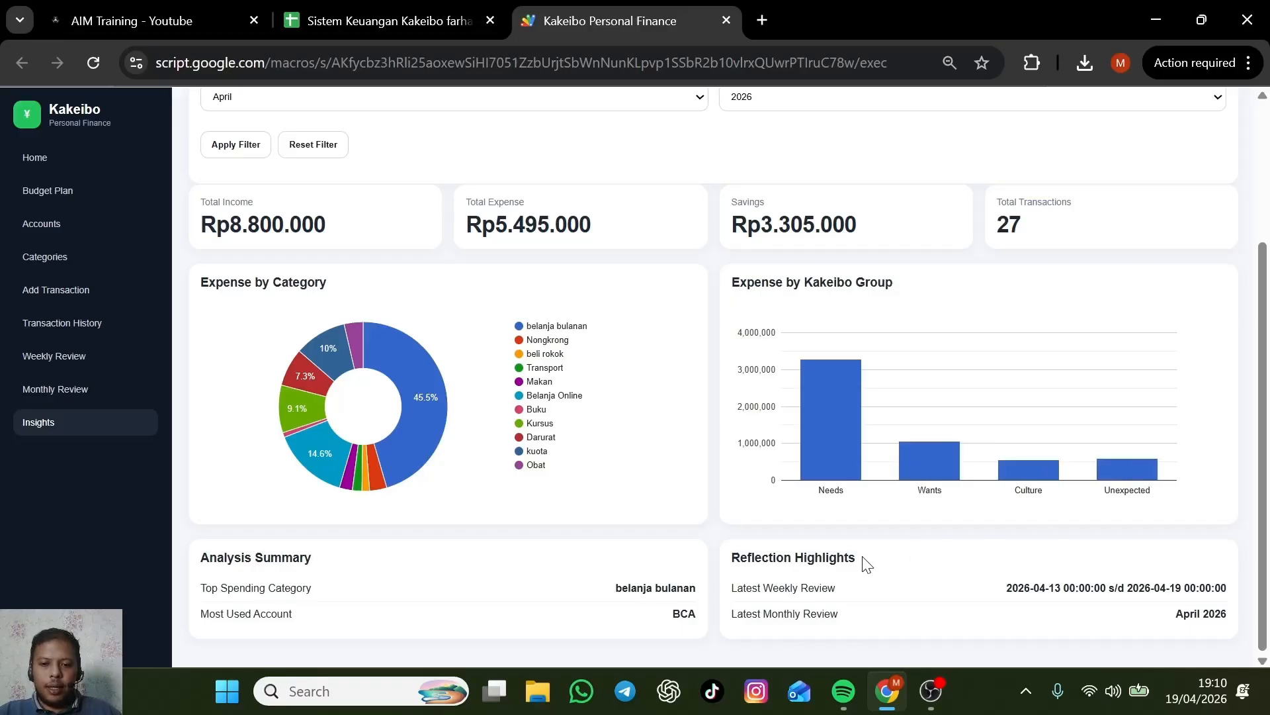
Examine the latest weekly review period in Reflection Highlights and compare it with the Weekly Review page's history.
drag(729, 559, 889, 561)
click(906, 562)
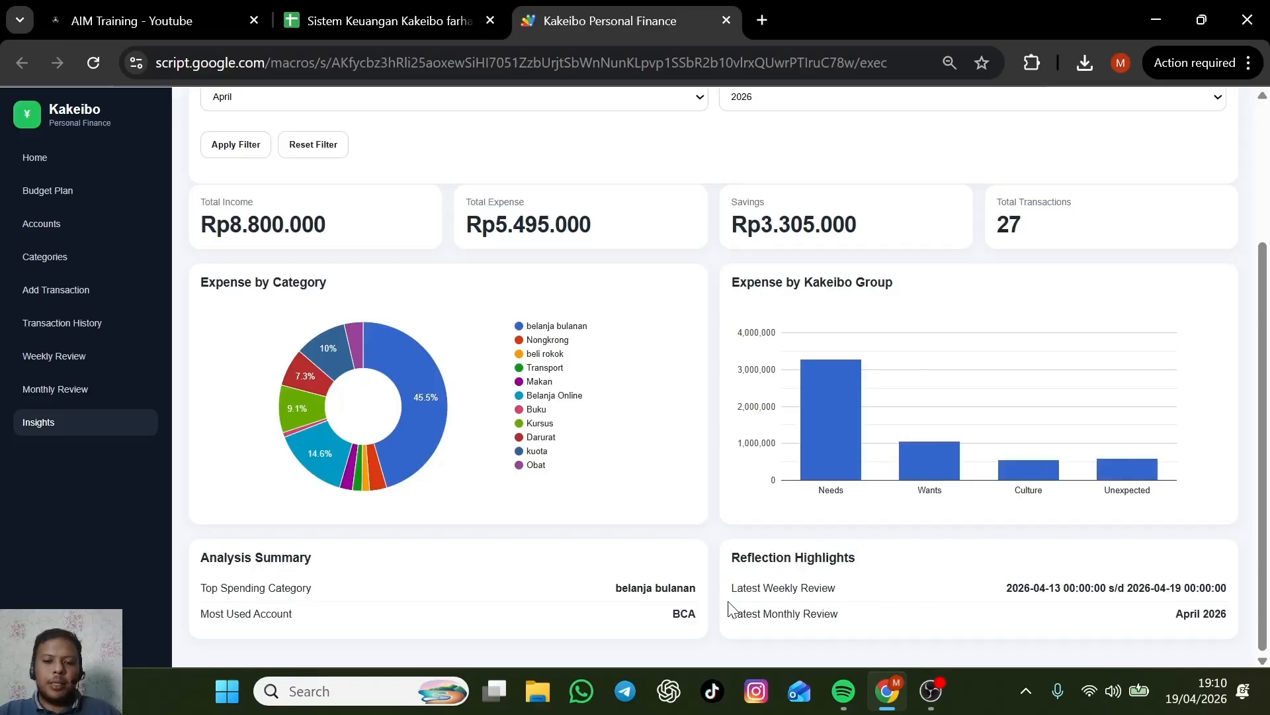
drag(731, 587, 883, 591)
click(921, 589)
drag(996, 590, 1231, 589)
drag(1106, 590, 1208, 582)
click(1086, 603)
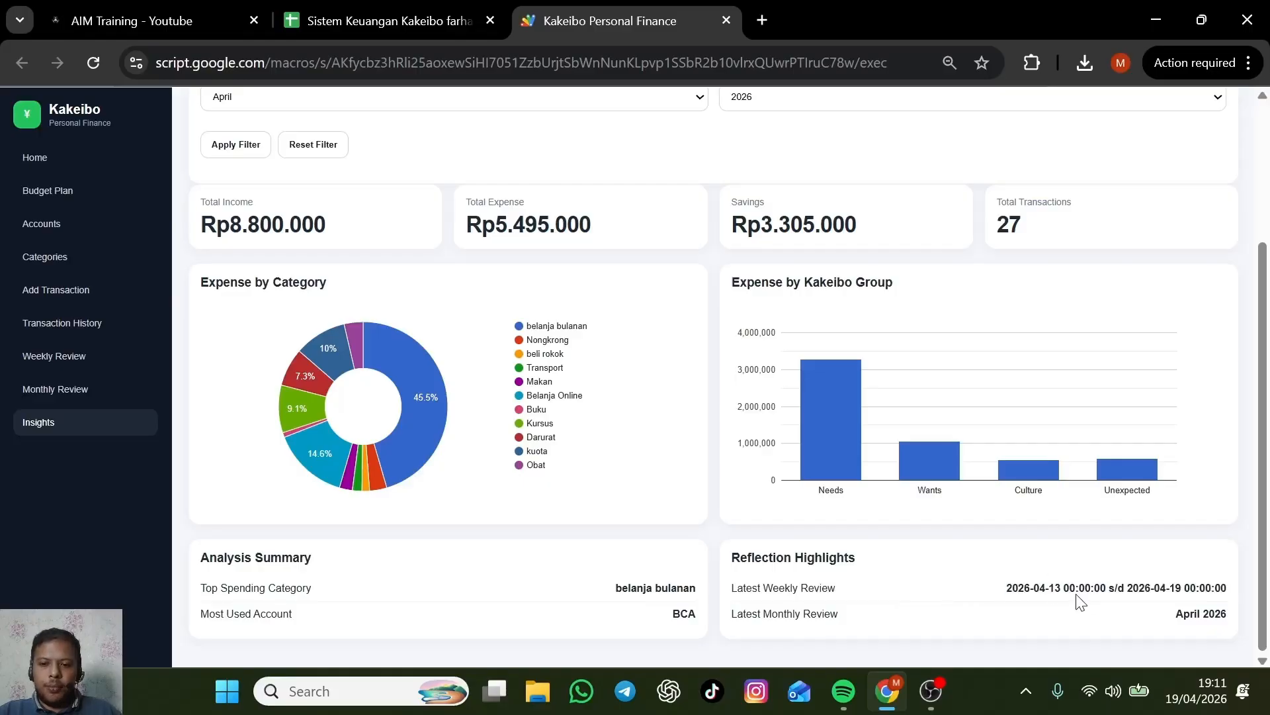
drag(1047, 592, 1061, 590)
click(1170, 584)
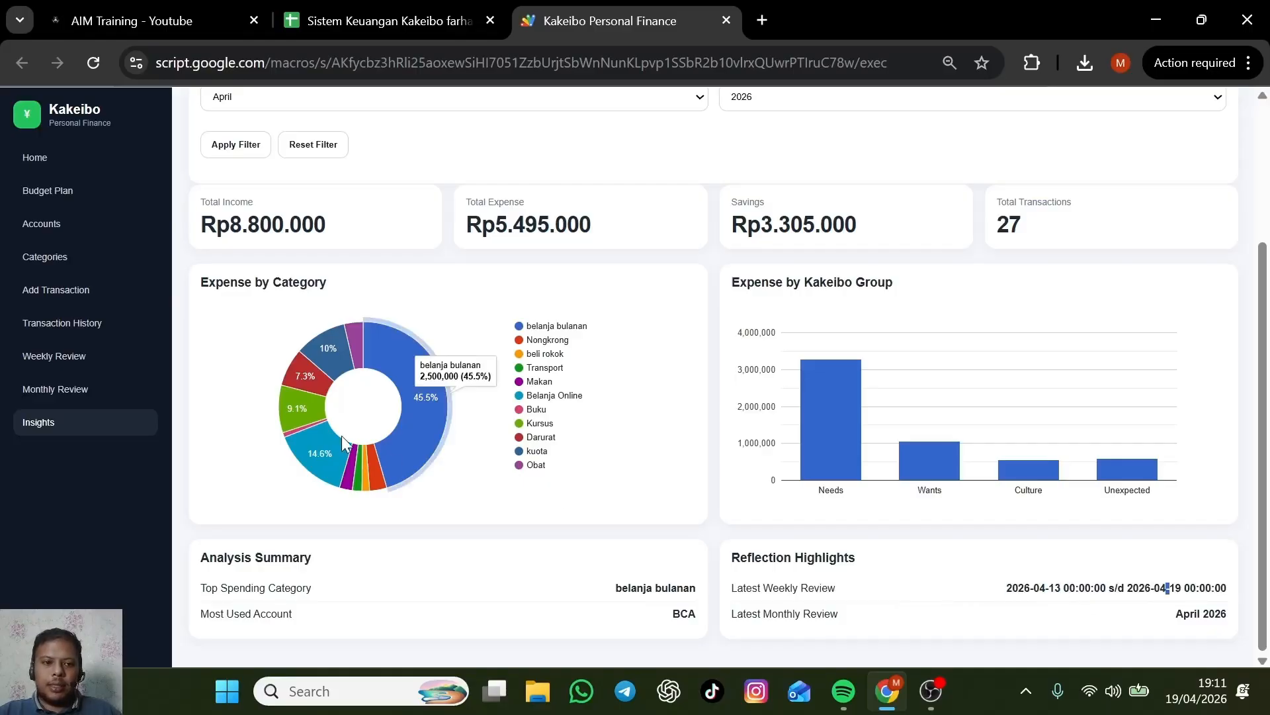
click(92, 357)
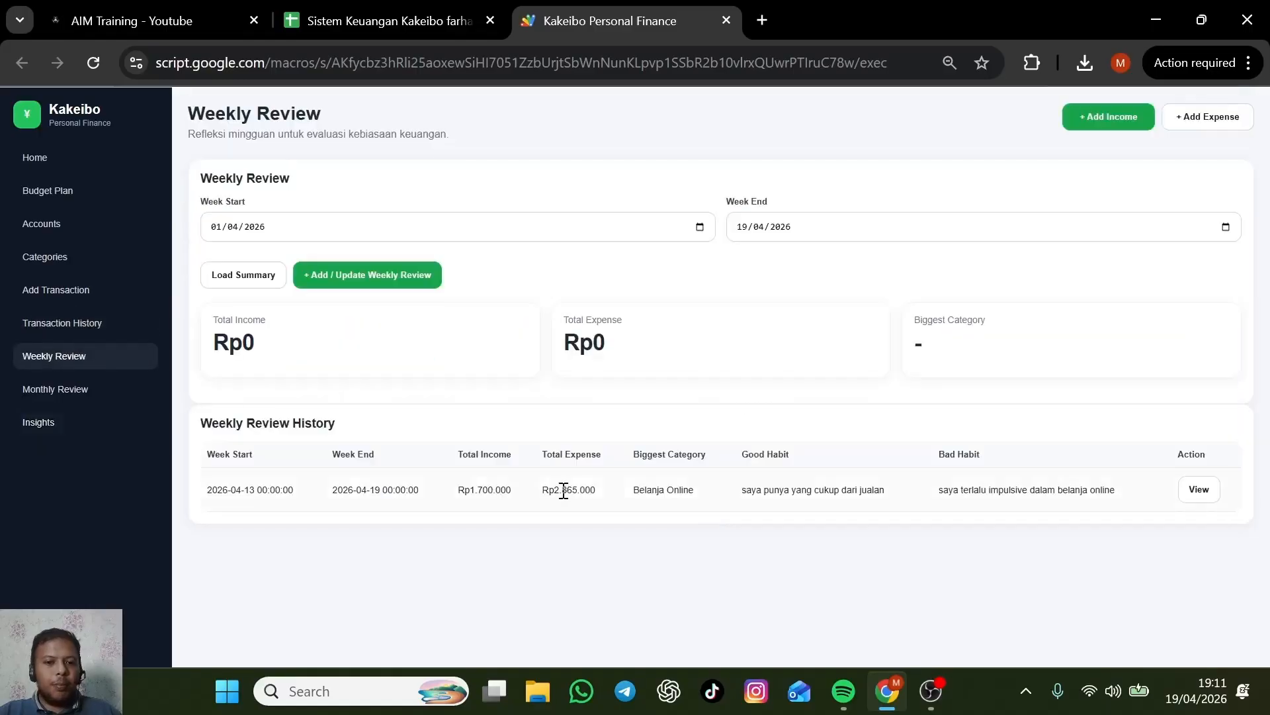
Compare the Monthly Review page's history with the latest monthly review listed in the Insights Reflection Highlights.
click(60, 389)
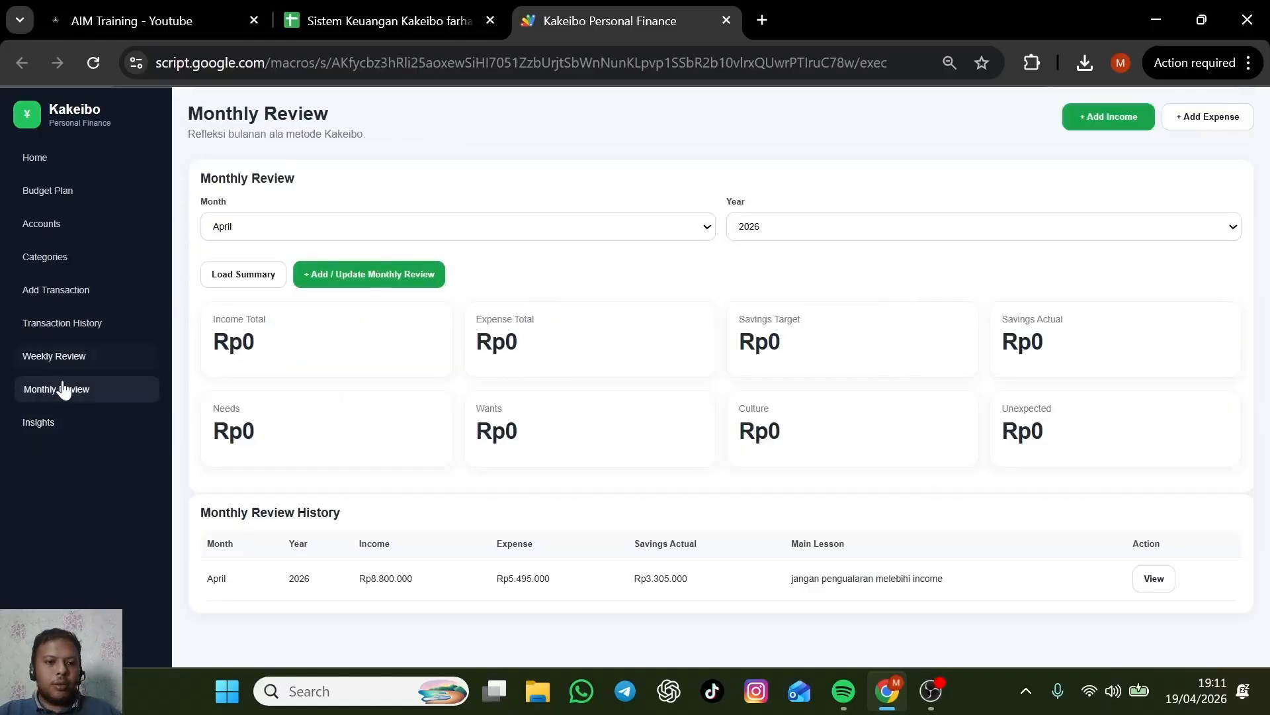
click(75, 427)
scroll(828, 496, down, 3)
drag(1179, 609, 1231, 615)
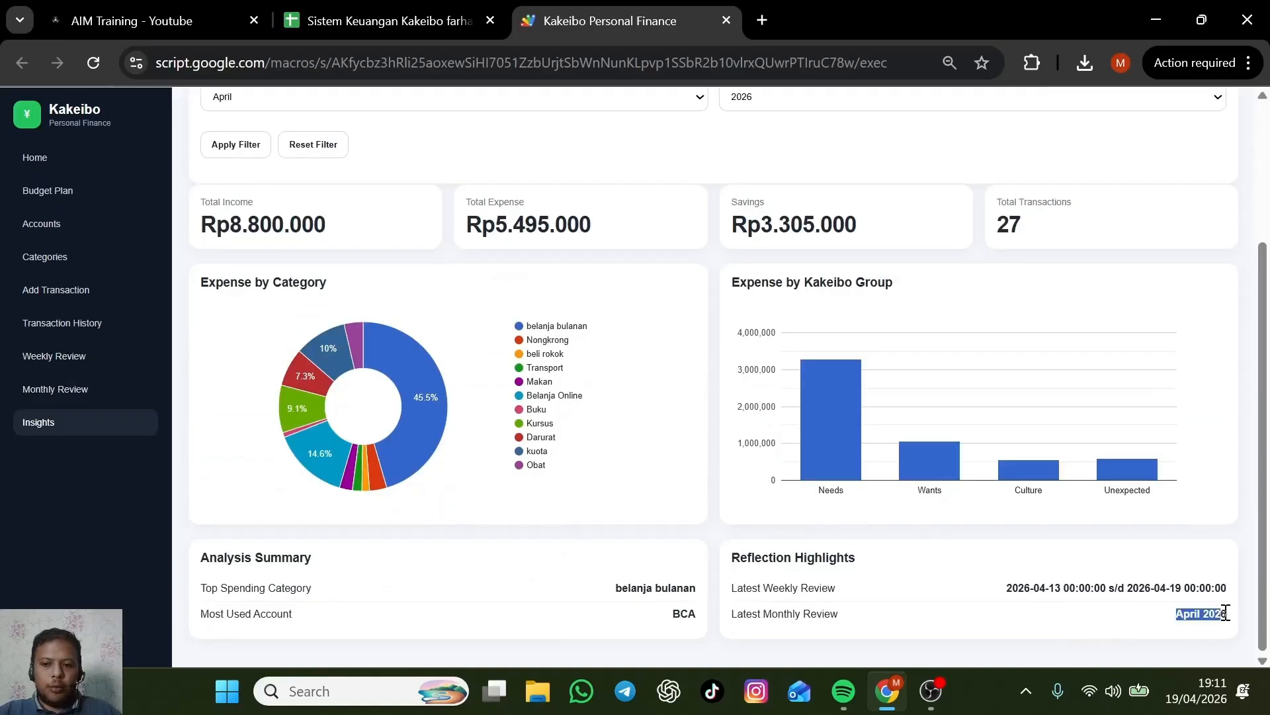
click(861, 622)
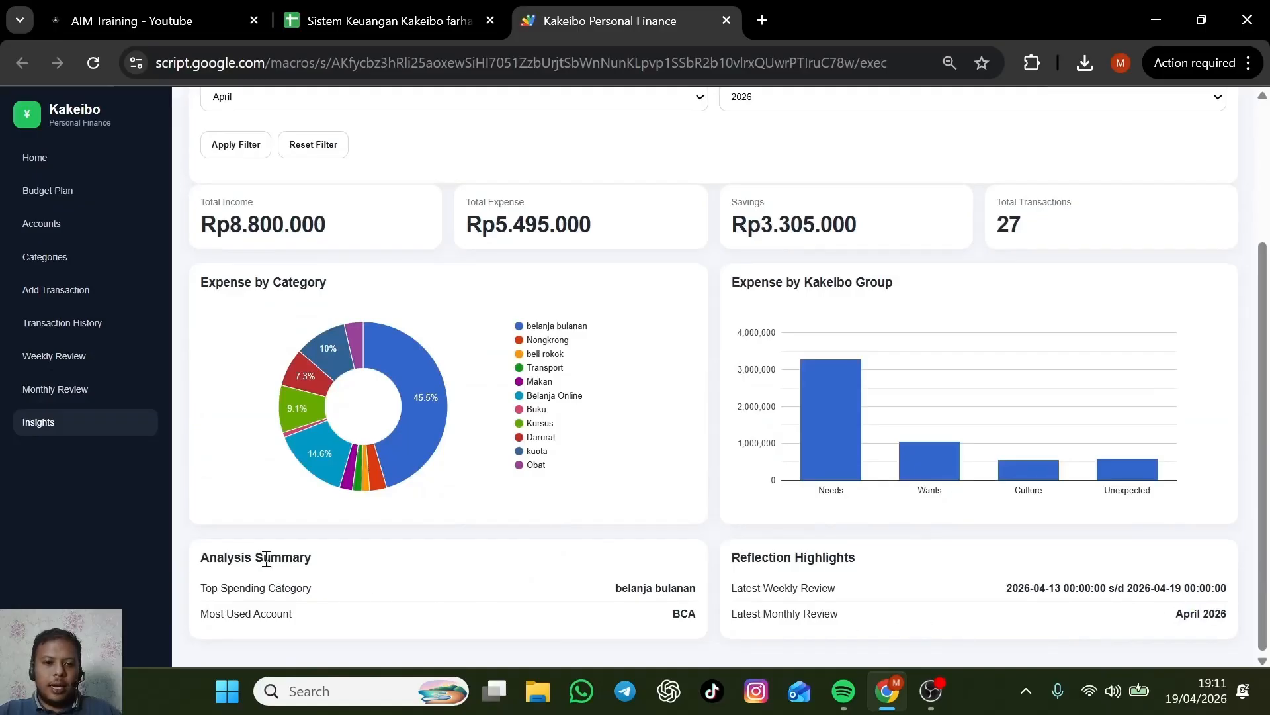
Examine the top spending category and most used account in the Analysis Summary and check them against the Expense by Category chart.
drag(227, 587, 435, 593)
drag(291, 588, 697, 613)
click(683, 590)
mouse_move(407, 432)
click(693, 618)
scroll(723, 477, up, 3)
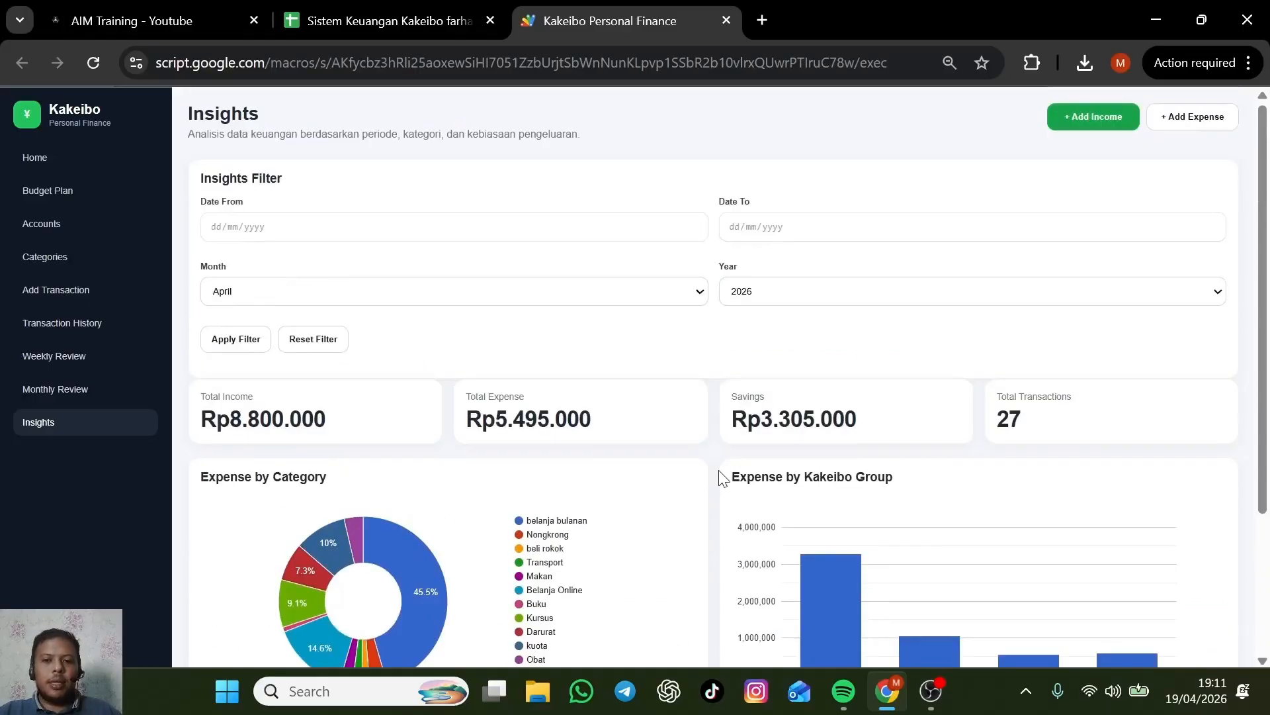
scroll(574, 467, down, 3)
mouse_move(304, 405)
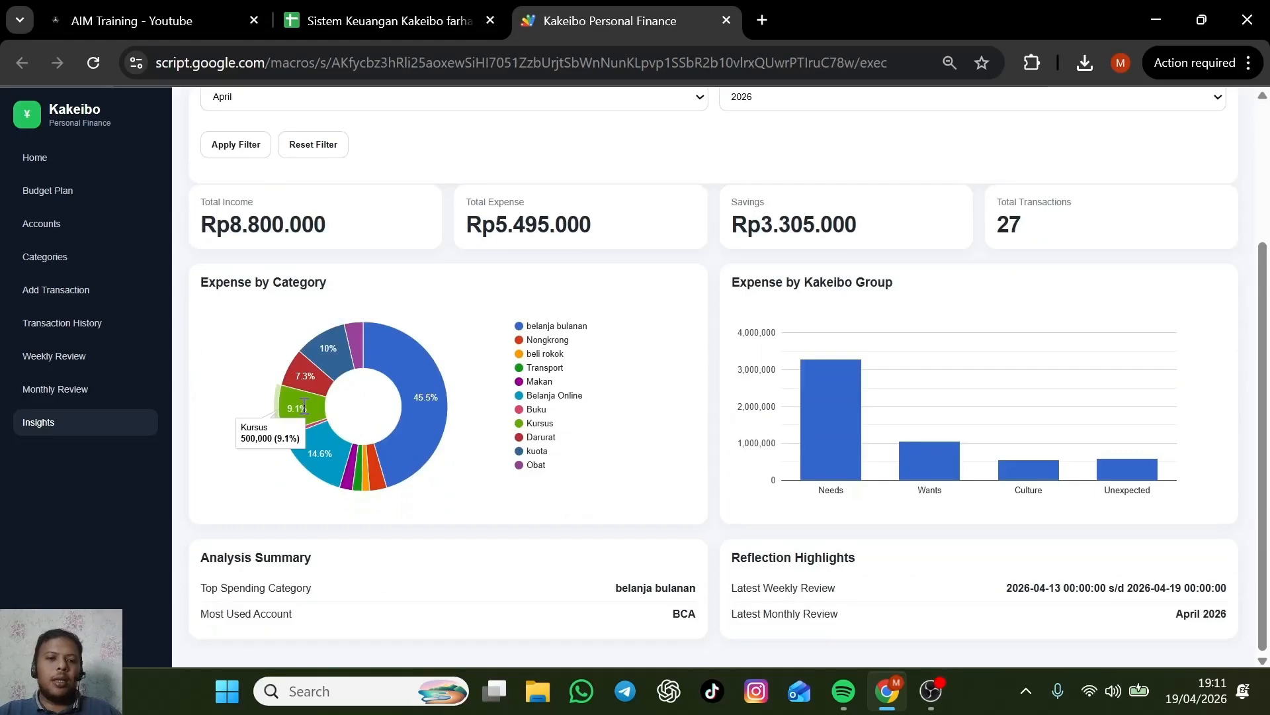
Replace the month and year filter on Insights with the date range 13/04/2026 to 19/04/2026 and apply it.
scroll(638, 258, up, 3)
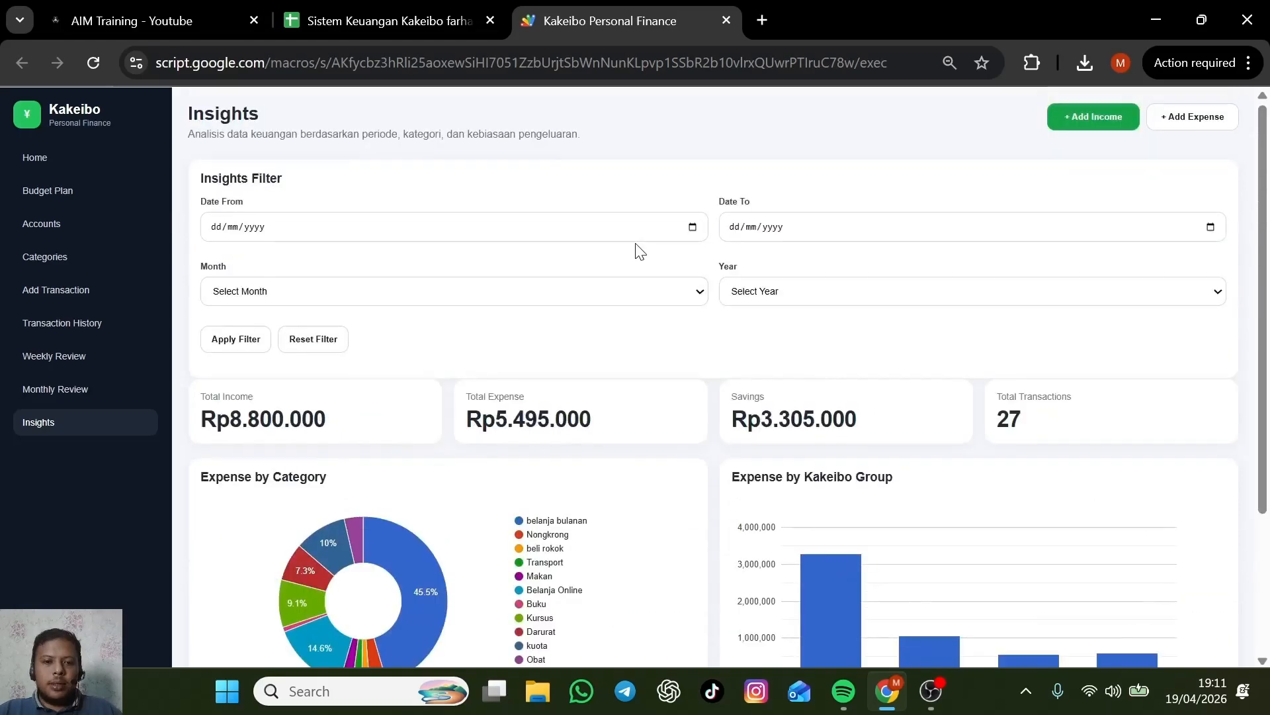
click(691, 228)
click(221, 357)
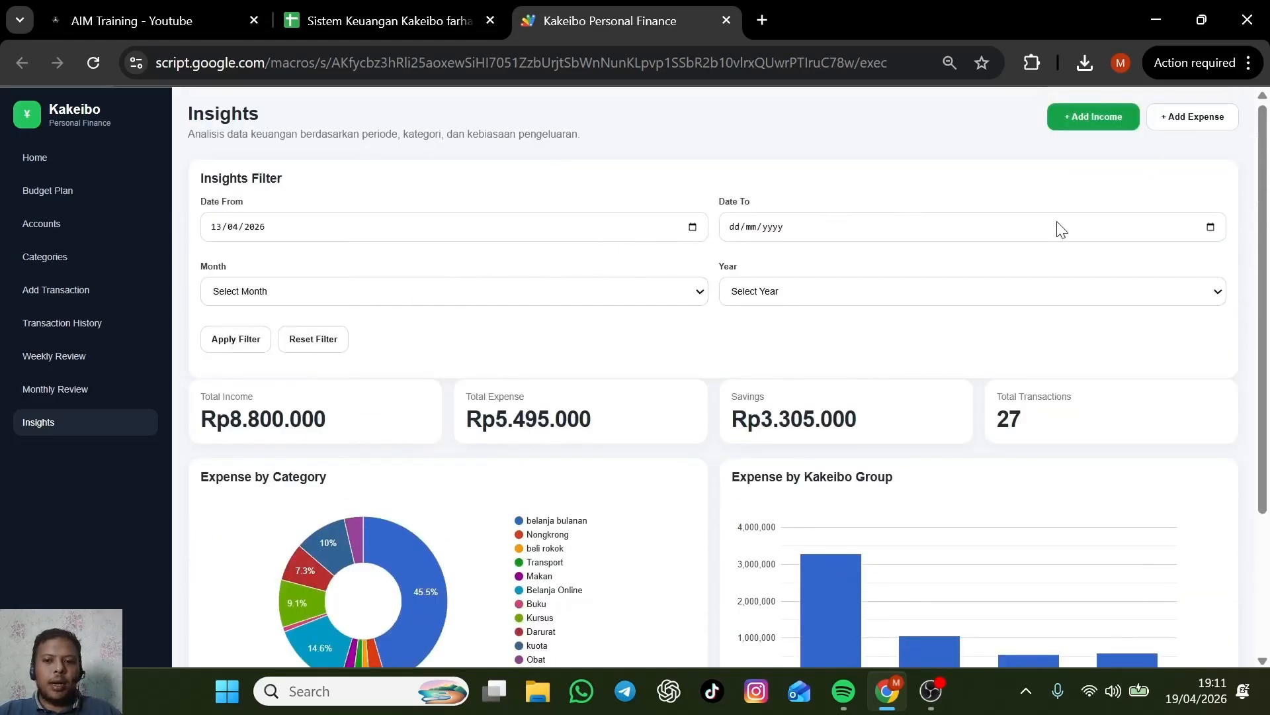
click(1211, 227)
click(732, 356)
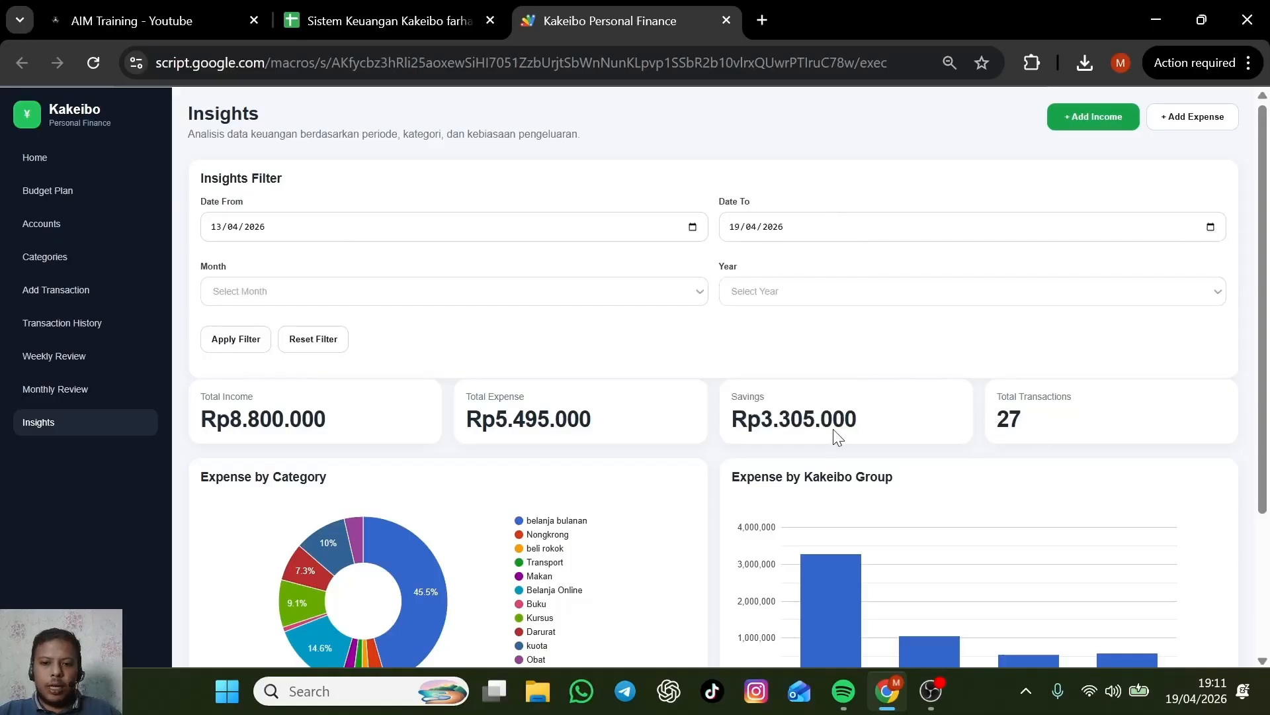
scroll(662, 427, down, 1)
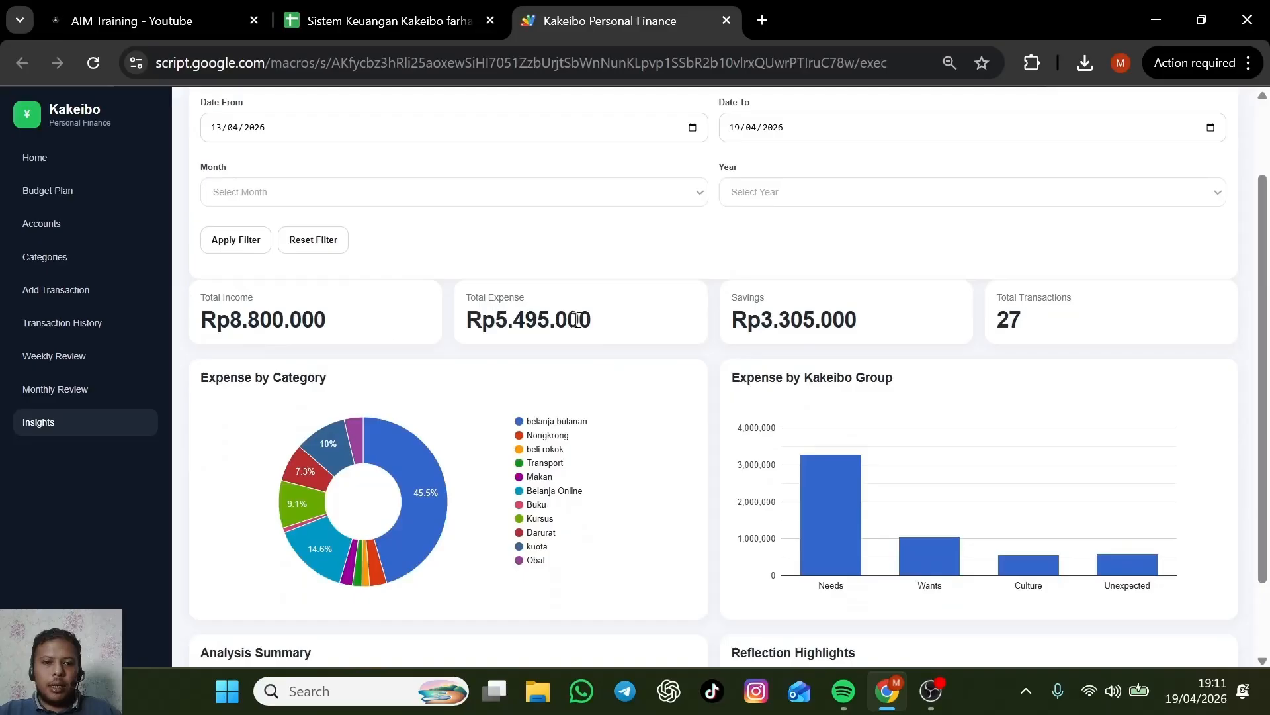
scroll(423, 338, up, 1)
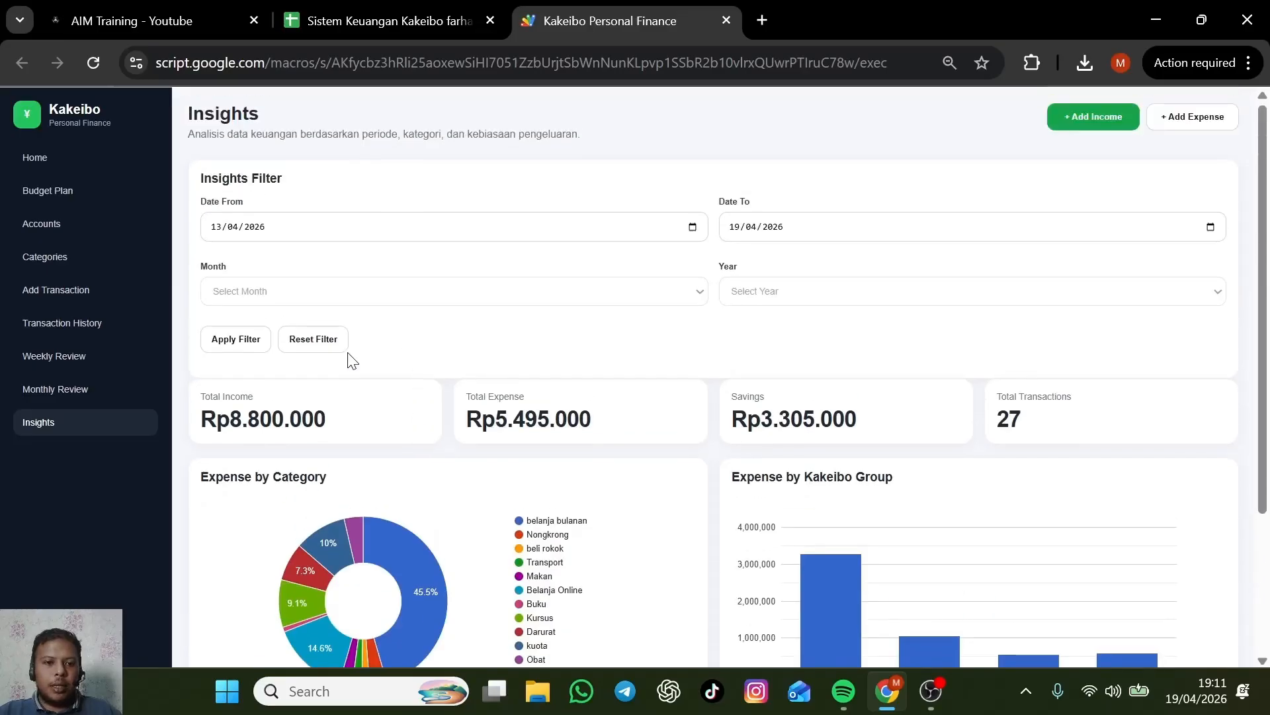
click(225, 341)
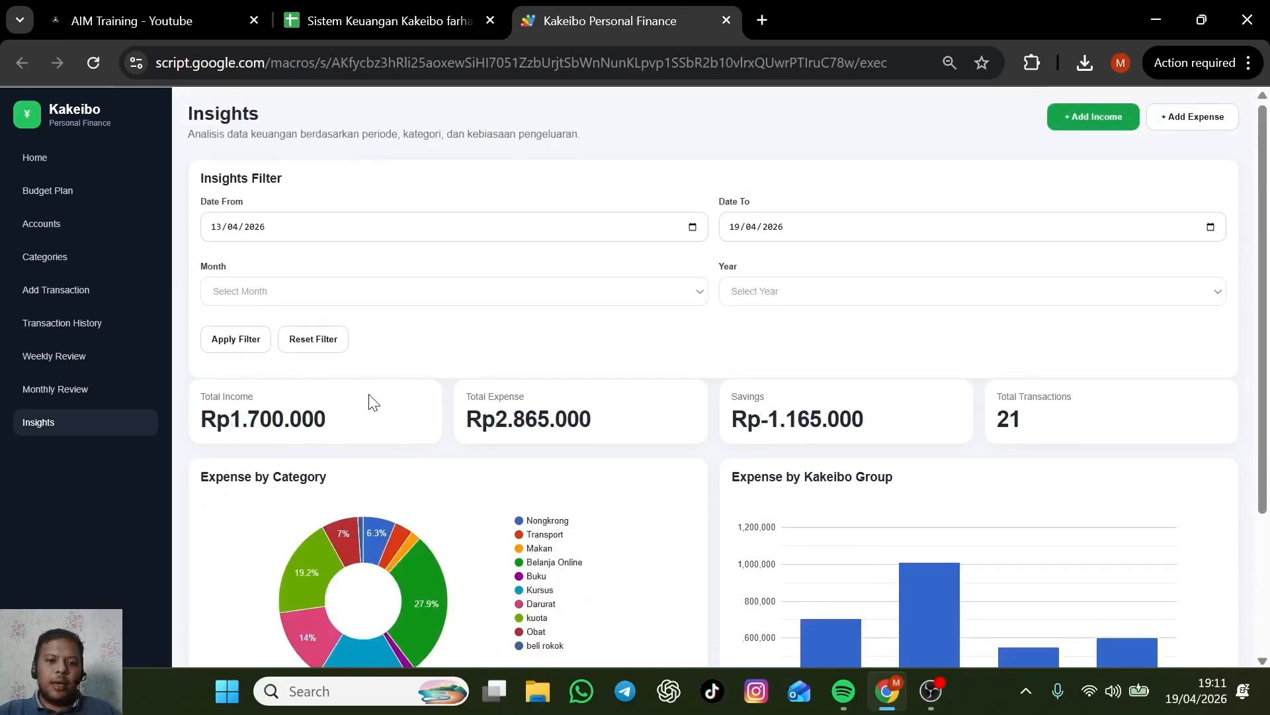
Examine the filtered week's income, expense, savings and transaction totals and the Wants bar in the Expense by Kakeibo Group chart.
scroll(340, 374, down, 1)
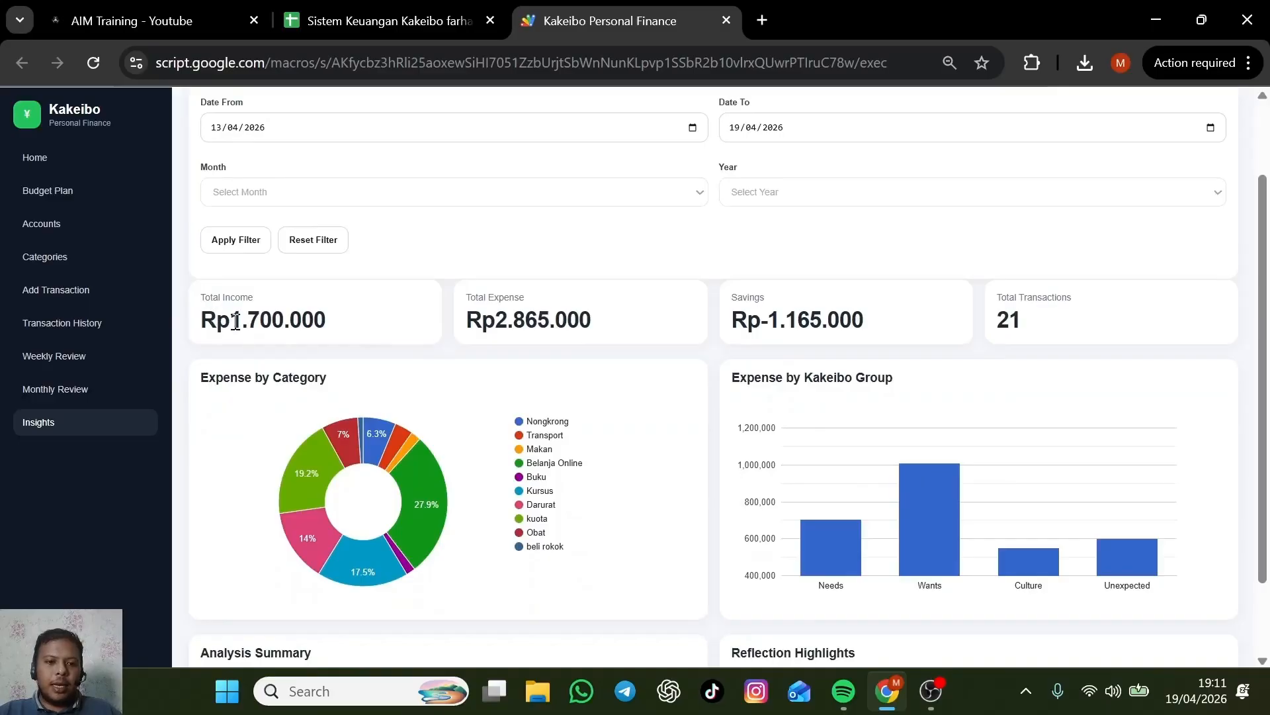
drag(235, 322, 329, 318)
click(399, 332)
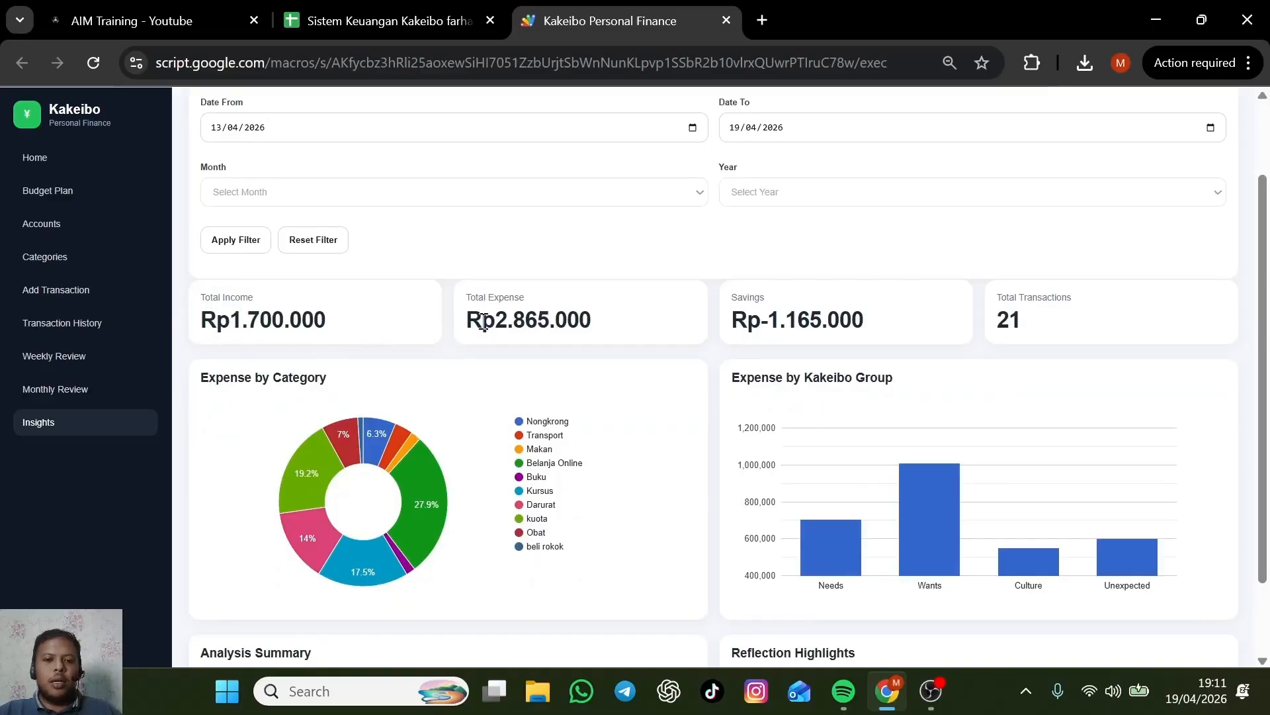
drag(484, 322, 610, 325)
click(591, 331)
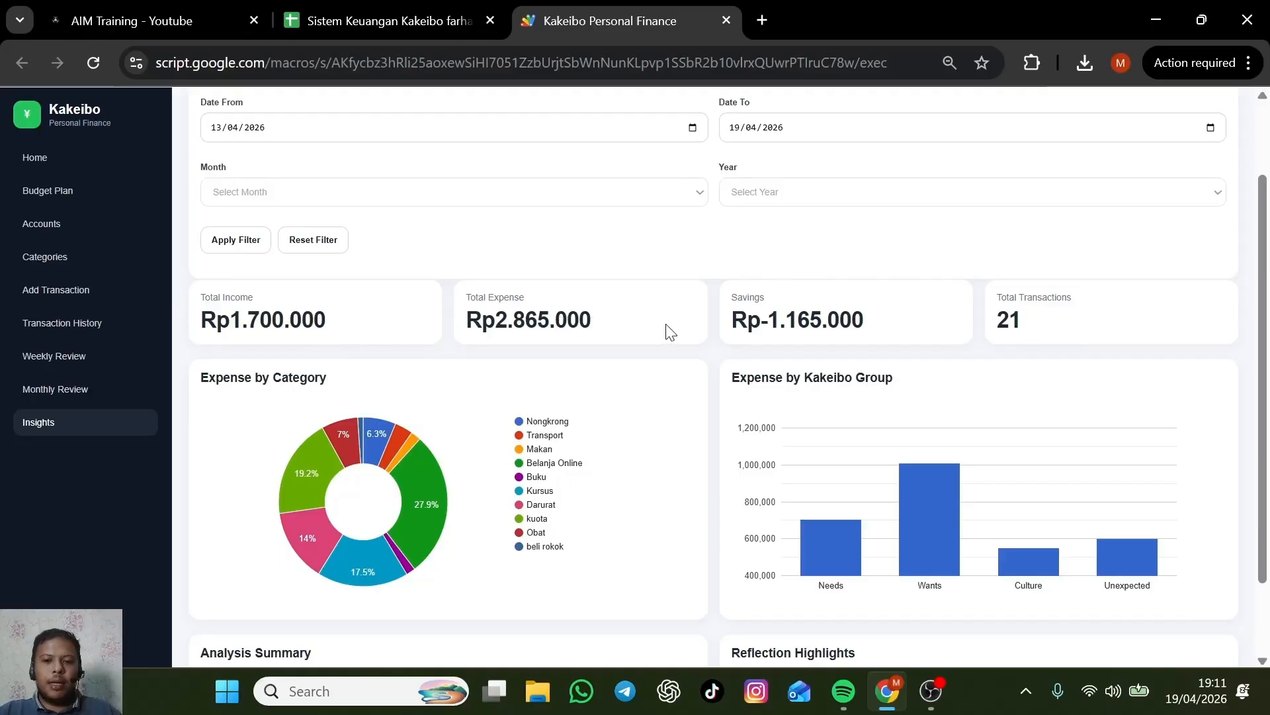
drag(746, 322, 878, 330)
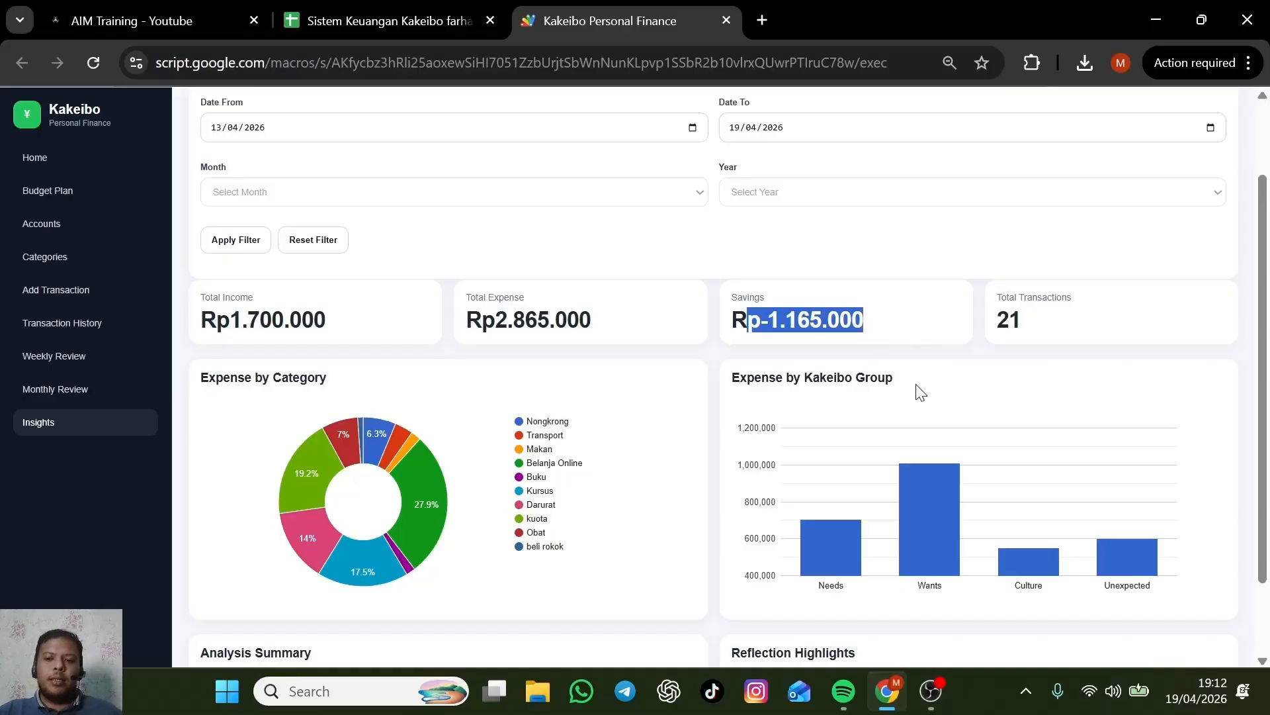
drag(1024, 320, 995, 322)
scroll(946, 380, down, 2)
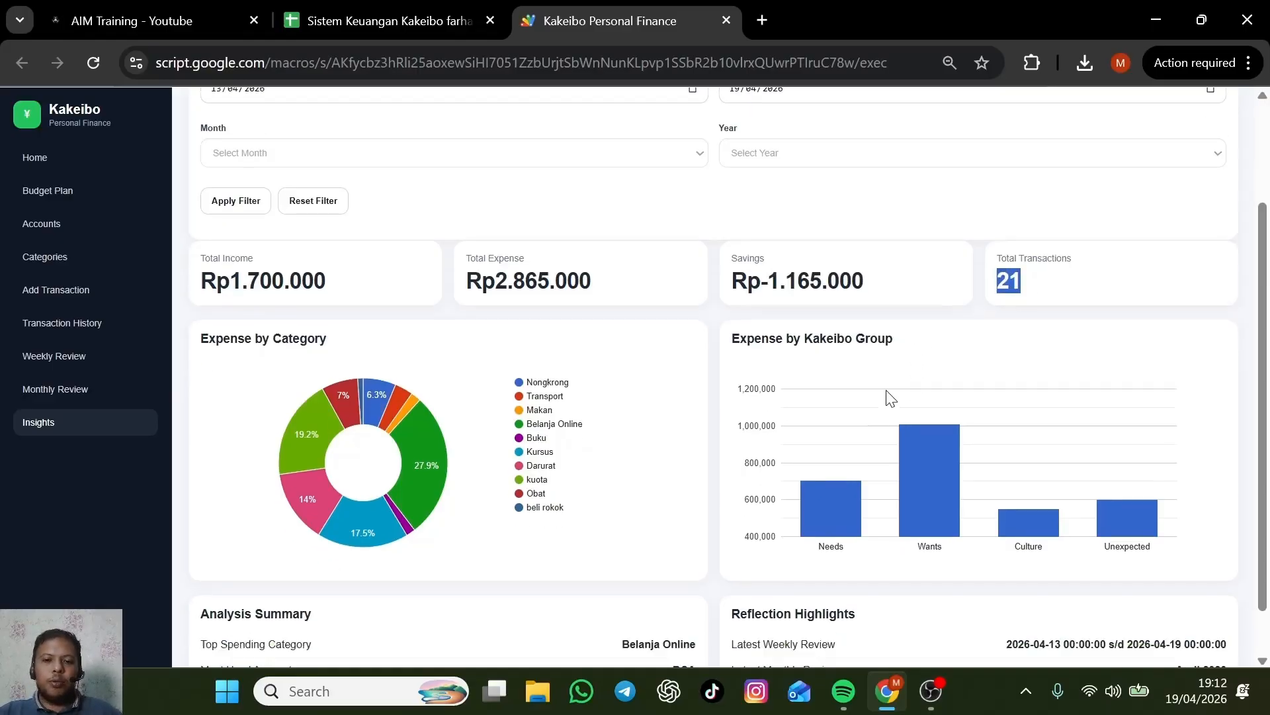
mouse_move(948, 457)
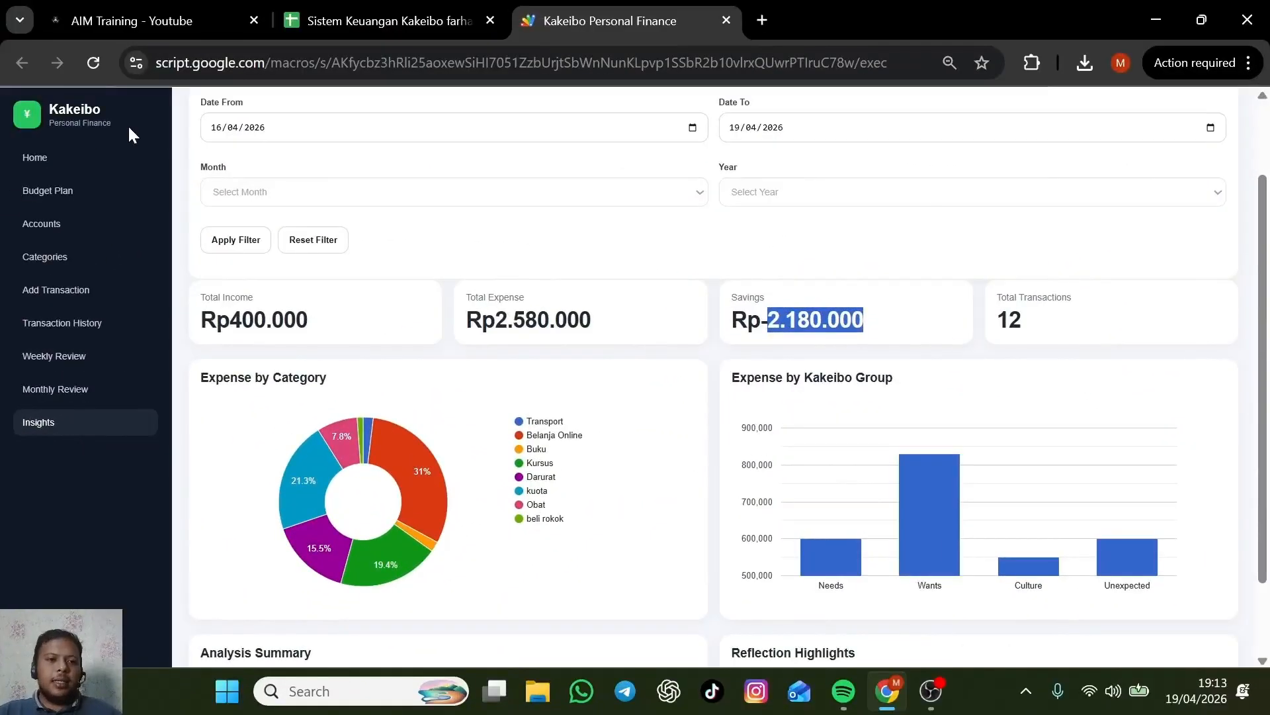
Review the Home dashboard's budget overview, quick summary, charts and total balance.
click(136, 158)
scroll(595, 251, up, 2)
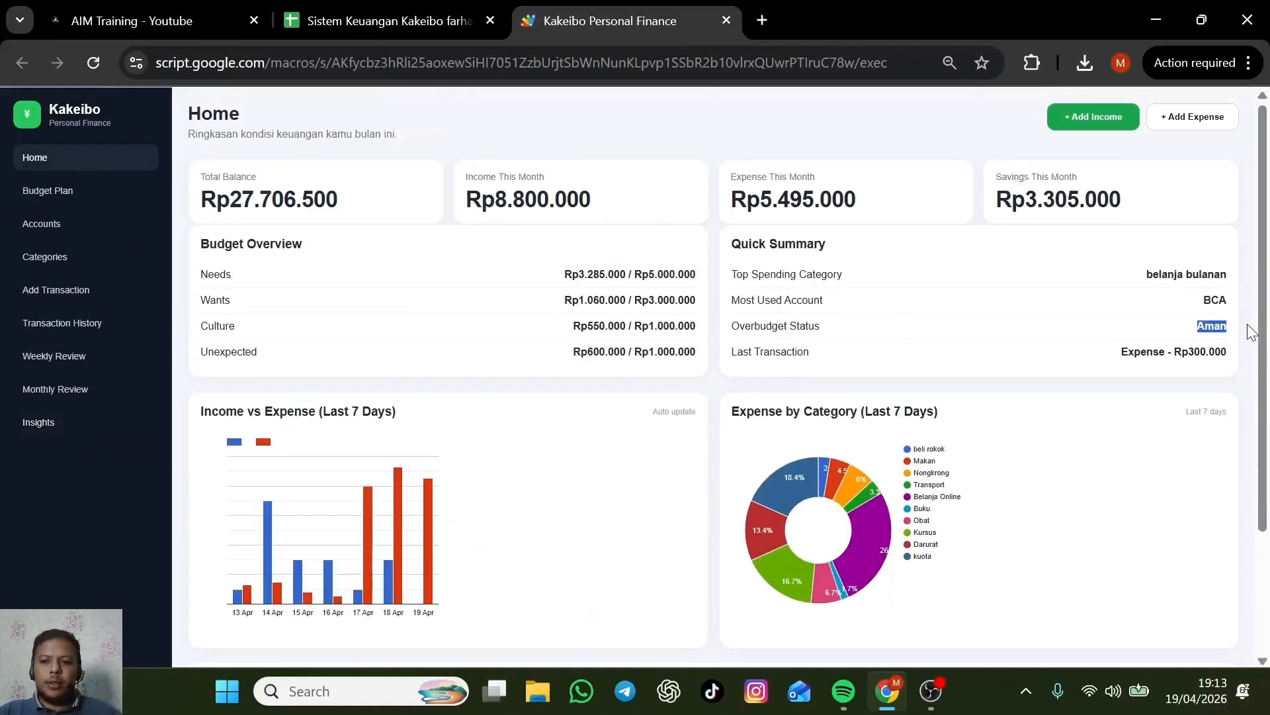
scroll(990, 326, down, 2)
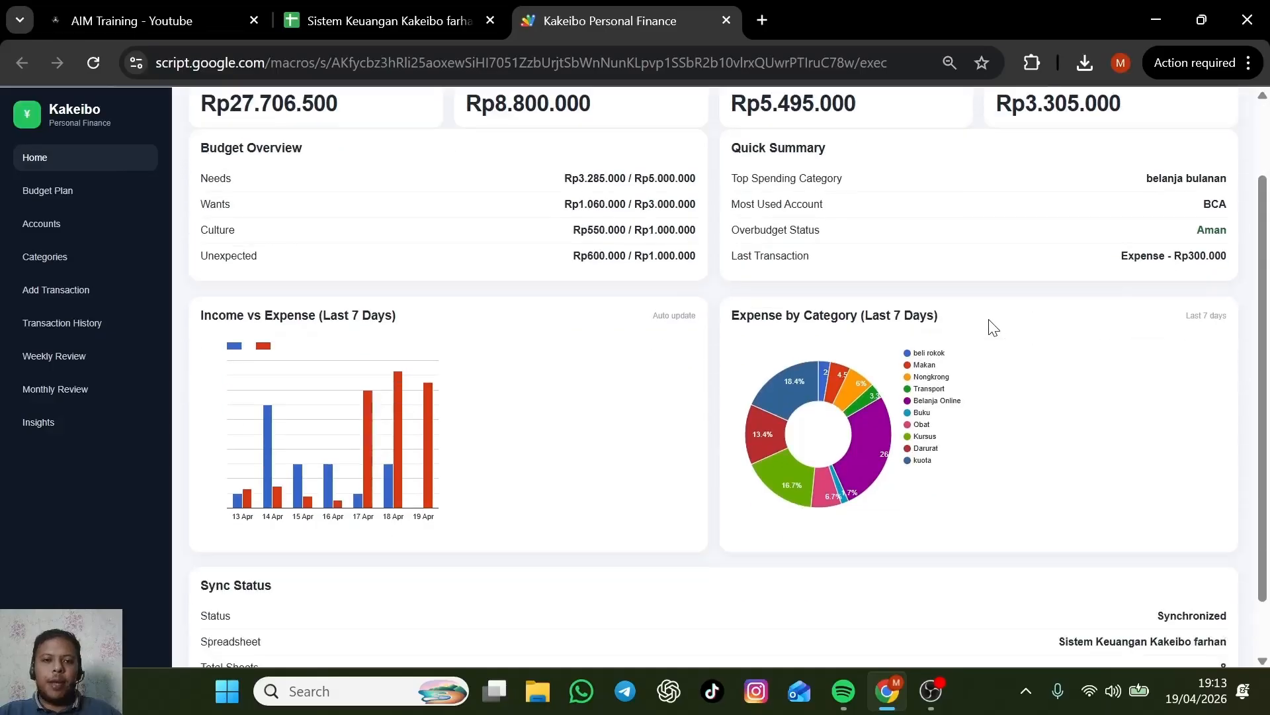
scroll(993, 328, up, 2)
drag(349, 199, 228, 190)
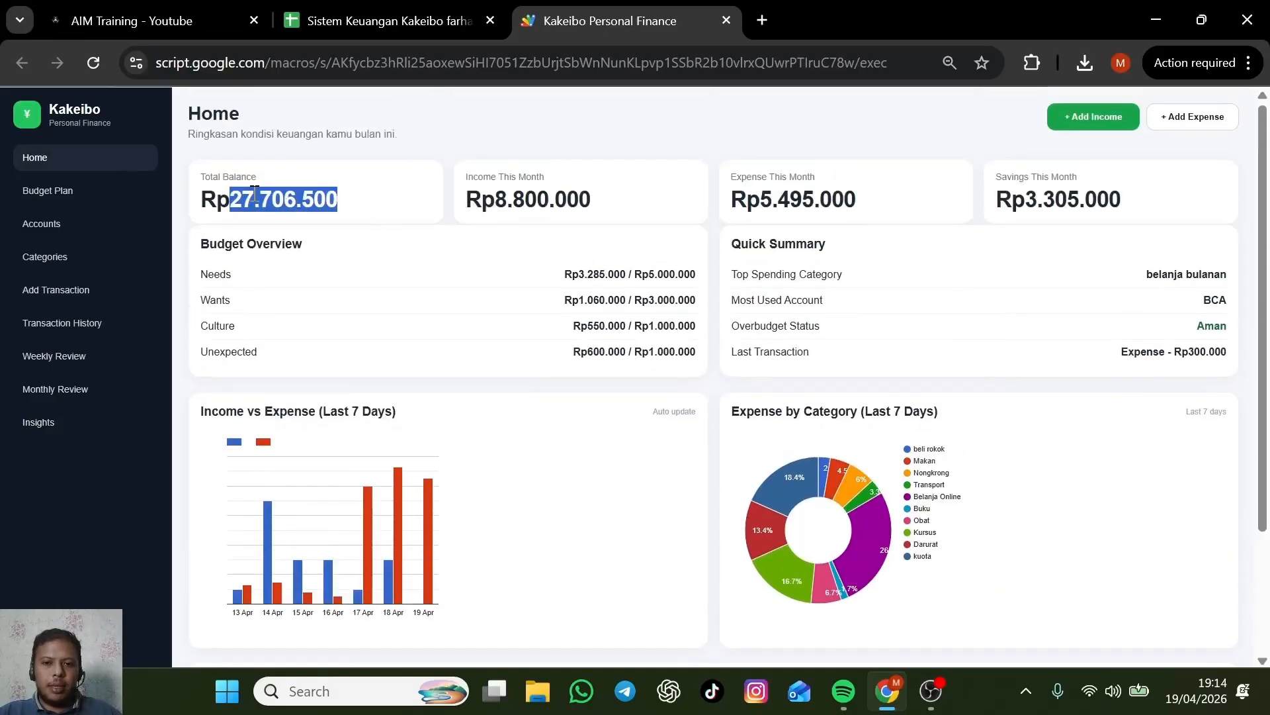
Prepare a new Expense transaction dated 17/04/2026 with account BCA (Bank) and category Transport (Needs).
click(80, 324)
click(79, 290)
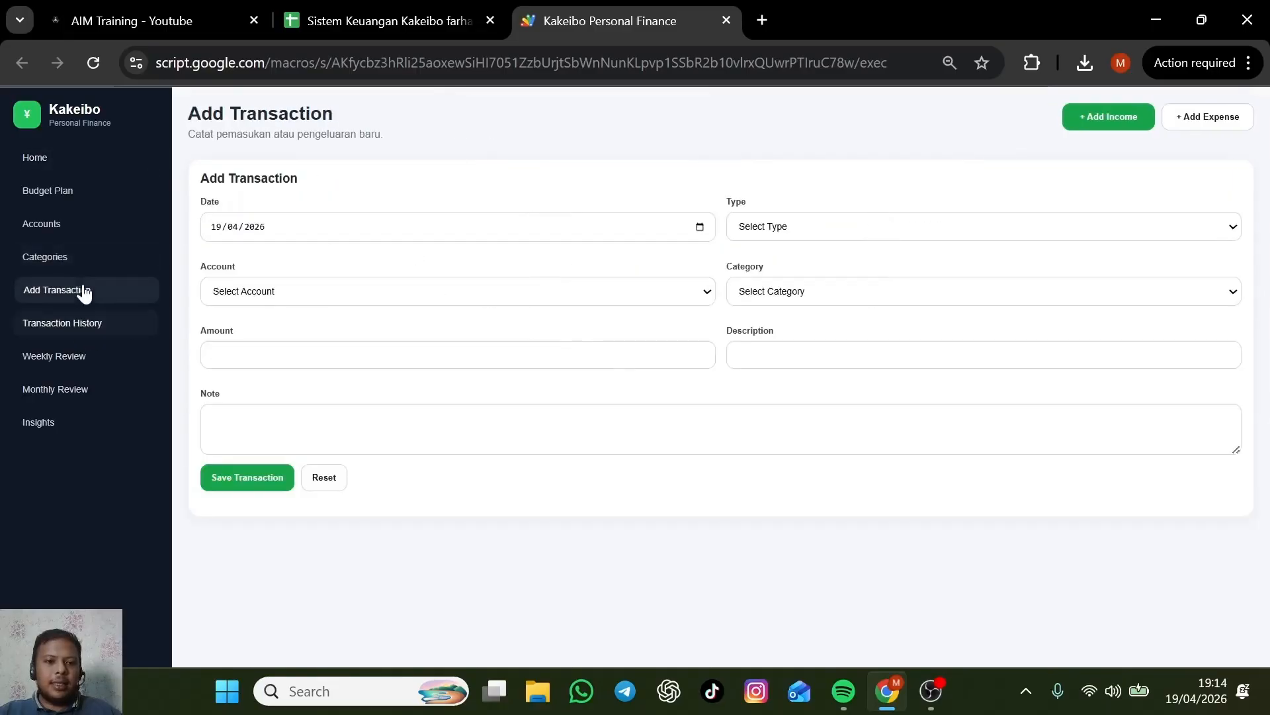
click(699, 227)
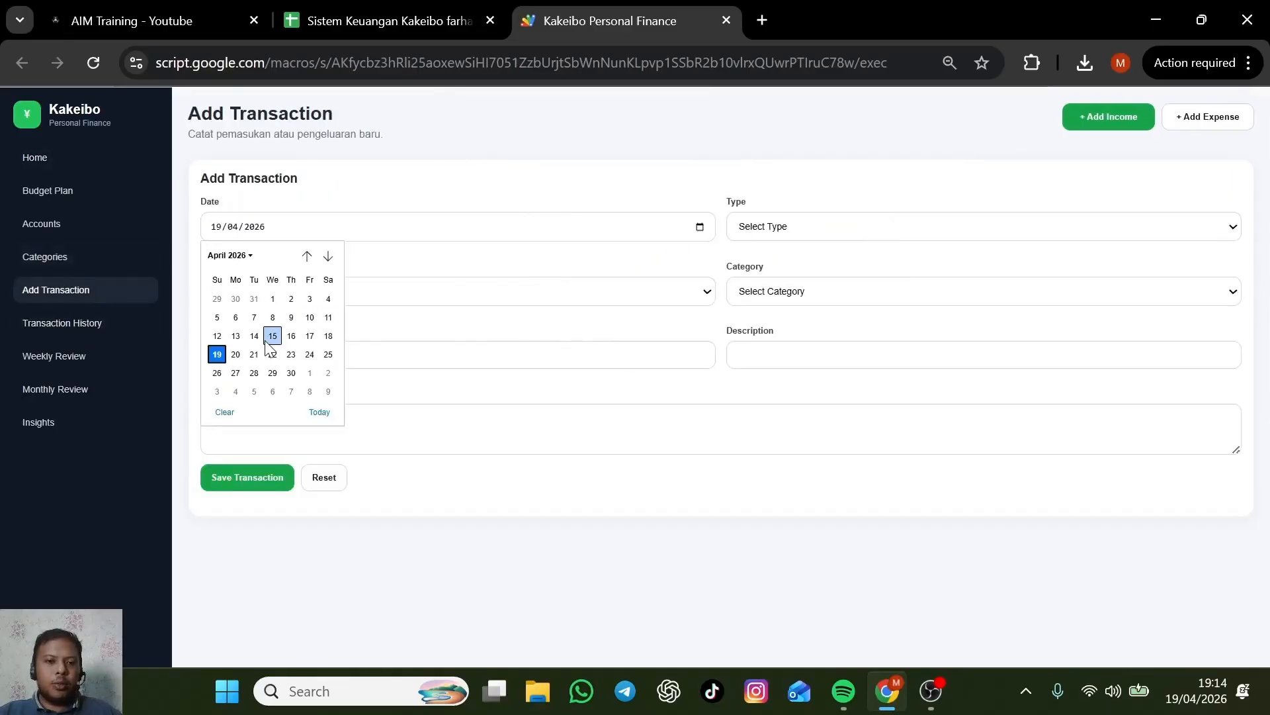
click(309, 336)
click(836, 228)
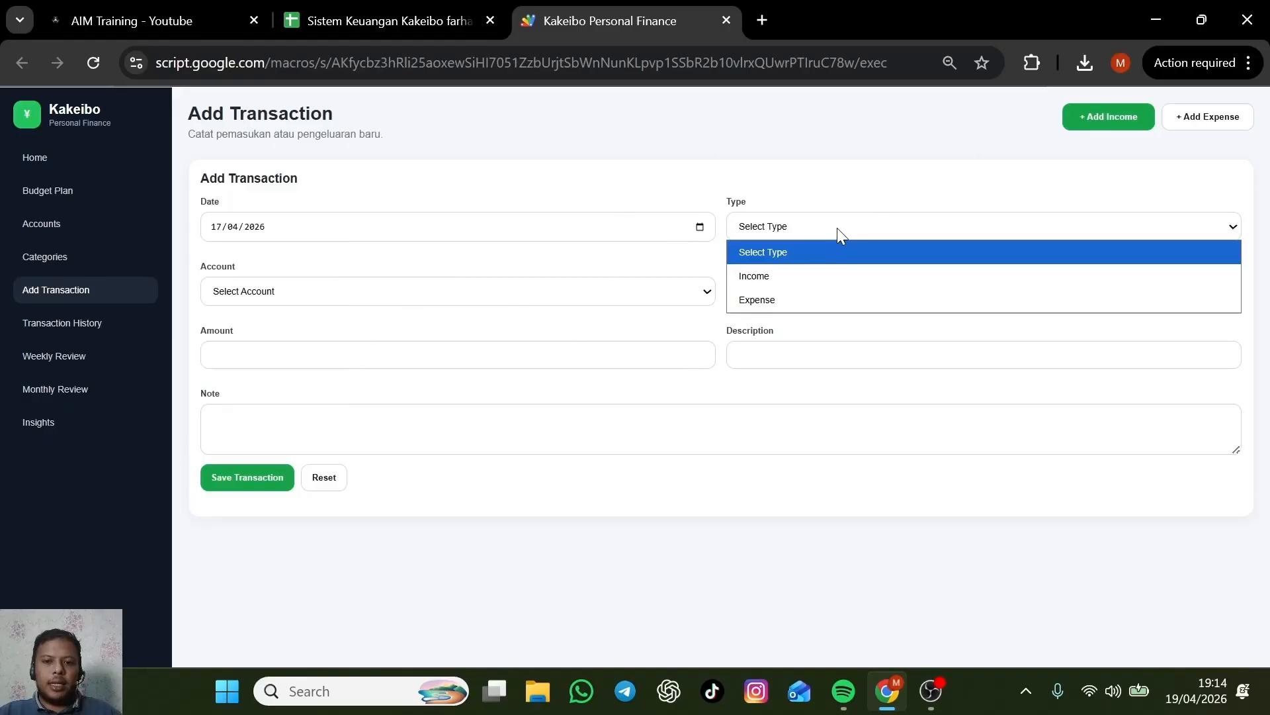
click(795, 290)
click(651, 291)
click(355, 366)
click(817, 292)
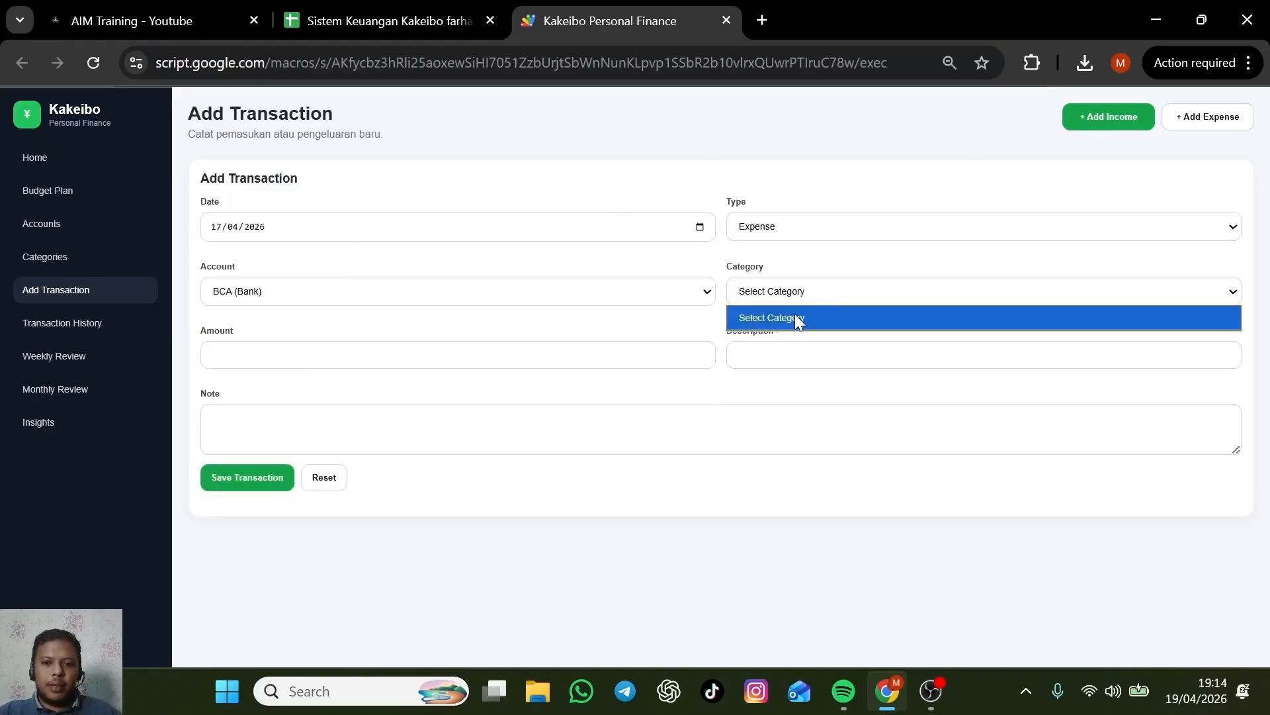
click(790, 365)
Set the expense amount to Rp5.000.000, describe it as "beli scooter untuk istri" and save the transaction.
click(561, 359)
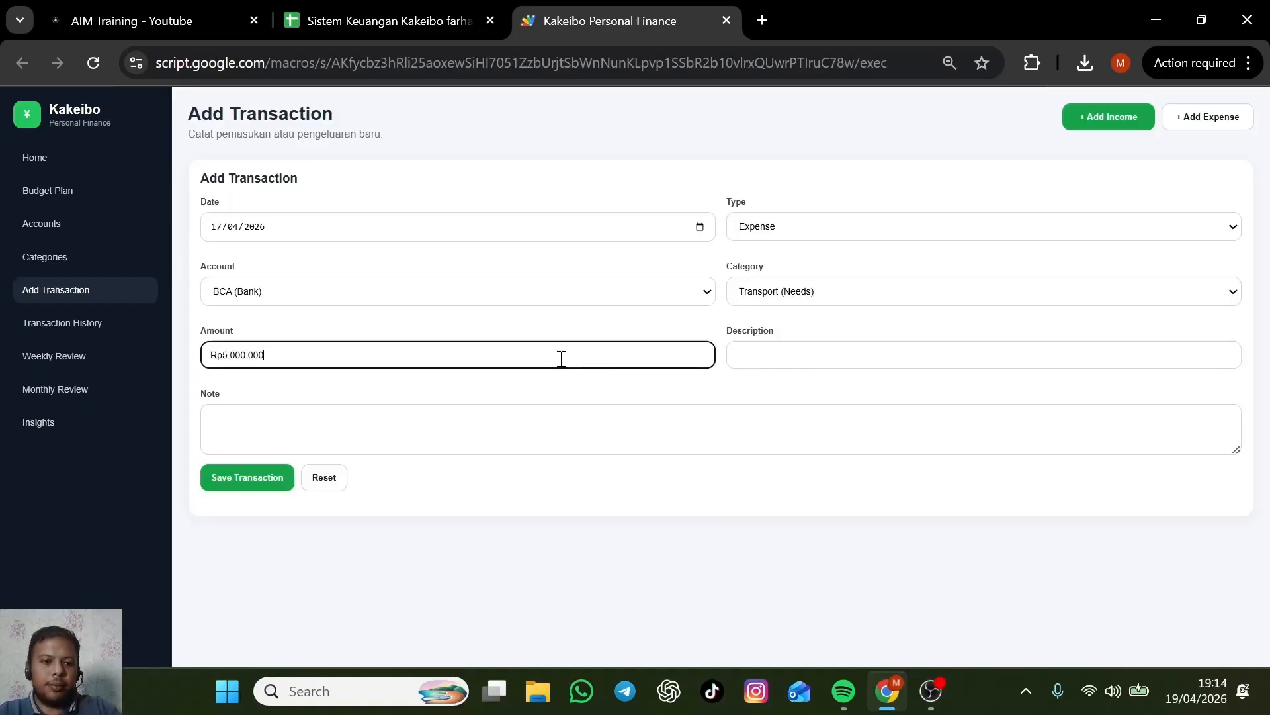
click(782, 368)
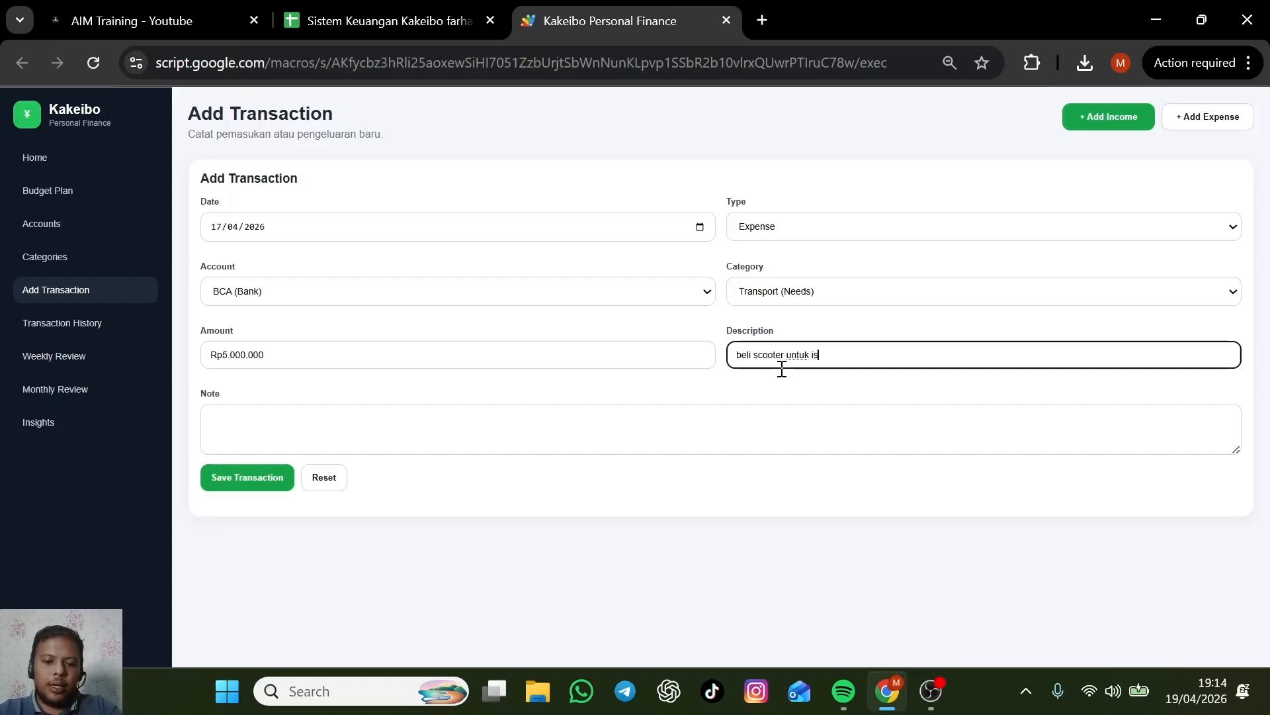
click(241, 489)
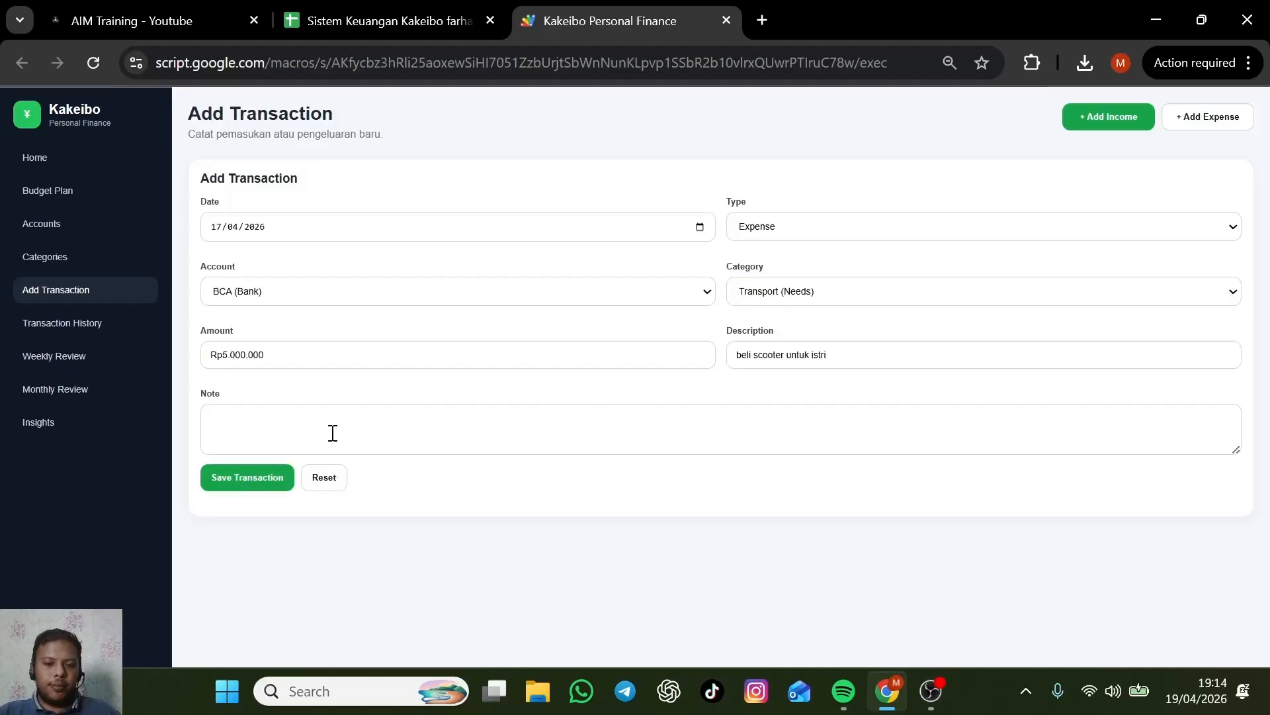
Check the total balance and this month's income, expense and savings on the Home dashboard.
click(102, 161)
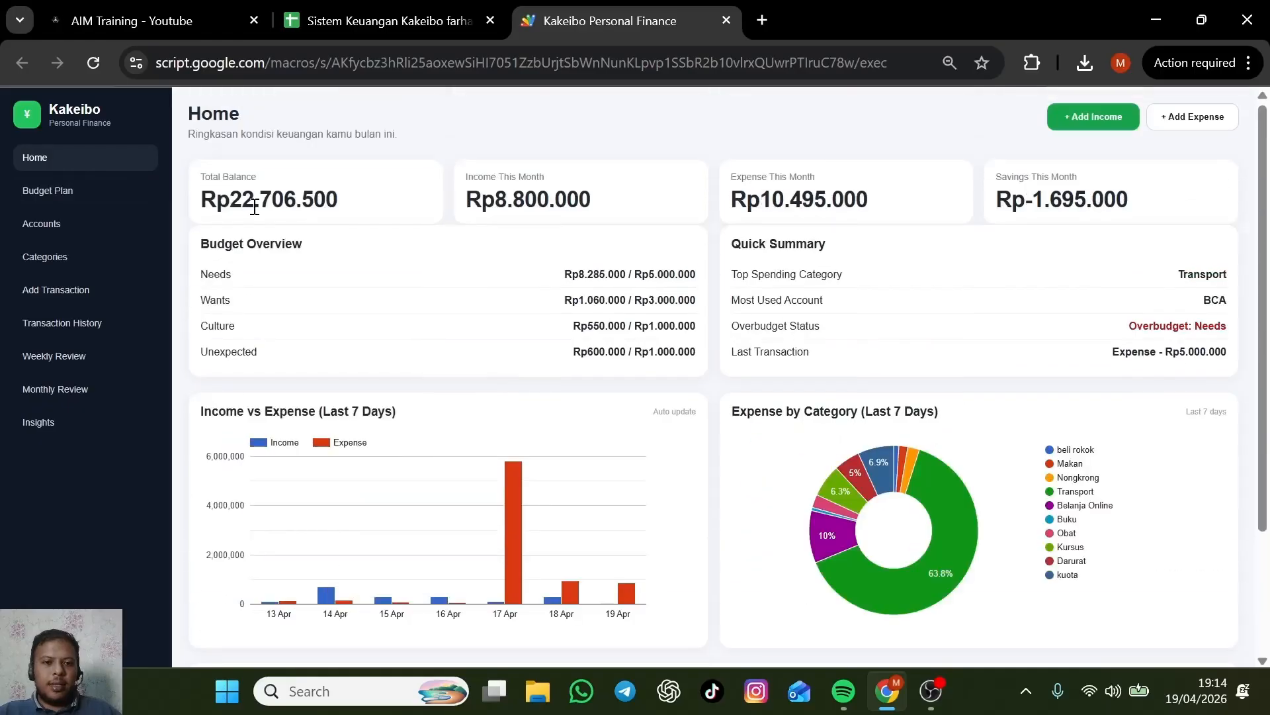
drag(219, 200, 366, 212)
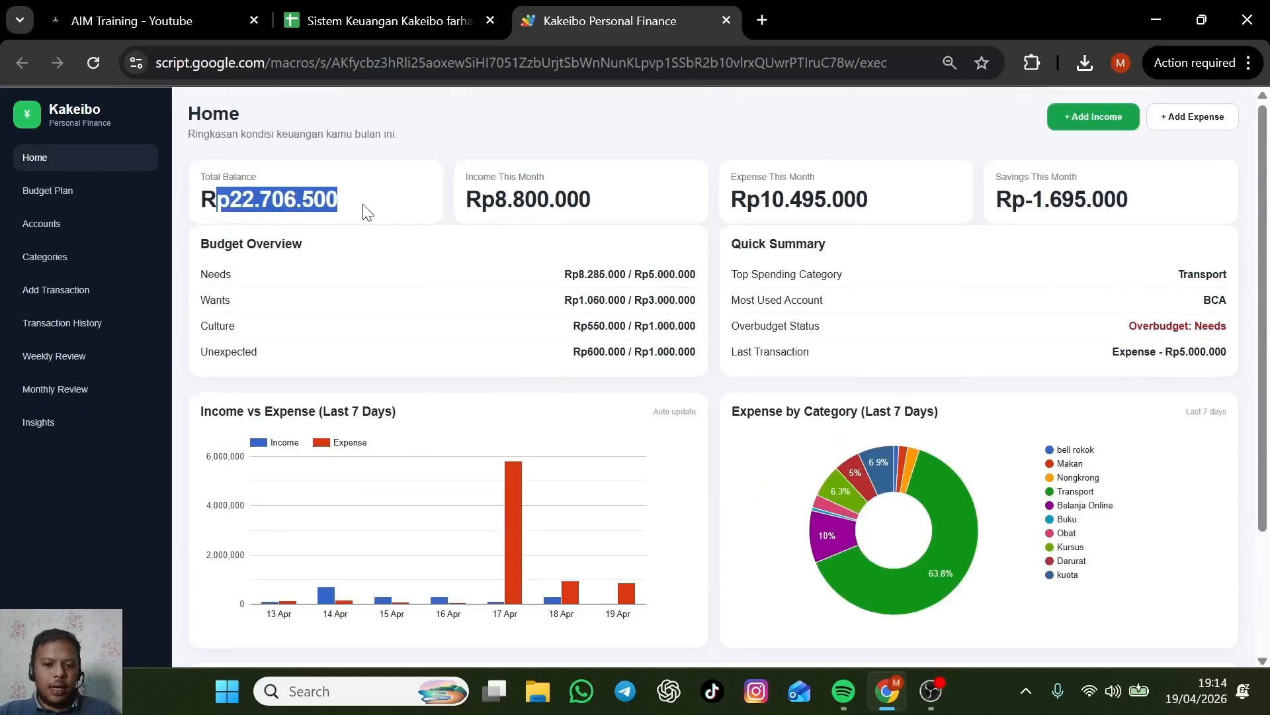
click(366, 213)
drag(495, 201, 602, 211)
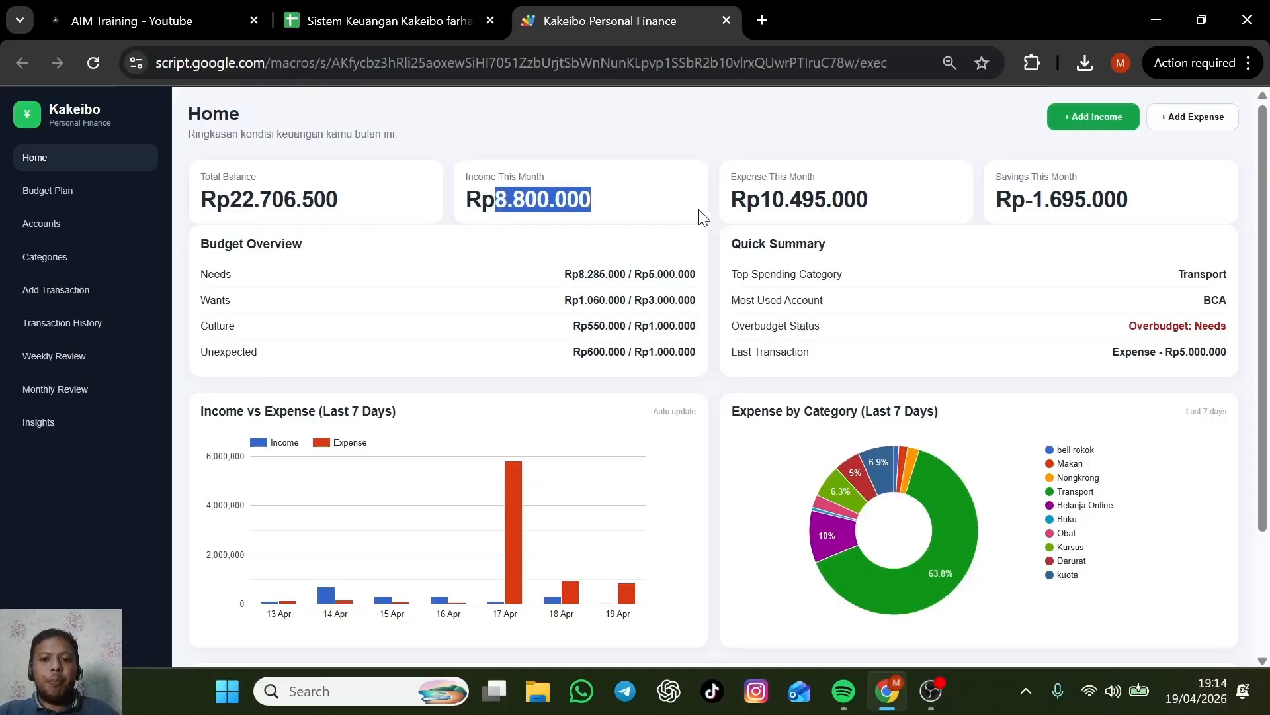
drag(761, 200, 873, 208)
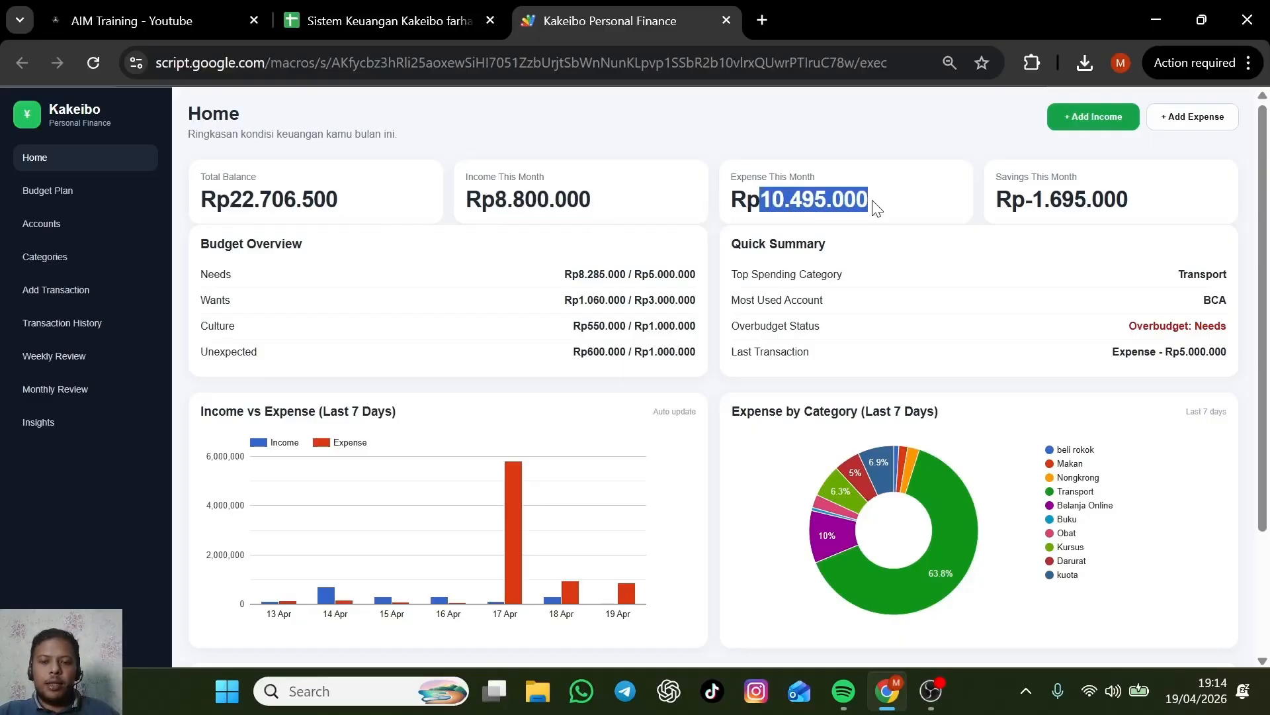
click(946, 197)
drag(1025, 201, 1133, 205)
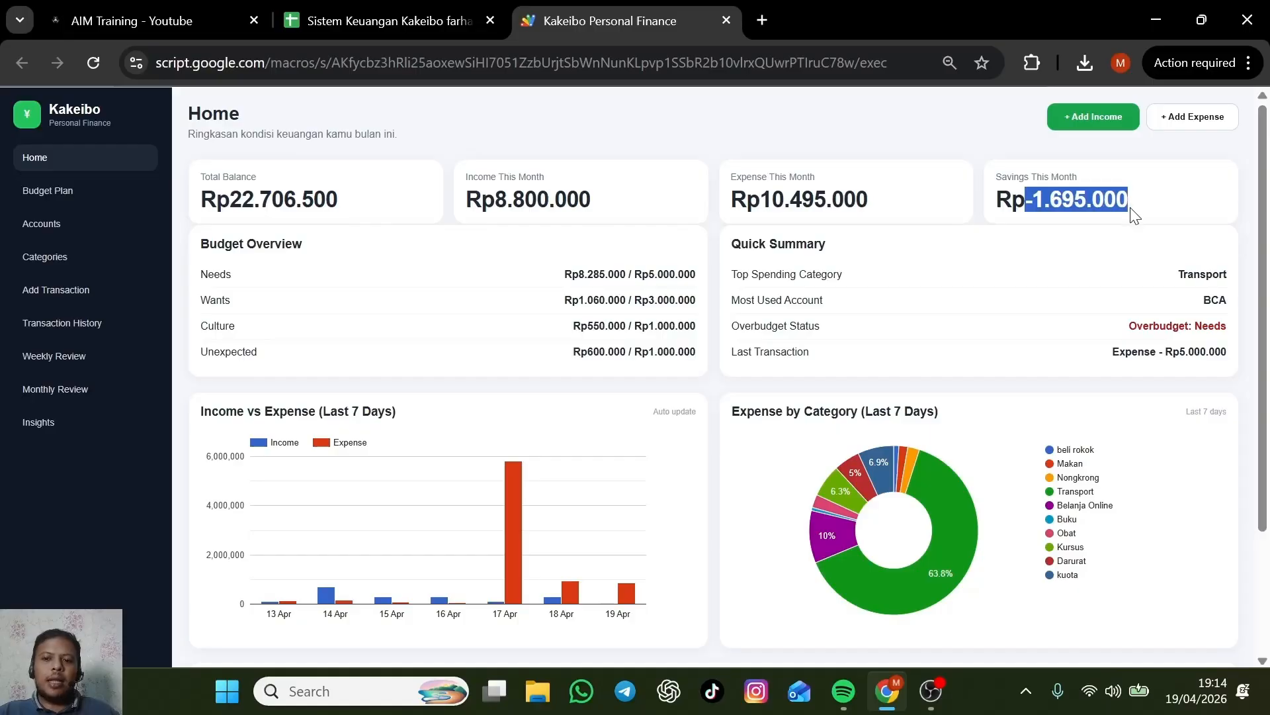
Check the overbudget status in the Home dashboard's Quick Summary.
click(993, 304)
drag(1127, 326, 1244, 332)
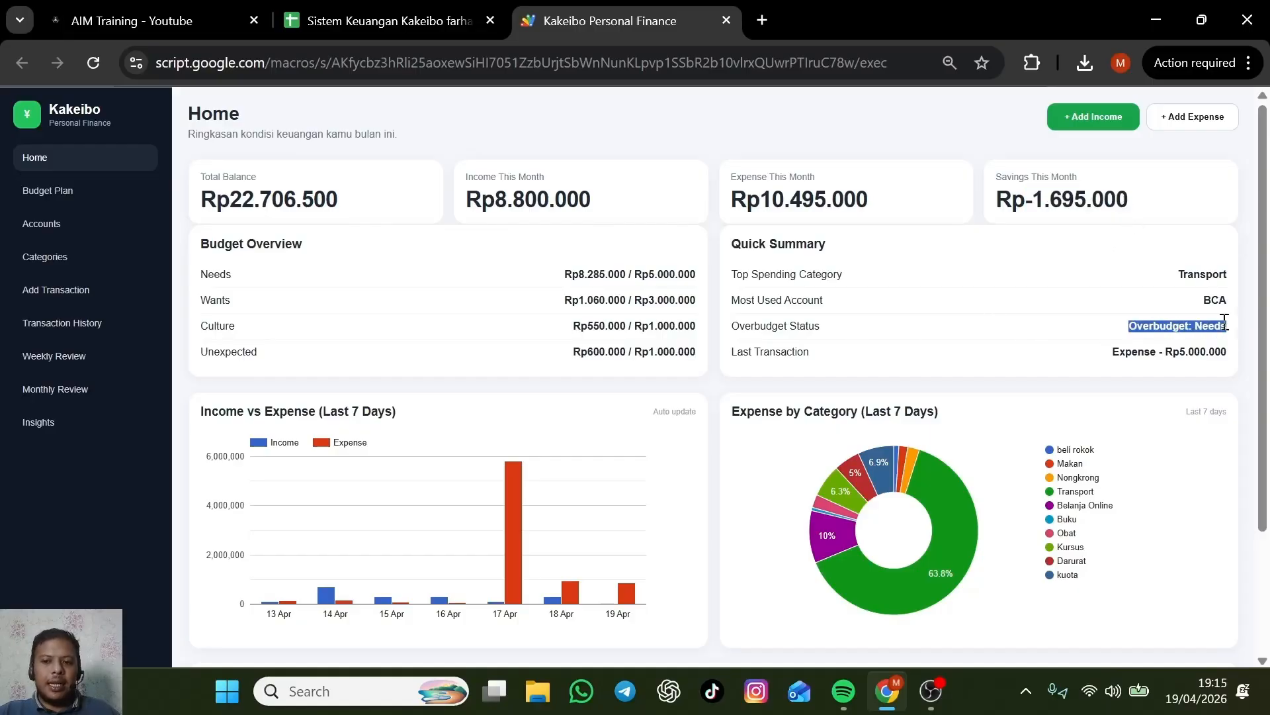
click(1224, 324)
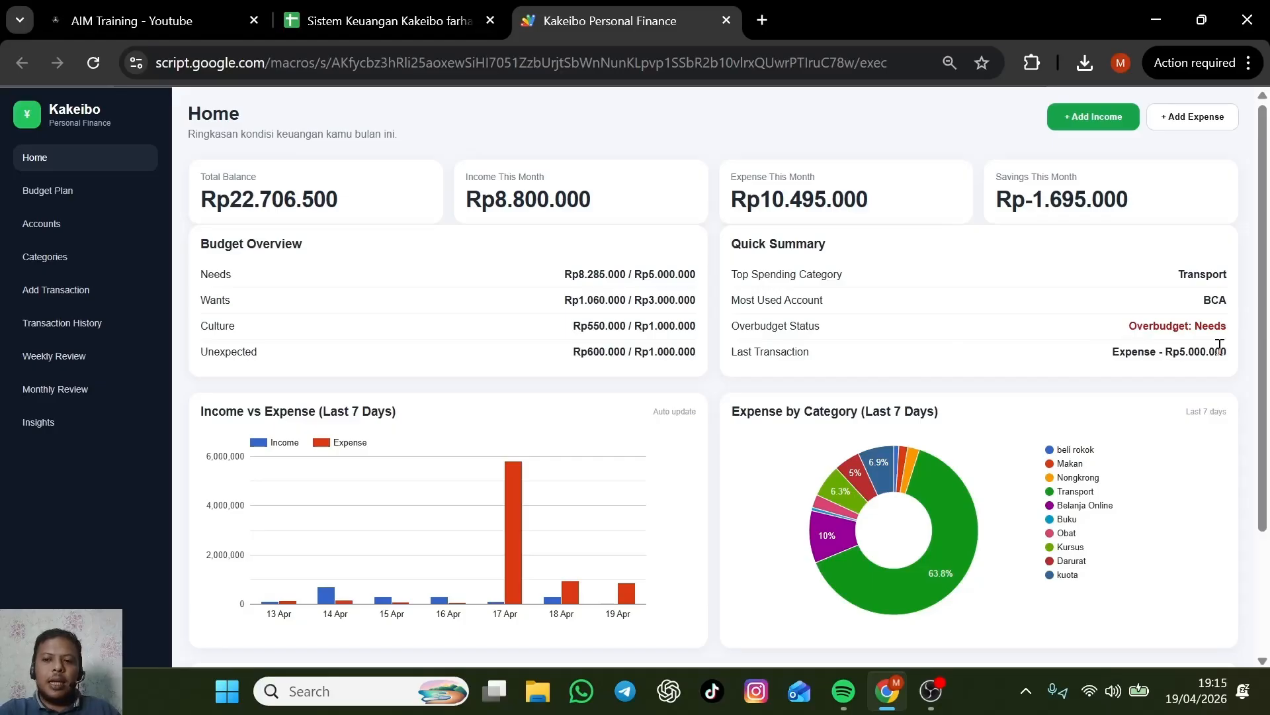
drag(1093, 330, 1234, 335)
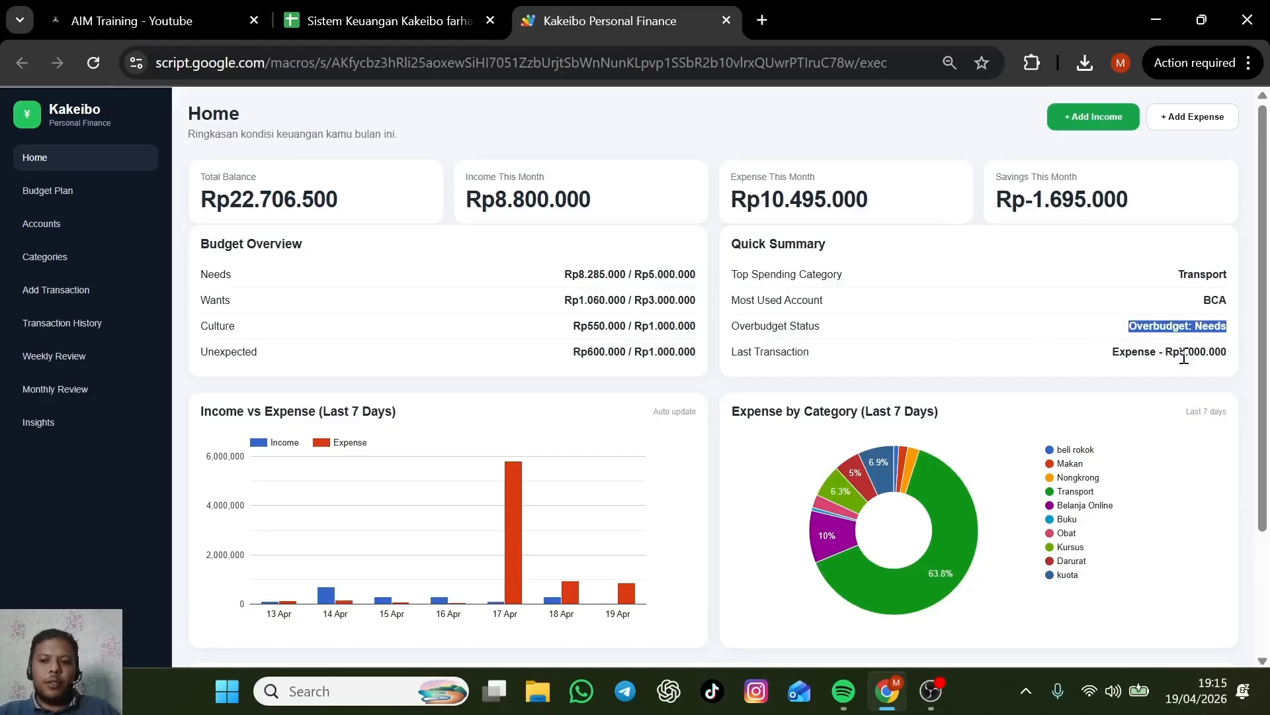
Compare the overbudget status with the total balance and this month's income, expense and savings on the Home dashboard.
click(1183, 356)
drag(1136, 321, 1228, 321)
click(1206, 323)
drag(347, 197, 222, 198)
click(519, 207)
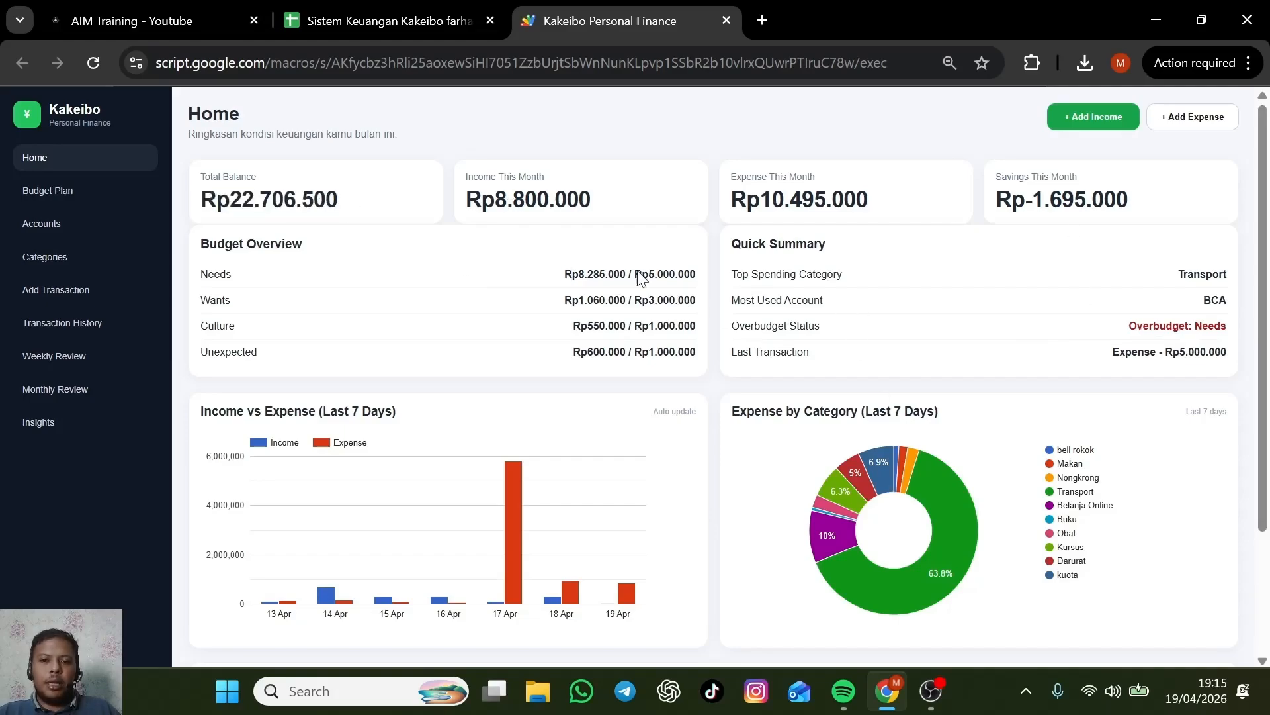
drag(493, 200, 632, 212)
drag(758, 200, 948, 212)
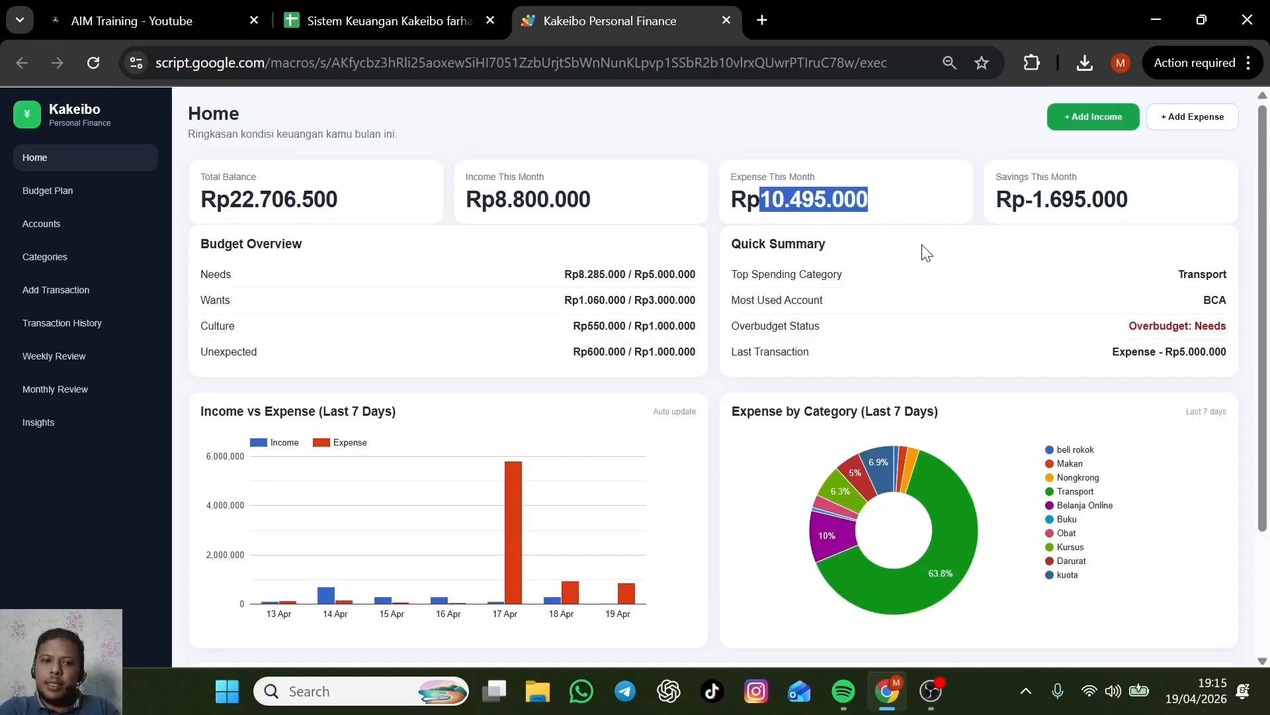
drag(344, 205, 202, 206)
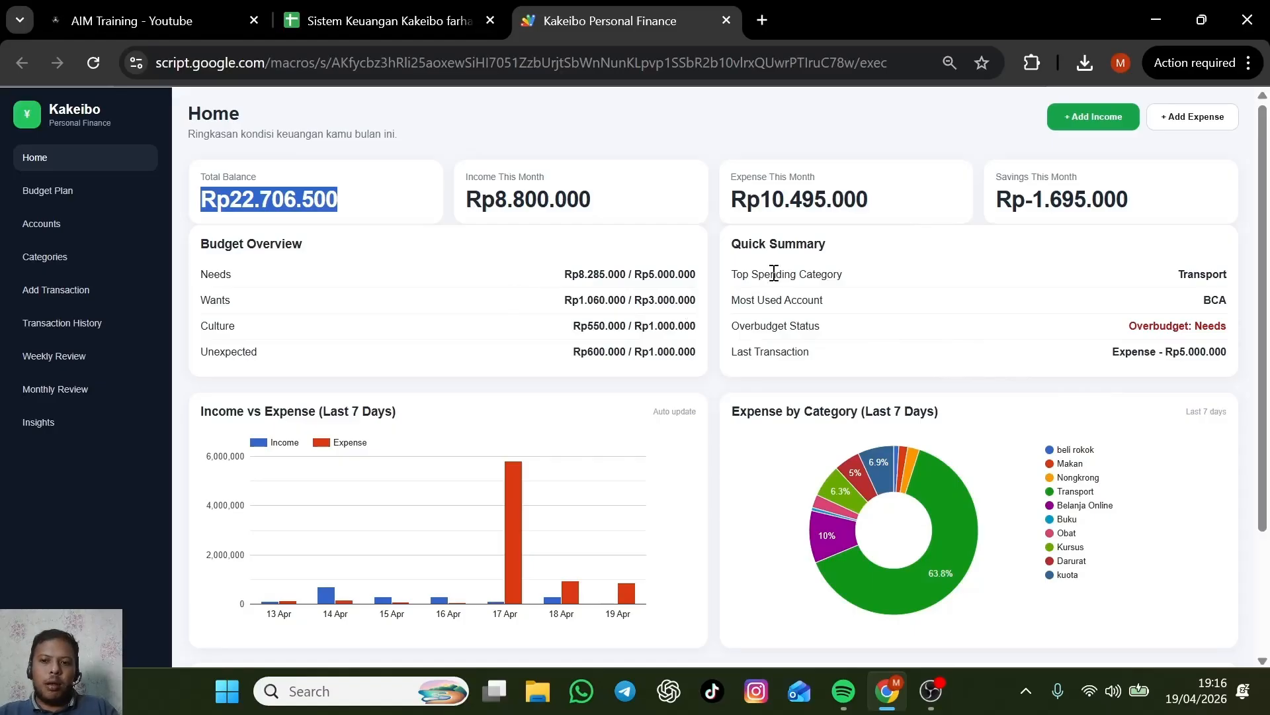
drag(1010, 193, 1168, 202)
click(862, 299)
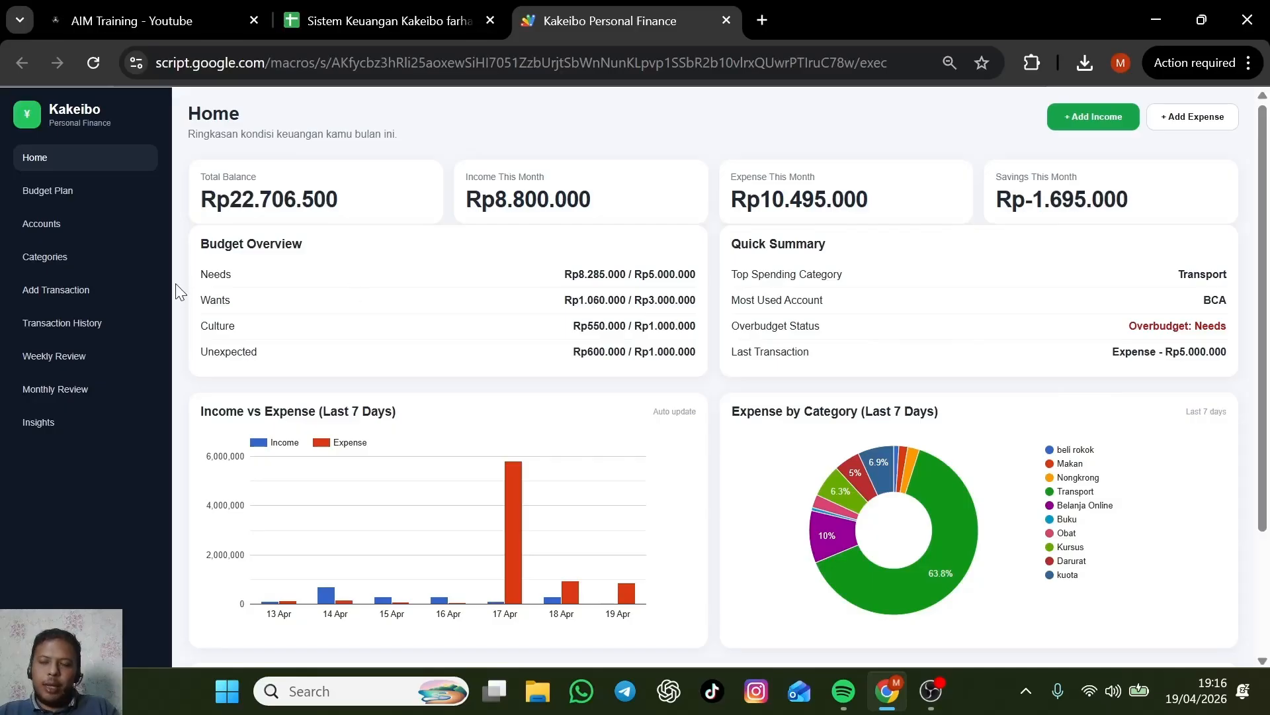
Open Insights and examine the savings total and expense charts for the filtered date range.
click(41, 422)
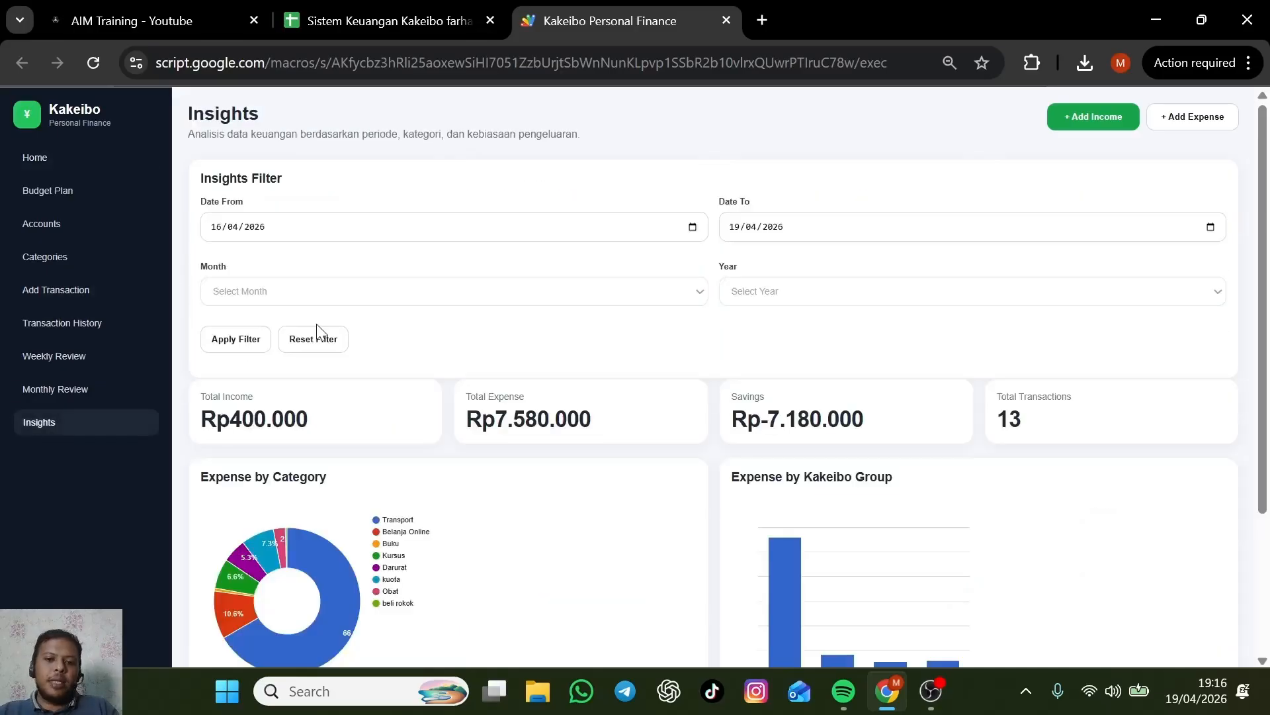
scroll(689, 321, down, 3)
drag(761, 227, 907, 227)
scroll(618, 307, up, 3)
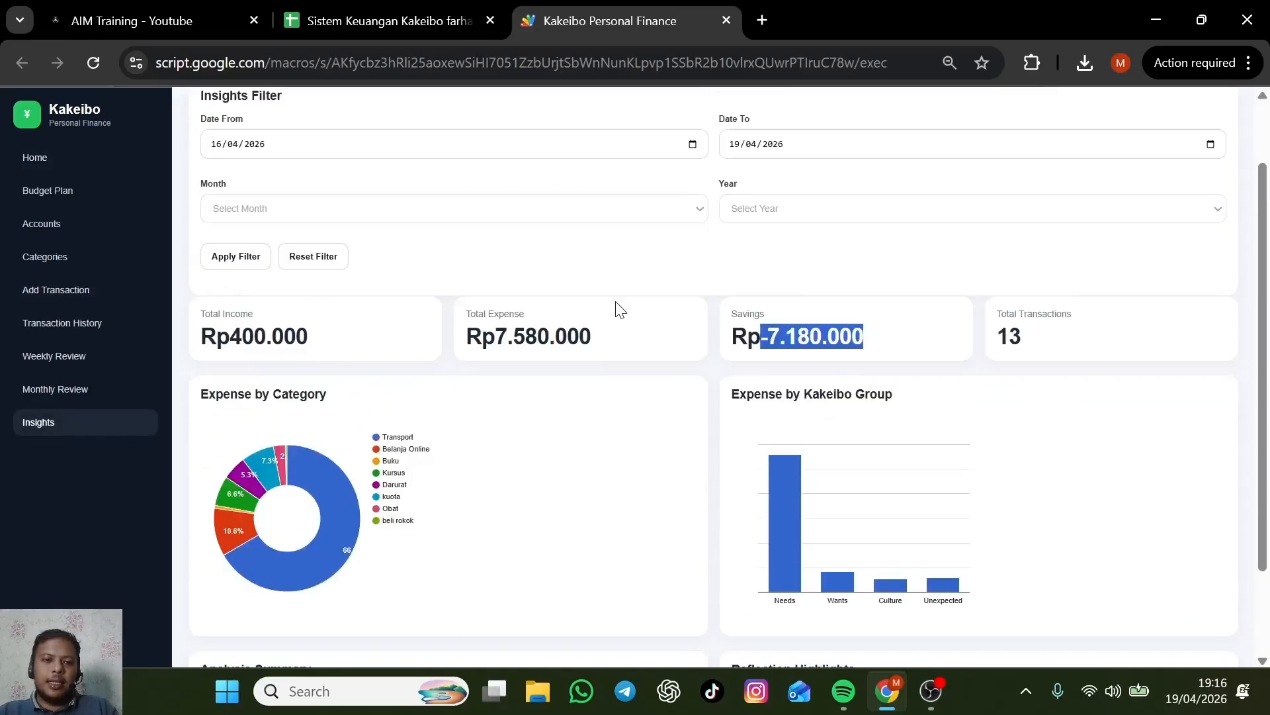
scroll(796, 271, down, 3)
scroll(796, 271, up, 2)
click(772, 323)
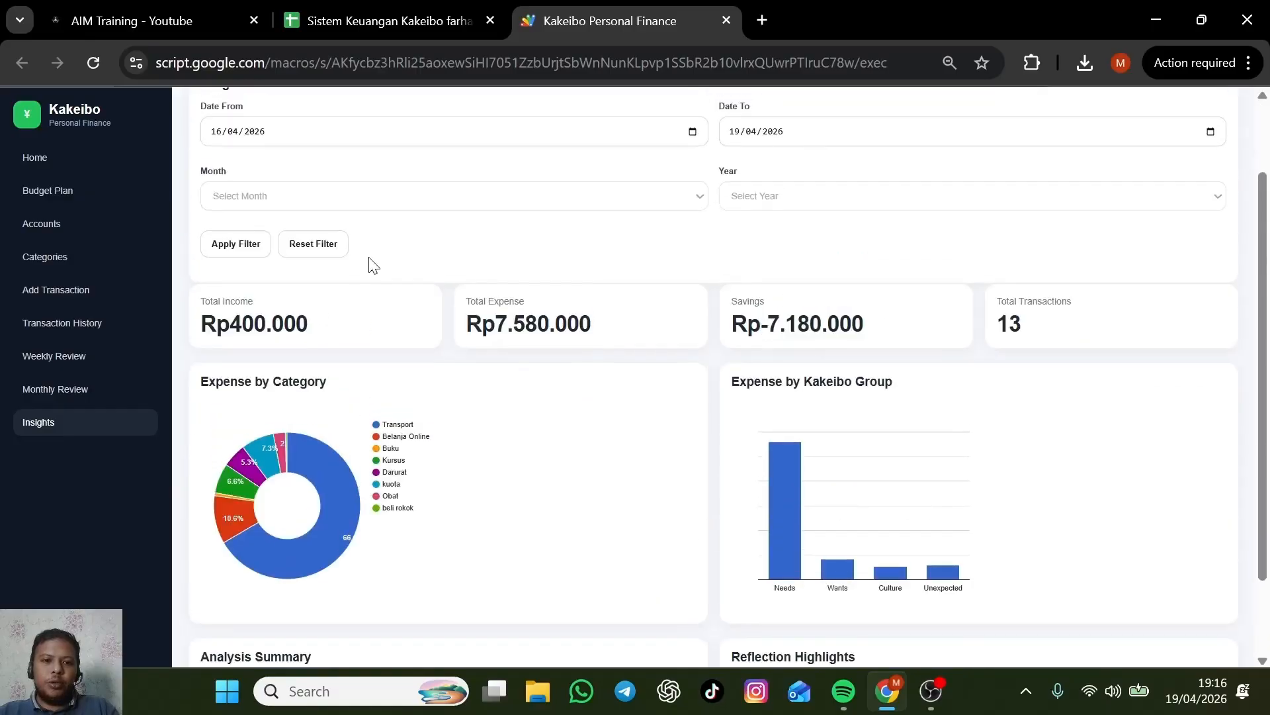
Reset the Insights filter and apply a new one for the month of April.
click(308, 254)
click(364, 194)
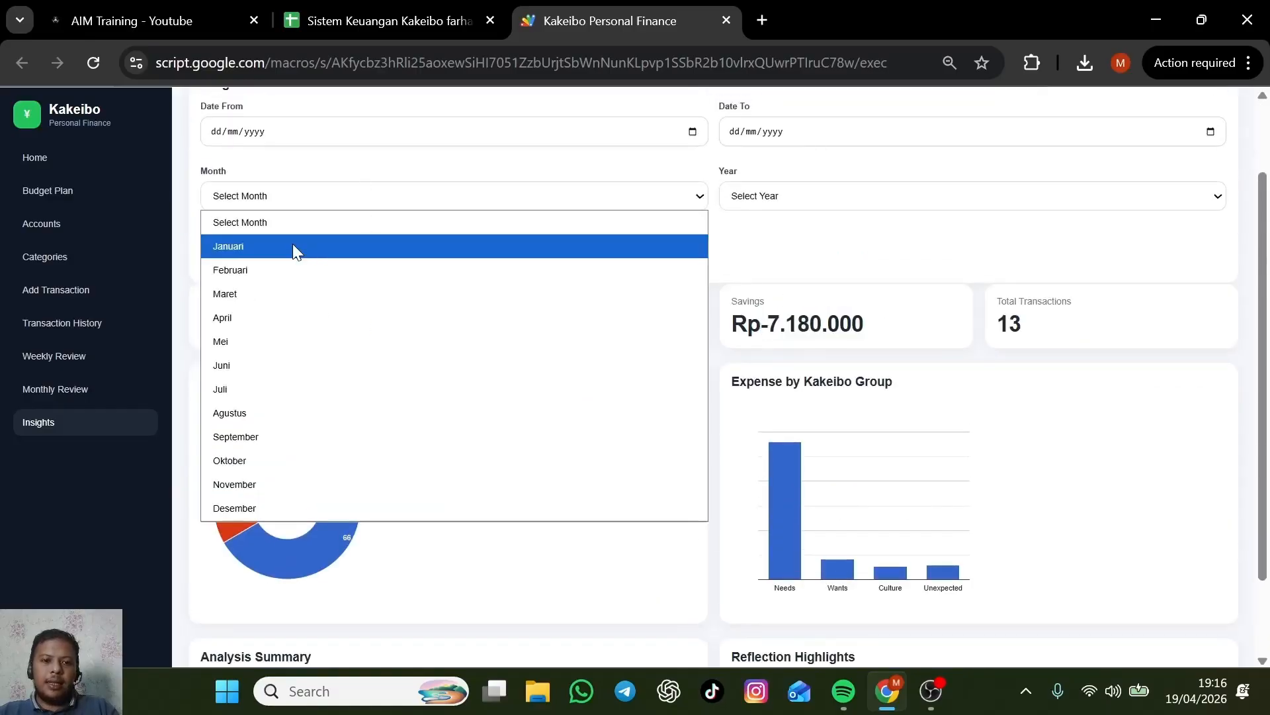
click(250, 310)
click(235, 246)
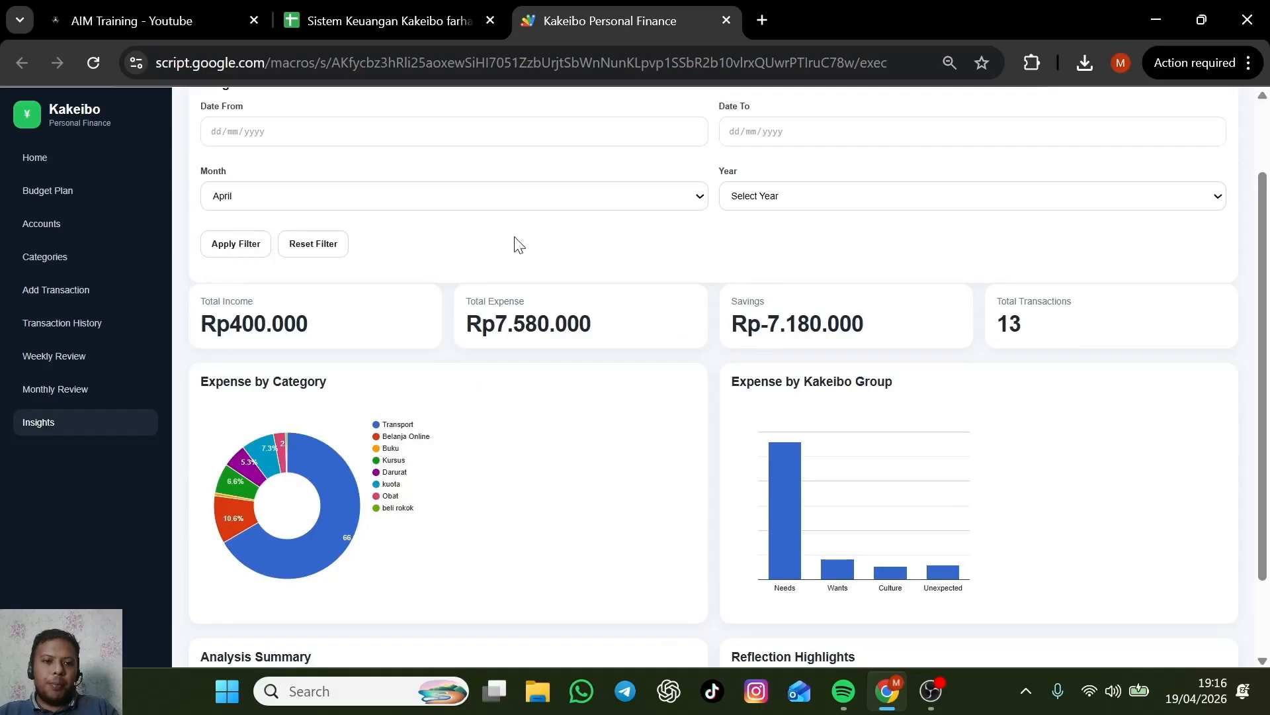
Examine April's savings total and the Transport share in the Expense by Category chart.
scroll(727, 276, down, 2)
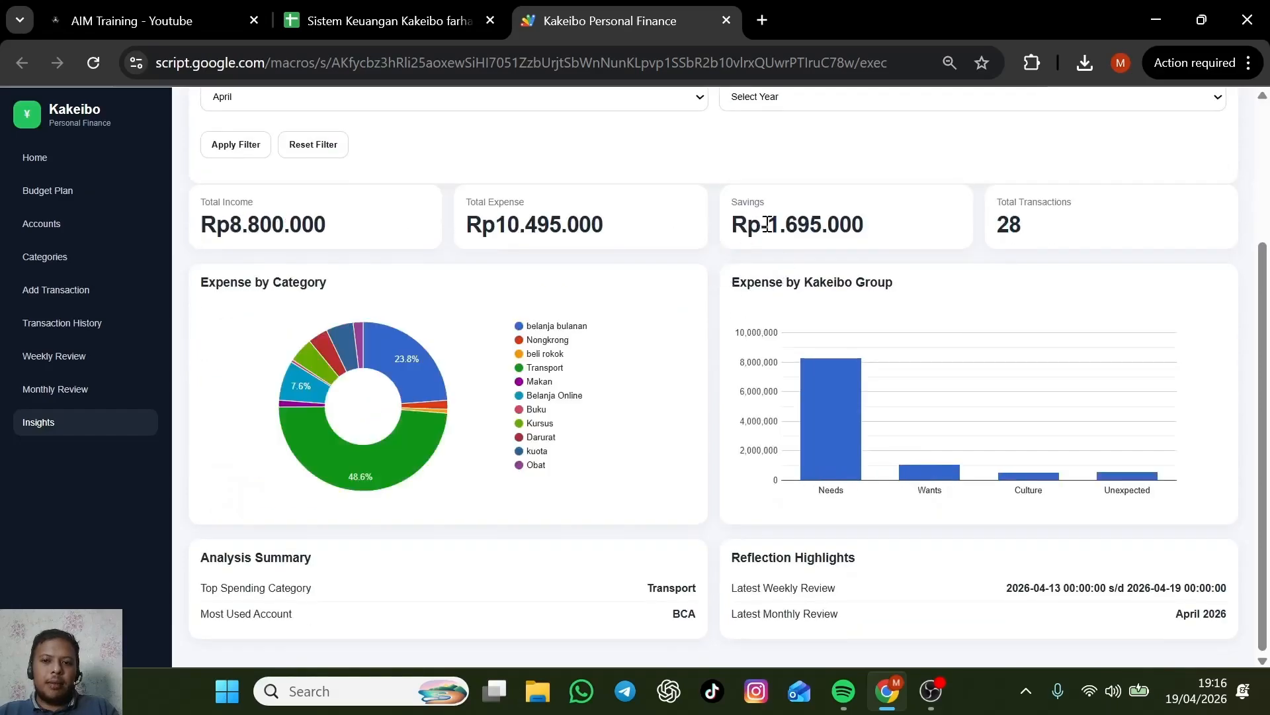
drag(766, 224, 896, 232)
click(379, 472)
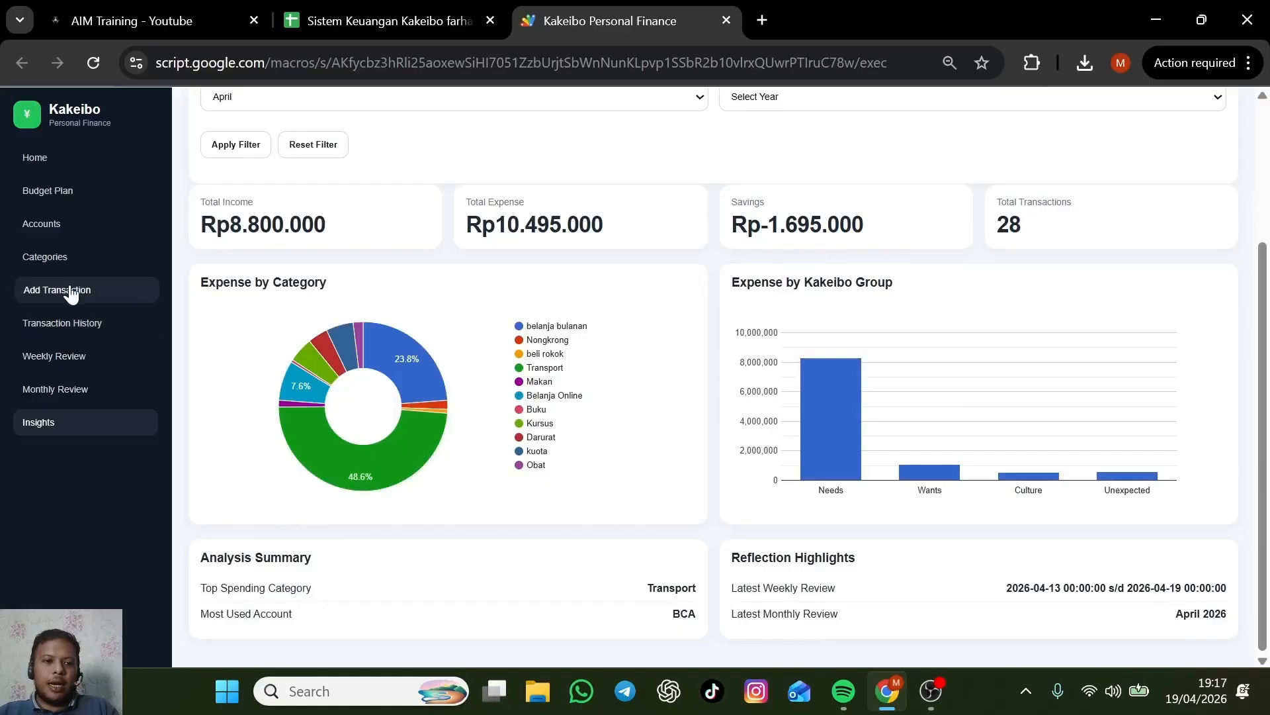
Check the amount, description and date of the "beli scooter untuk istri" expense in Transaction History, and return to Home.
click(46, 322)
scroll(448, 377, down, 6)
drag(677, 380, 881, 383)
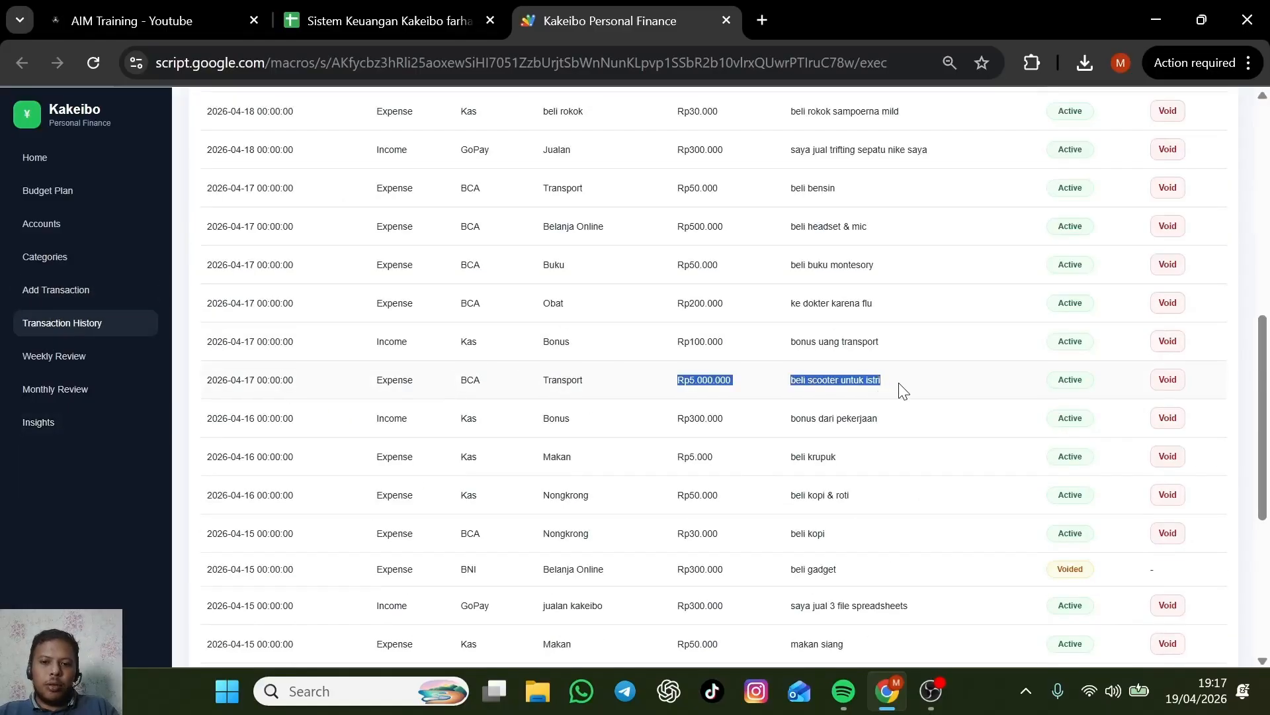
click(649, 383)
drag(252, 380, 320, 386)
click(622, 395)
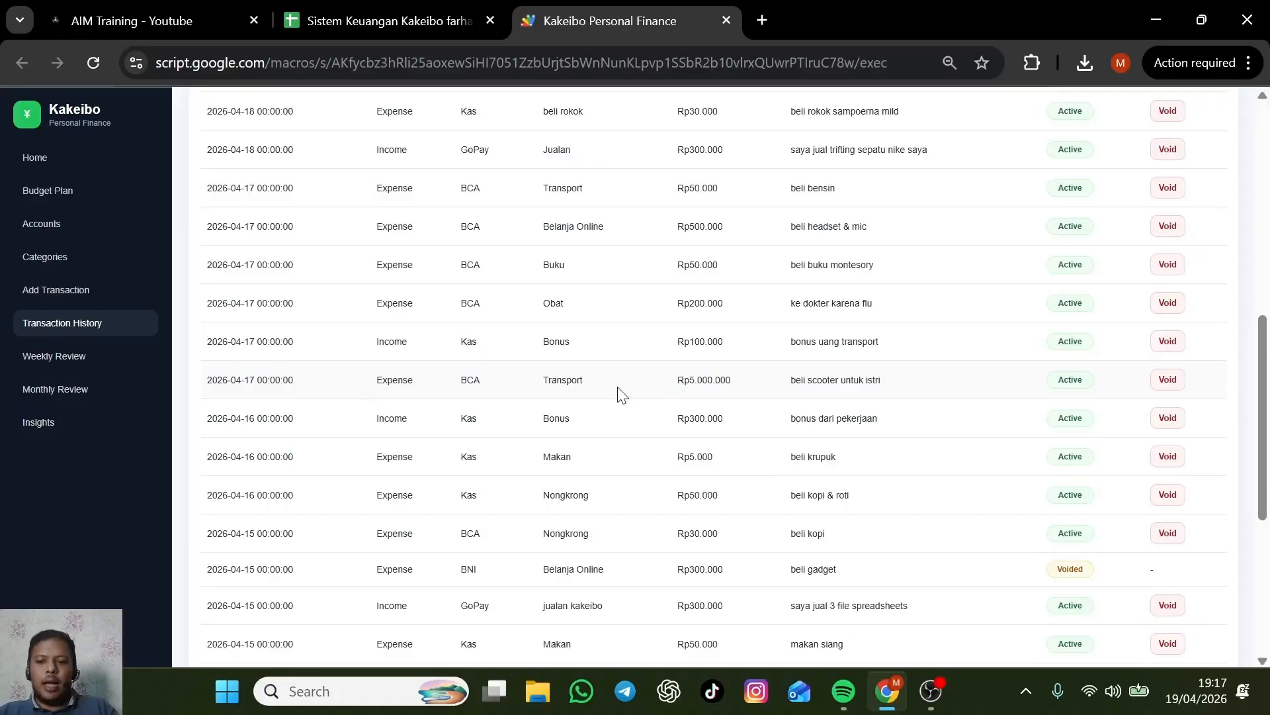
scroll(622, 395, up, 6)
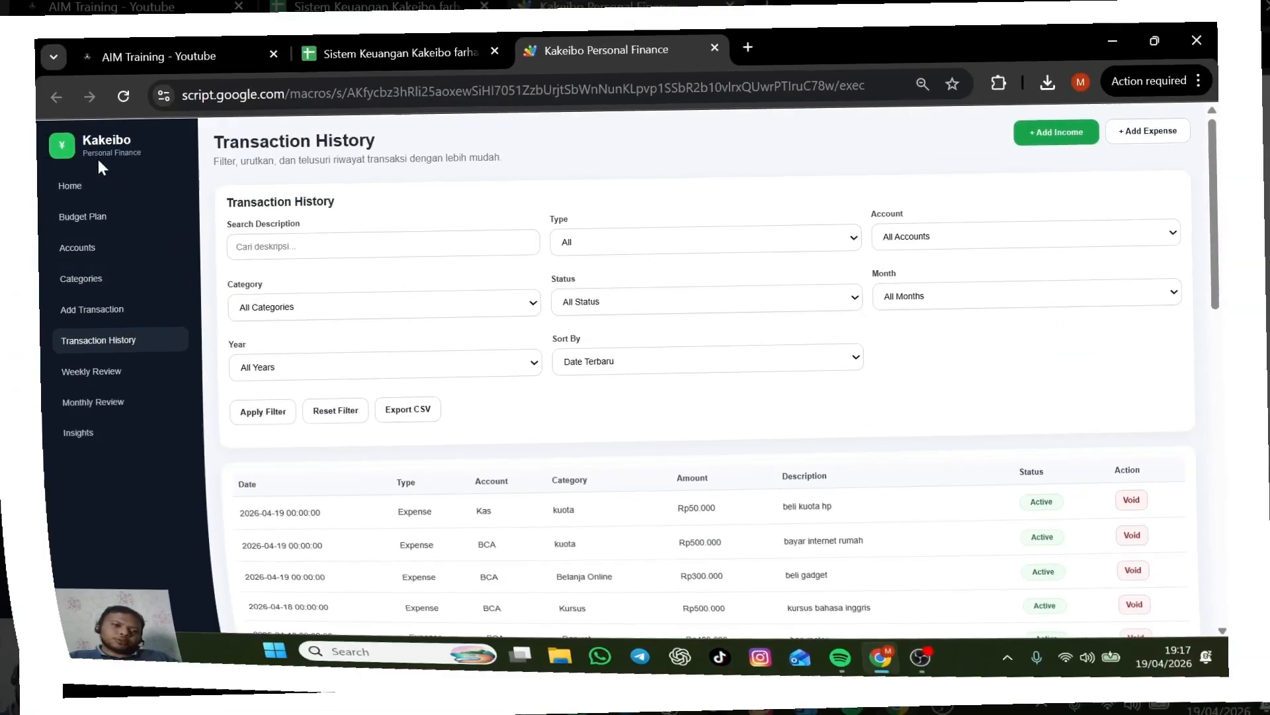
click(74, 161)
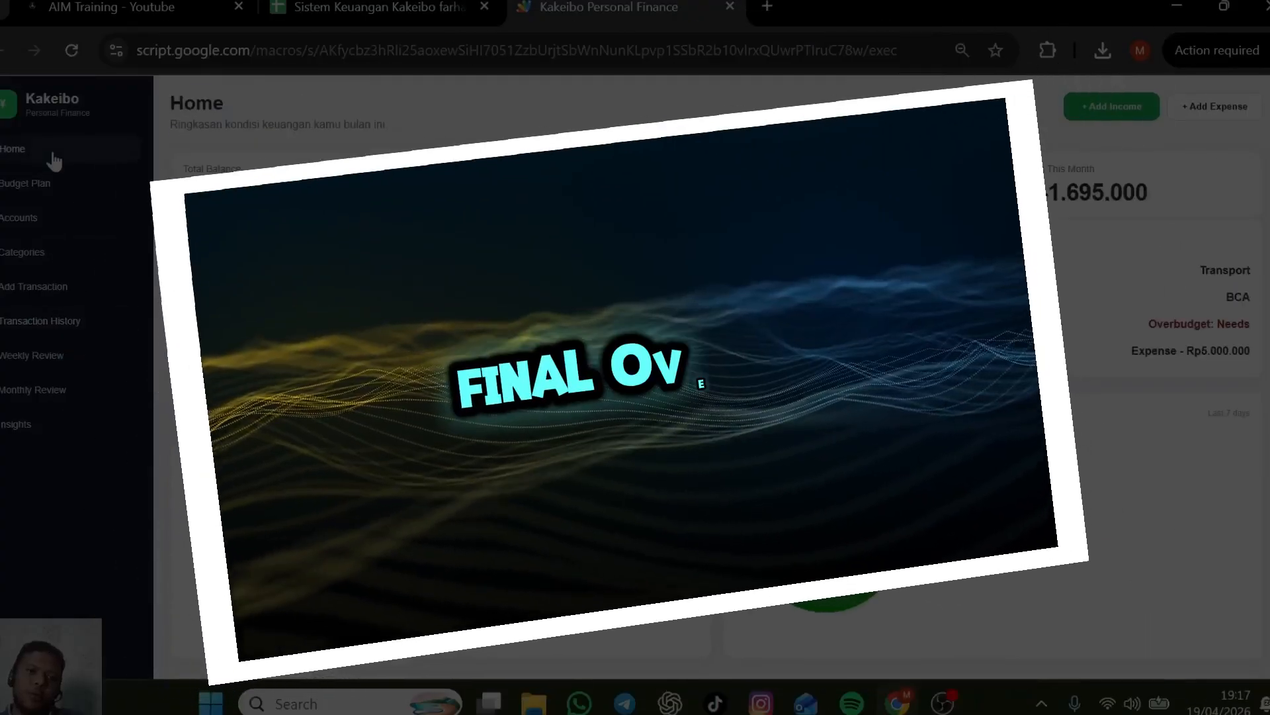